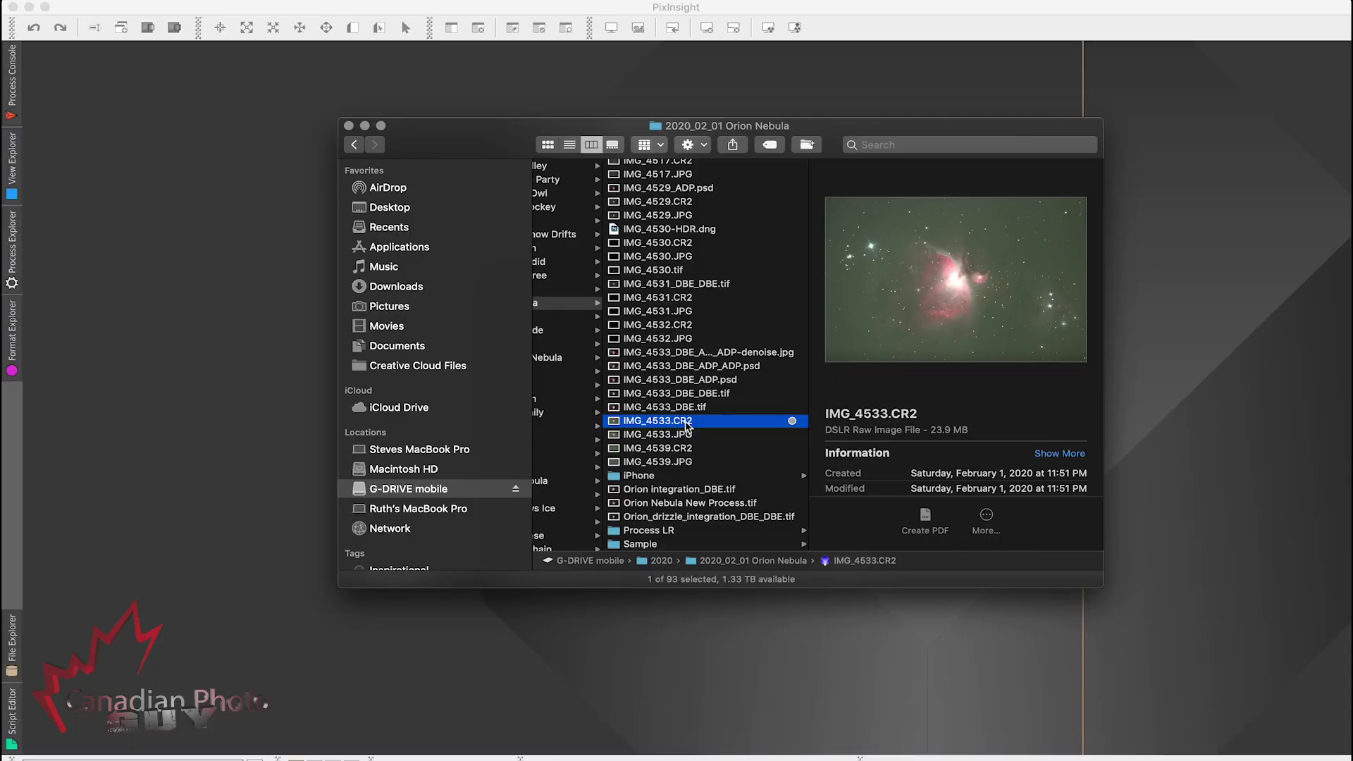
Open the raw image IMG_4533.CR2 from the 2020_02_01 Orion Nebula folder in PixInsight and apply STF AutoStretch to it.
left_click_drag(687, 425, 615, 701)
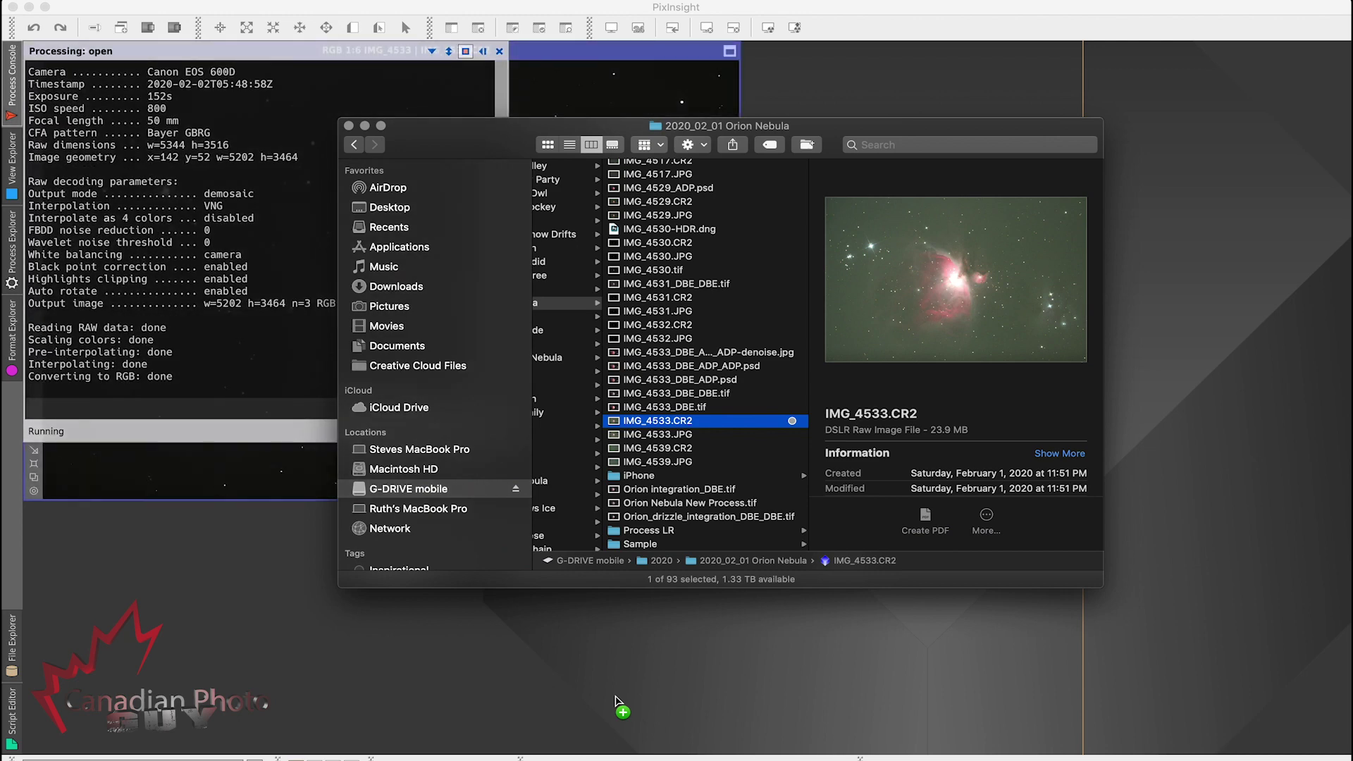
left_click(619, 684)
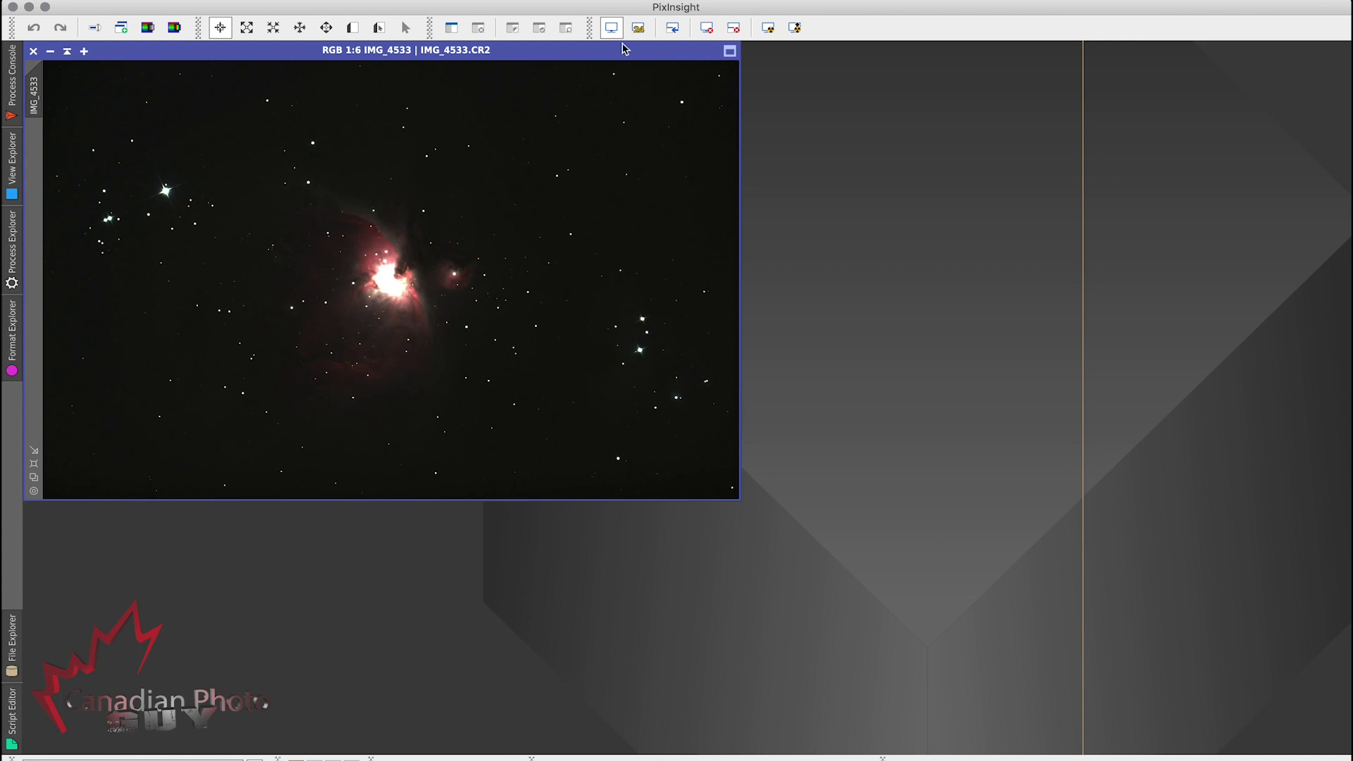
left_click_drag(619, 51, 650, 56)
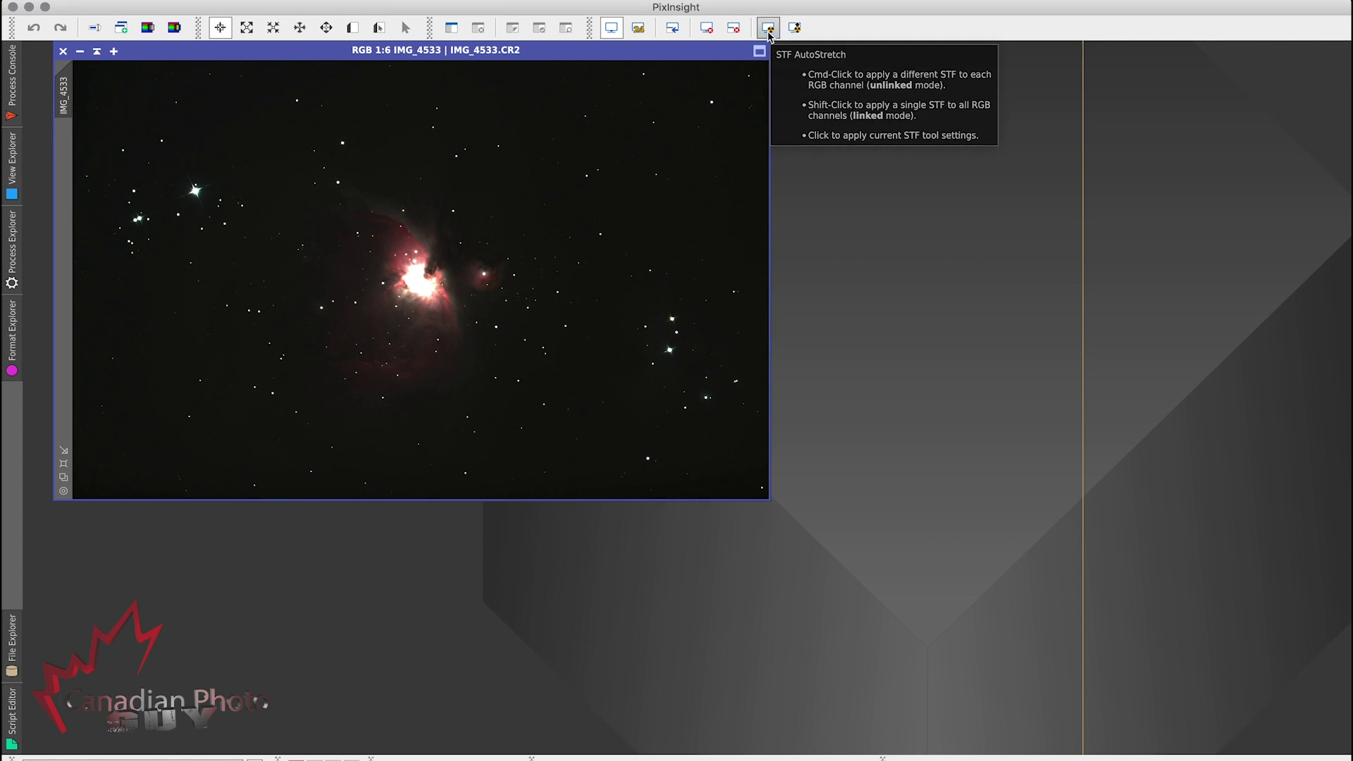
left_click(769, 28)
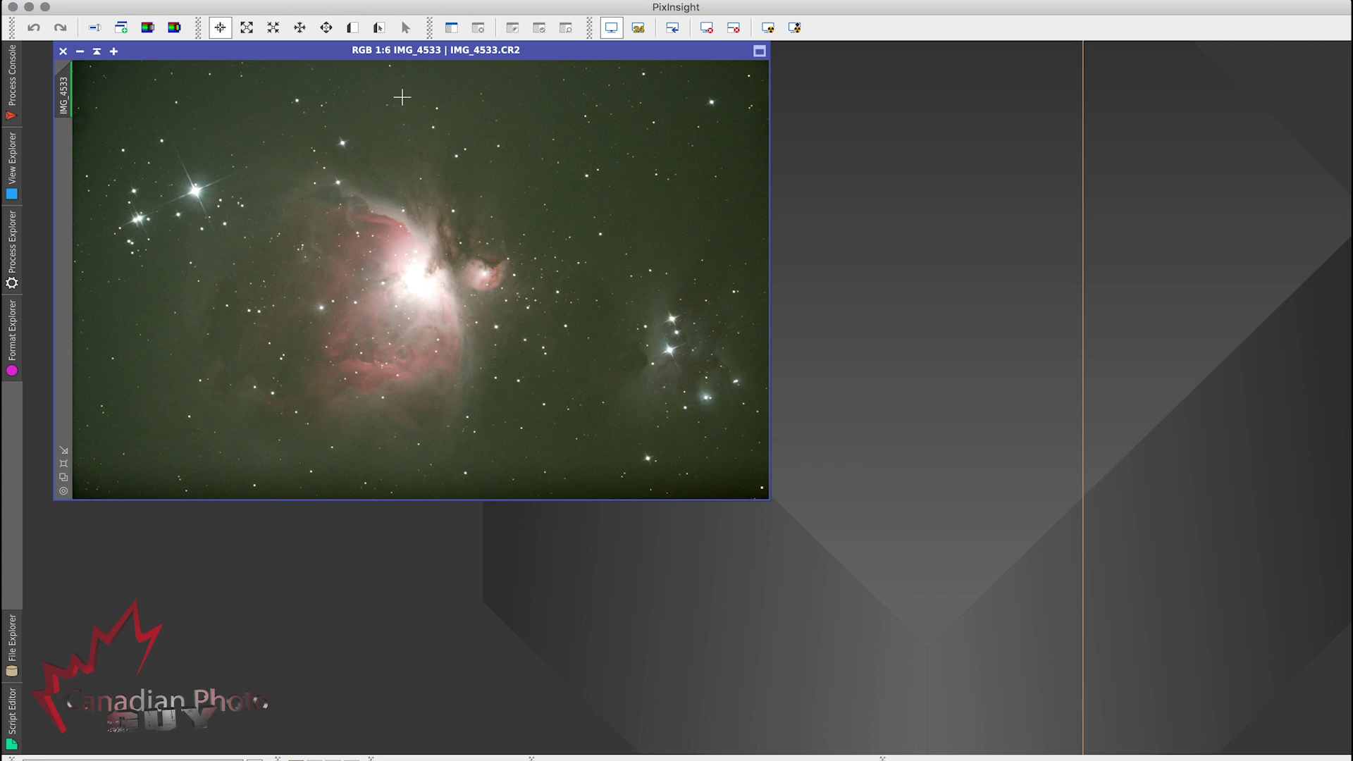
Rotate the nebula image 90° counter-clockwise with FastRotation, fit its window to the image, and close the process.
left_click(409, 2)
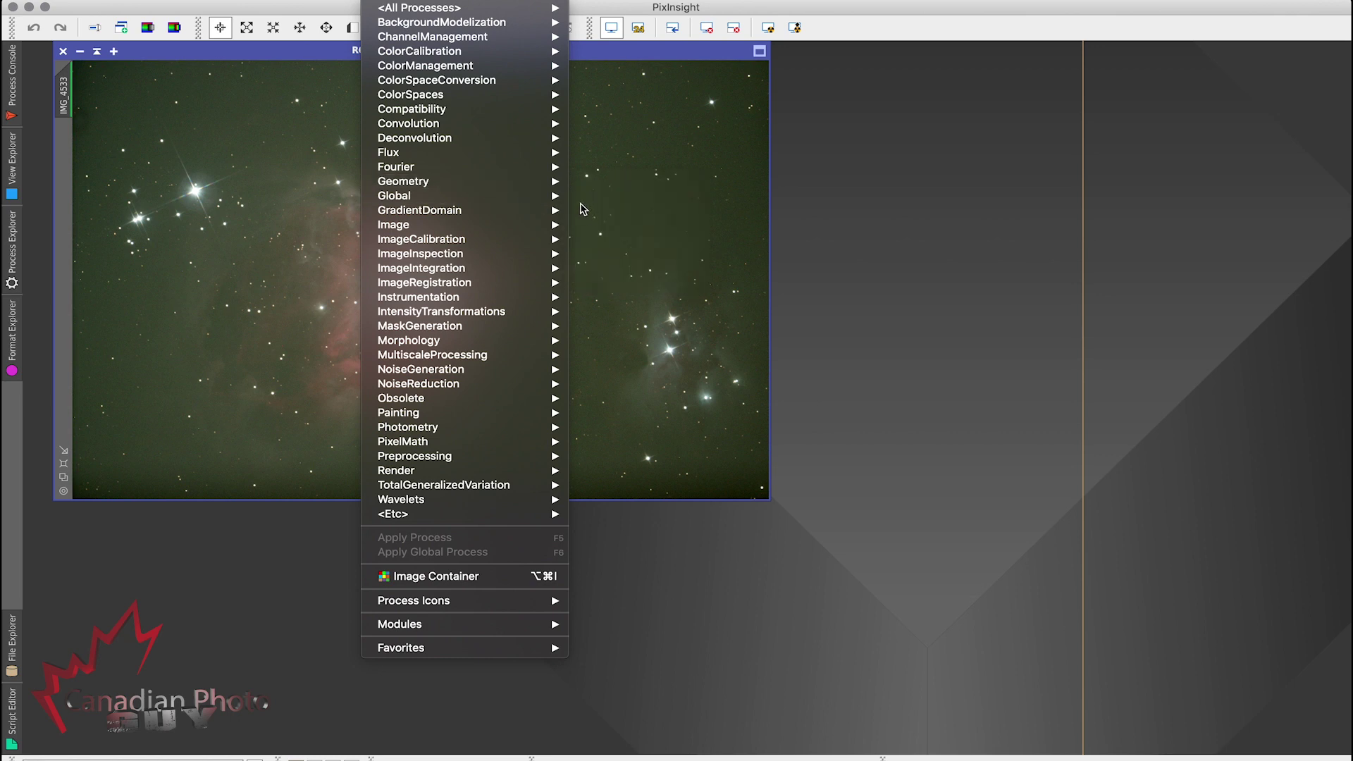
mouse_move(535, 184)
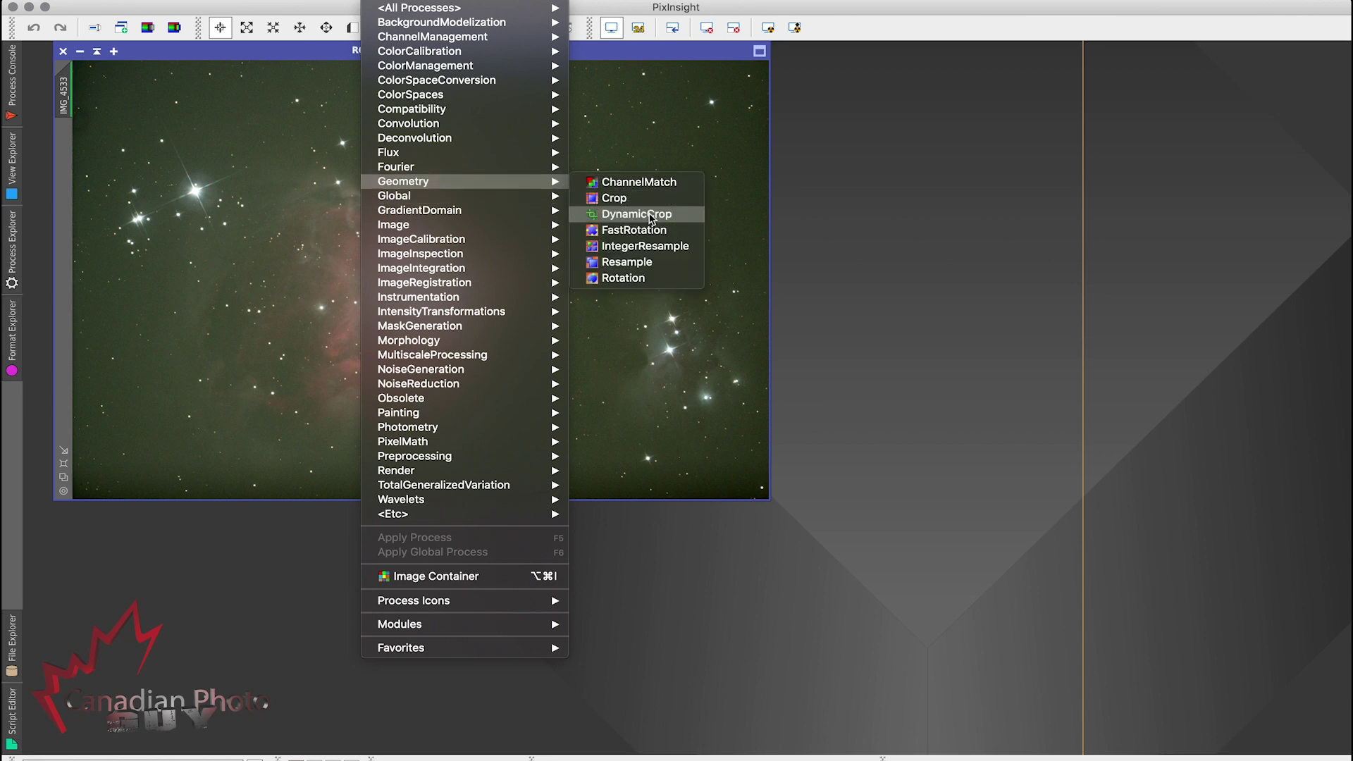
left_click(659, 231)
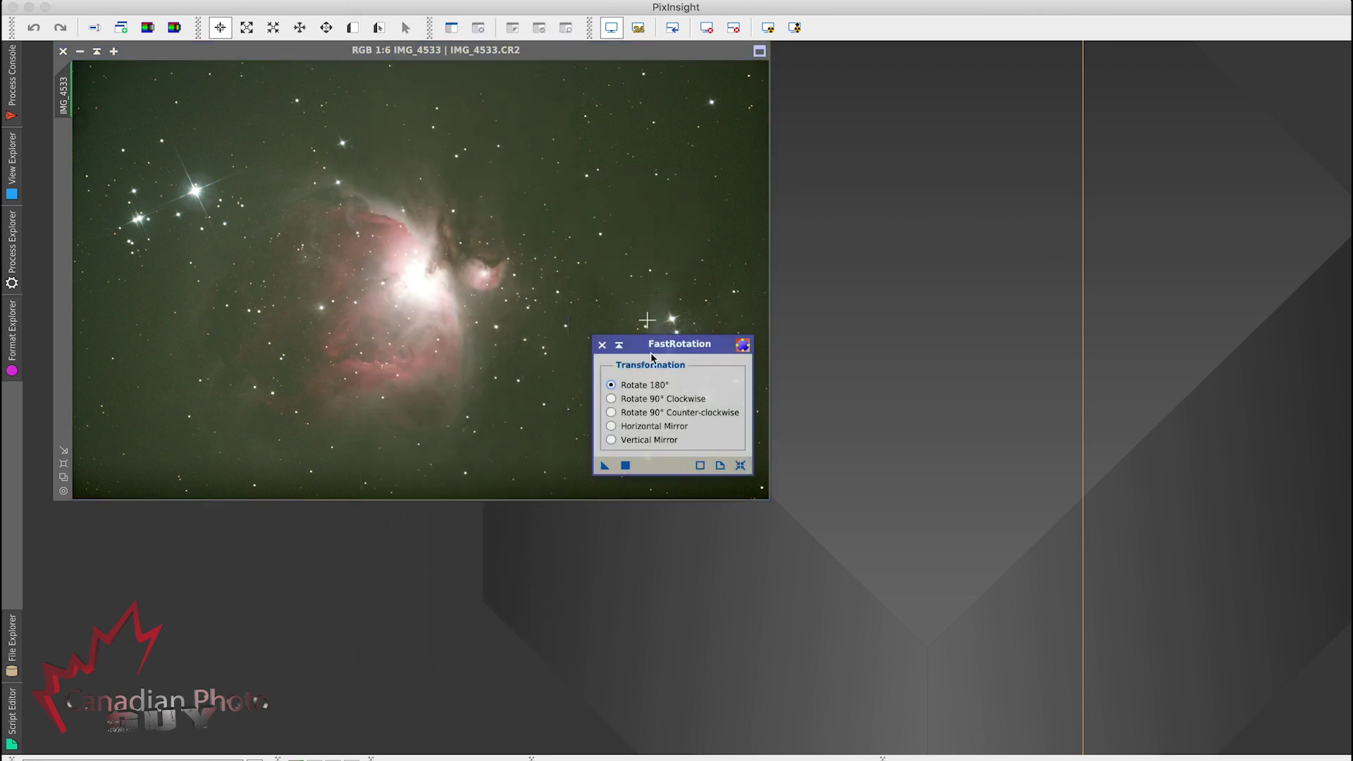
left_click(655, 413)
left_click_drag(604, 466, 629, 468)
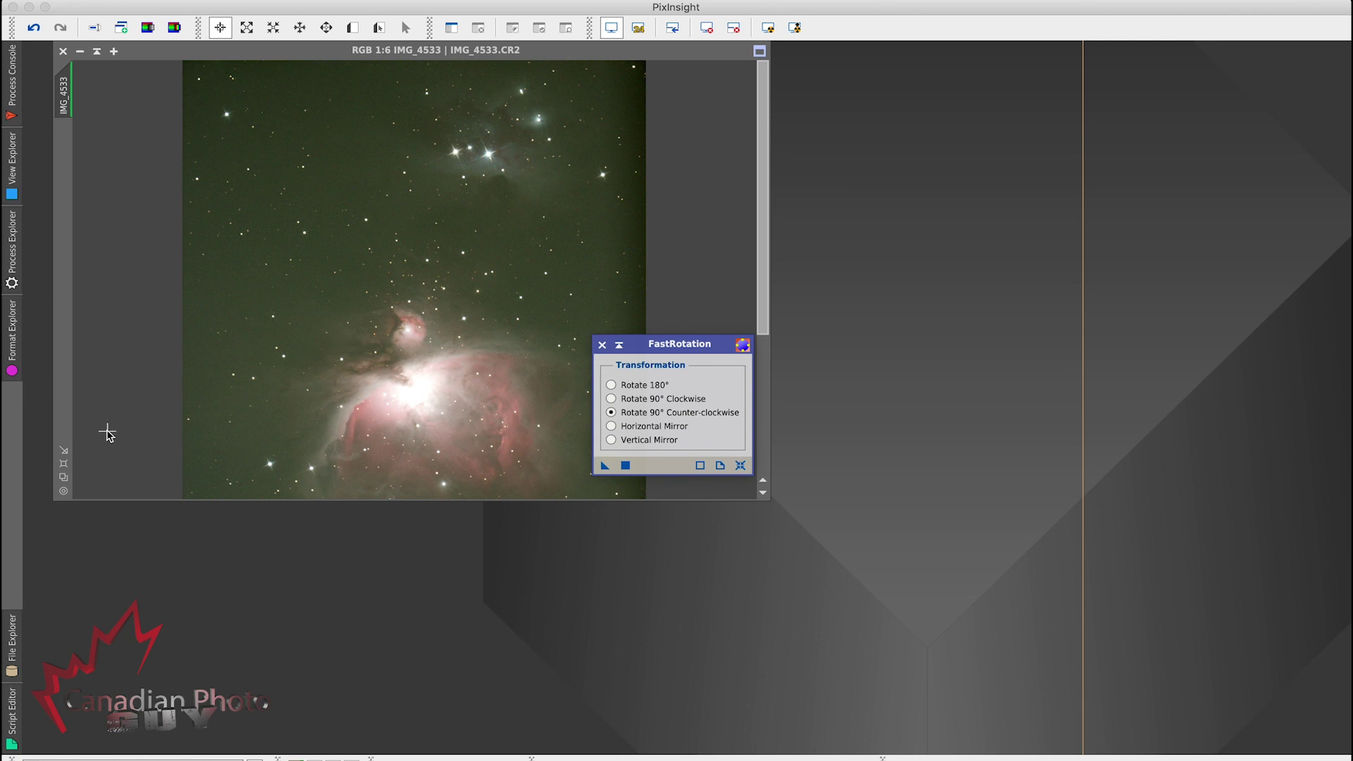
left_click(64, 463)
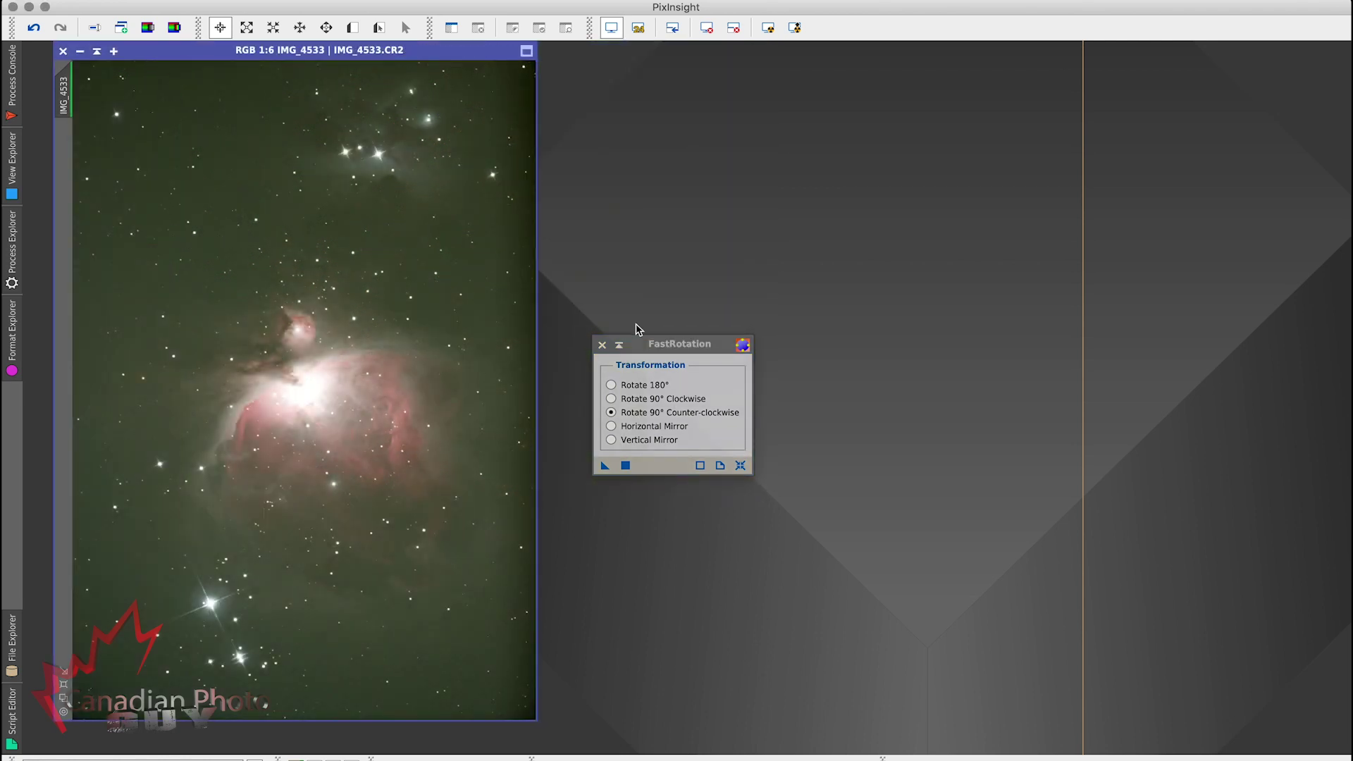
left_click(603, 345)
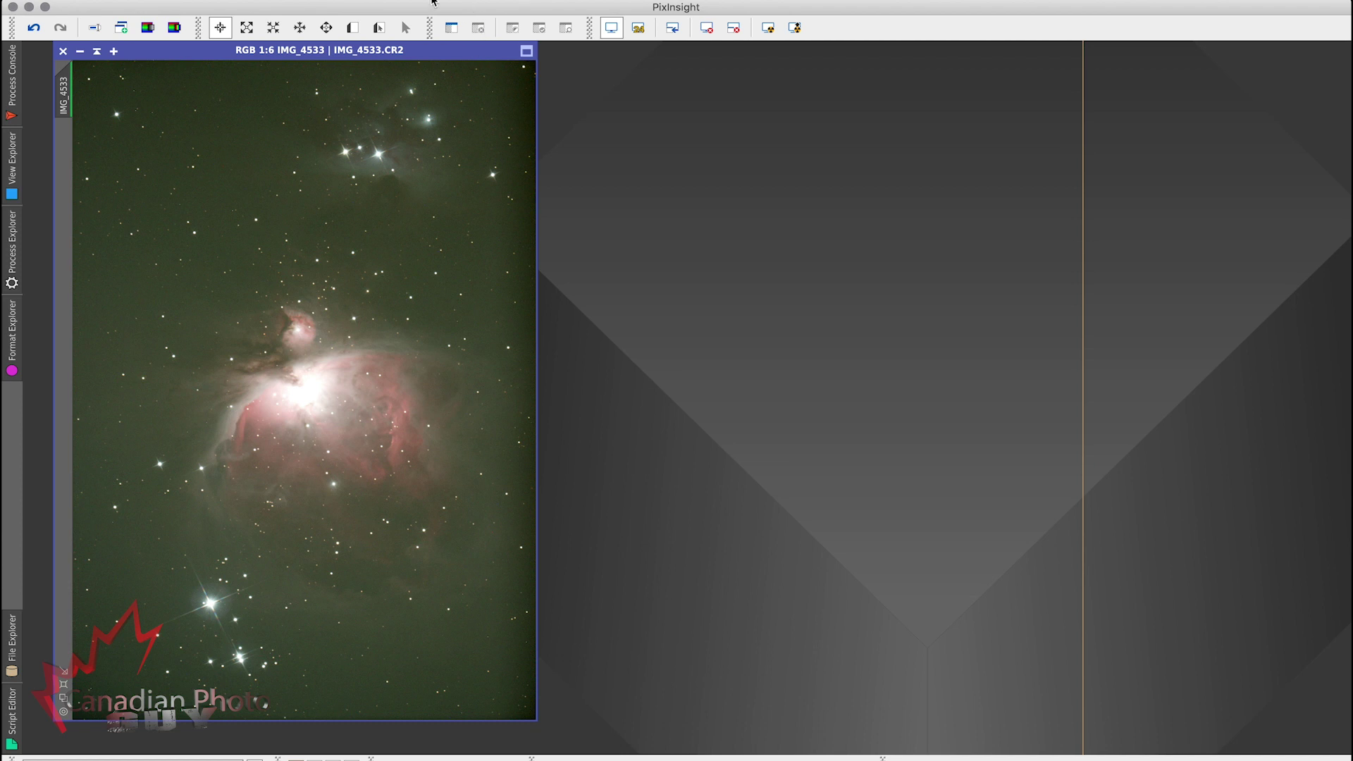
Look through the process categories and the full list of available processes.
left_click(406, 2)
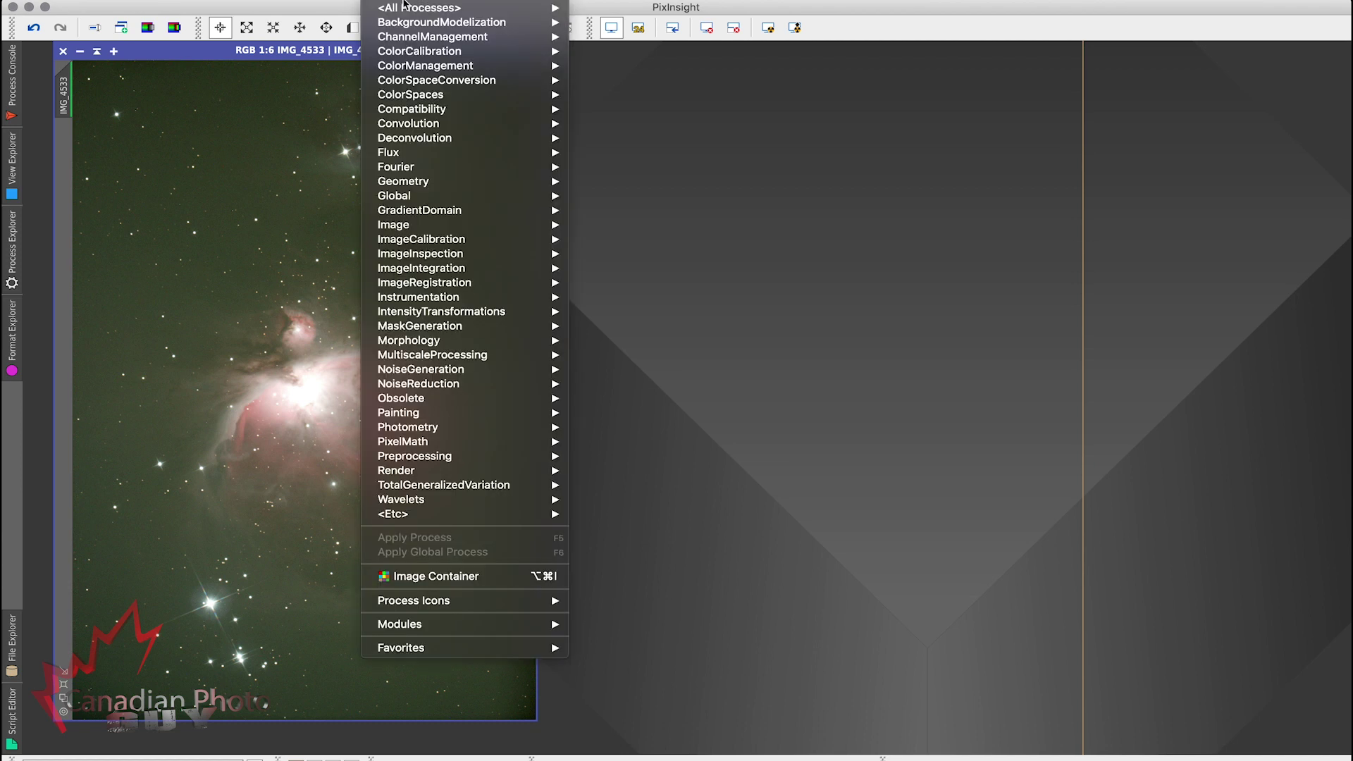
mouse_move(408, 51)
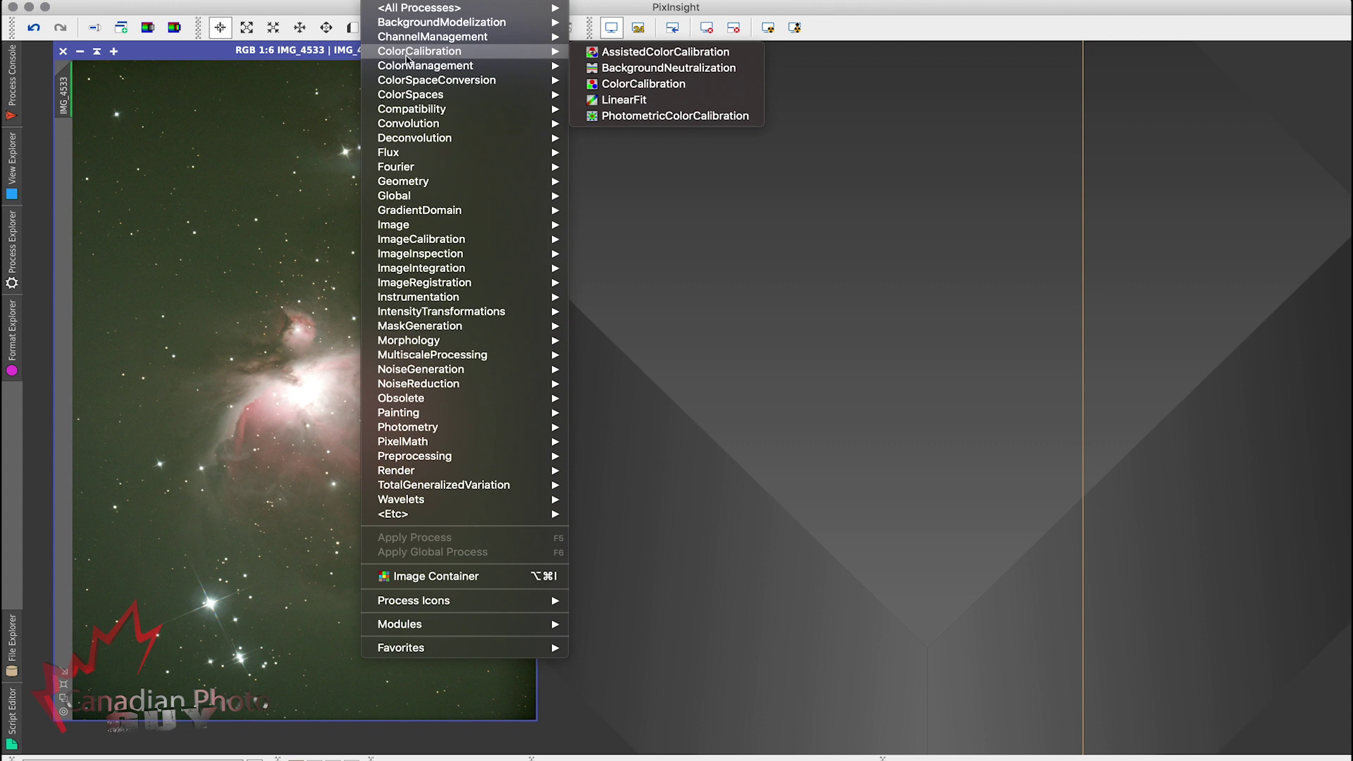
left_click(424, 4)
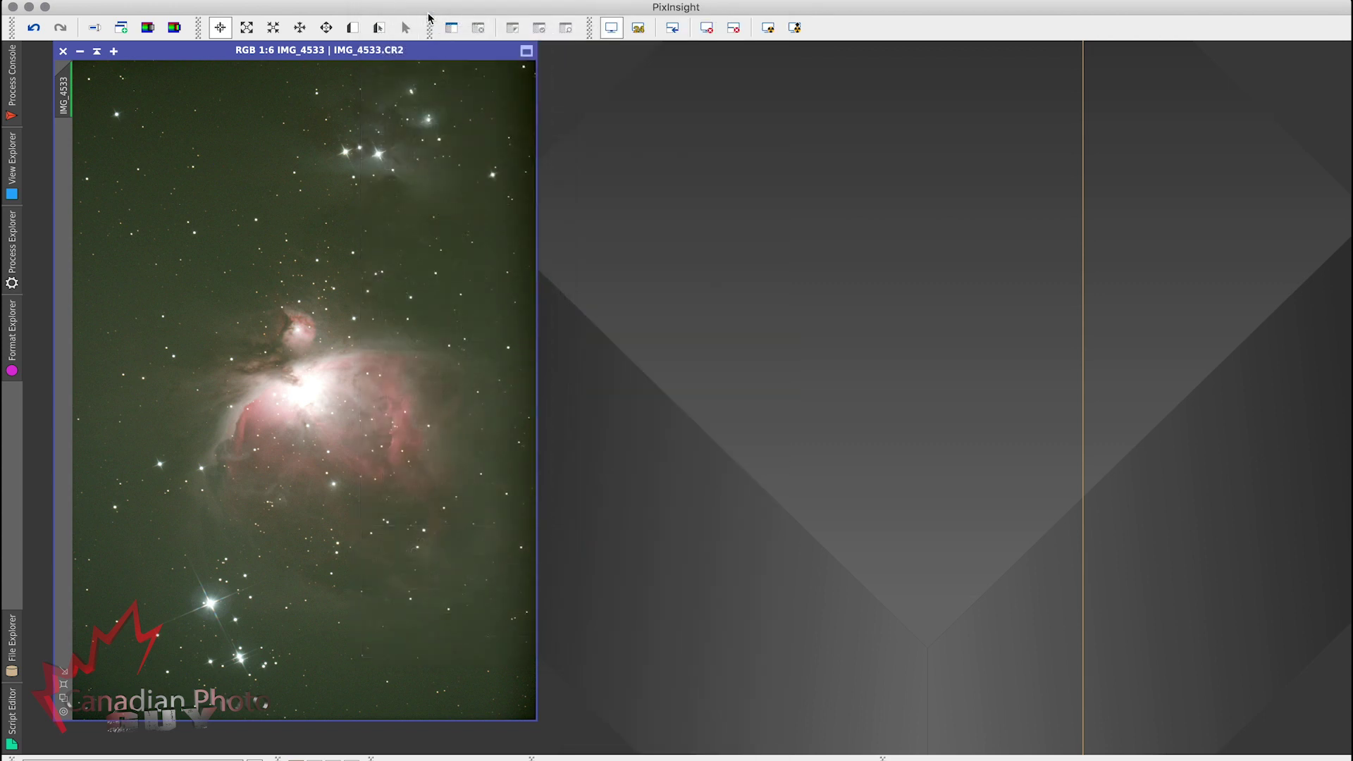
left_click(425, 4)
mouse_move(455, 12)
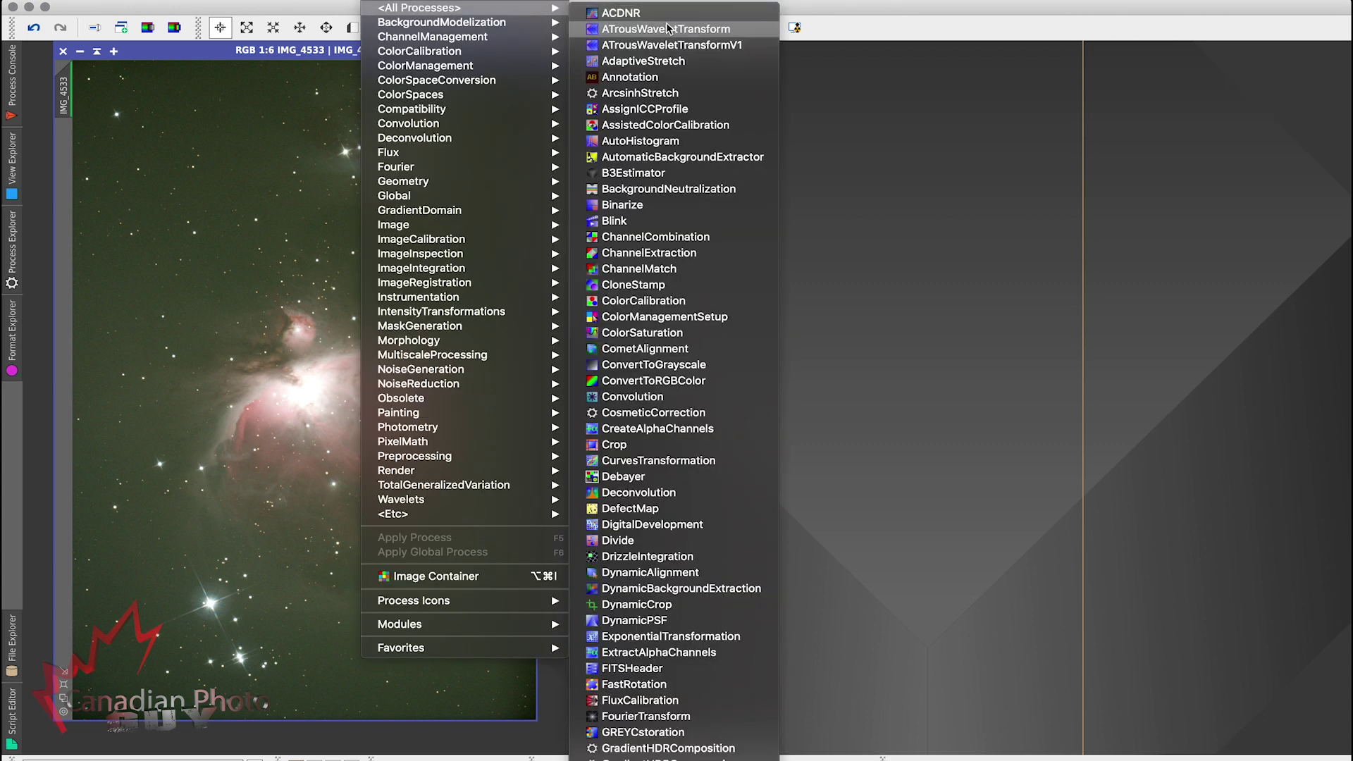
scroll(678, 57, "down", 10)
scroll(677, 56, "down", 5)
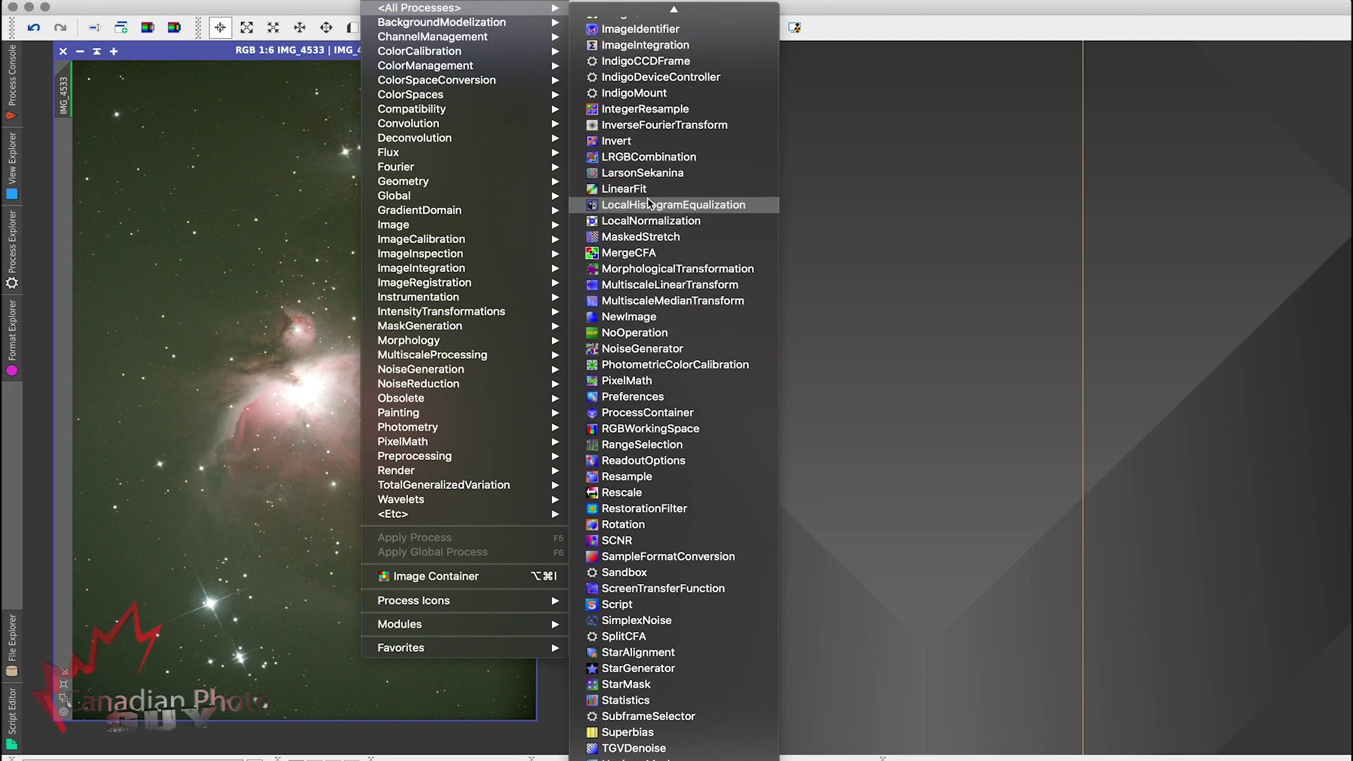
scroll(613, 402, "up", 15)
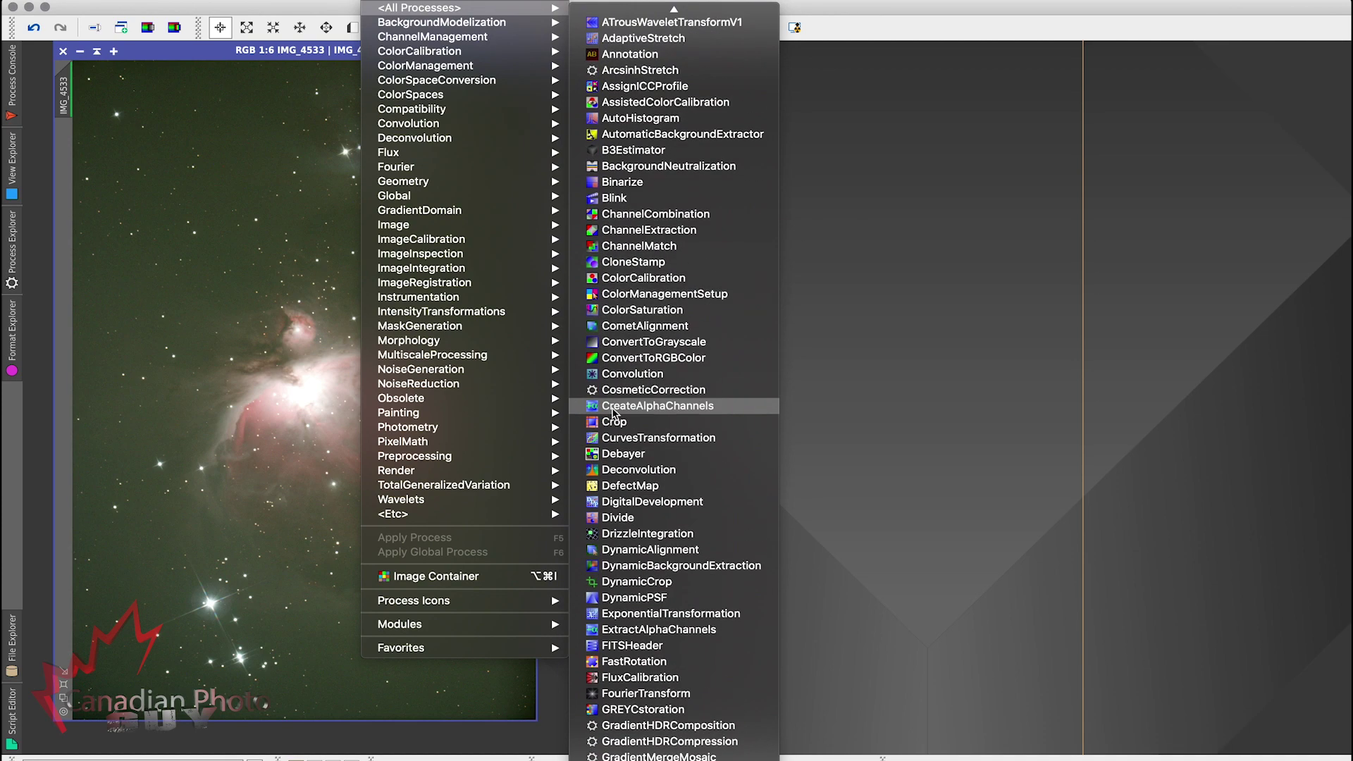
scroll(614, 414, "up", 2)
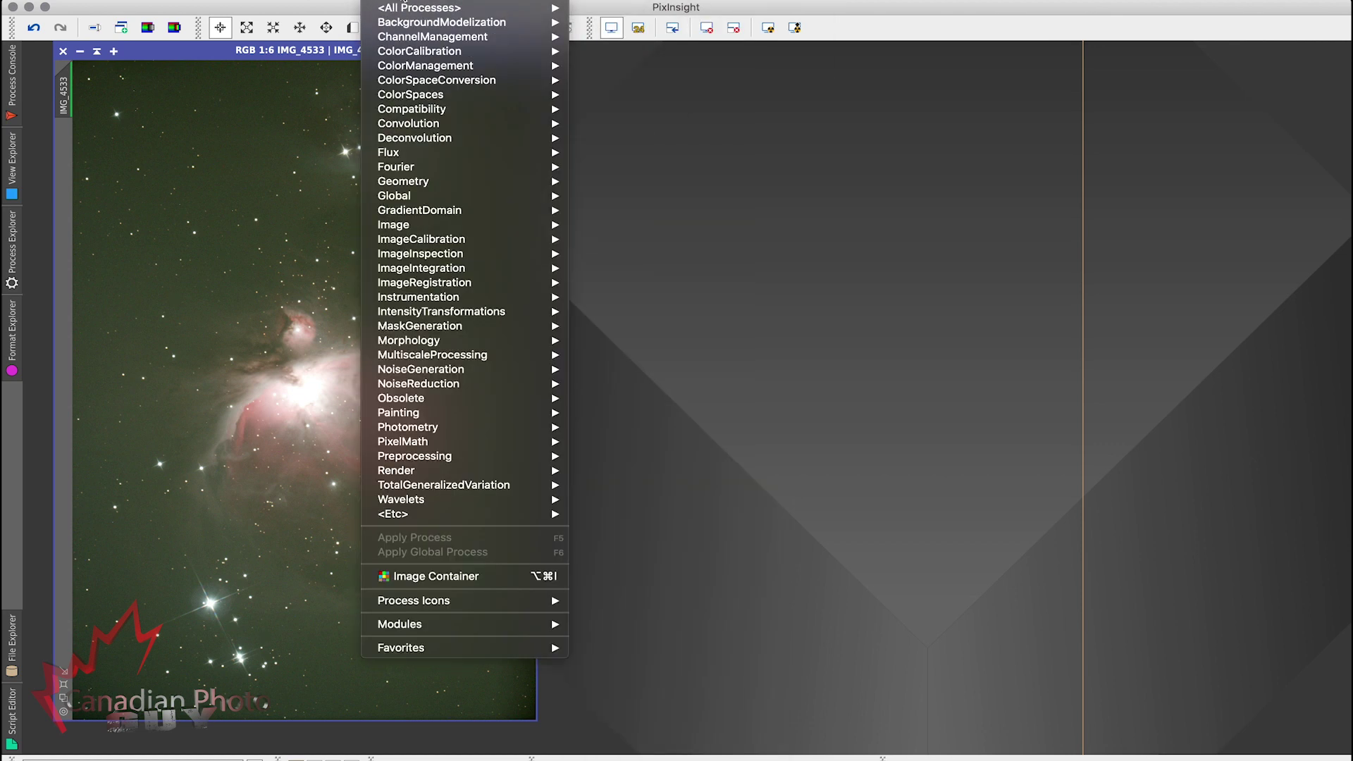
left_click(404, 0)
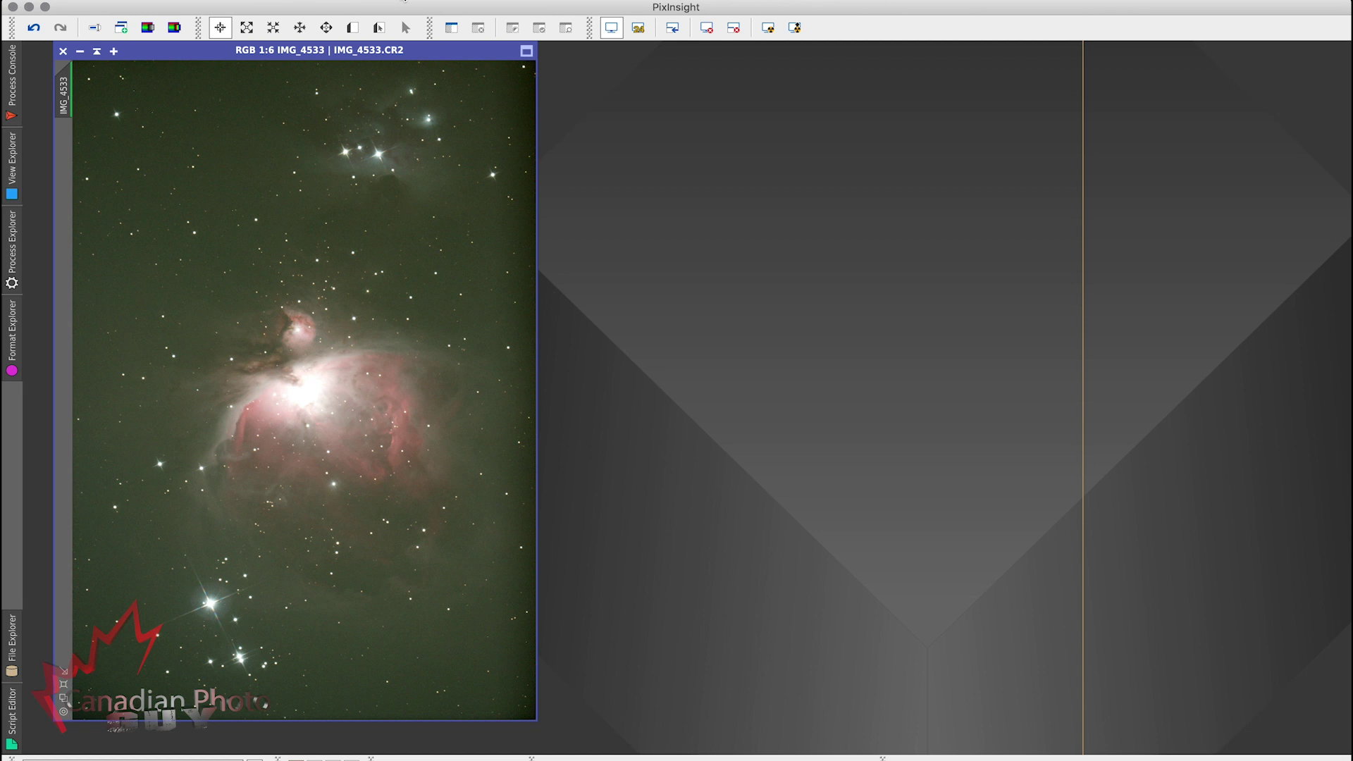
Load the saved process icons from ~Standard Process.xpsm in the Documents folder.
left_click(405, 2)
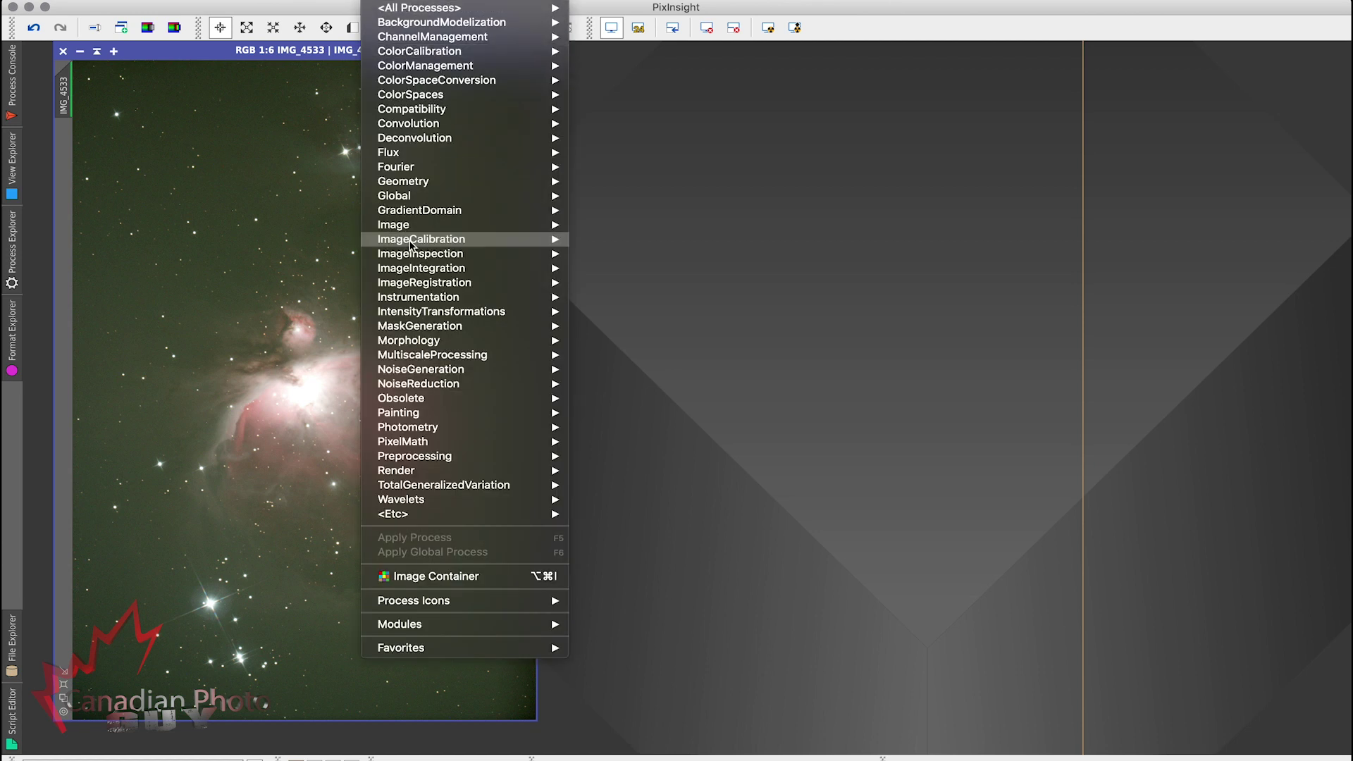
mouse_move(418, 605)
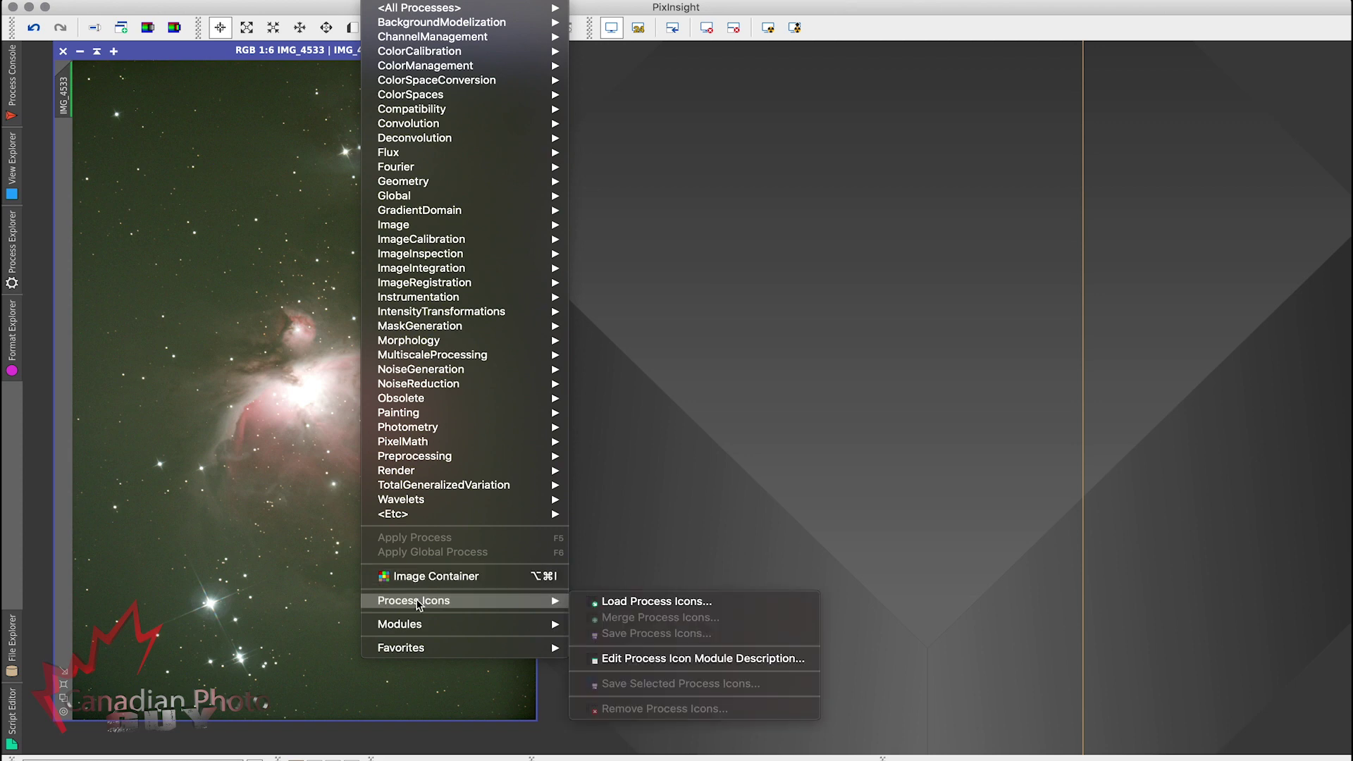
left_click(613, 604)
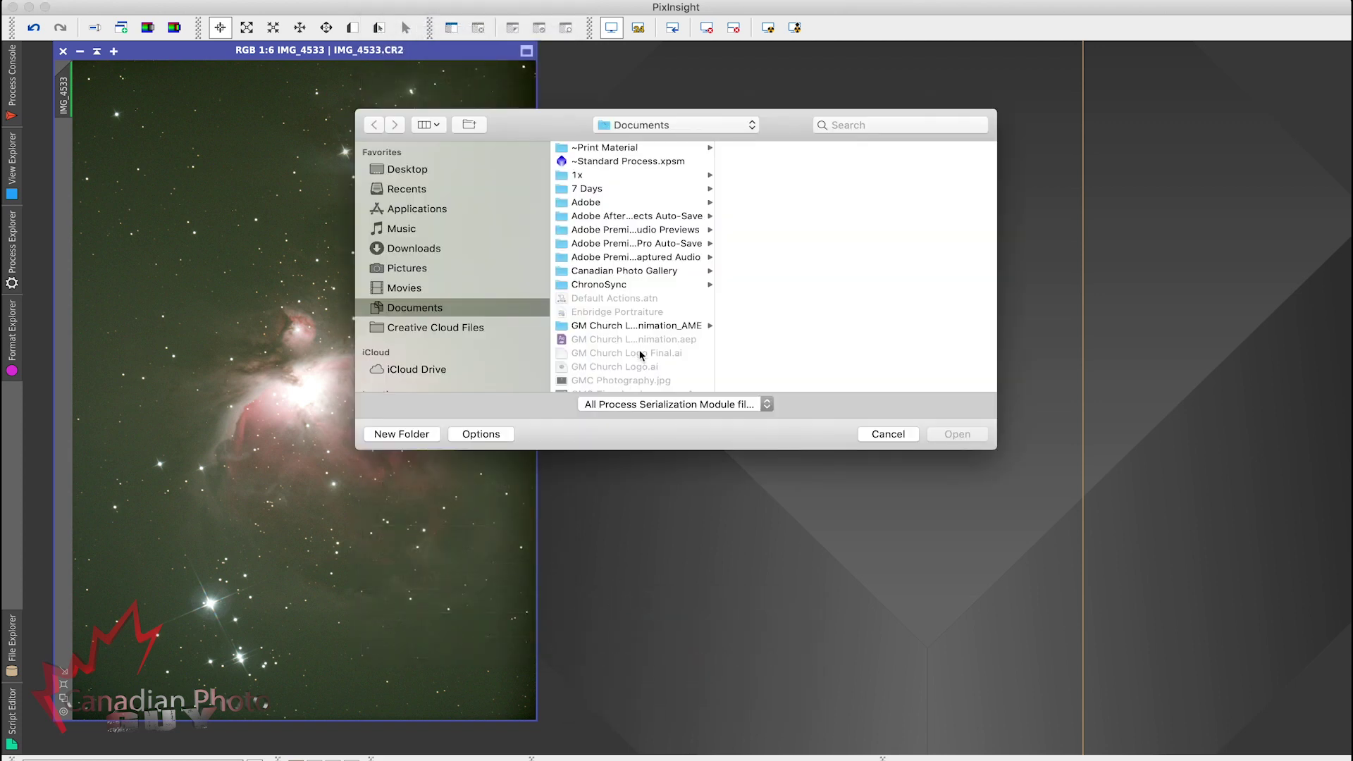
double_click(615, 163)
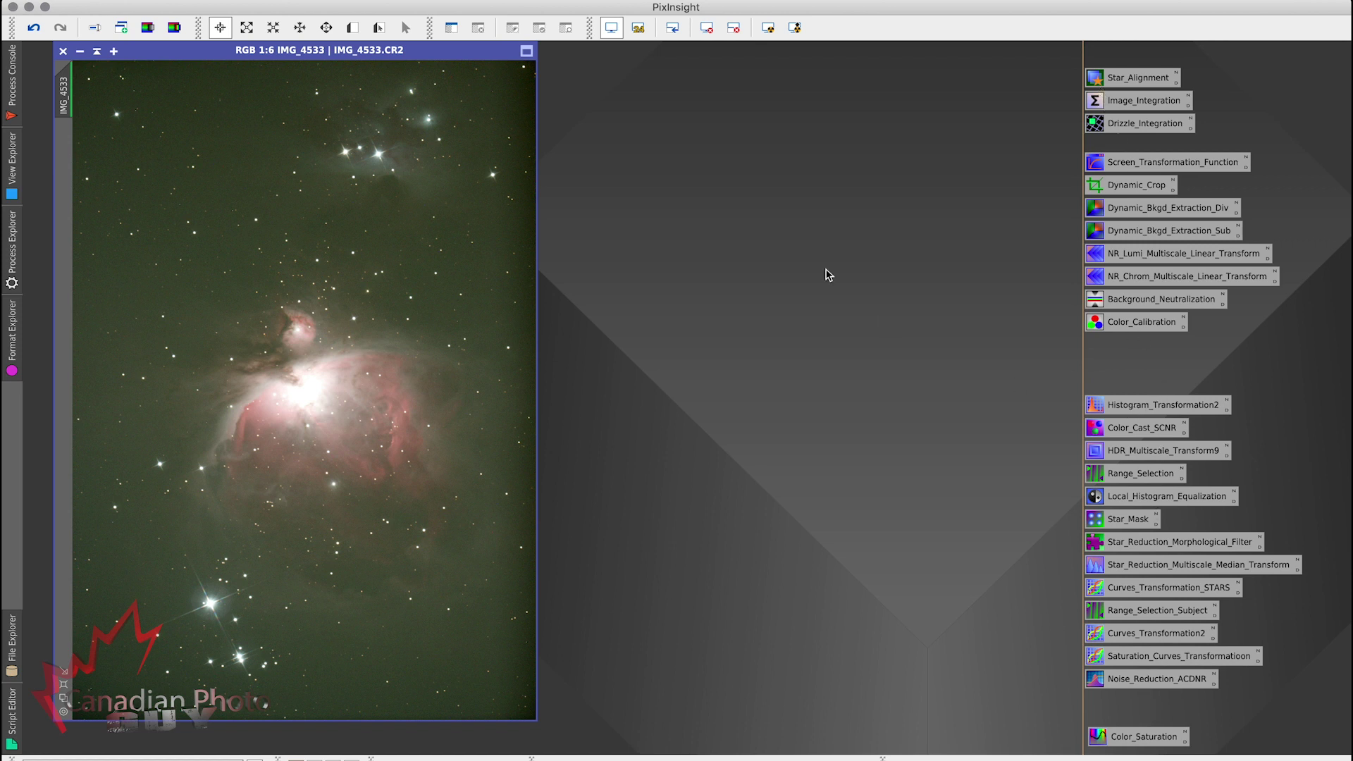
Open the Screen_Transformation_Function process, auto-stretch the image, reset the stretch, and auto-stretch it again.
double_click(1165, 164)
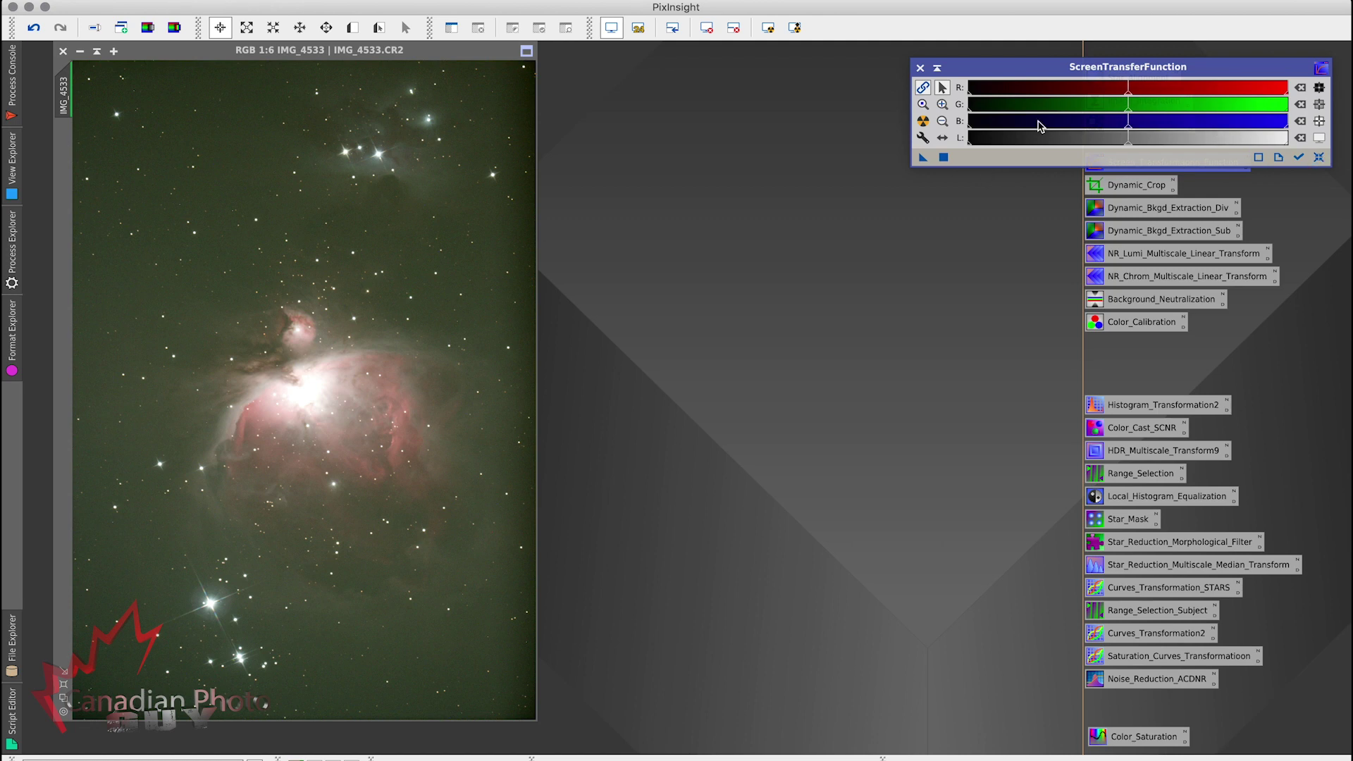
left_click(923, 121)
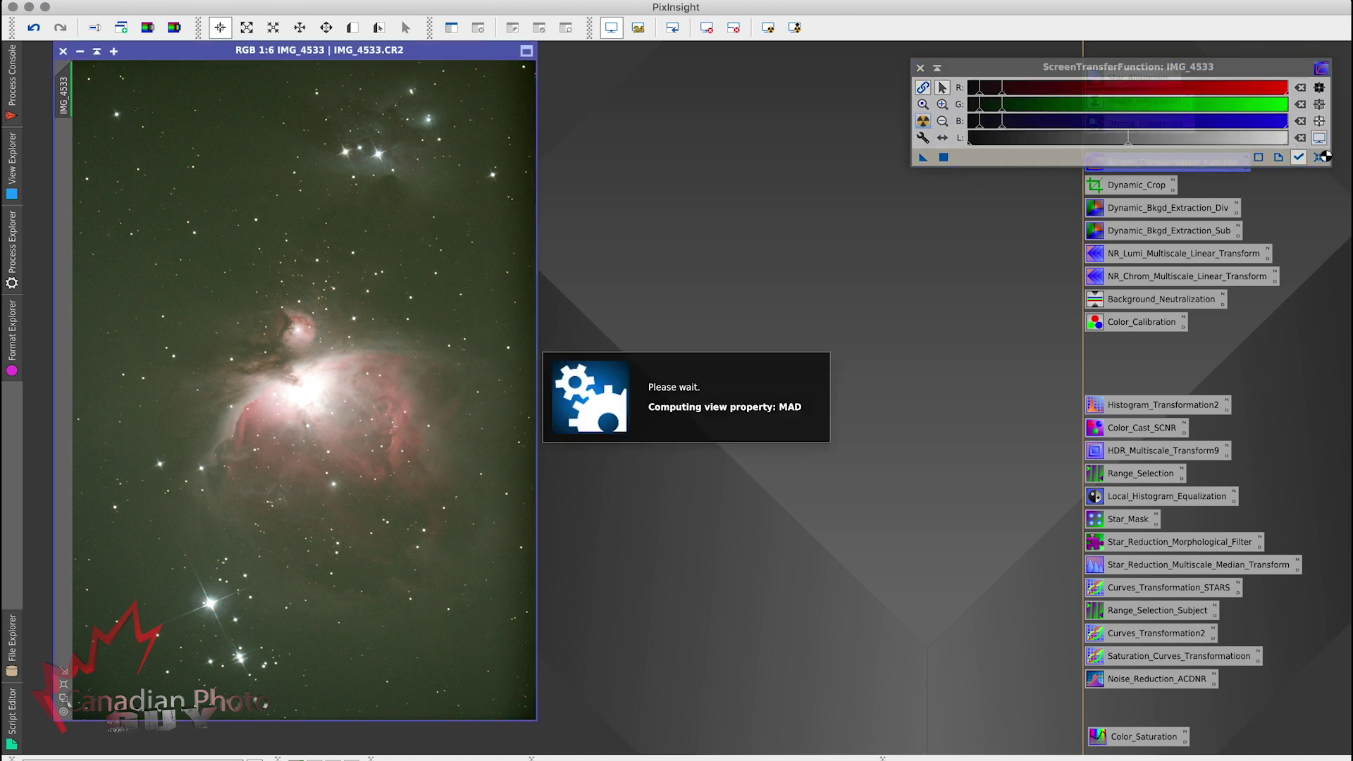
left_click(1320, 158)
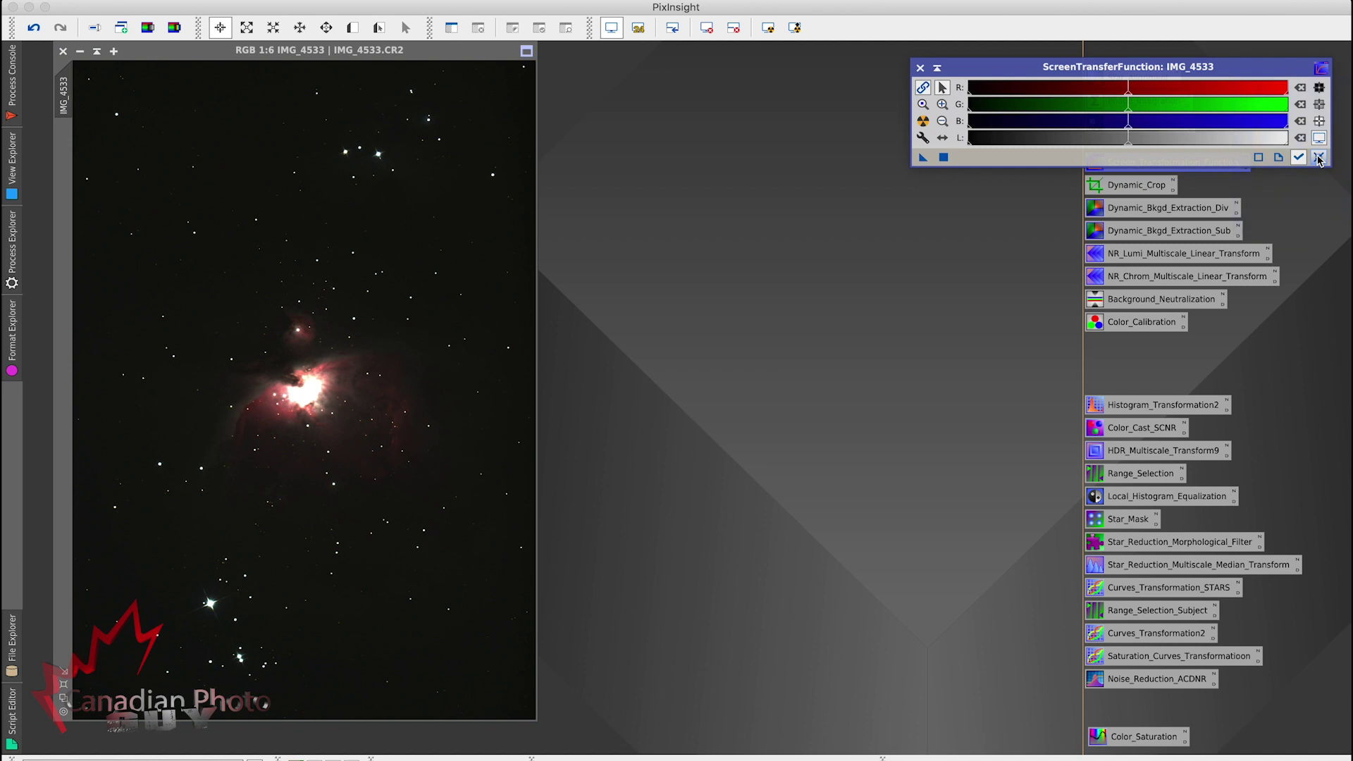
left_click(923, 121)
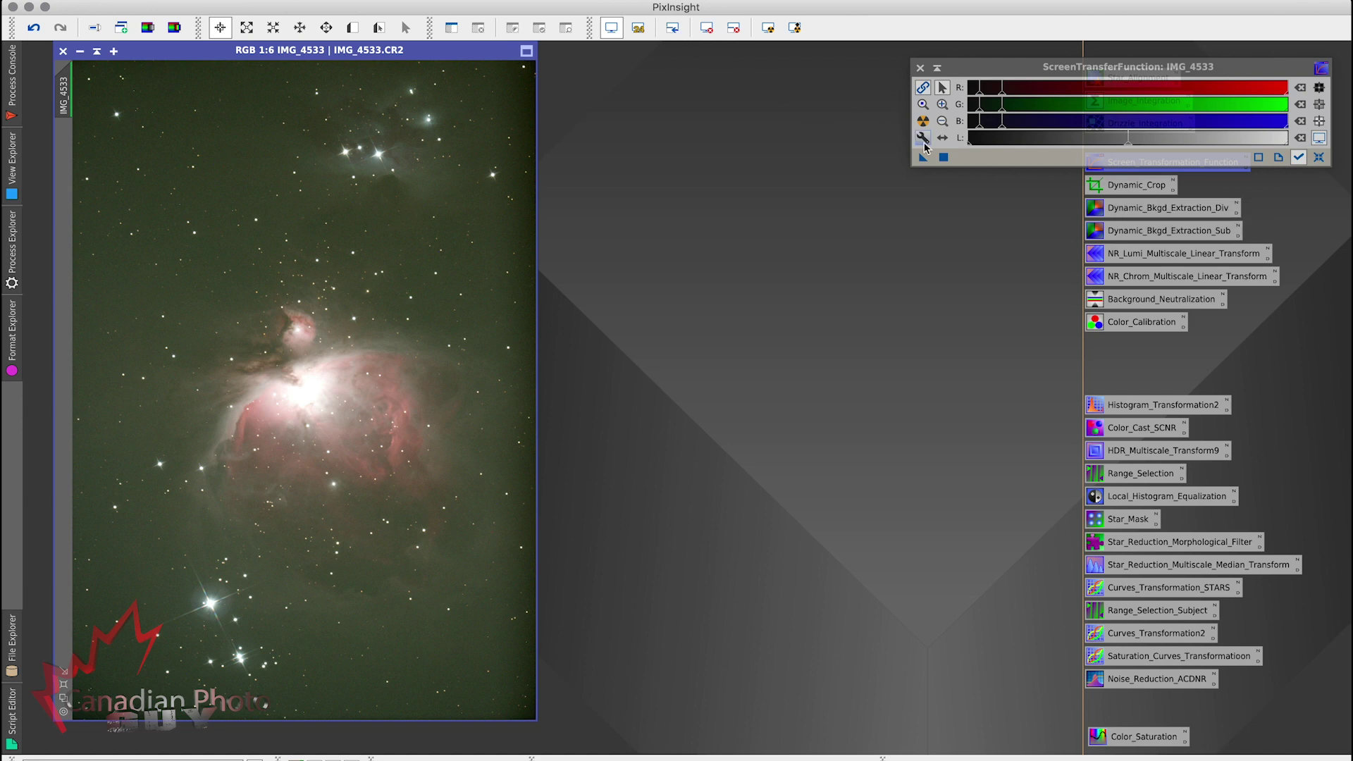
Crop the dark borders off the nebula image with DynamicCrop to about 3132 by 4746 pixels, then close the process.
left_click(385, 1)
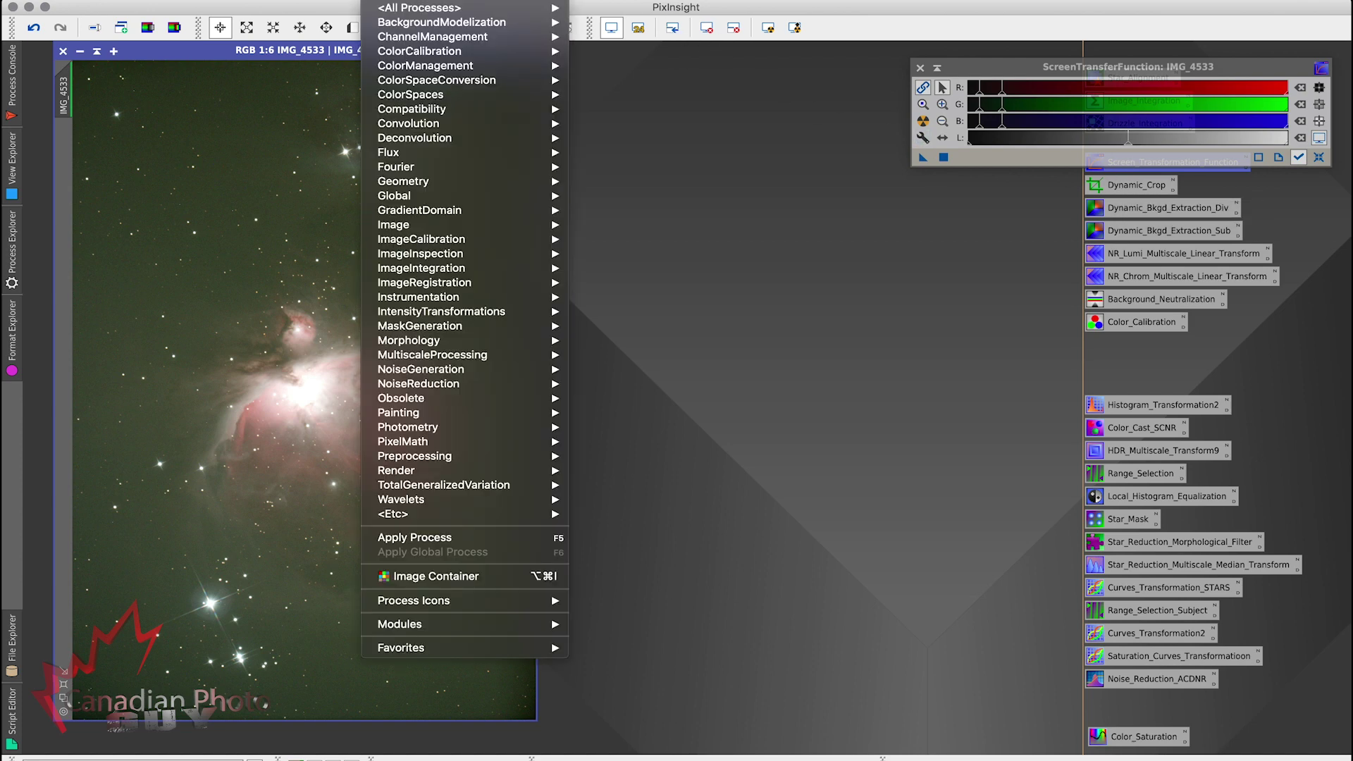
mouse_move(423, 185)
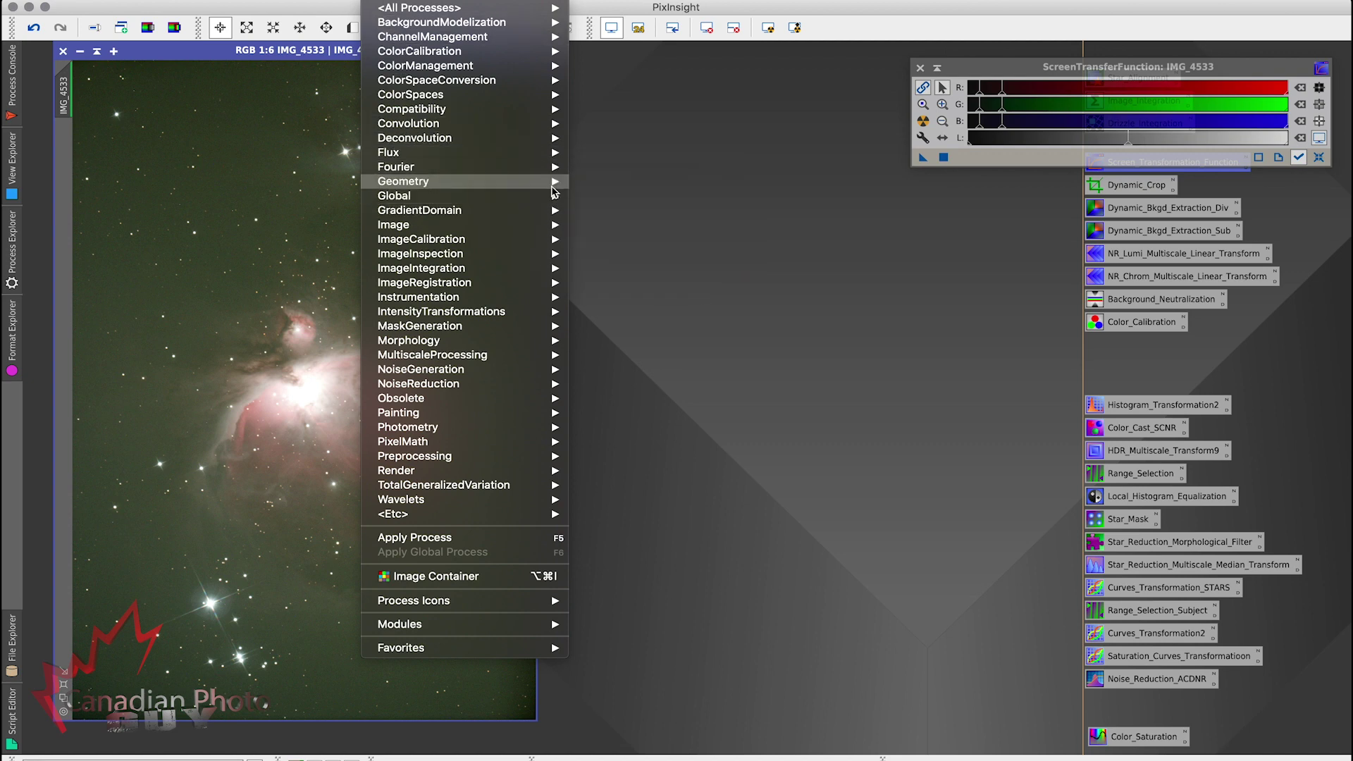
left_click(611, 214)
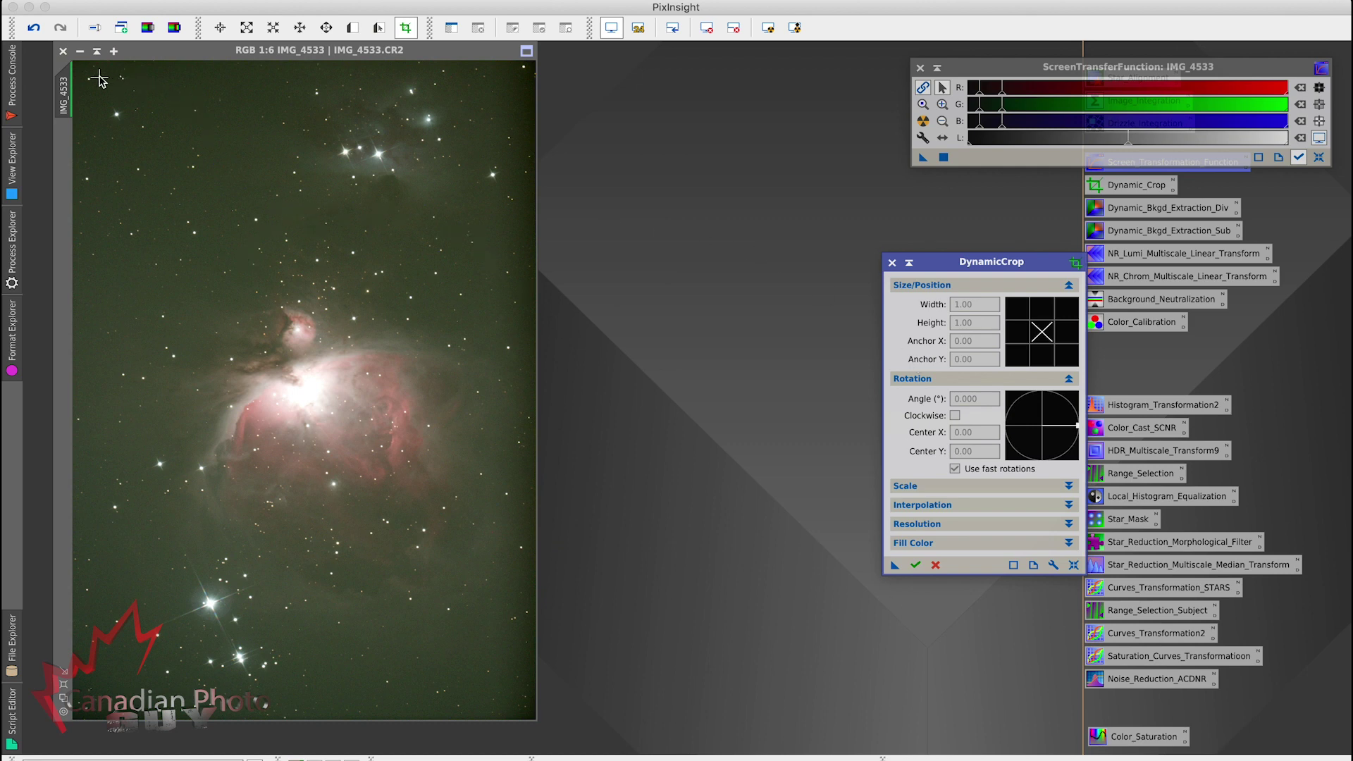
left_click_drag(99, 78, 518, 678)
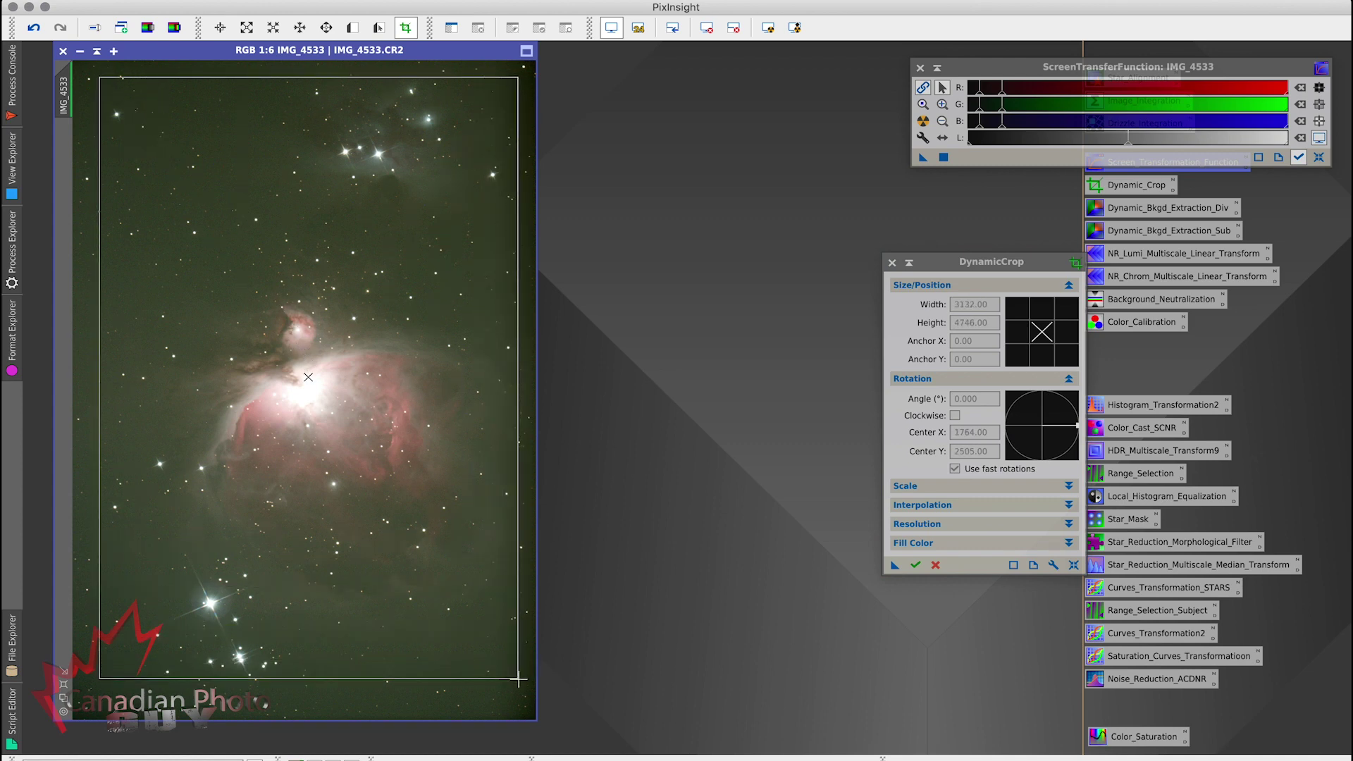
left_click_drag(518, 678, 518, 680)
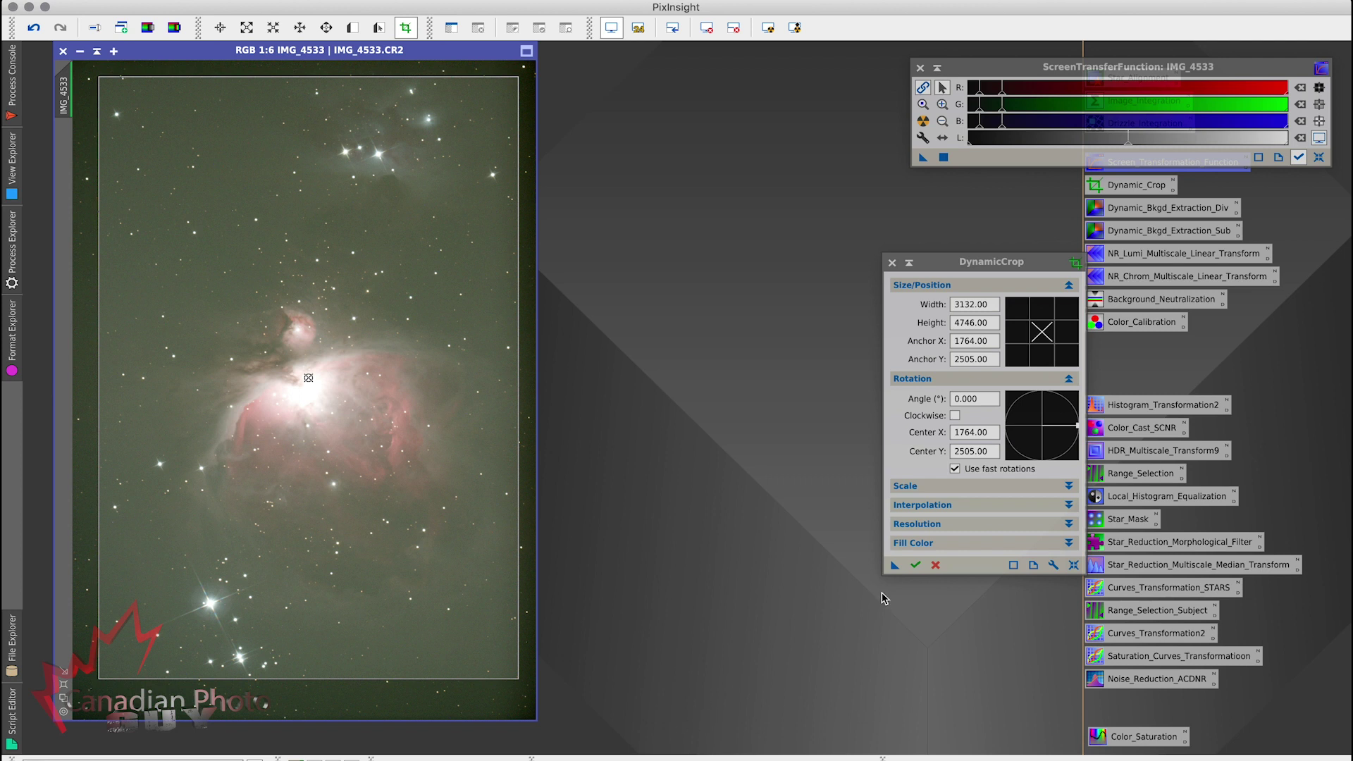
left_click(916, 566)
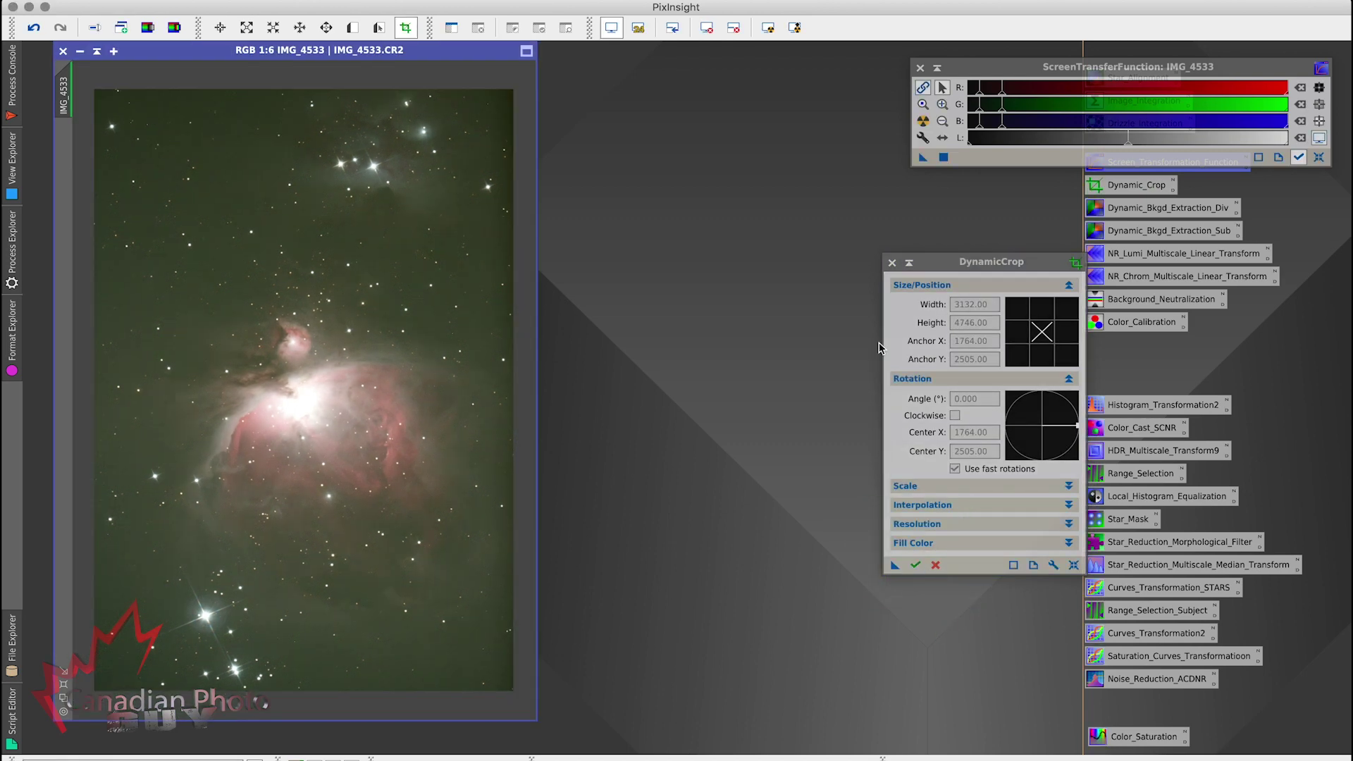
left_click(893, 263)
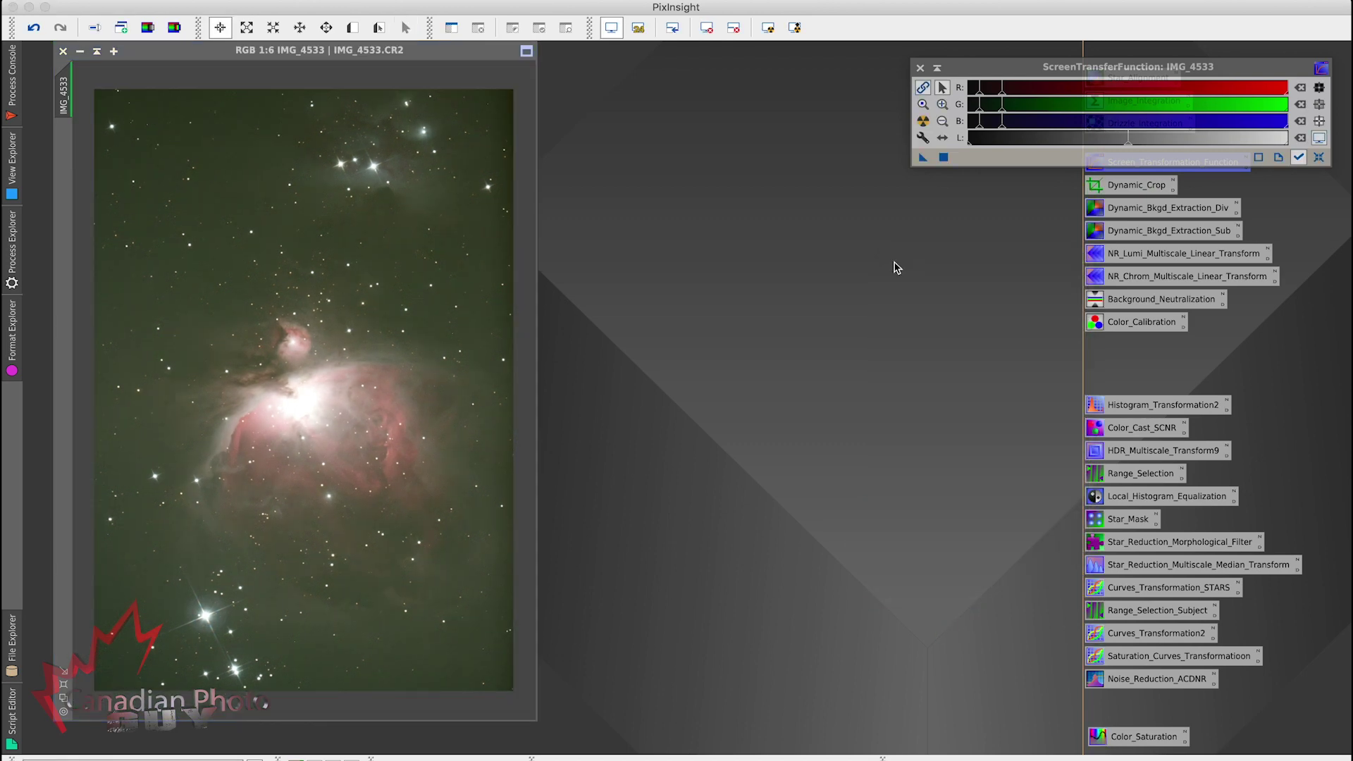
Open the Dynamic_Bkgd_Extraction_Div process for the IMG_4533 image and generate background samples at 10 per row.
left_click(1141, 211)
double_click(1141, 215)
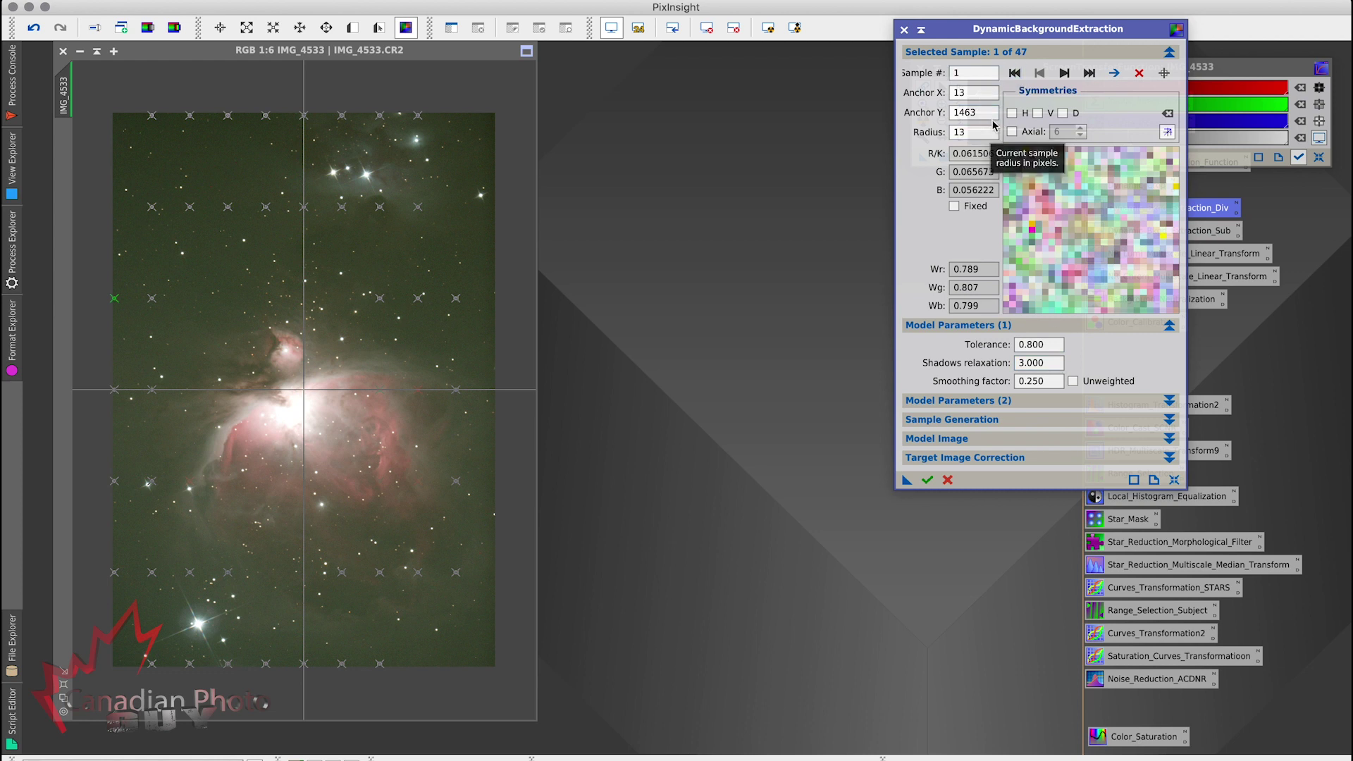
left_click(1055, 423)
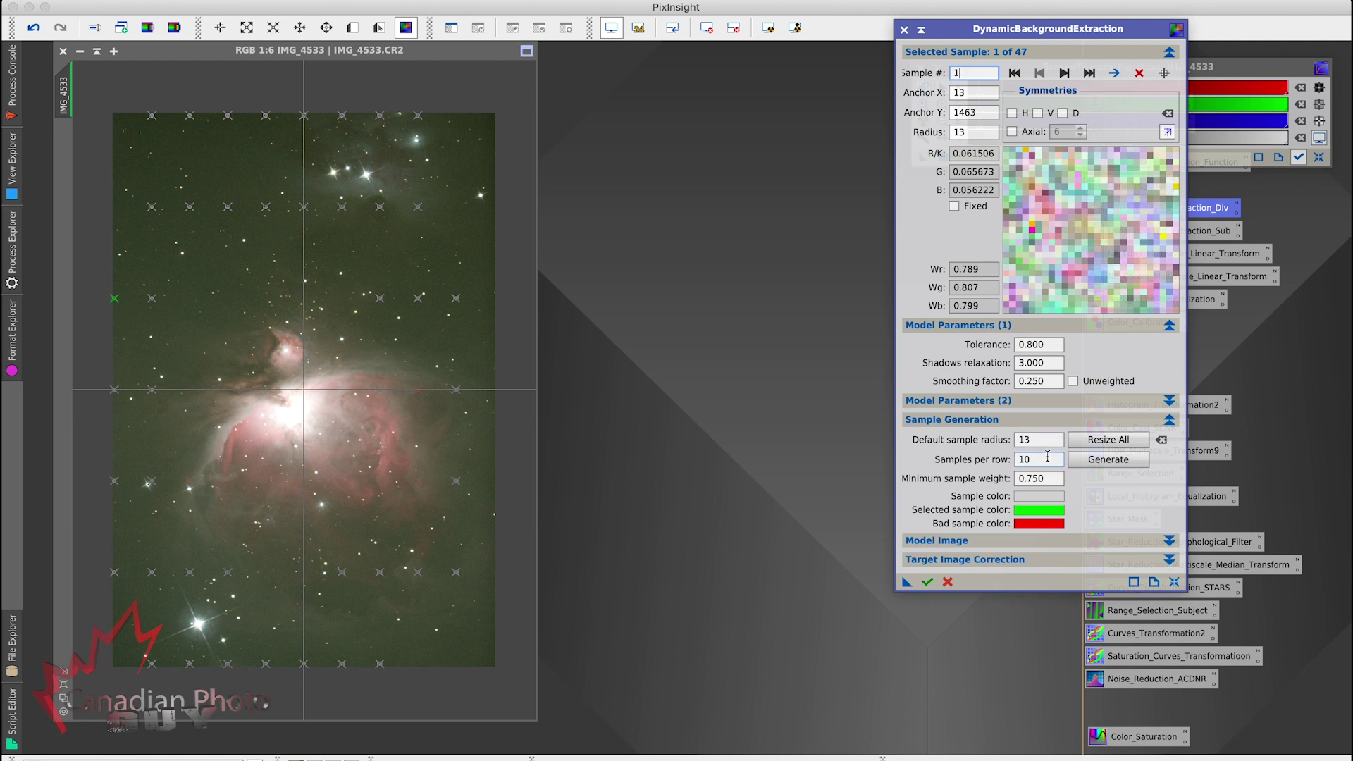
left_click(1110, 459)
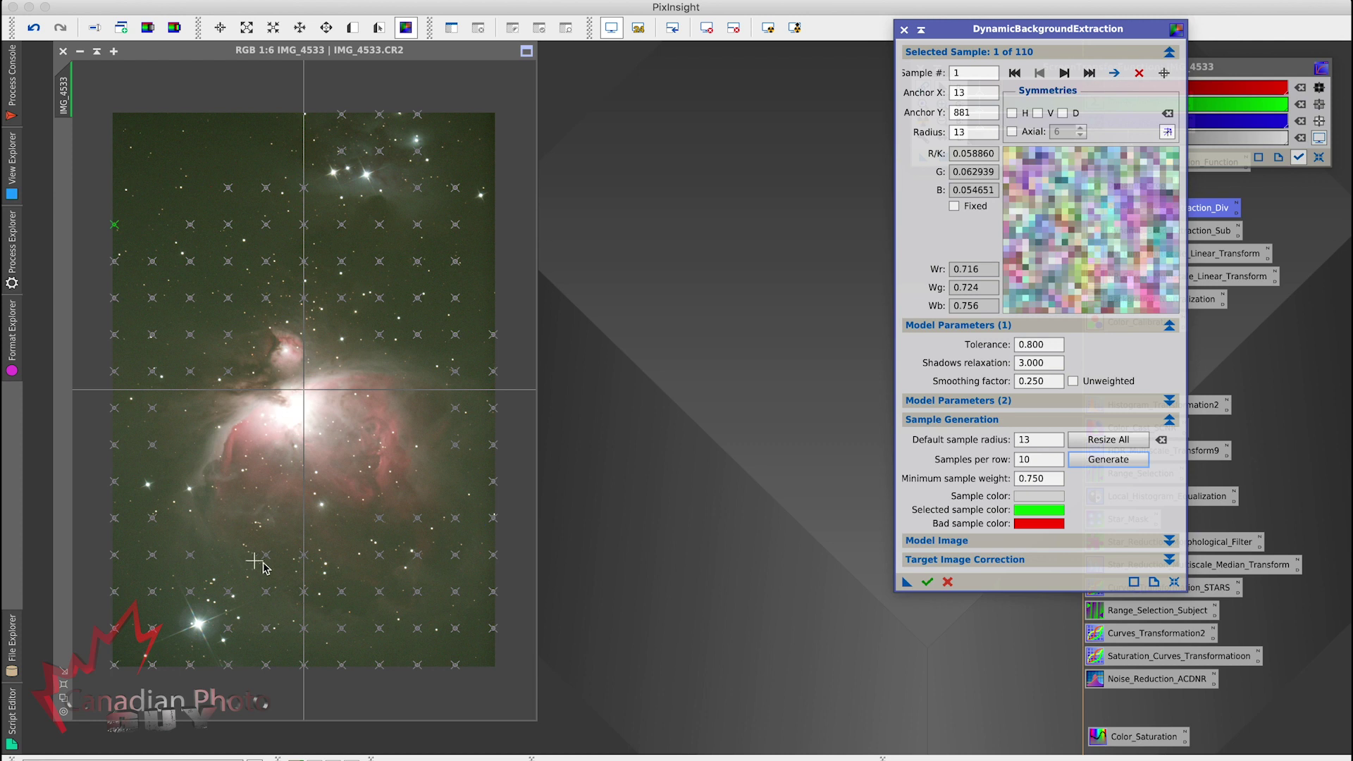
Check the Division correction under the target image settings, run the background extraction, and close the process.
left_click(1075, 565)
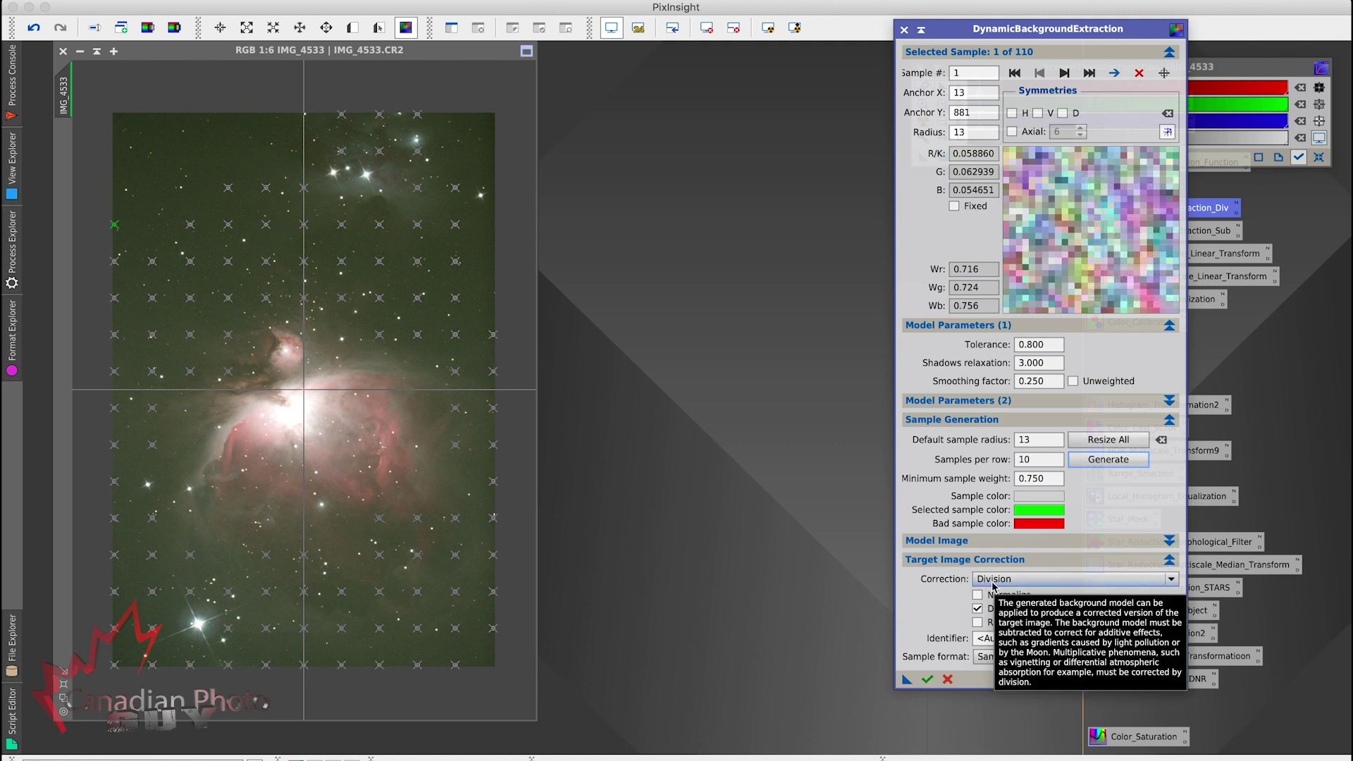
left_click(928, 680)
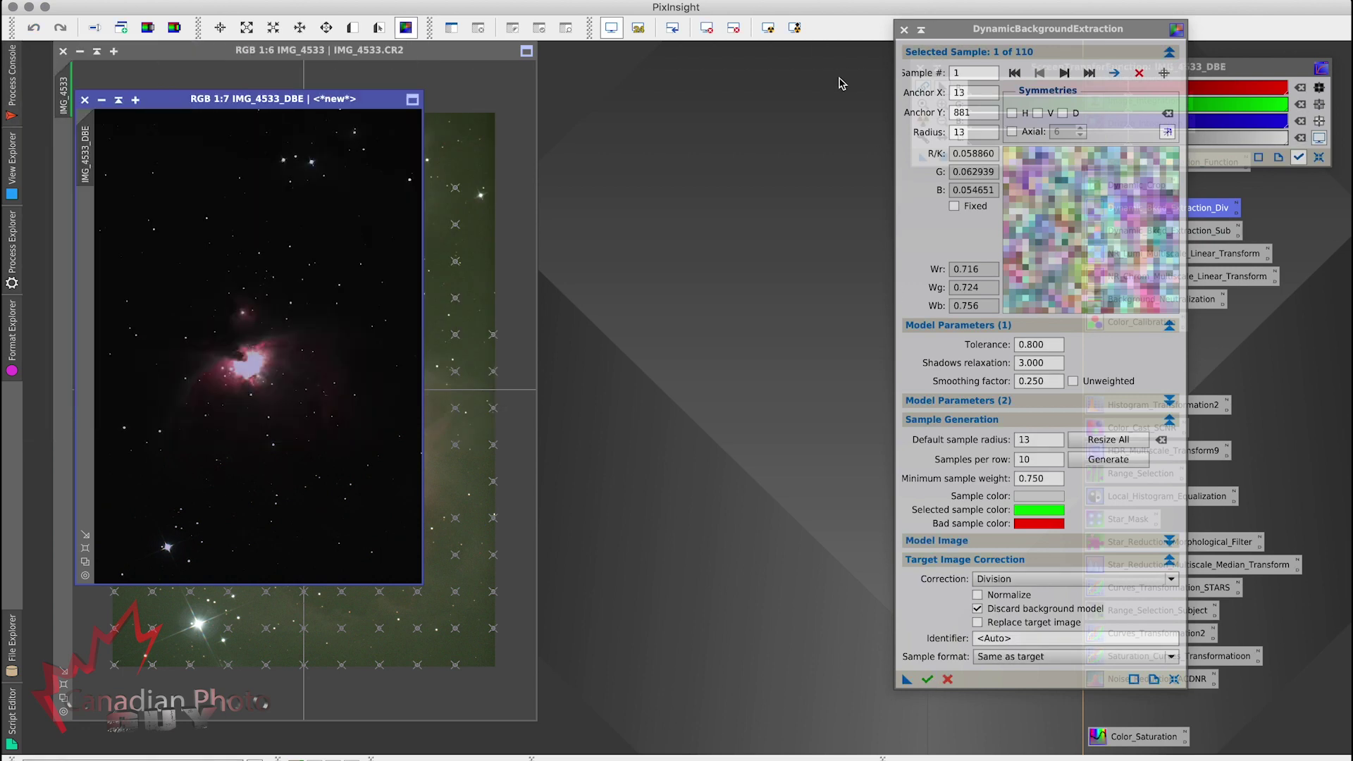
left_click(907, 29)
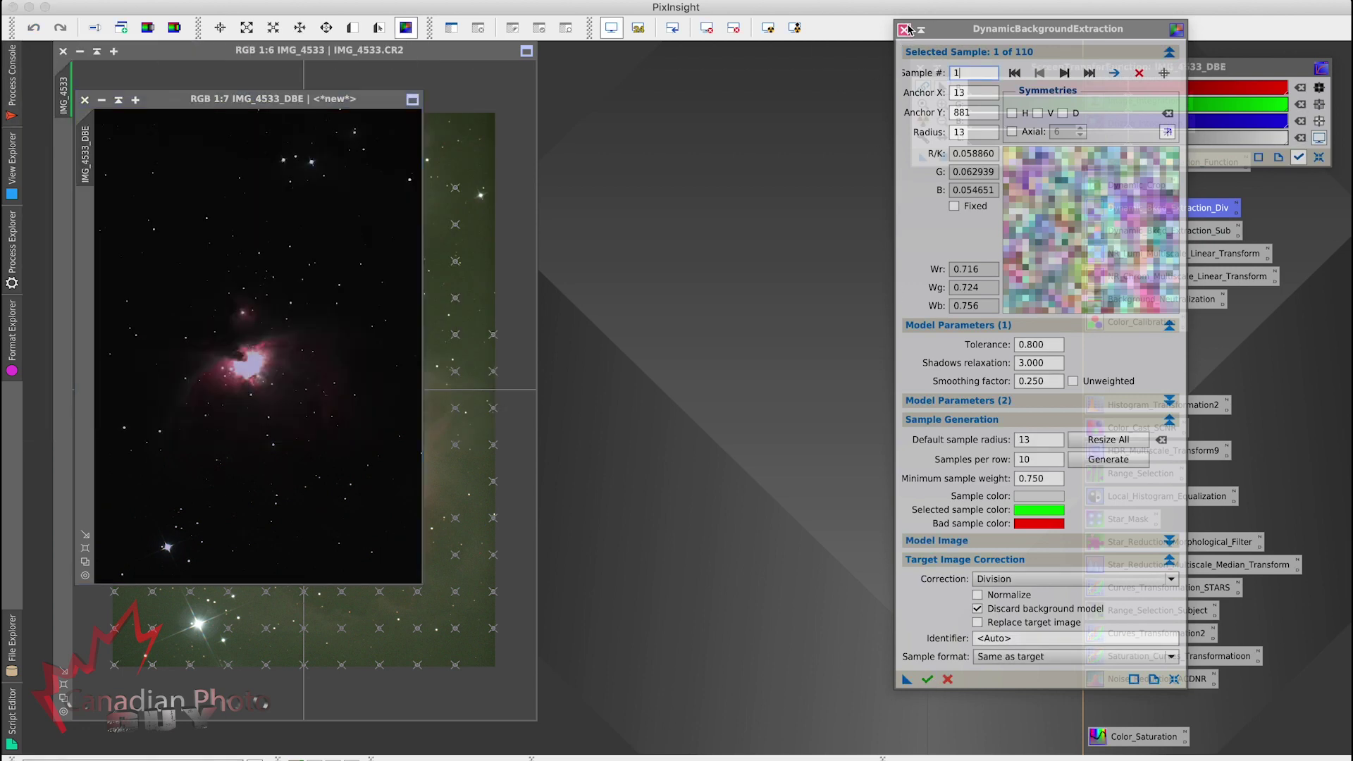
left_click(908, 29)
left_click(767, 403)
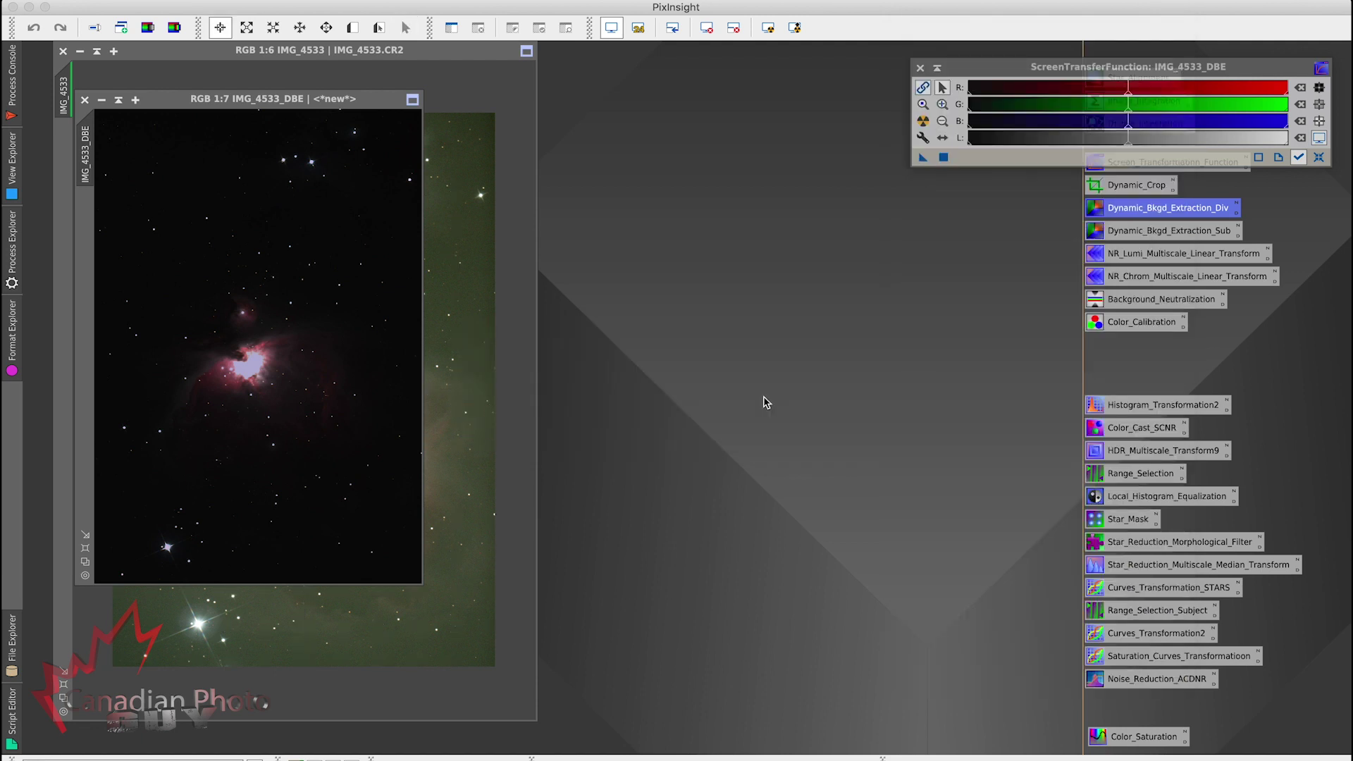
Auto-stretch the division-corrected image, enlarge it, and place it beside the original at matching zoom to compare the backgrounds.
left_click(924, 121)
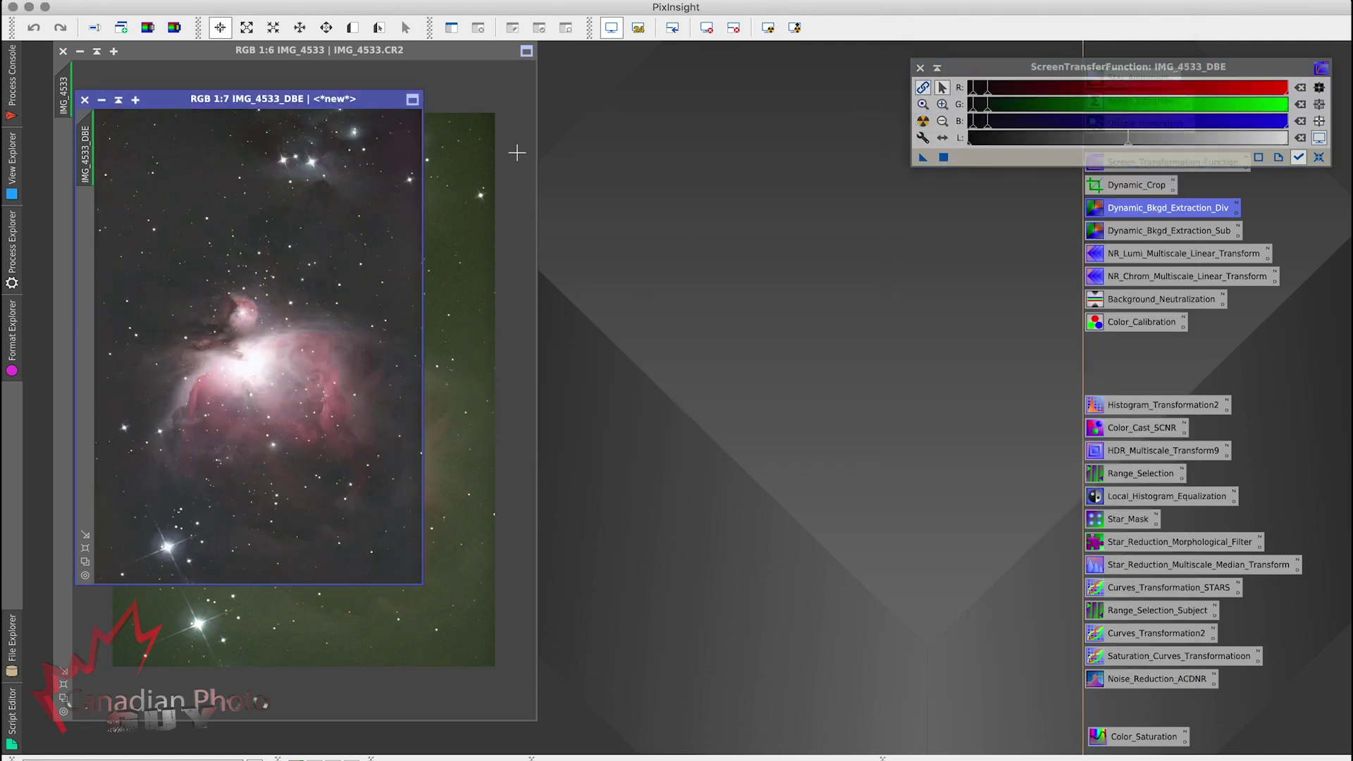
left_click_drag(272, 99, 573, 71)
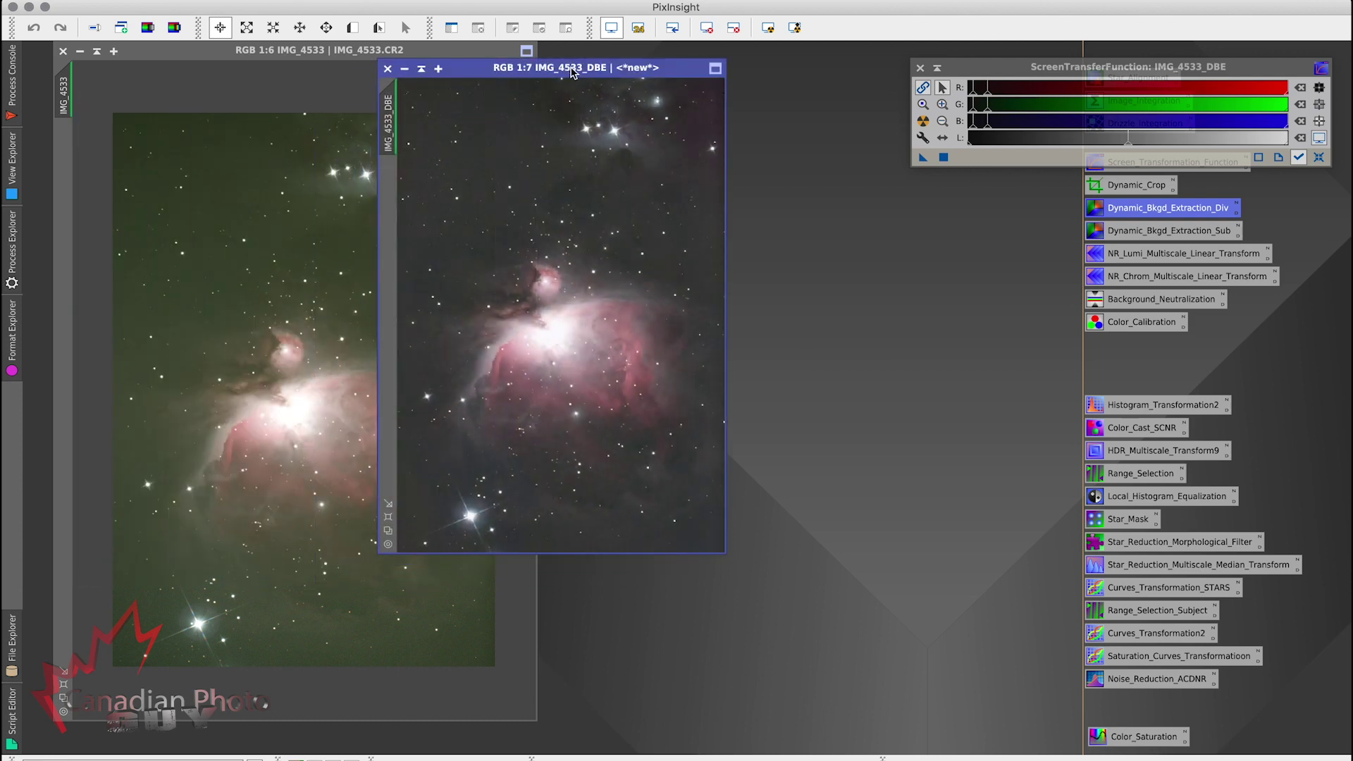
left_click(387, 516)
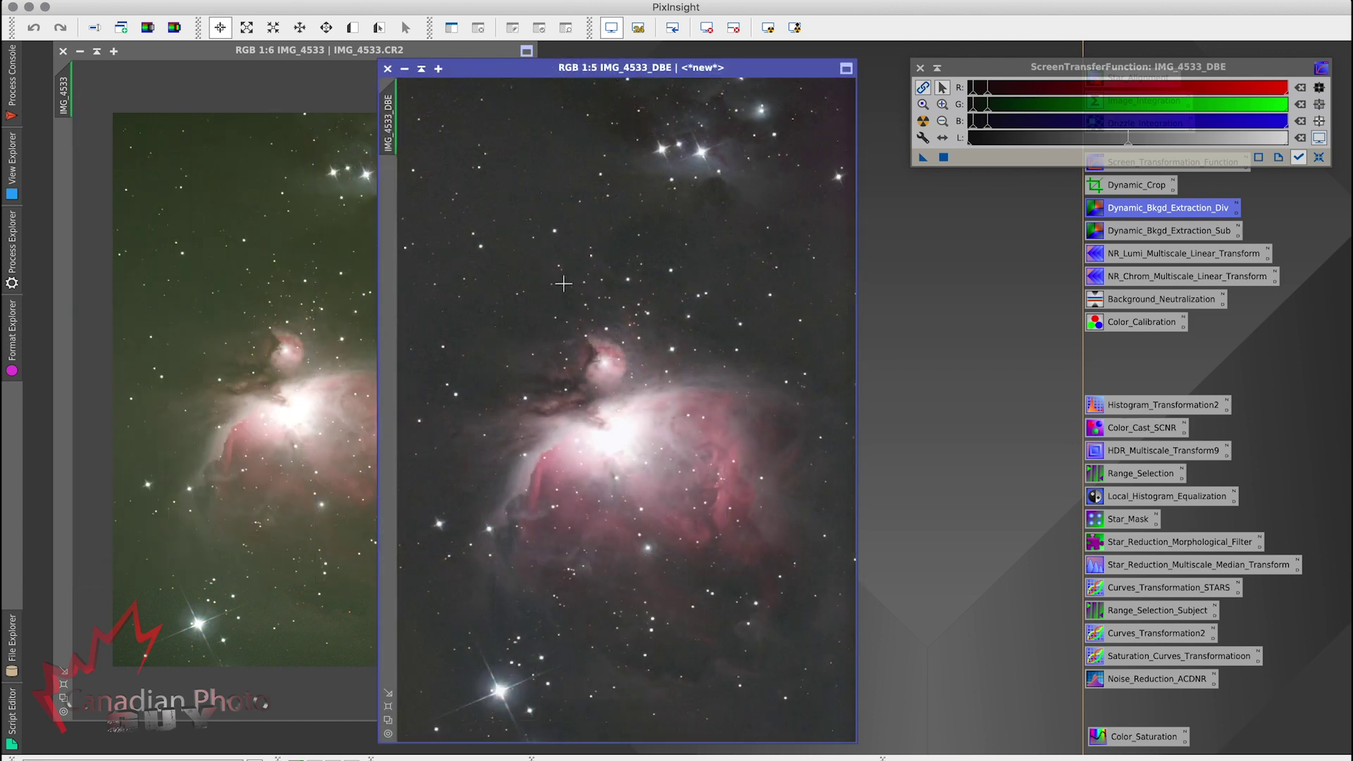
left_click_drag(596, 69, 638, 53)
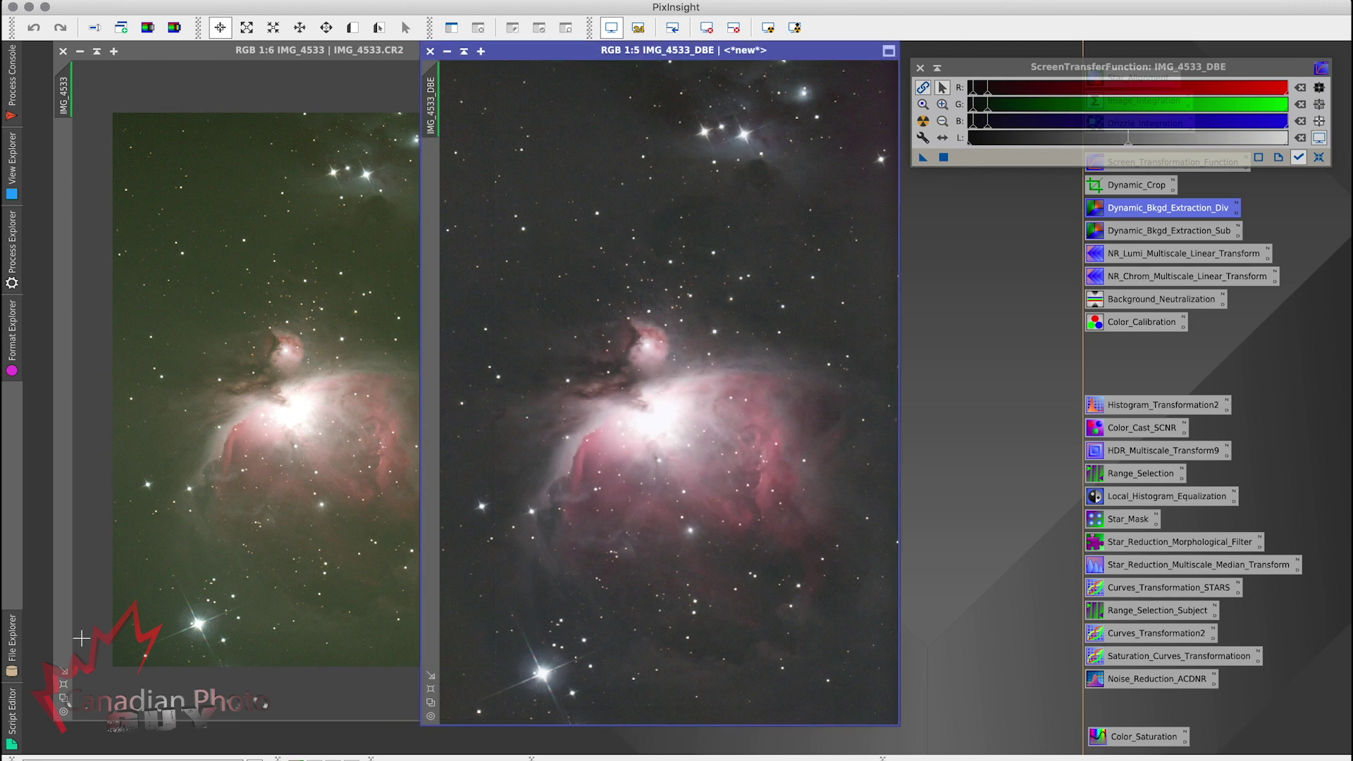
left_click(63, 685)
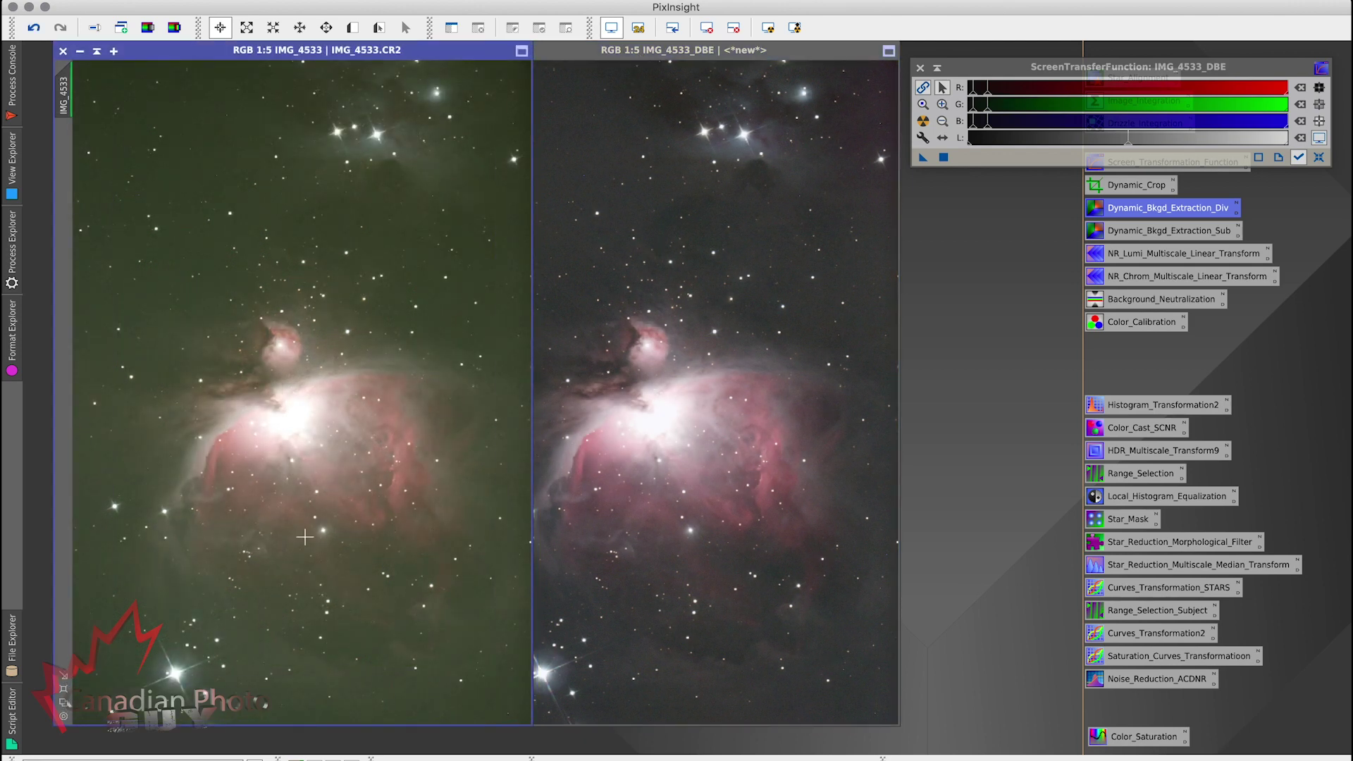
left_click(804, 51)
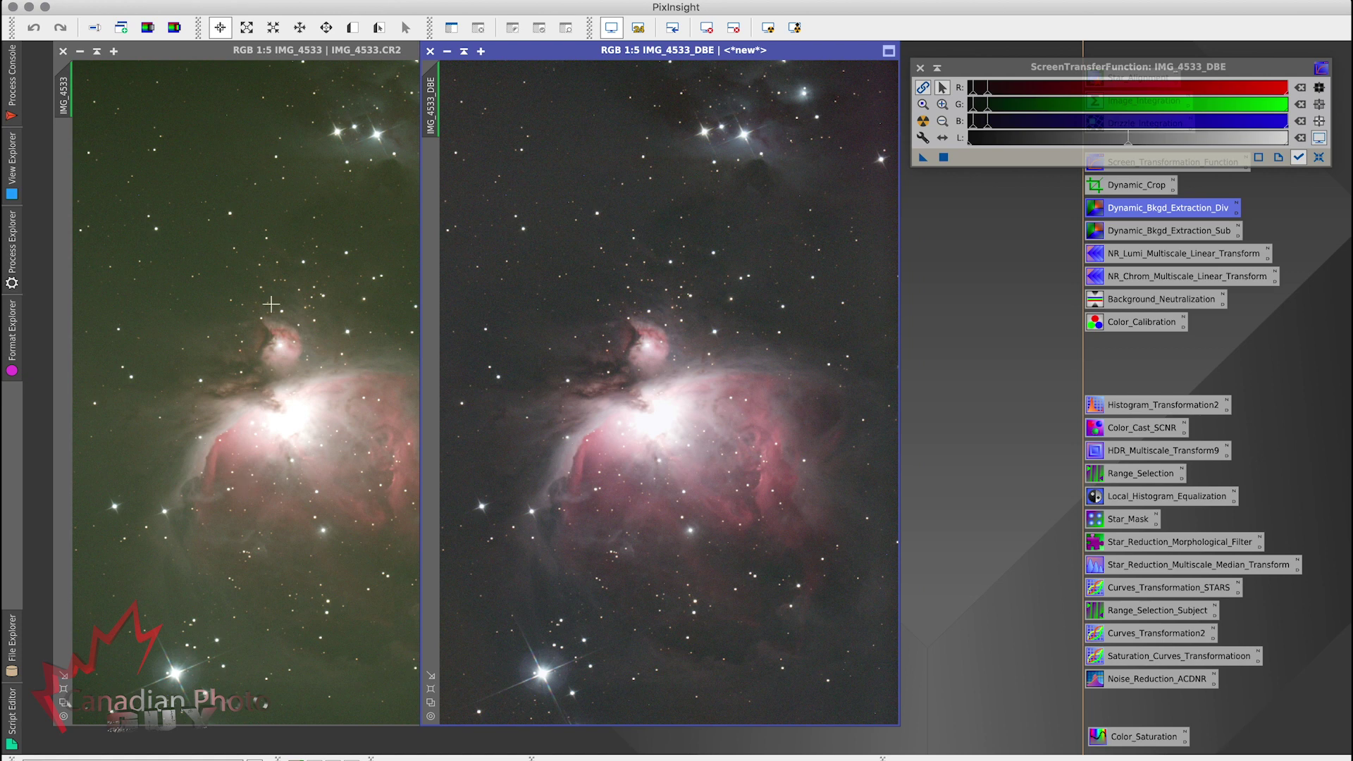
Reduce the original IMG_4533 image to an icon in the workspace corner and reposition the IMG_4533_DBE image.
left_click(96, 53)
left_click_drag(341, 398, 86, 65)
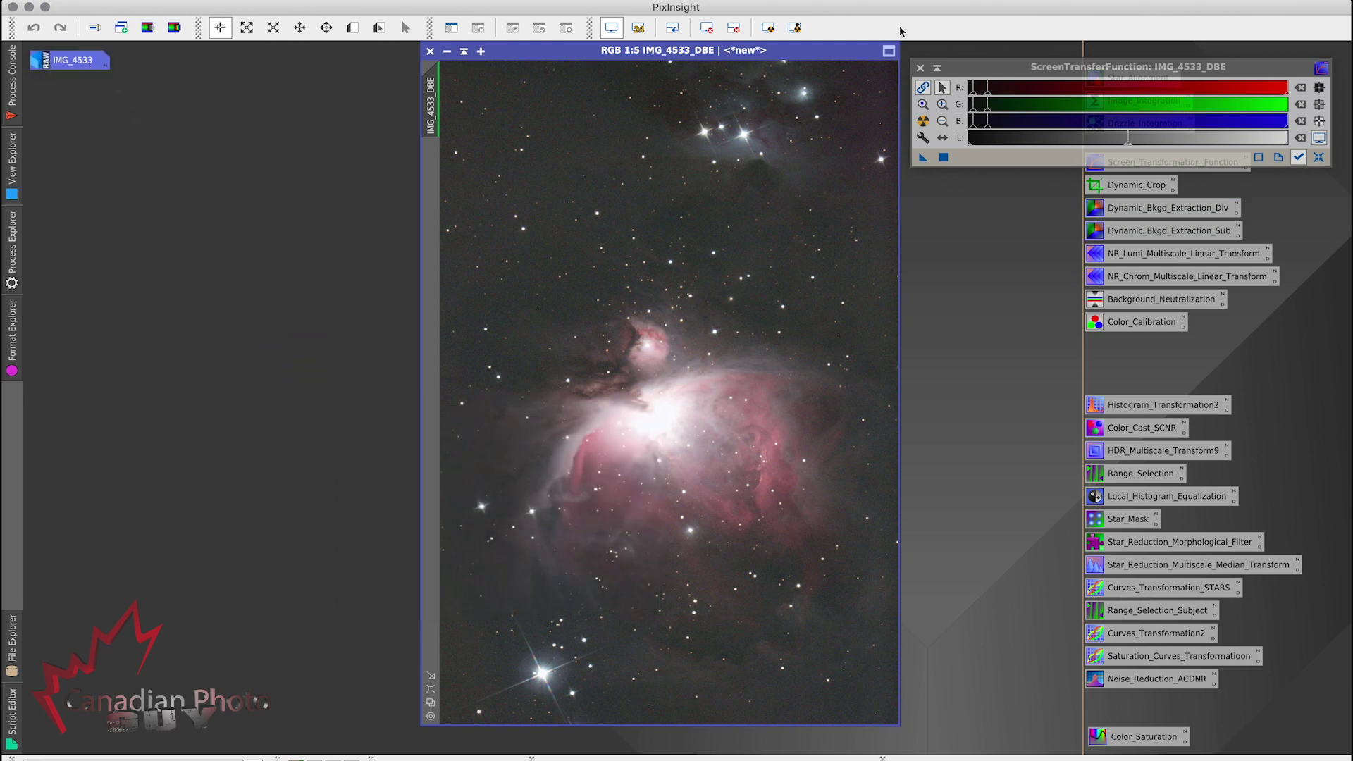
left_click_drag(845, 56, 678, 63)
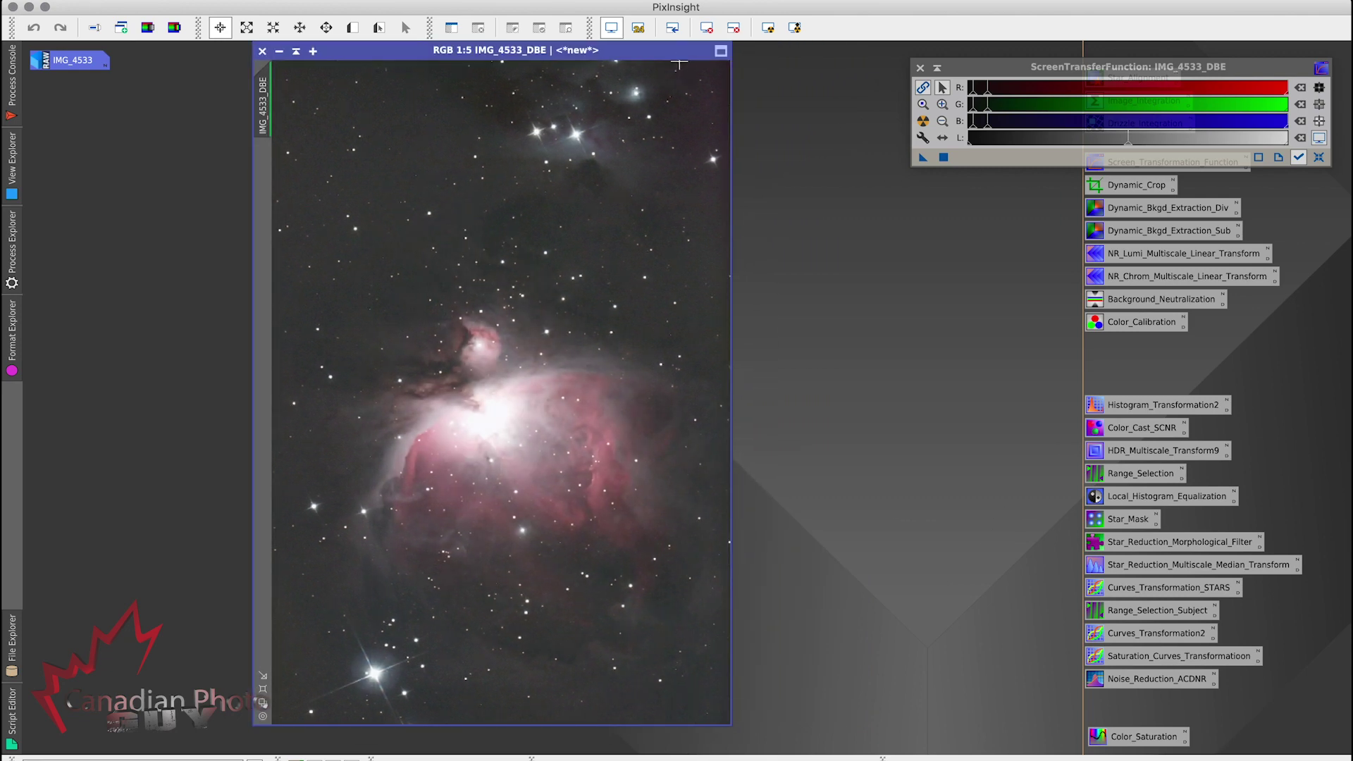
Run Dynamic_Bkgd_Extraction_Sub on IMG_4533_DBE with newly generated samples at 10 per row and Subtraction correction, and close the process.
double_click(1167, 233)
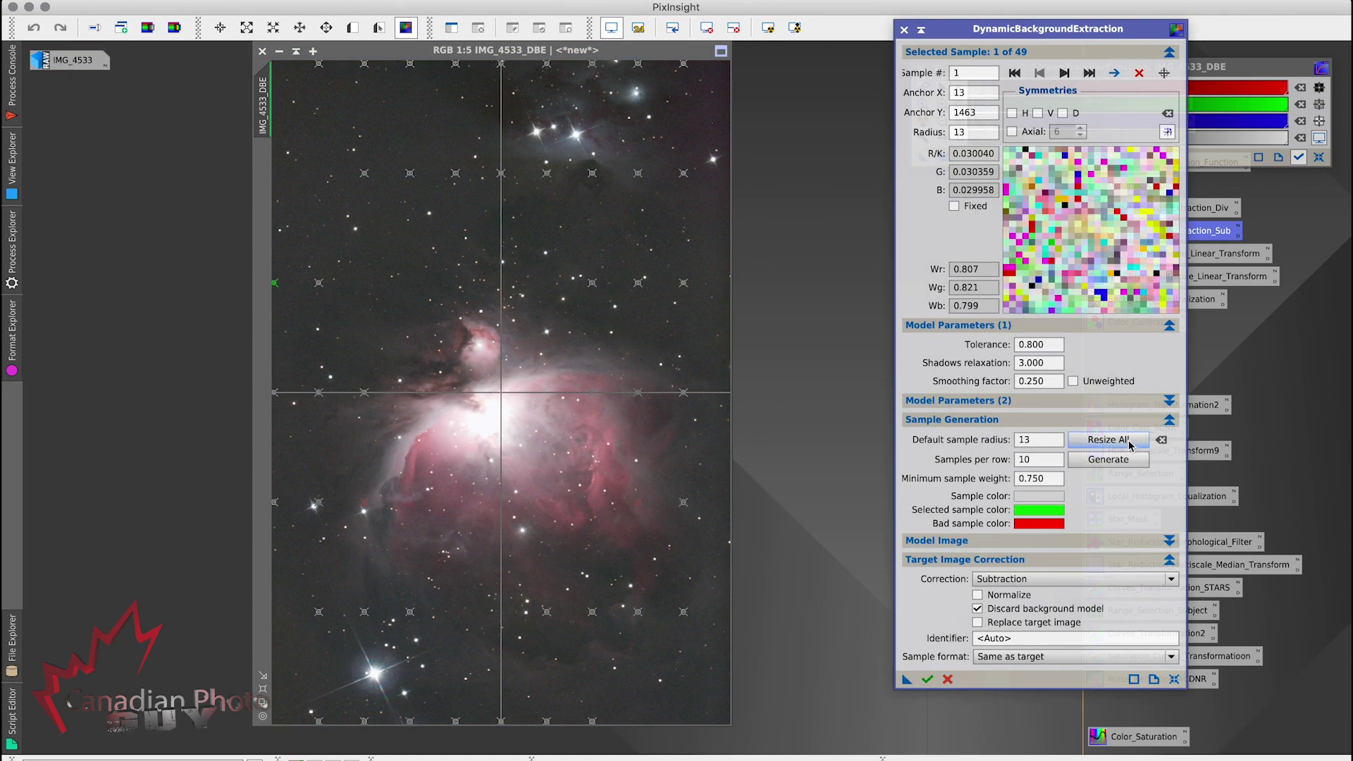
left_click(1126, 462)
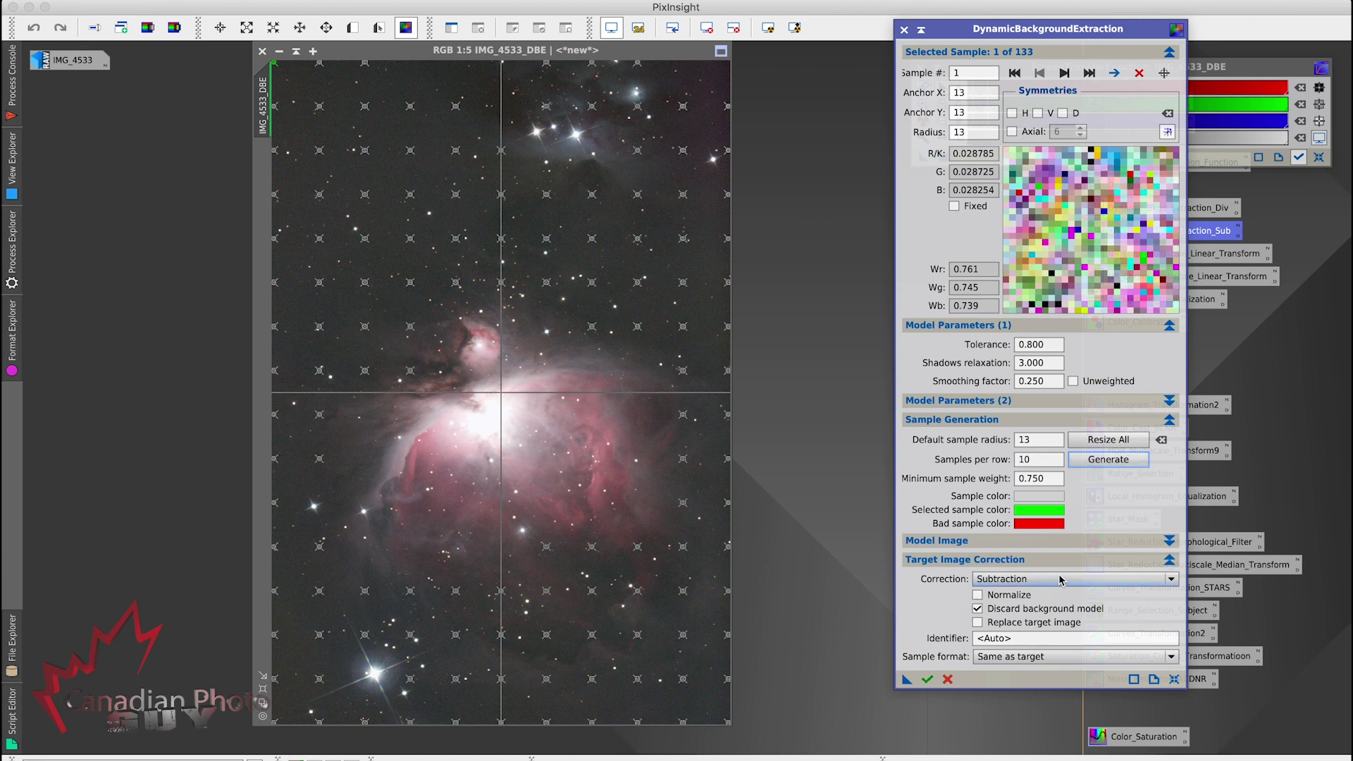
left_click(927, 680)
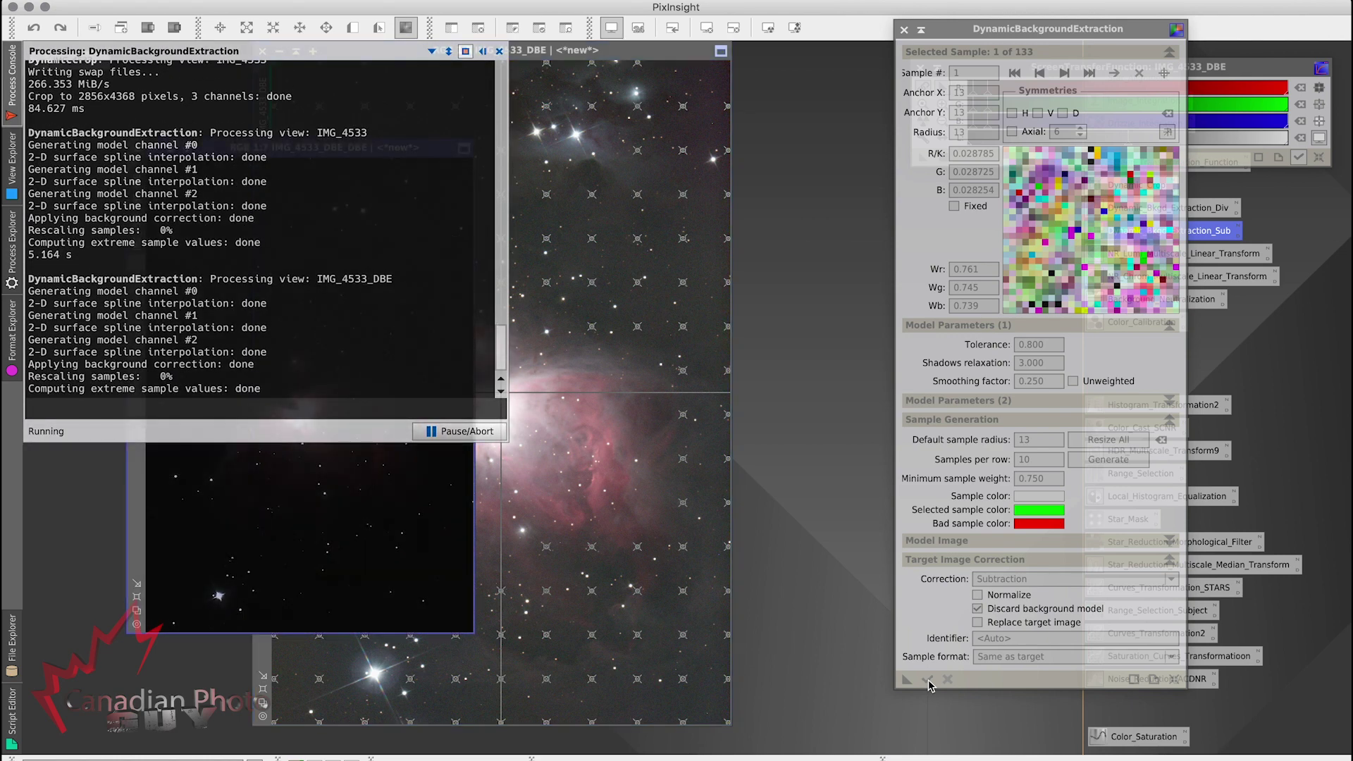
left_click(904, 29)
left_click(751, 407)
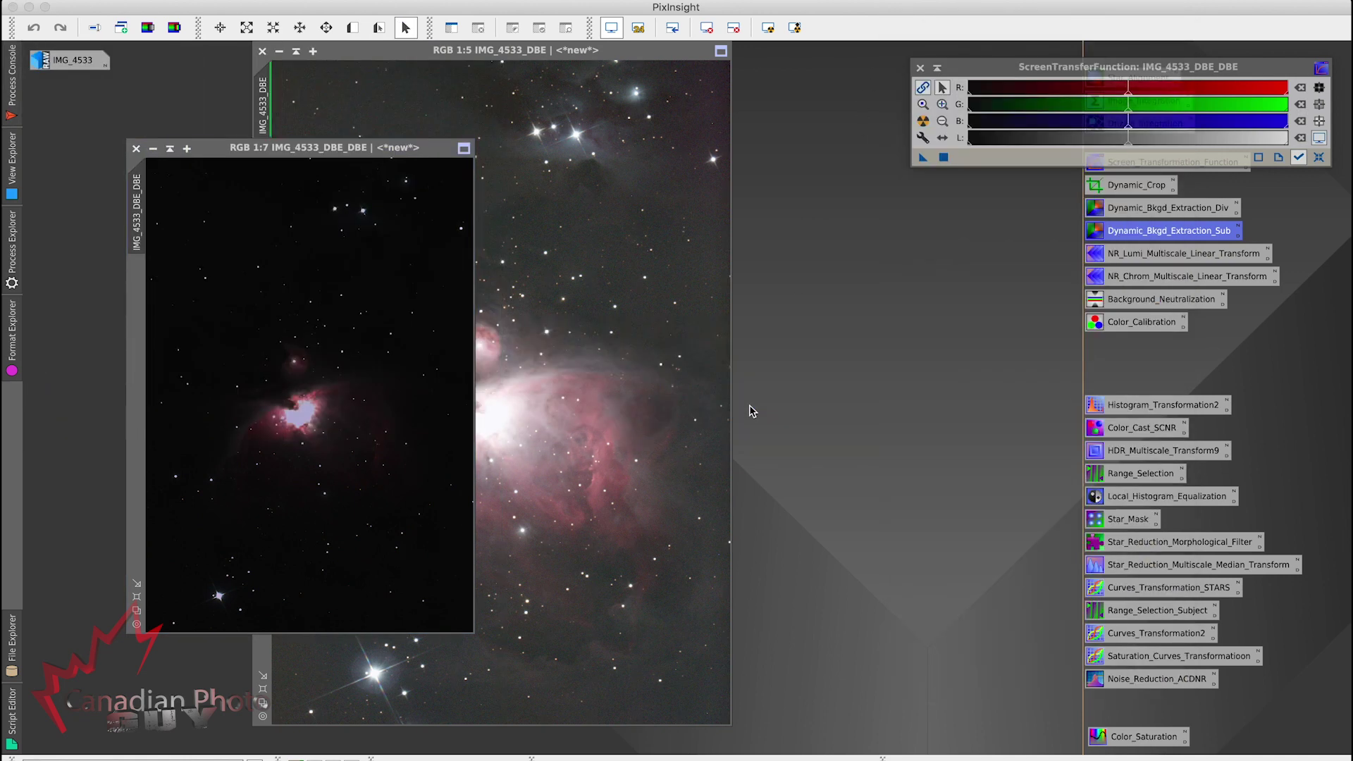
Auto-stretch the subtraction-corrected image, enlarge it, and move it clear of the division-only image.
left_click(923, 121)
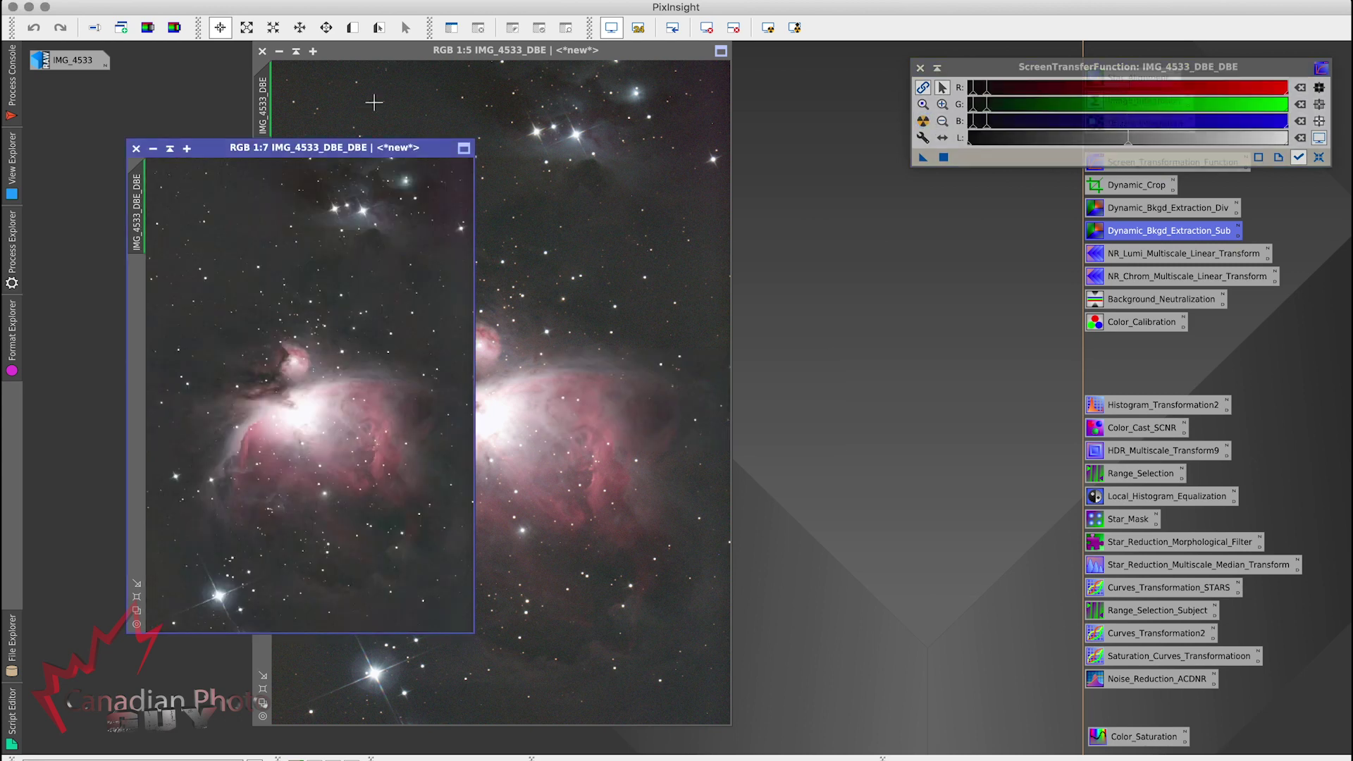
left_click(137, 599)
left_click_drag(274, 79, 521, 58)
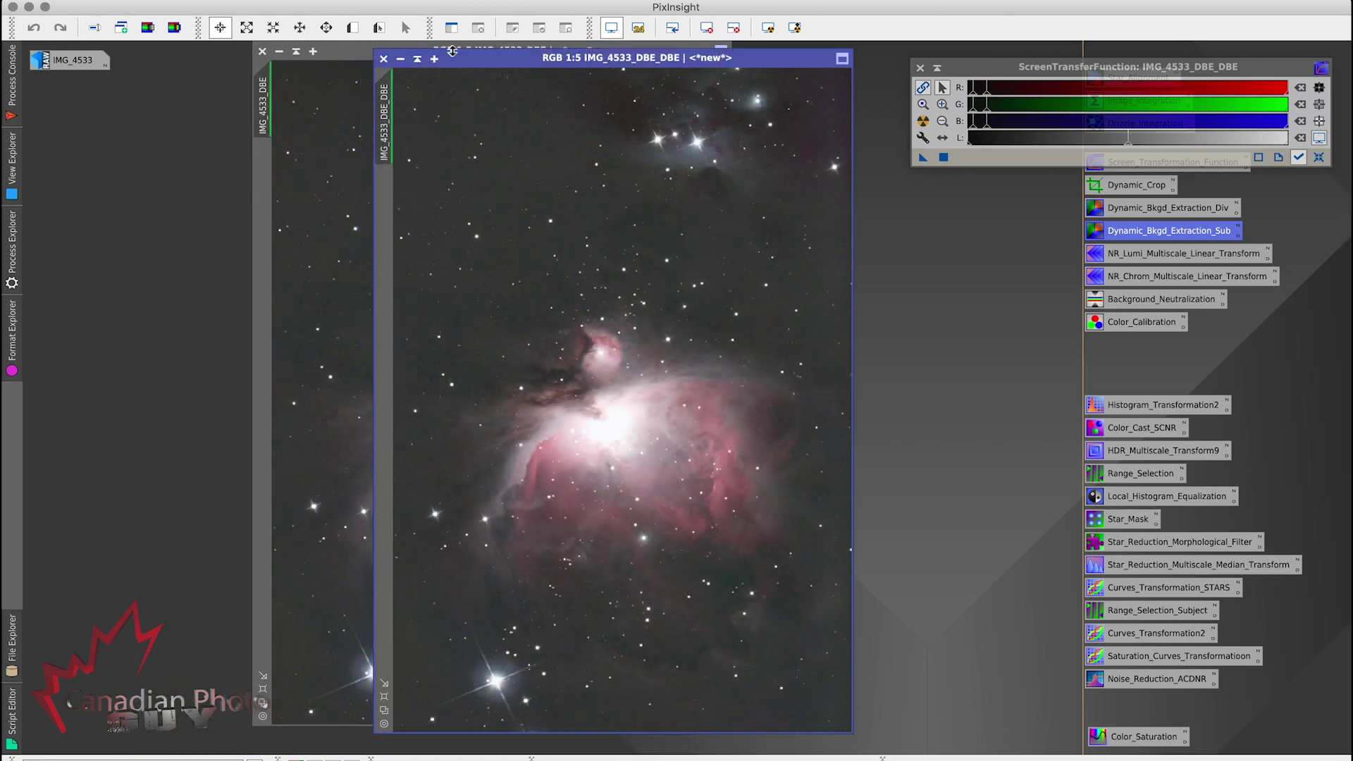
Compare the division-only image with the subtraction result, then close the division-only image and reposition IMG_4533_DBE_DBE.
left_click(333, 54)
left_click_drag(333, 55, 242, 55)
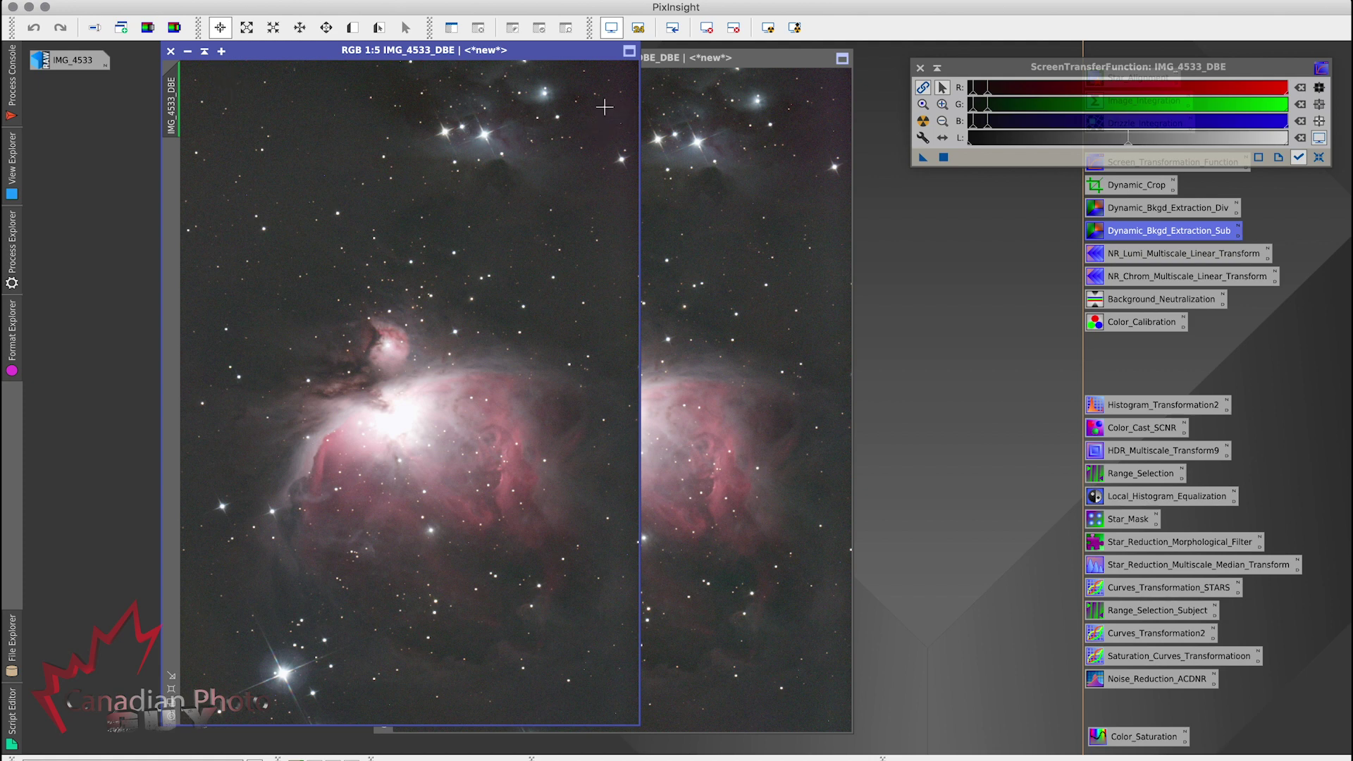
left_click(171, 51)
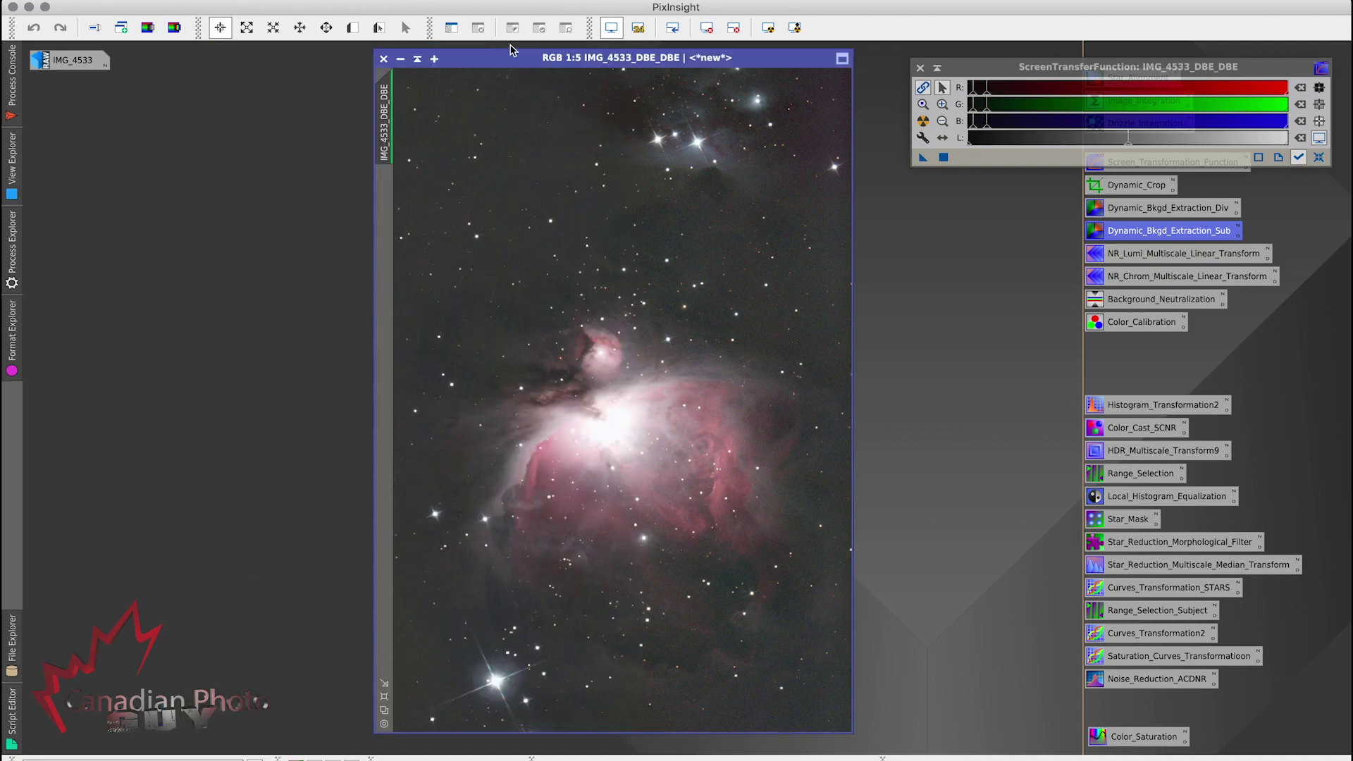
left_click_drag(494, 56, 390, 47)
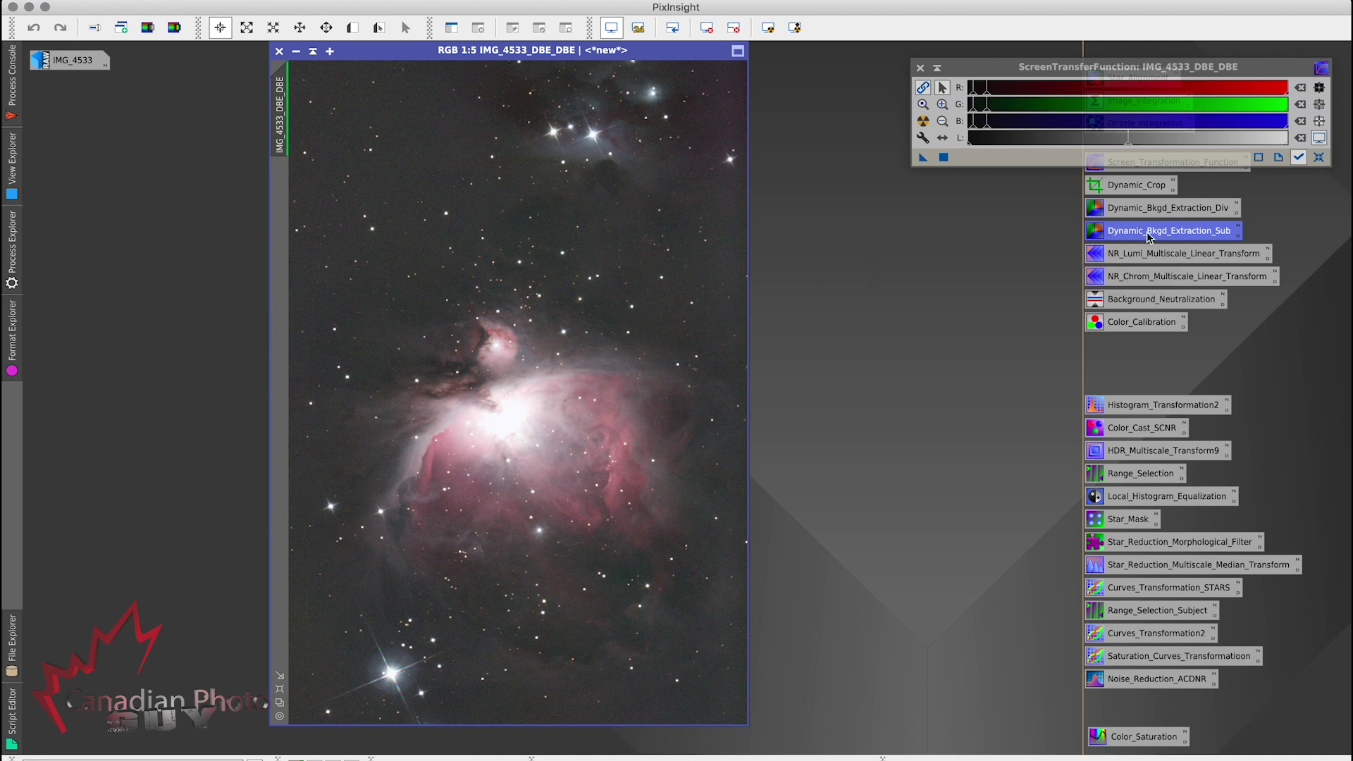
Apply the NR_Lumi_Multiscale_Linear_Transform noise reduction with its saved four-layer settings to the image's luminance, and close the process.
double_click(1141, 255)
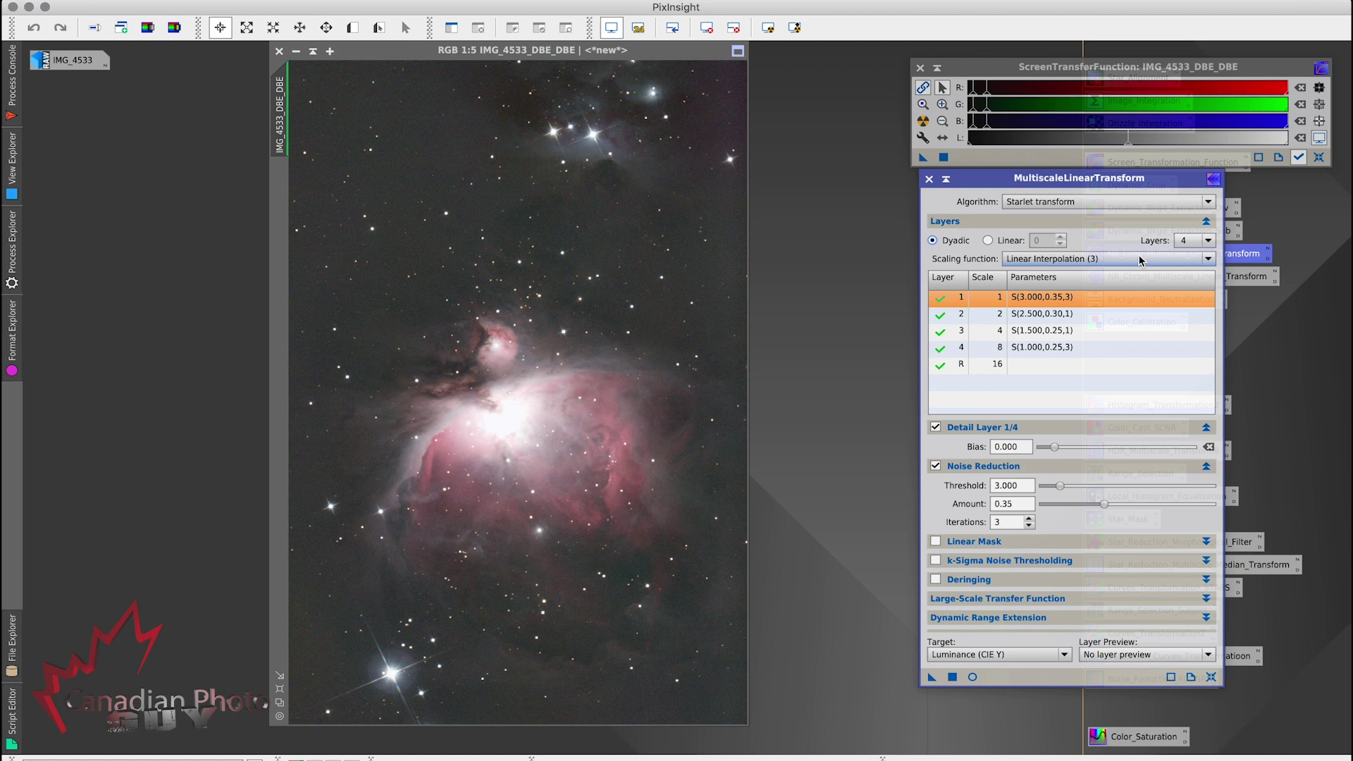
left_click(1070, 302)
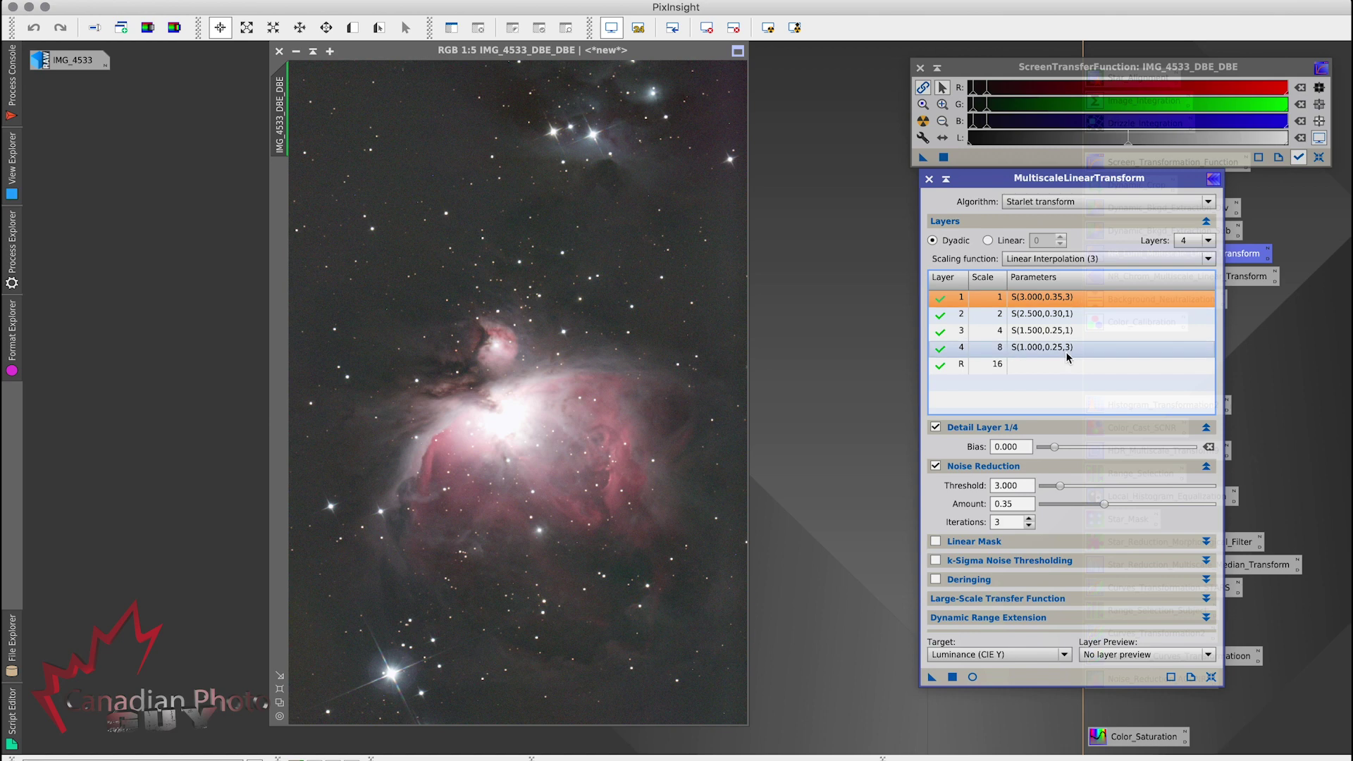
left_click(952, 677)
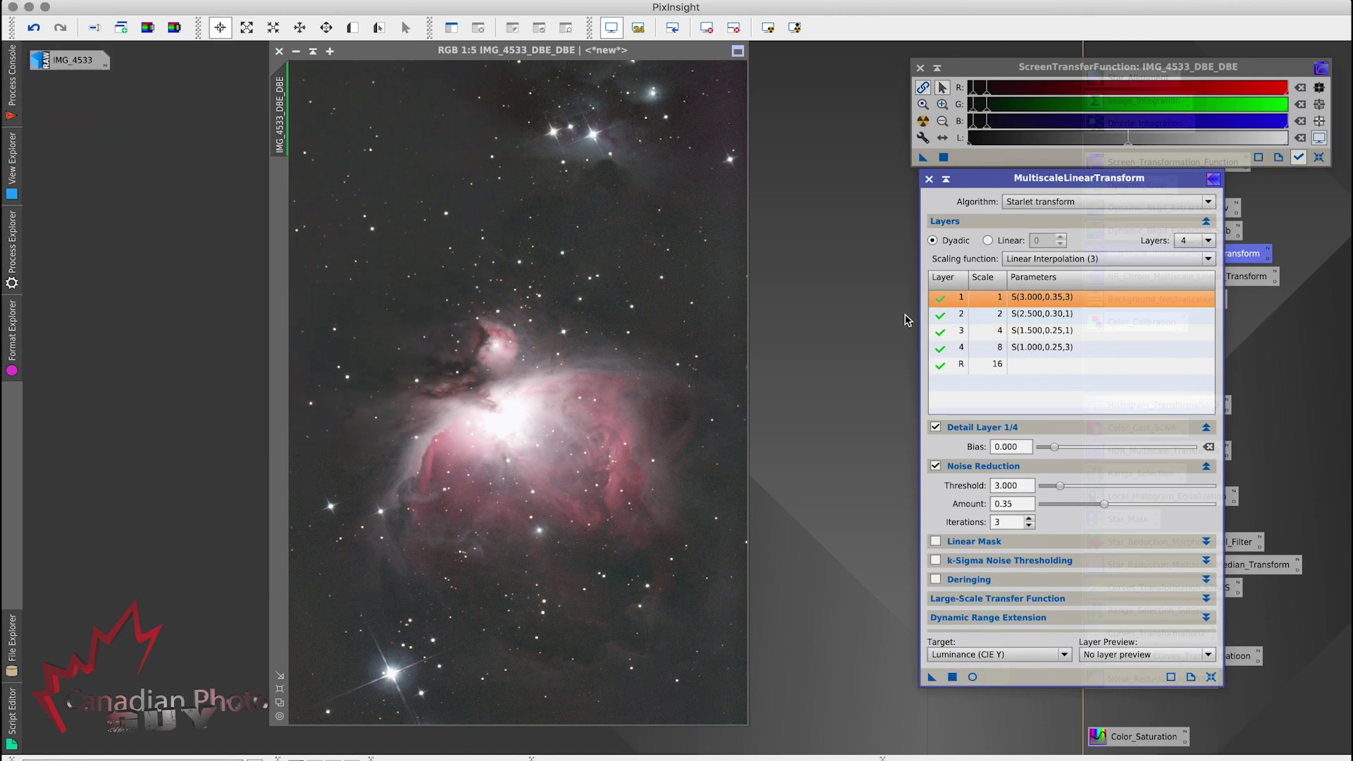
left_click(929, 179)
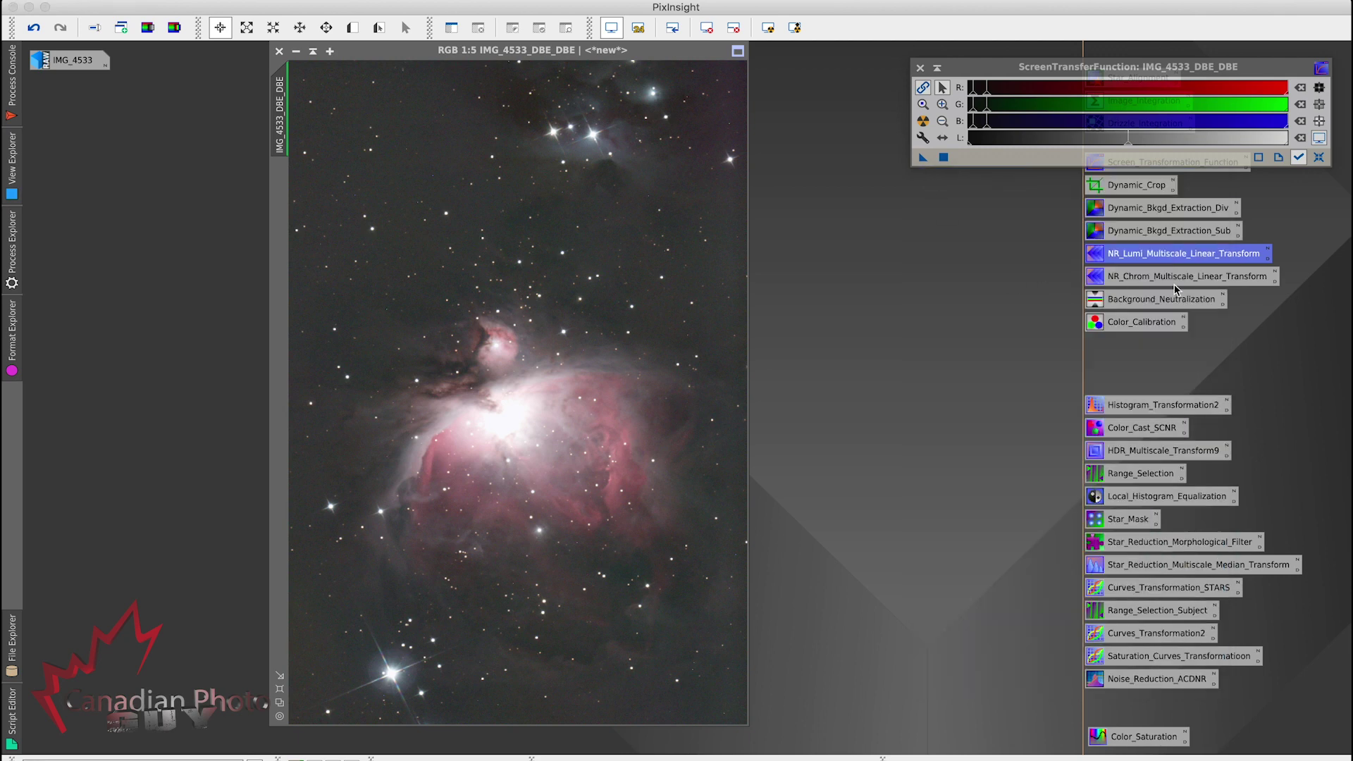
Apply the NR_Chrom_Multiscale_Linear_Transform noise reduction with its saved seven-layer settings to the image's chrominance, and close the process.
double_click(1194, 278)
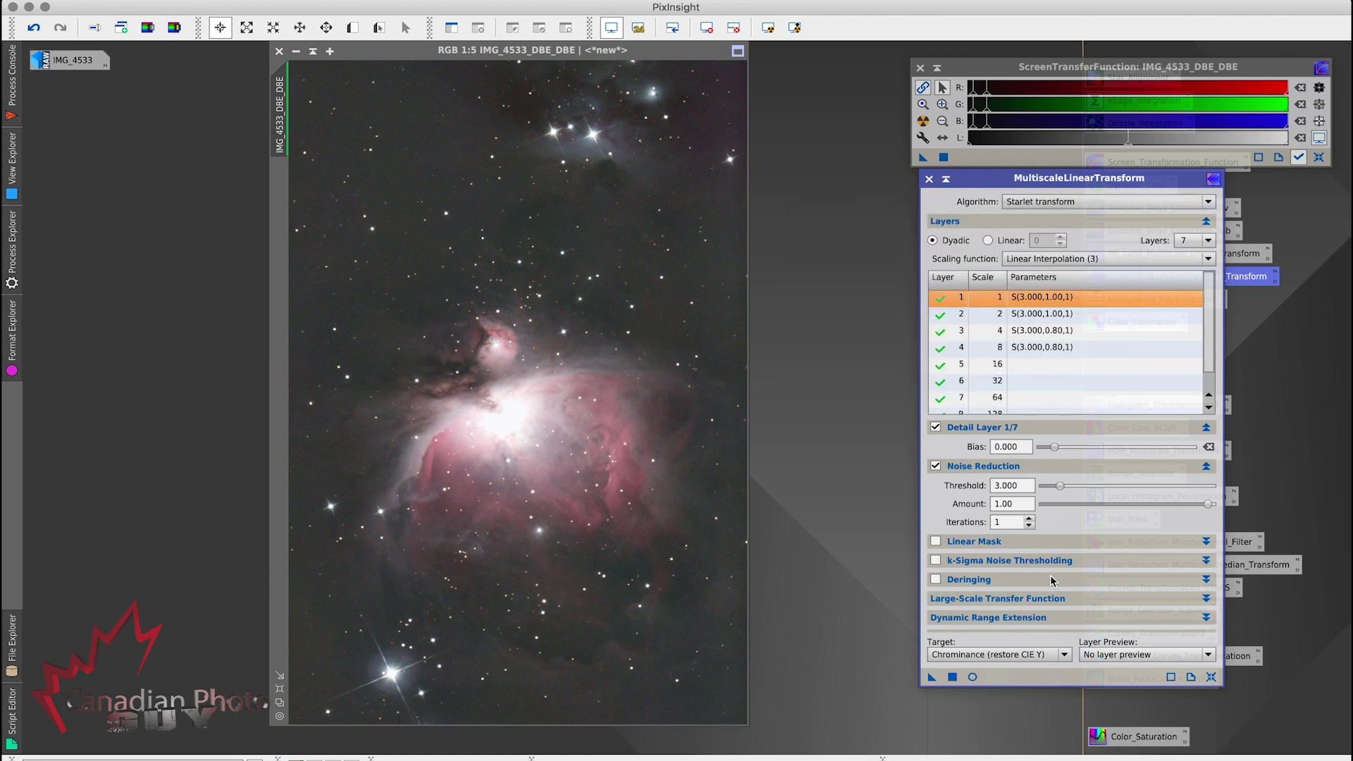
left_click(953, 678)
left_click(930, 179)
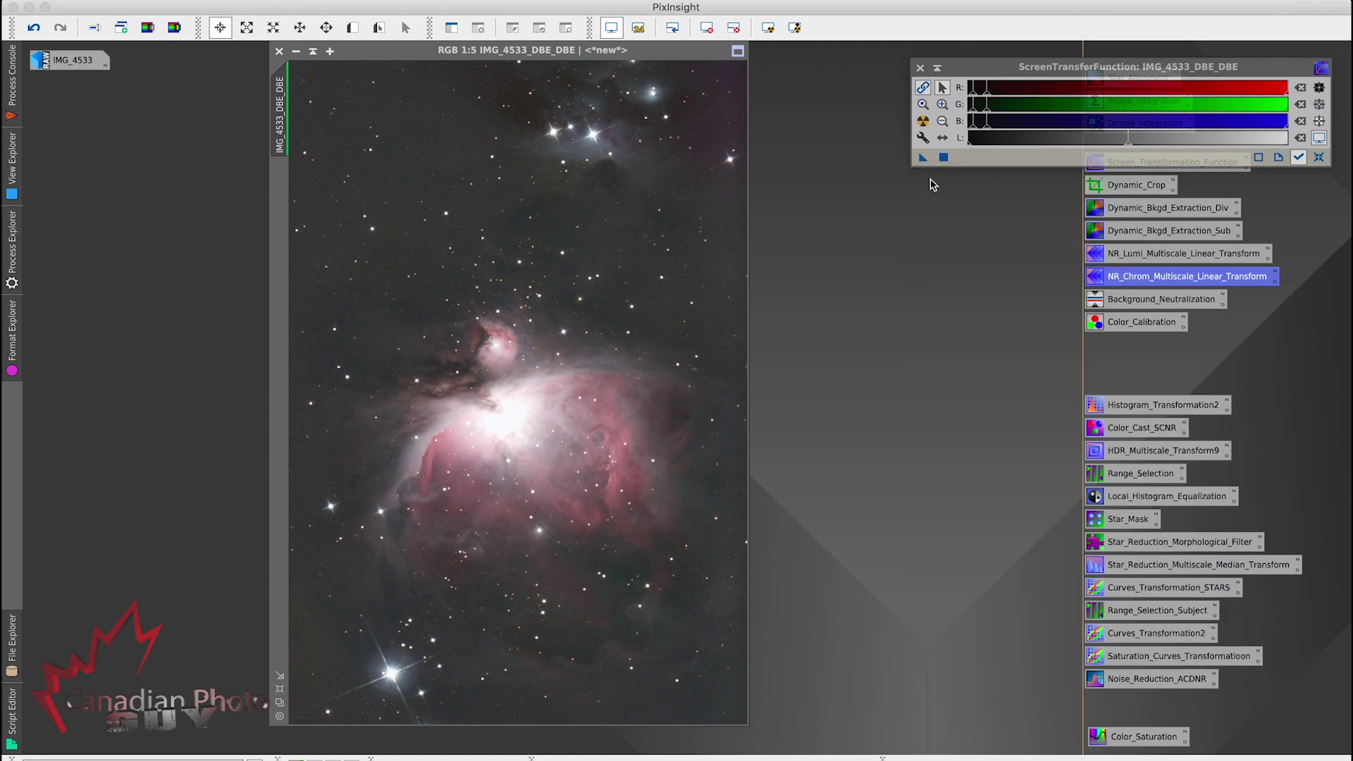
Open the Background_Neutralization process and draw a small preview over the dark sky above and beside the nebula.
double_click(1161, 302)
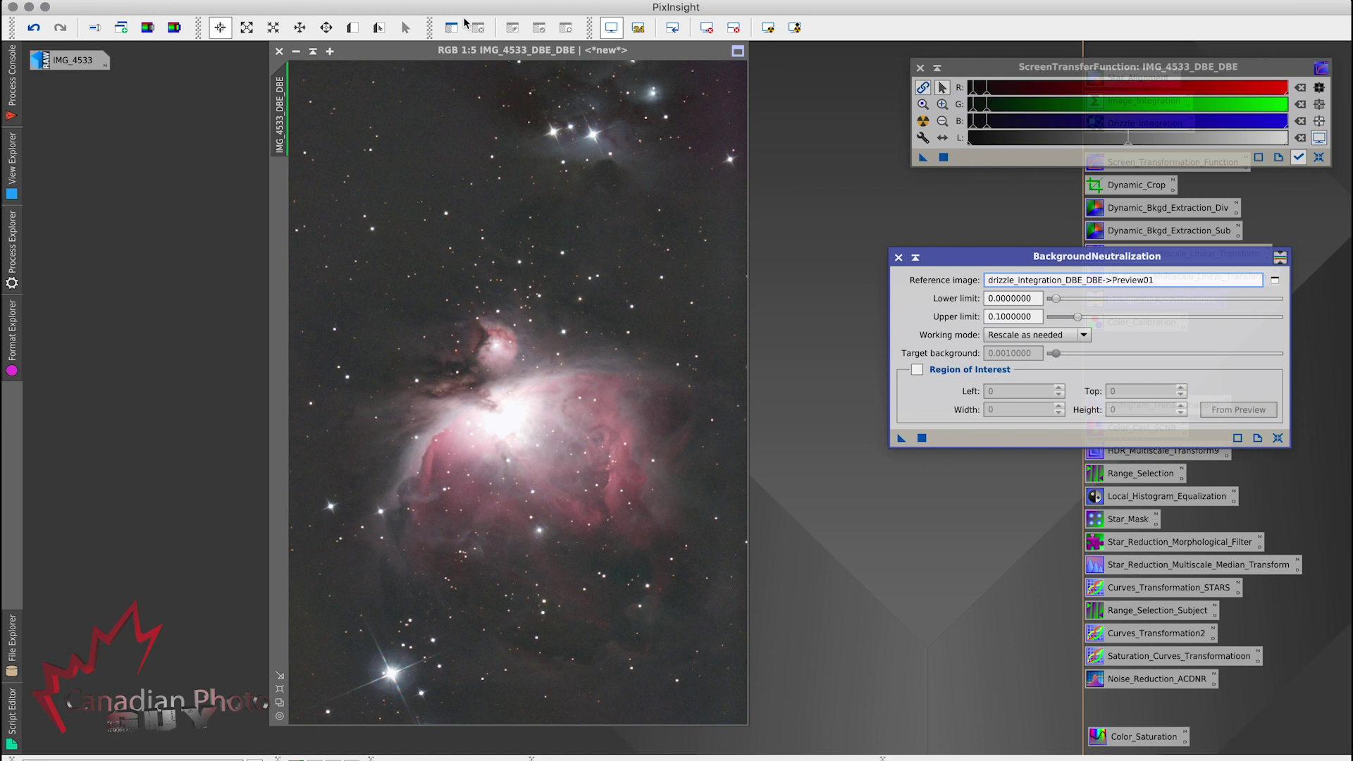
left_click(352, 28)
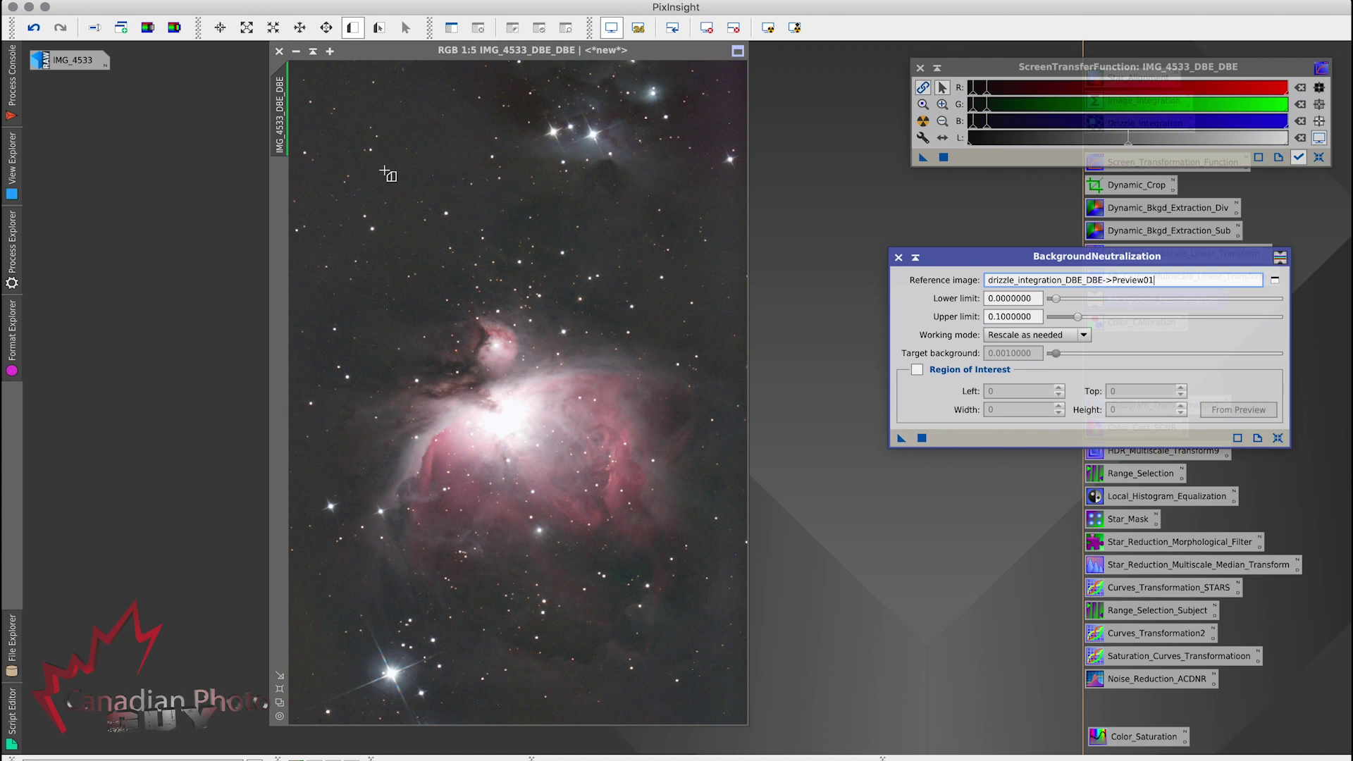
left_click_drag(385, 166, 402, 186)
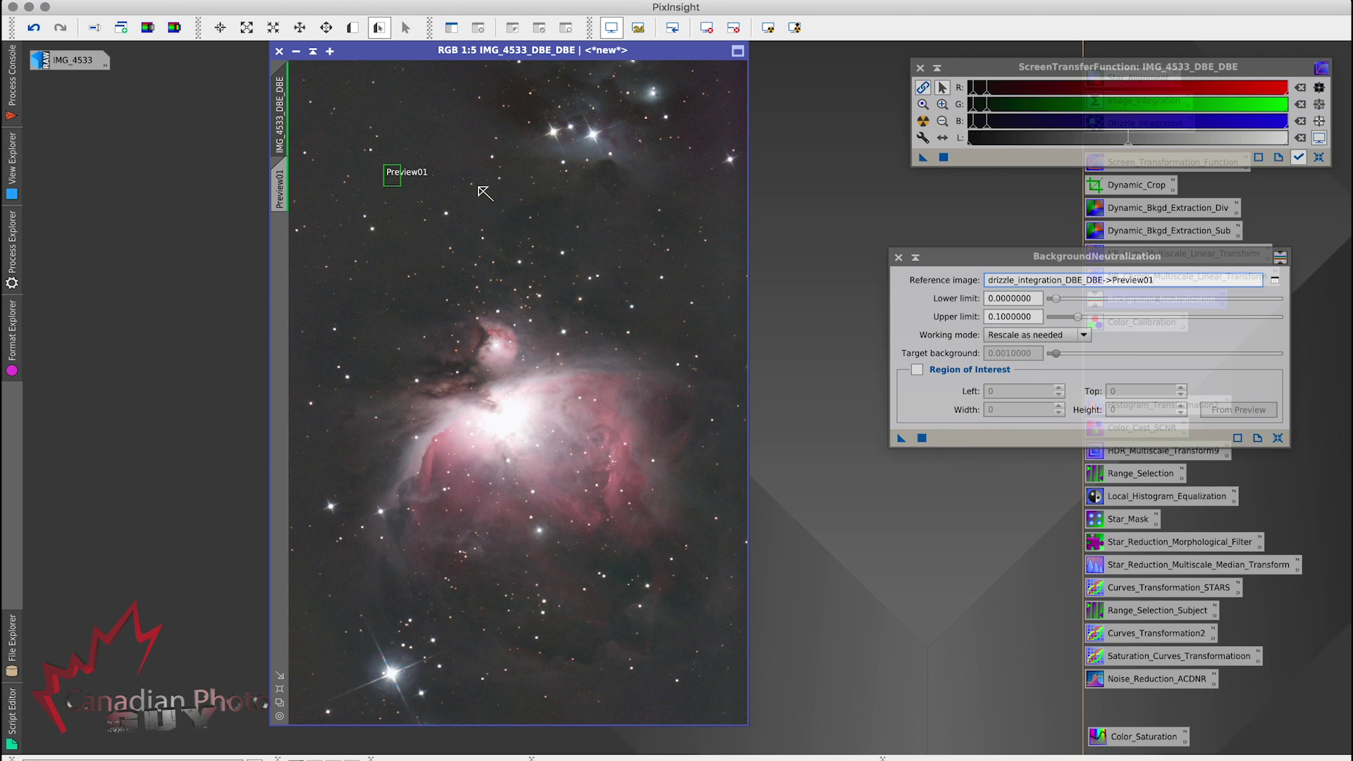
Neutralize the background using IMG_4533_DBE_DBE->Preview01 as the reference image, then close the process and delete all previews.
left_click(1276, 281)
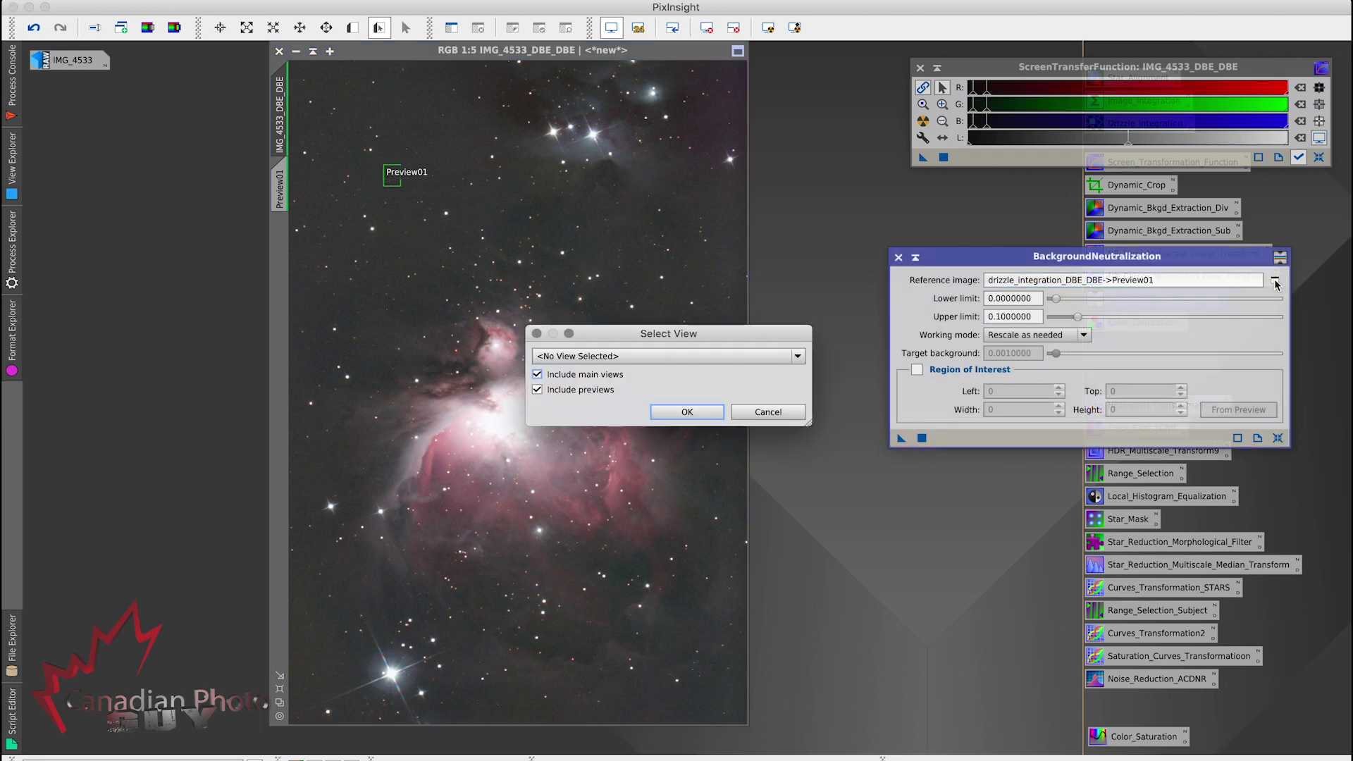
left_click(801, 357)
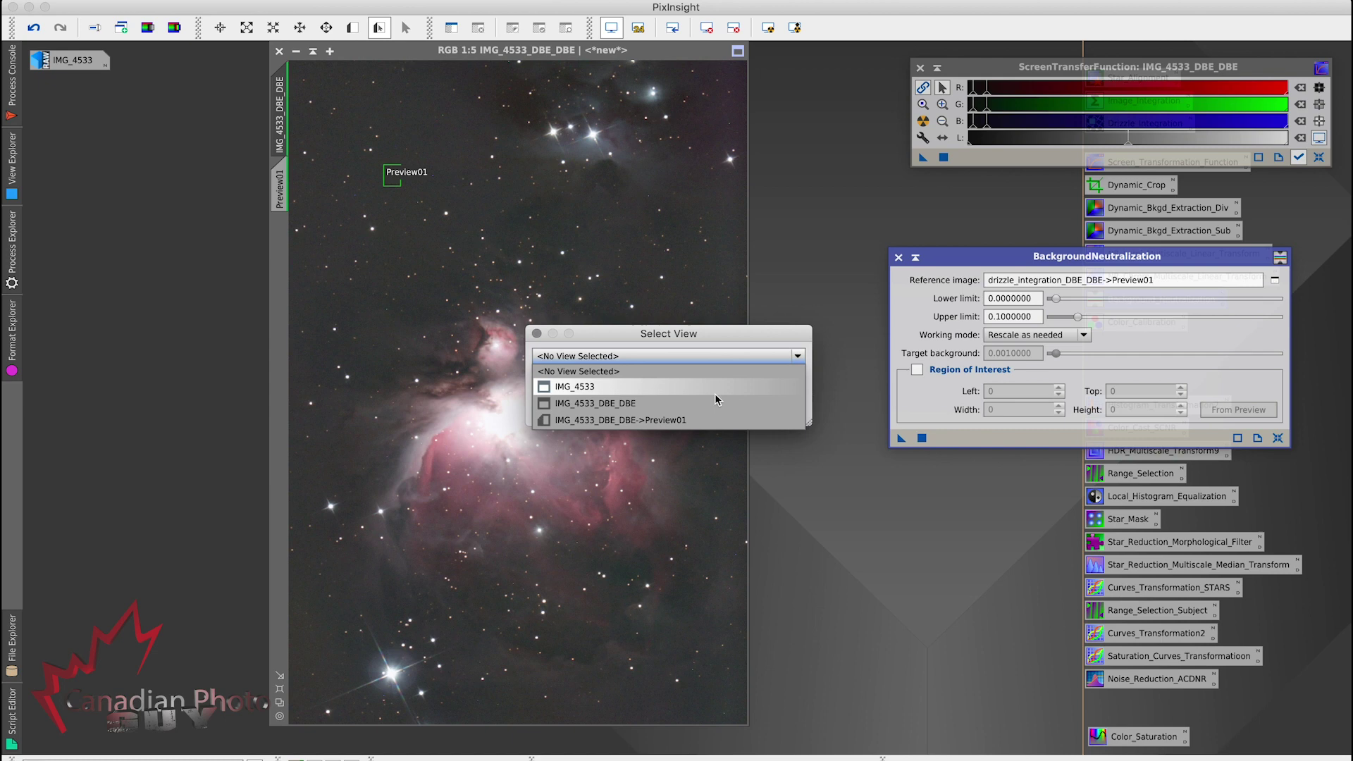
left_click(681, 421)
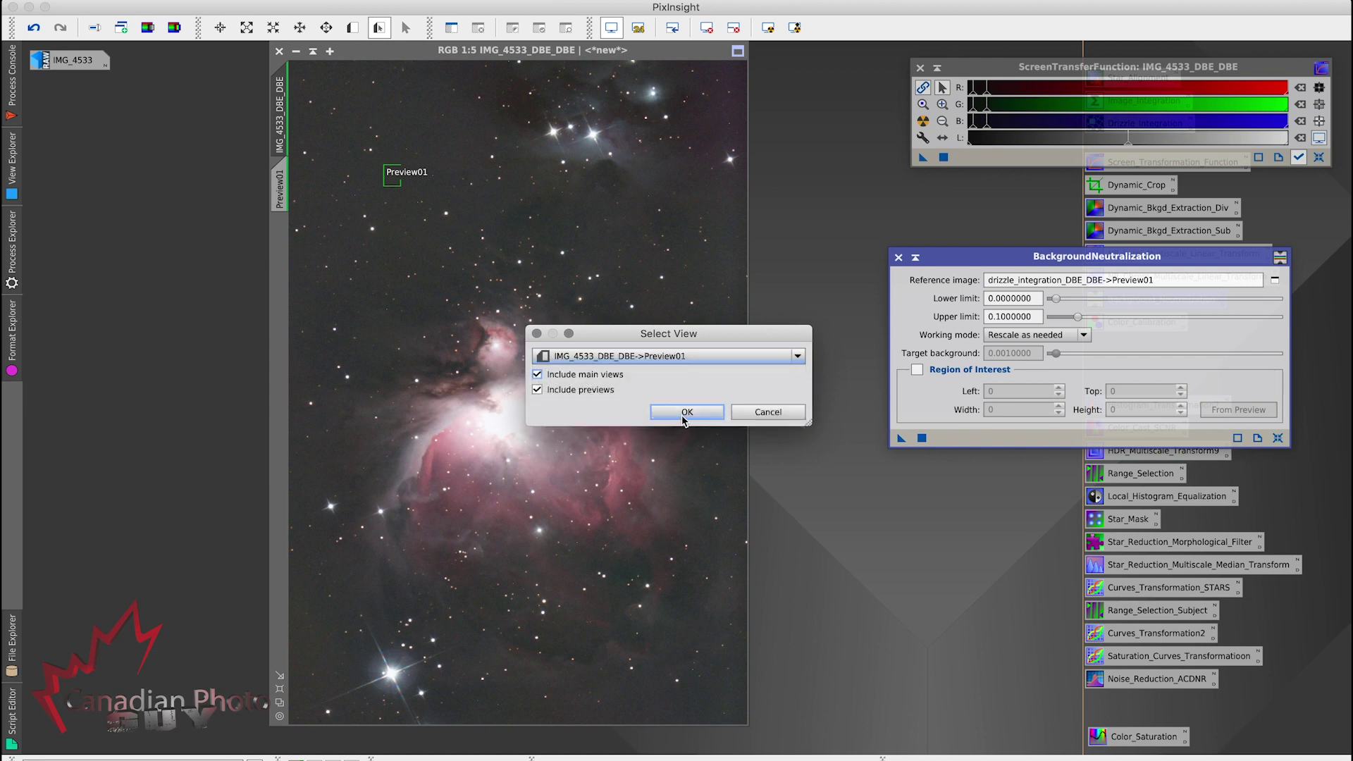
left_click(682, 415)
left_click(922, 438)
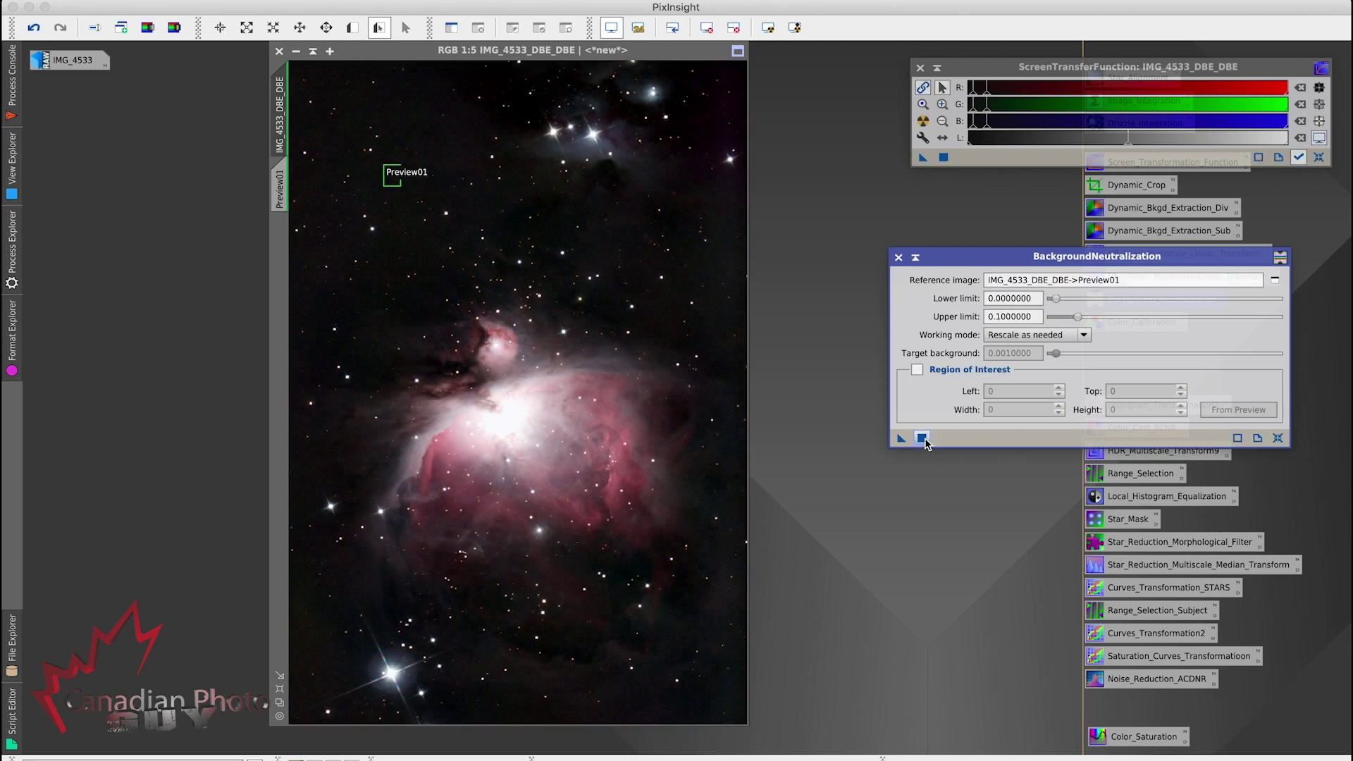
left_click(899, 258)
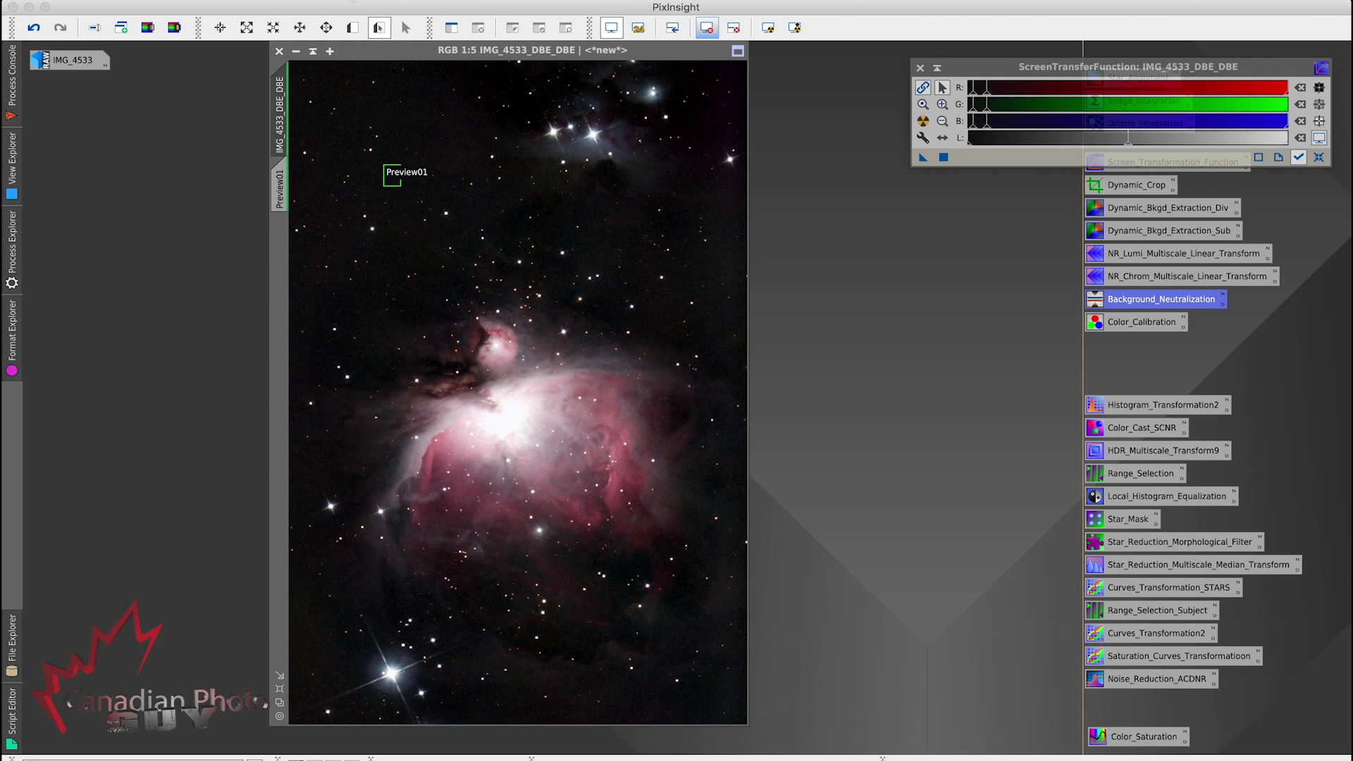
left_click(284, 1)
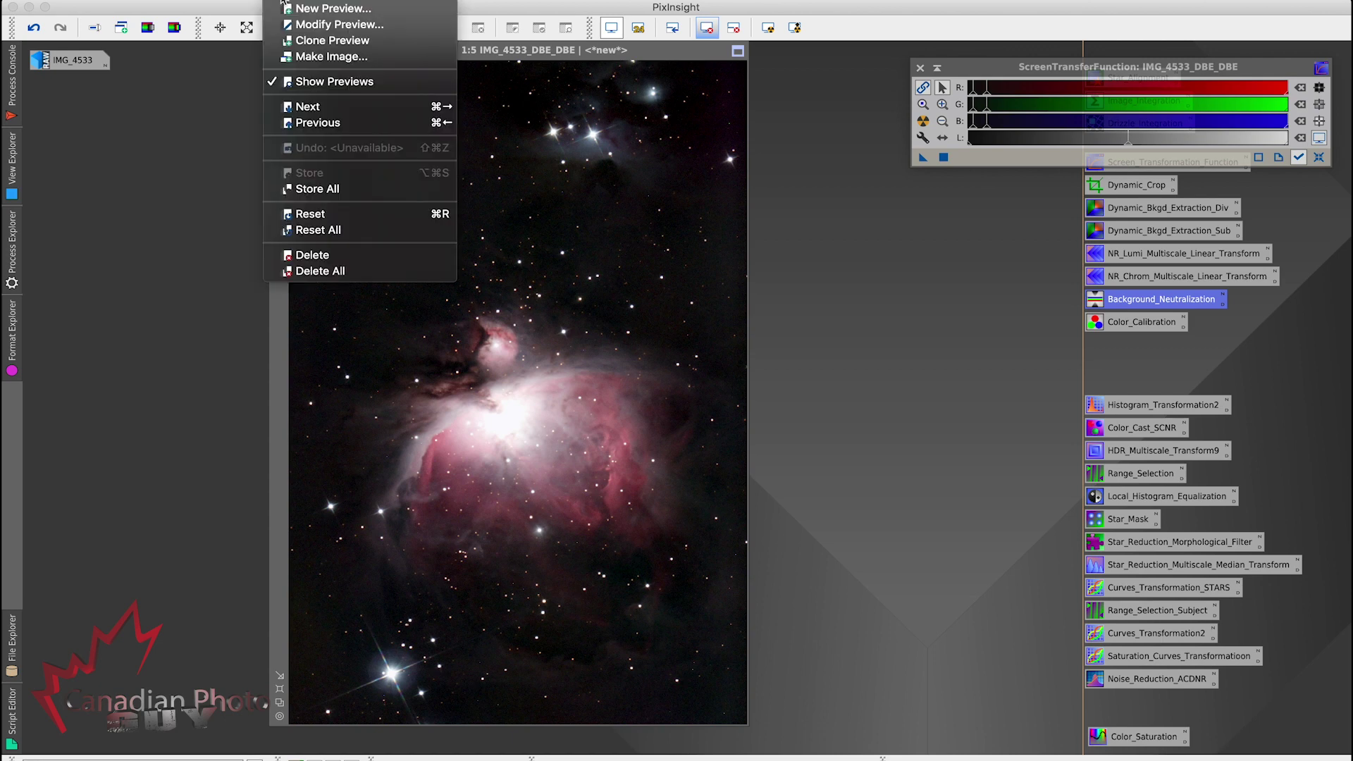
left_click(315, 271)
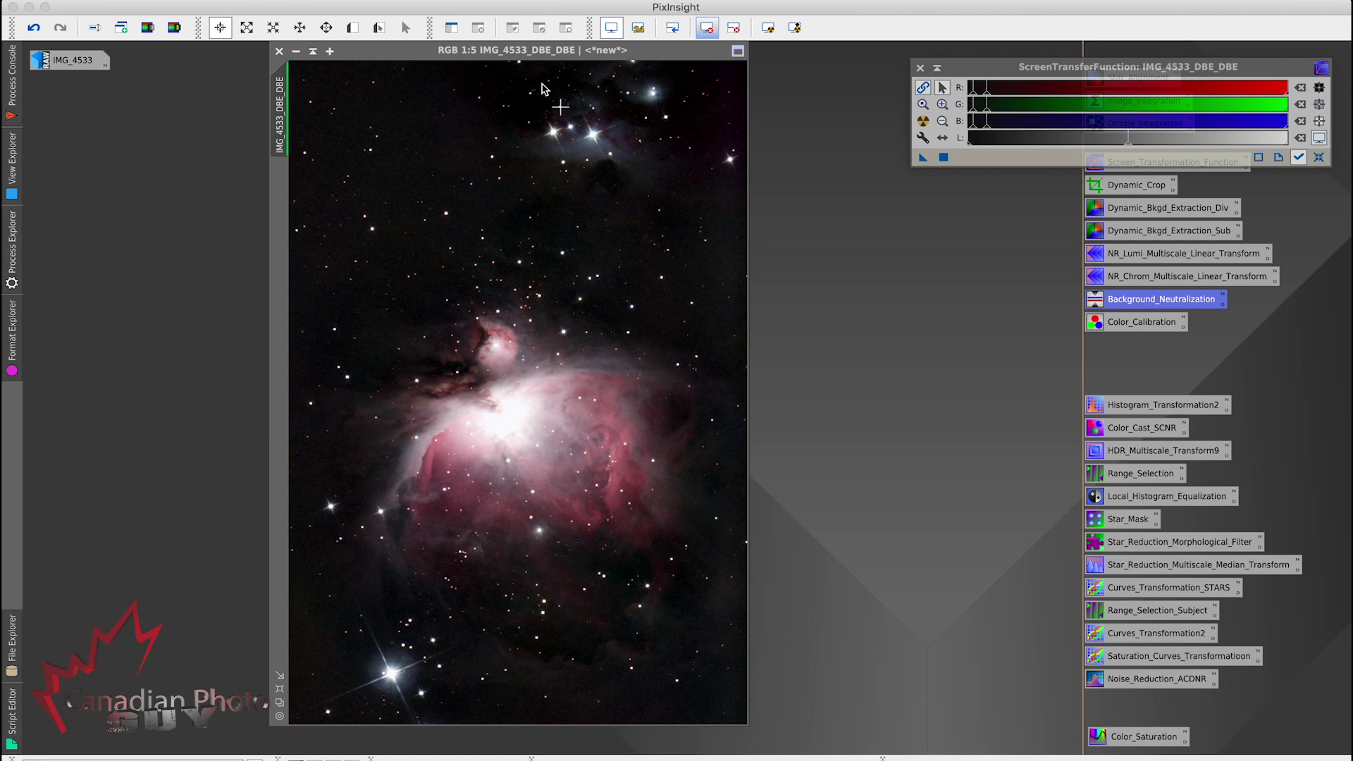
Run the AutoColor utility script on IMG_4533_DBE_DBE to calibrate its colours.
left_click(437, 0)
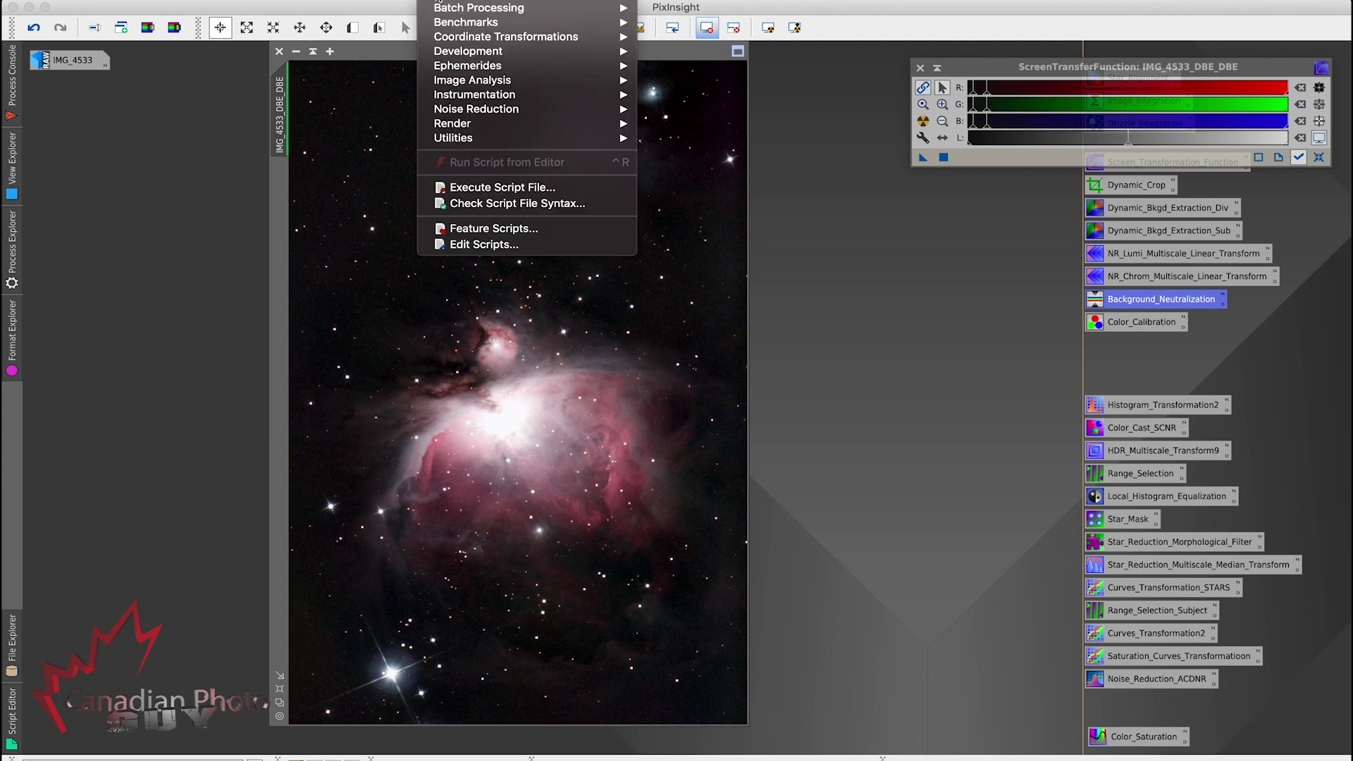
mouse_move(473, 141)
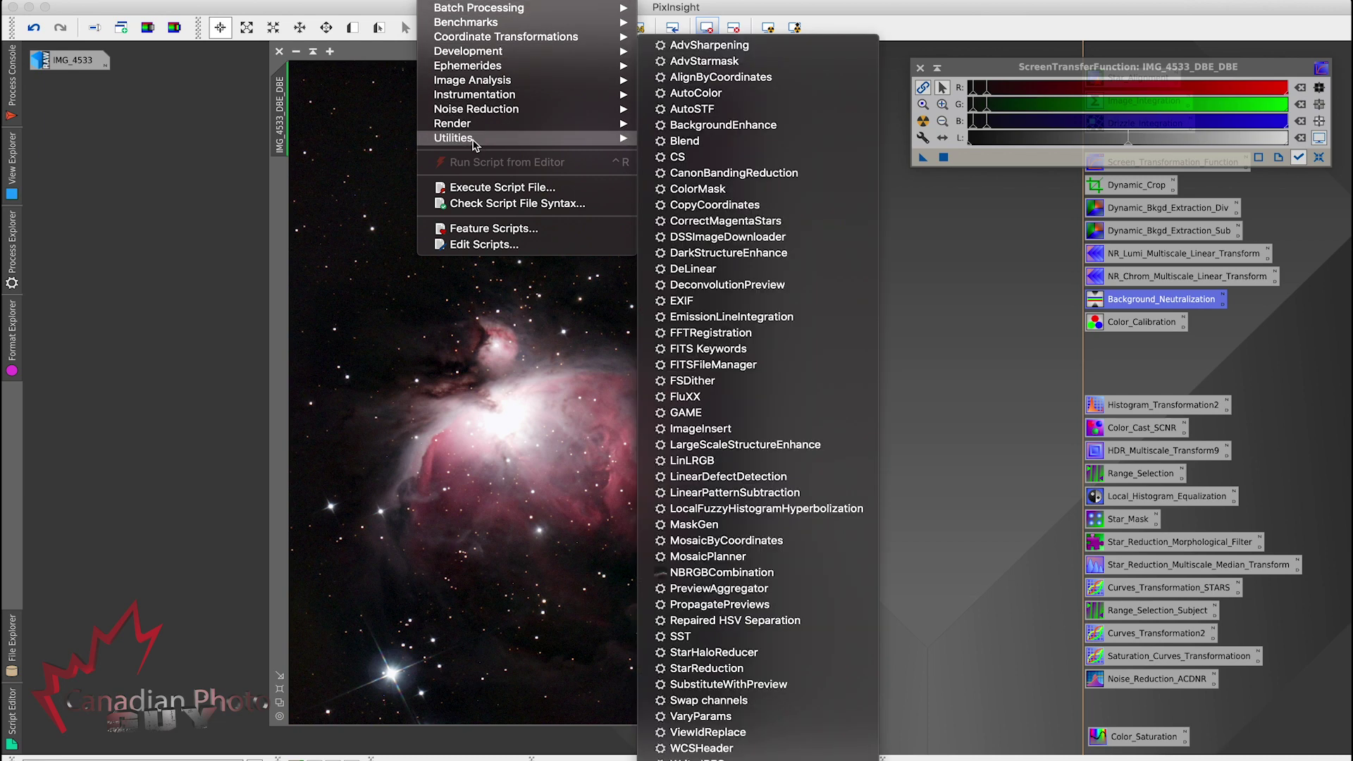
left_click(694, 93)
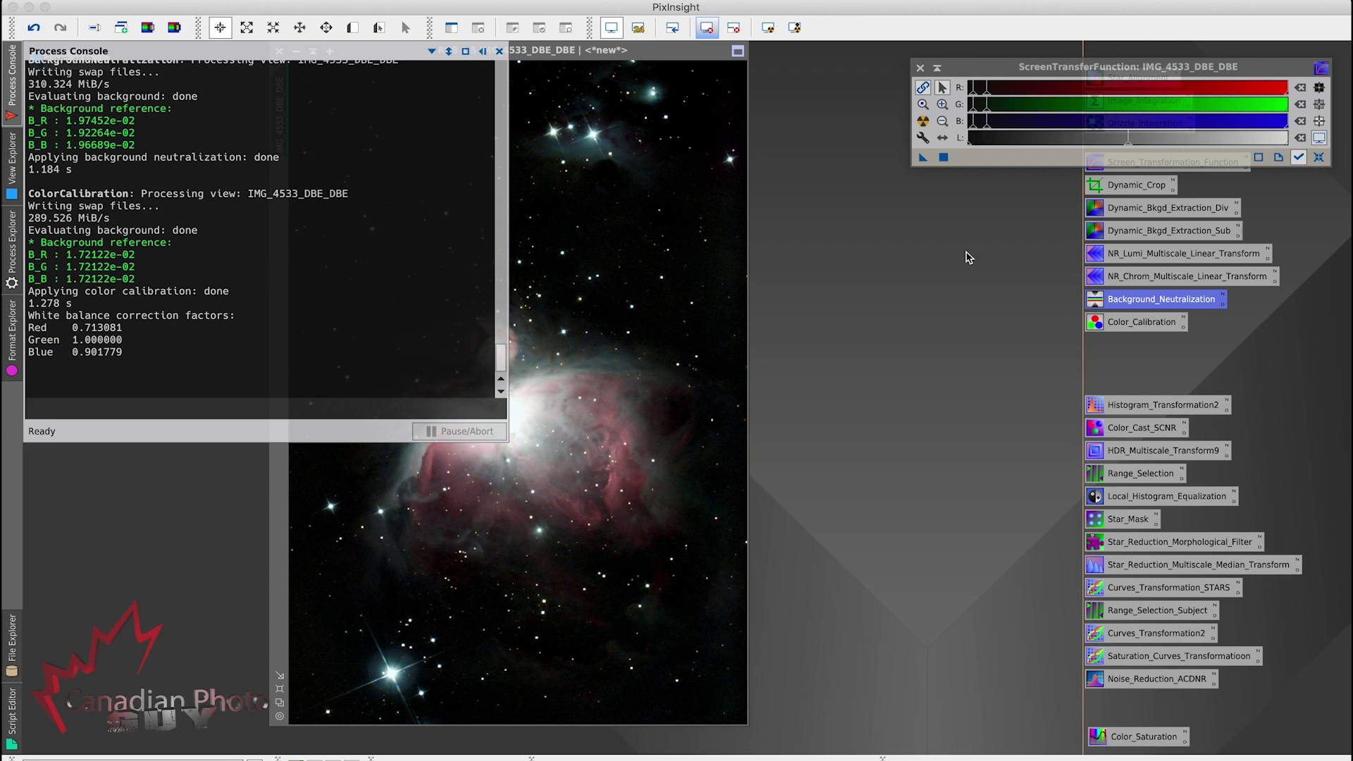
left_click_drag(830, 279, 815, 404)
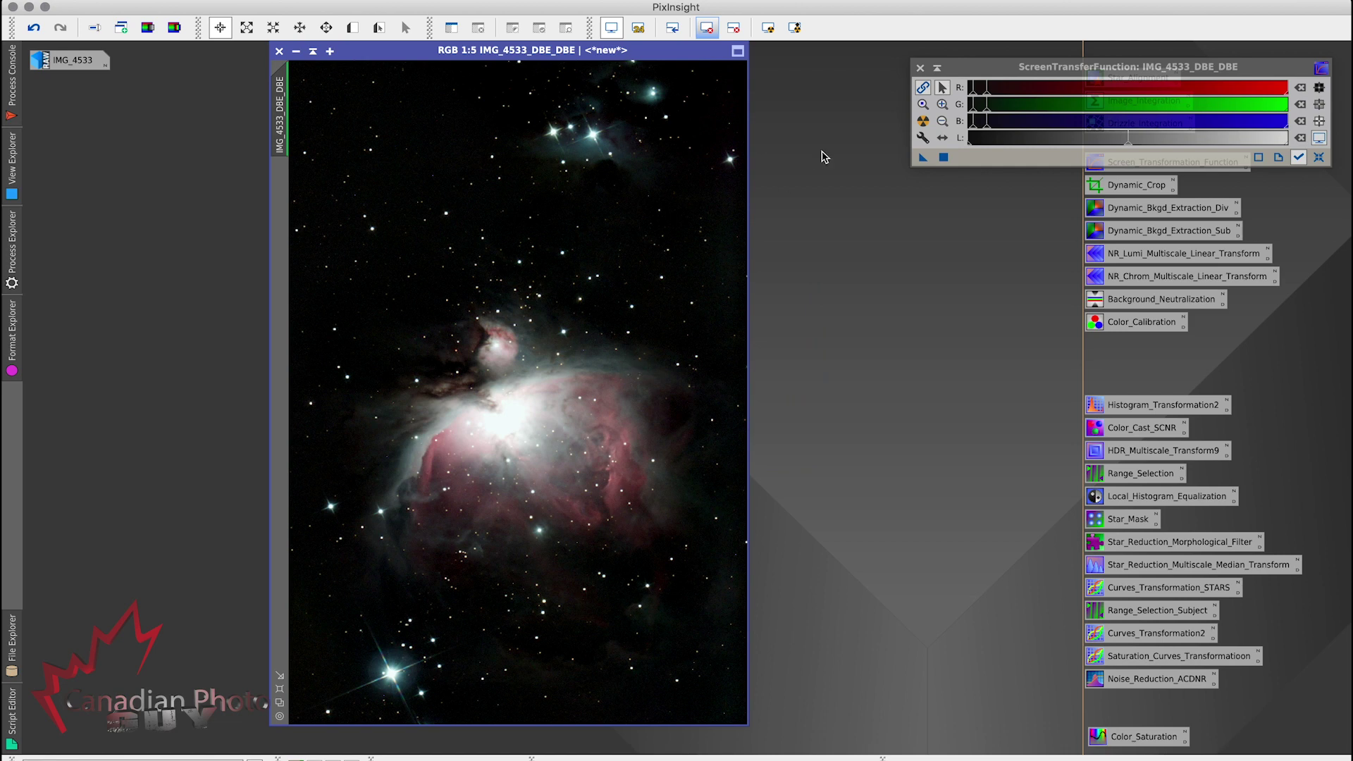
Recompute the automatic screen stretch, then reset it to linear and close ScreenTransferFunction.
left_click(923, 122)
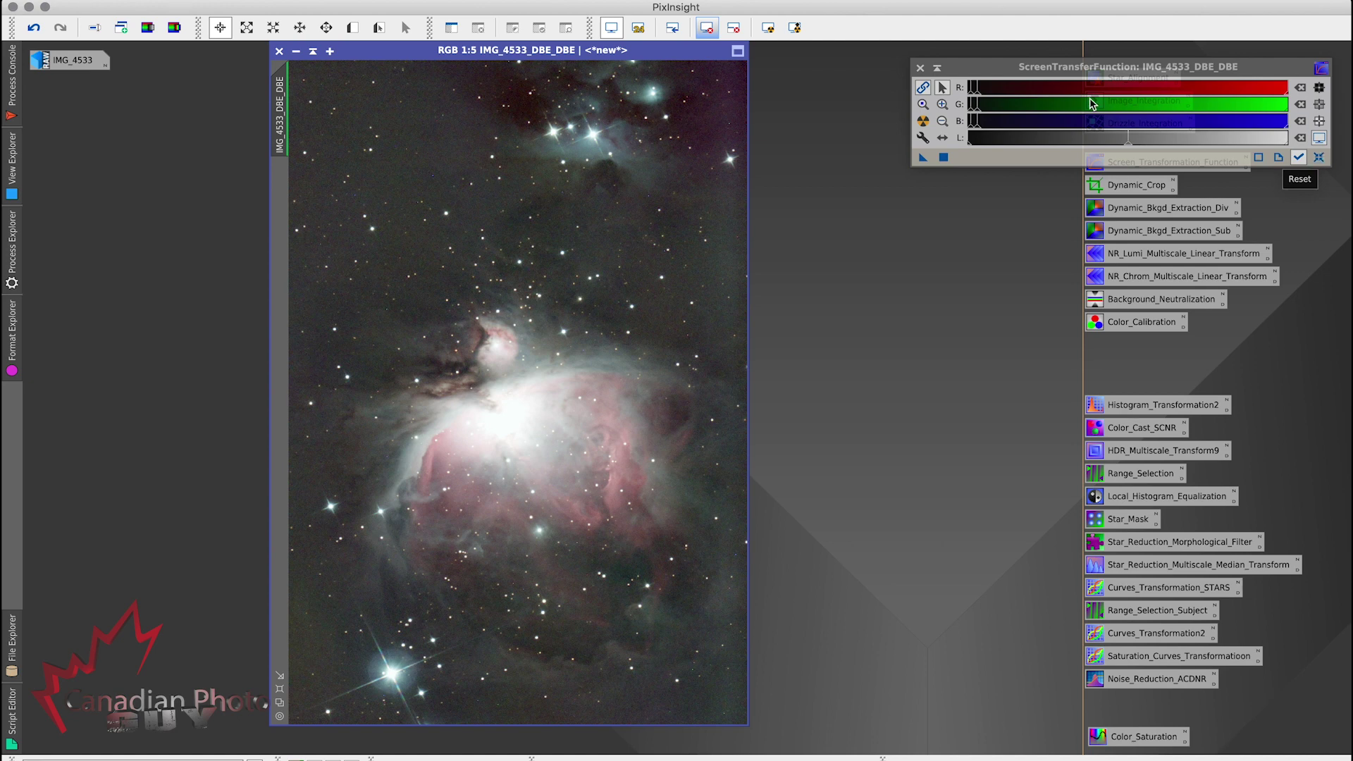
left_click(1319, 157)
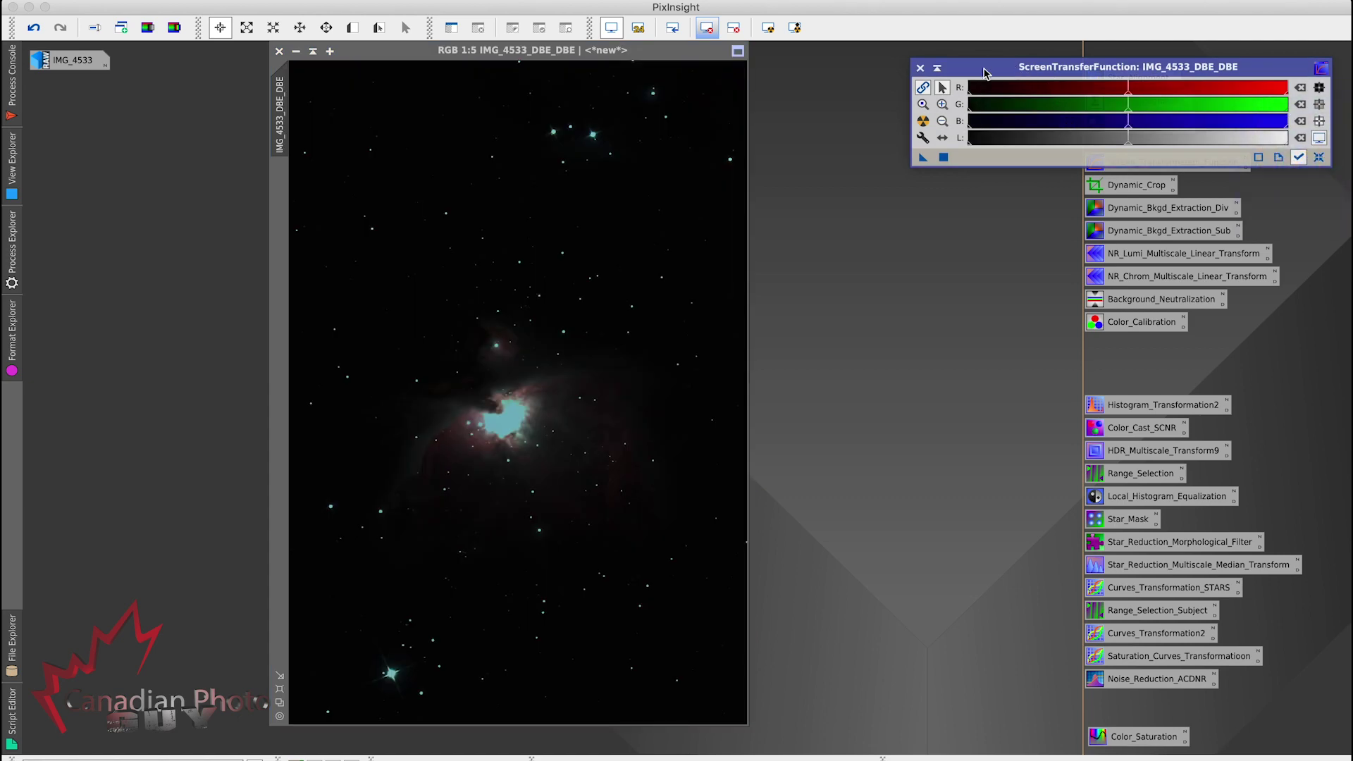
left_click(920, 68)
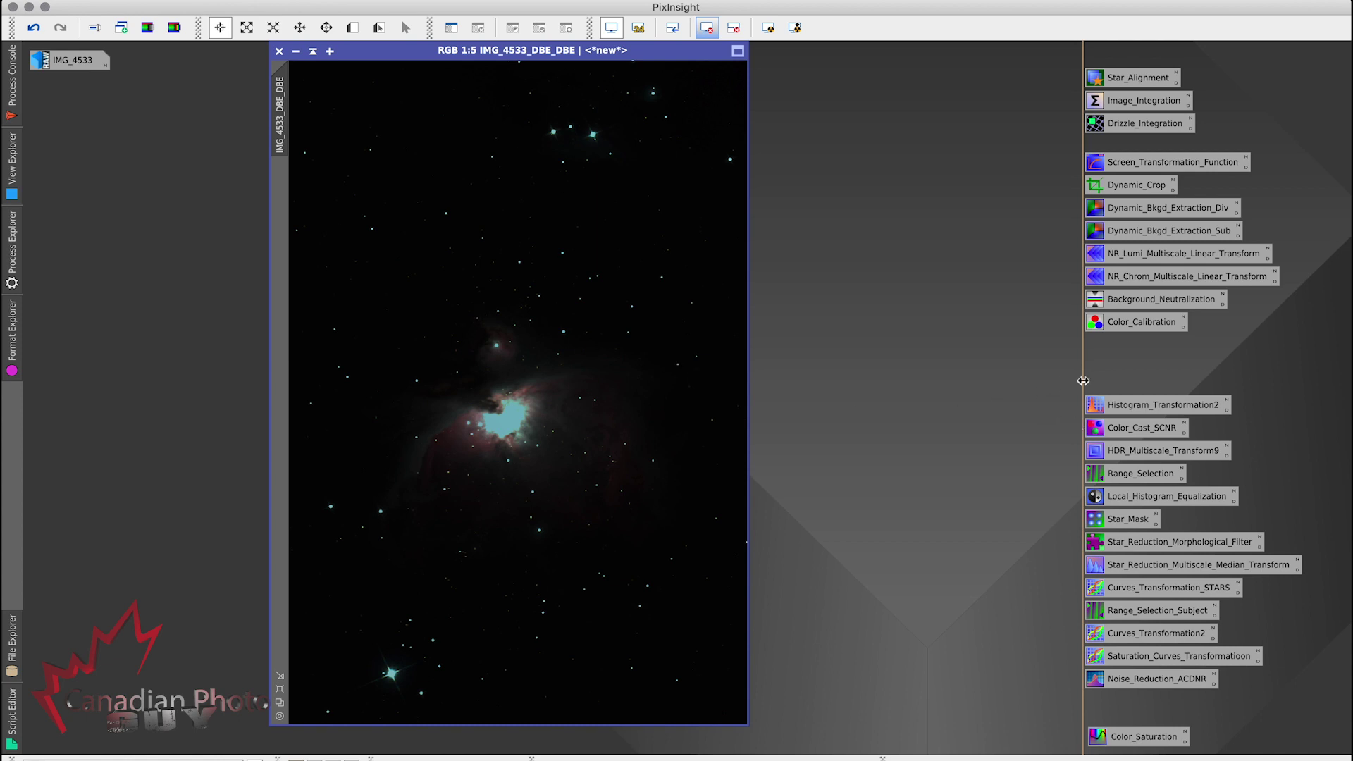
Open Histogram_Transformation2 with a real-time preview, track IMG_4533_DBE_DBE, and apply a first stretch with midtones at about 0.157.
double_click(1145, 408)
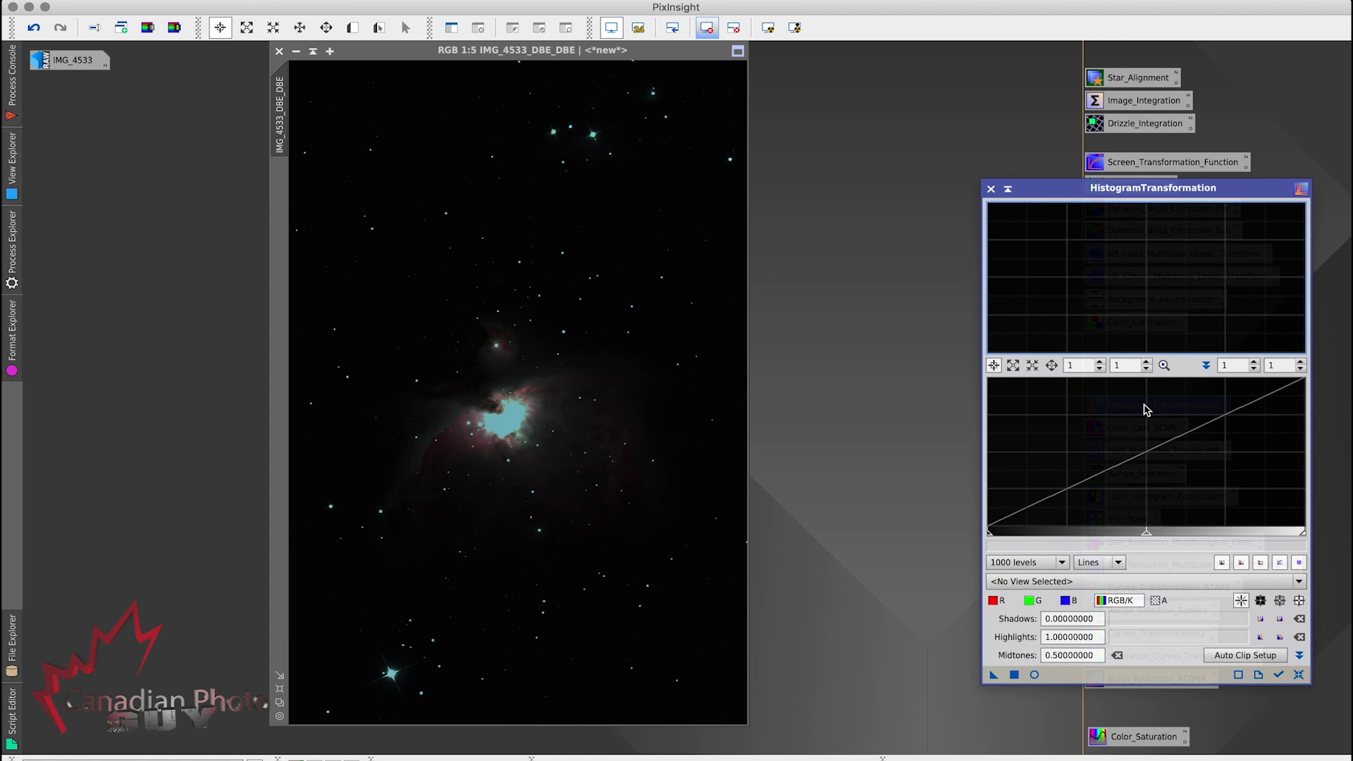
left_click(1034, 675)
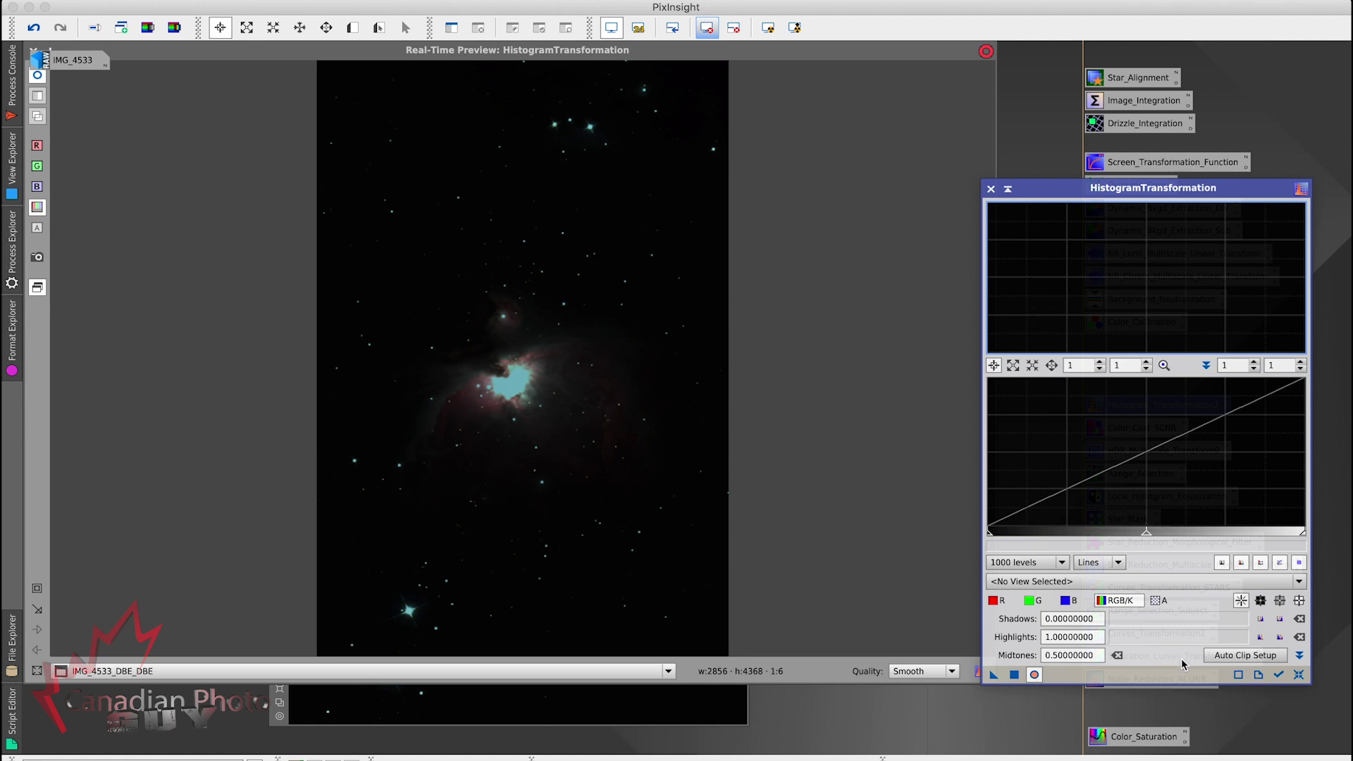
left_click(1280, 675)
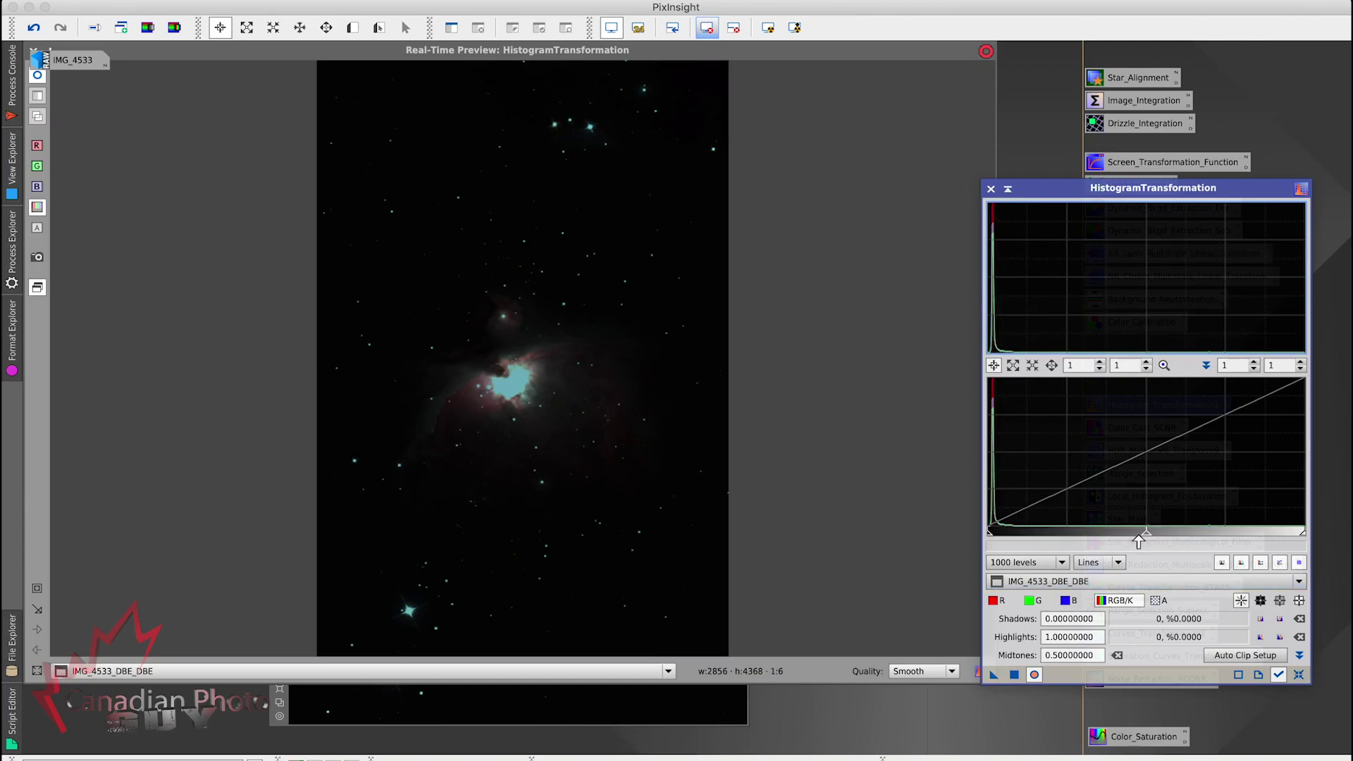
left_click_drag(1148, 537, 1036, 537)
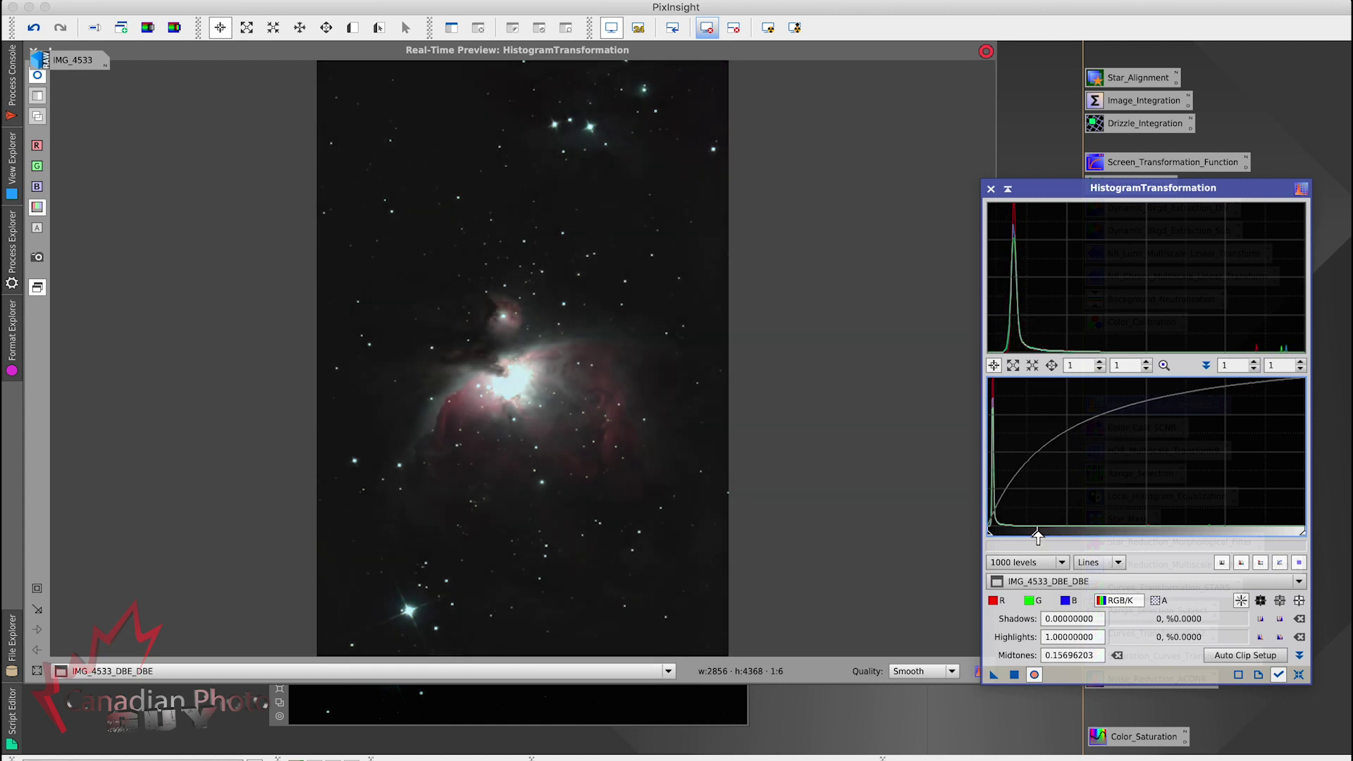
left_click(1014, 675)
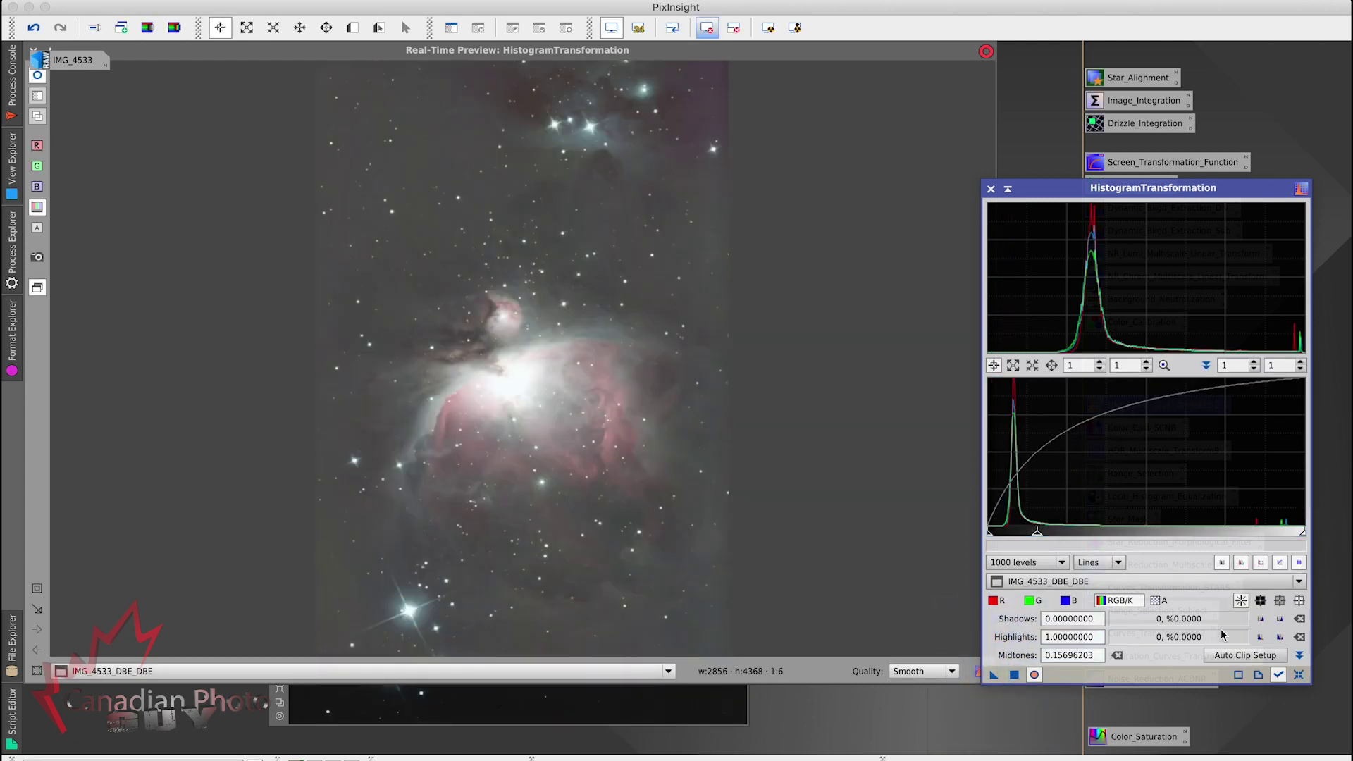
Reset the histogram curve and apply a second stretch with midtones at about 0.266 and shadows at about 0.030.
left_click(1299, 677)
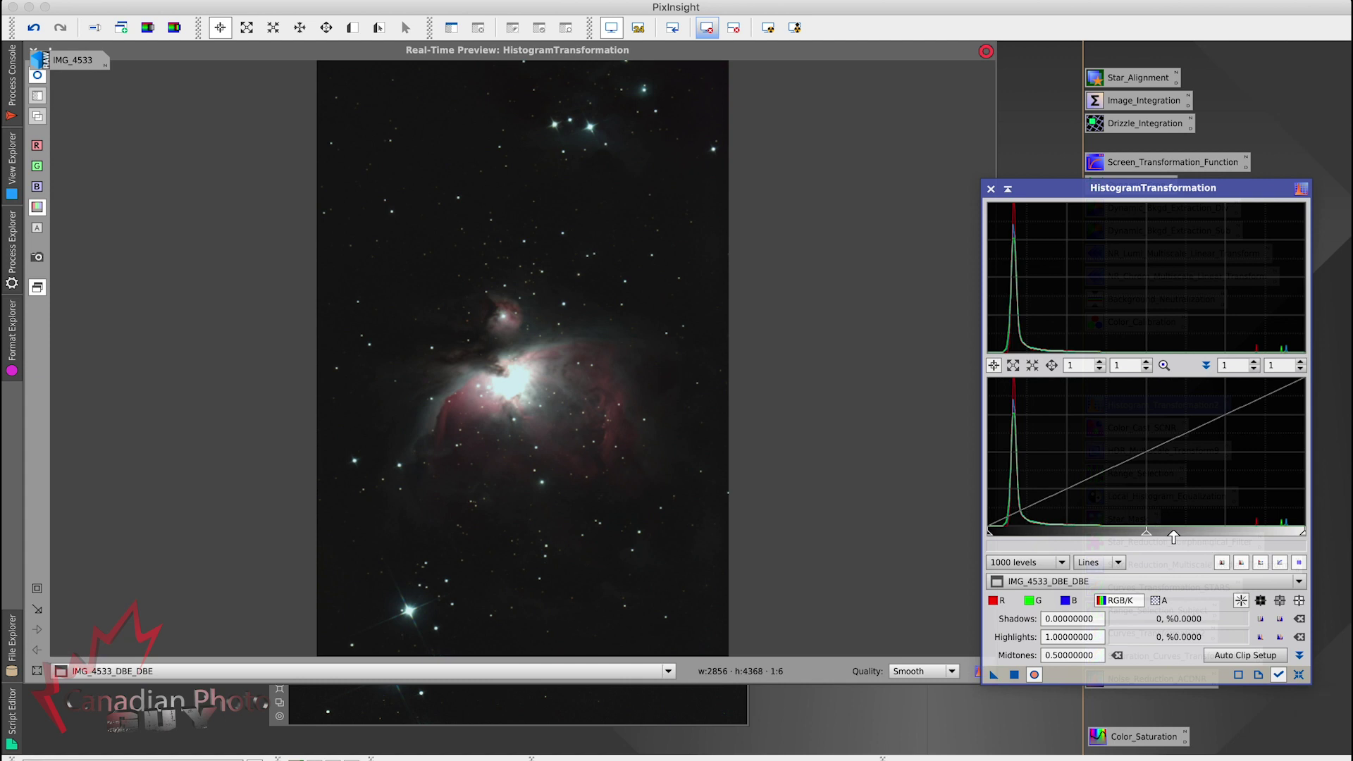
left_click_drag(1147, 539, 1071, 537)
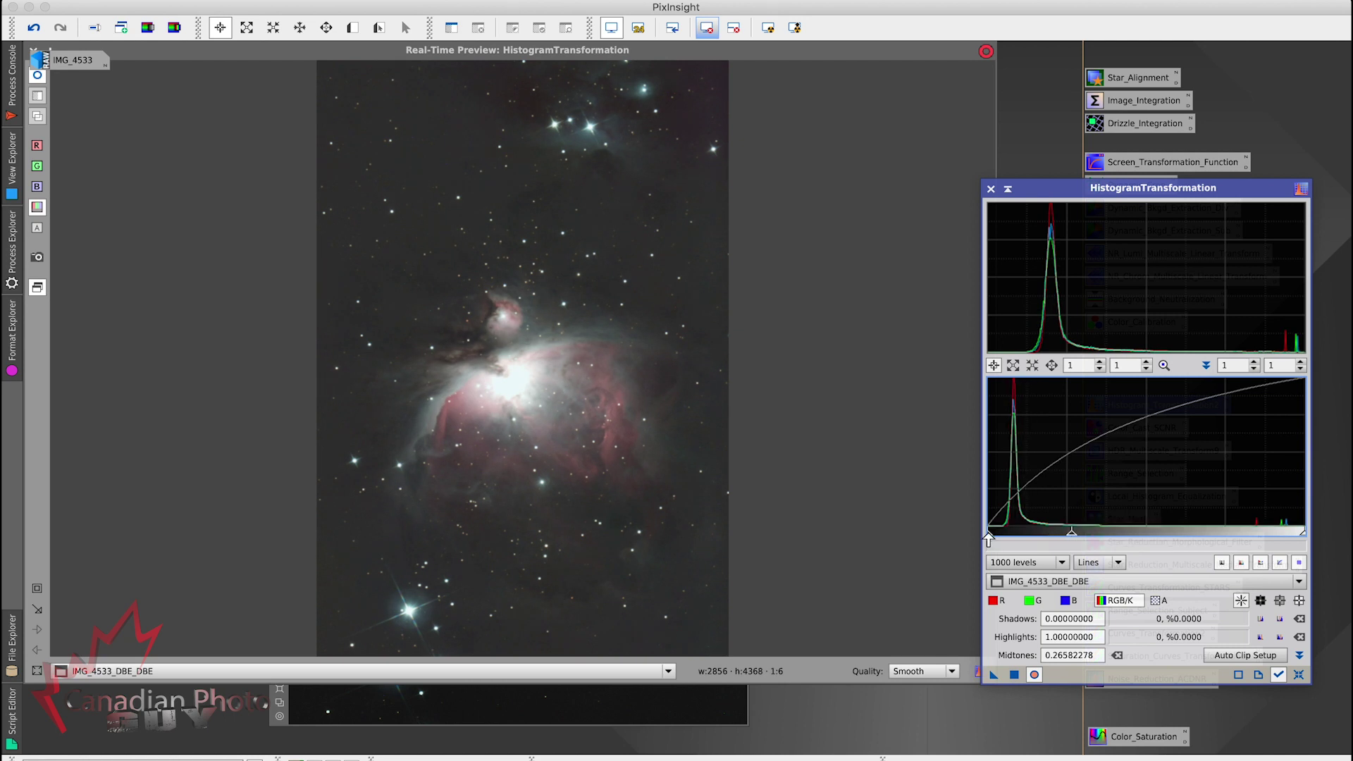
left_click_drag(990, 538, 997, 537)
left_click(1015, 675)
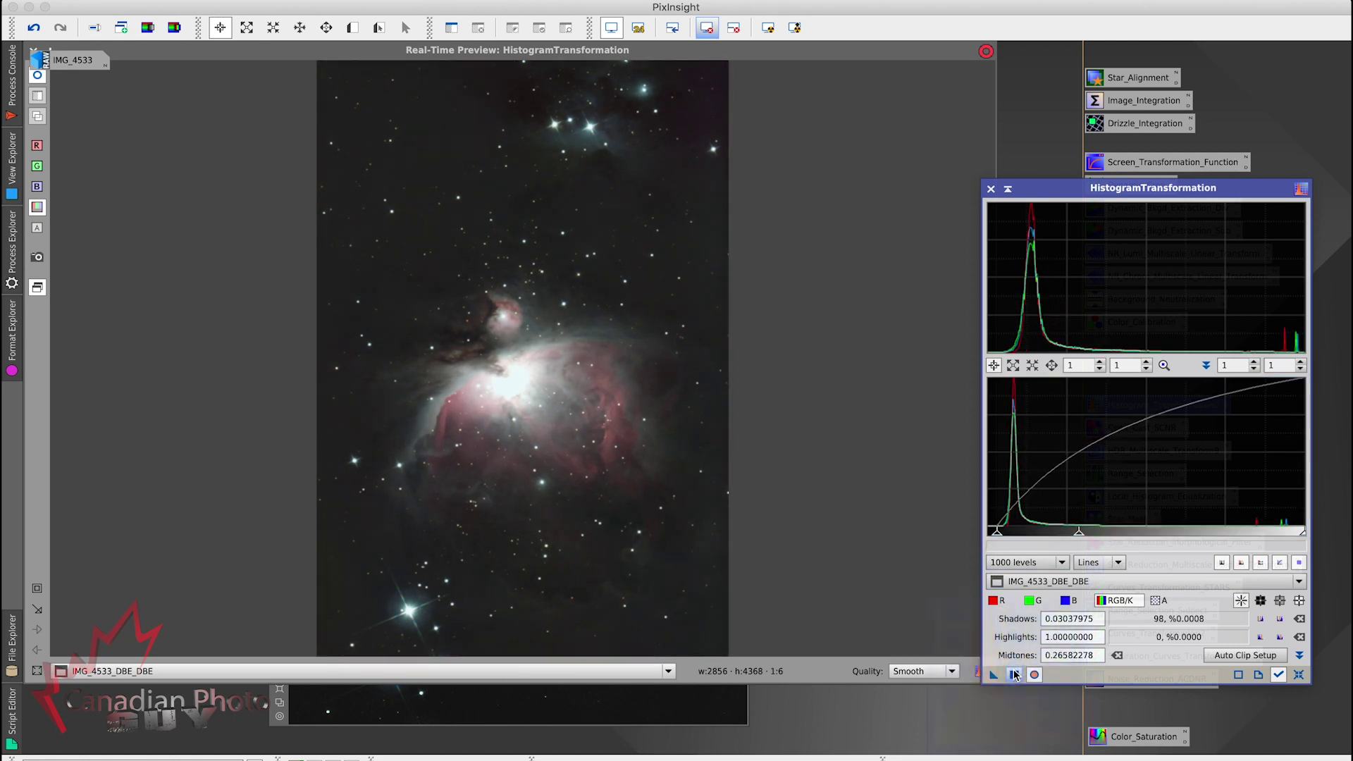
Reset the curve, apply a third stretch with shadows about 0.061 and midtones about 0.429, and close the histogram process and real-time preview.
left_click(1298, 675)
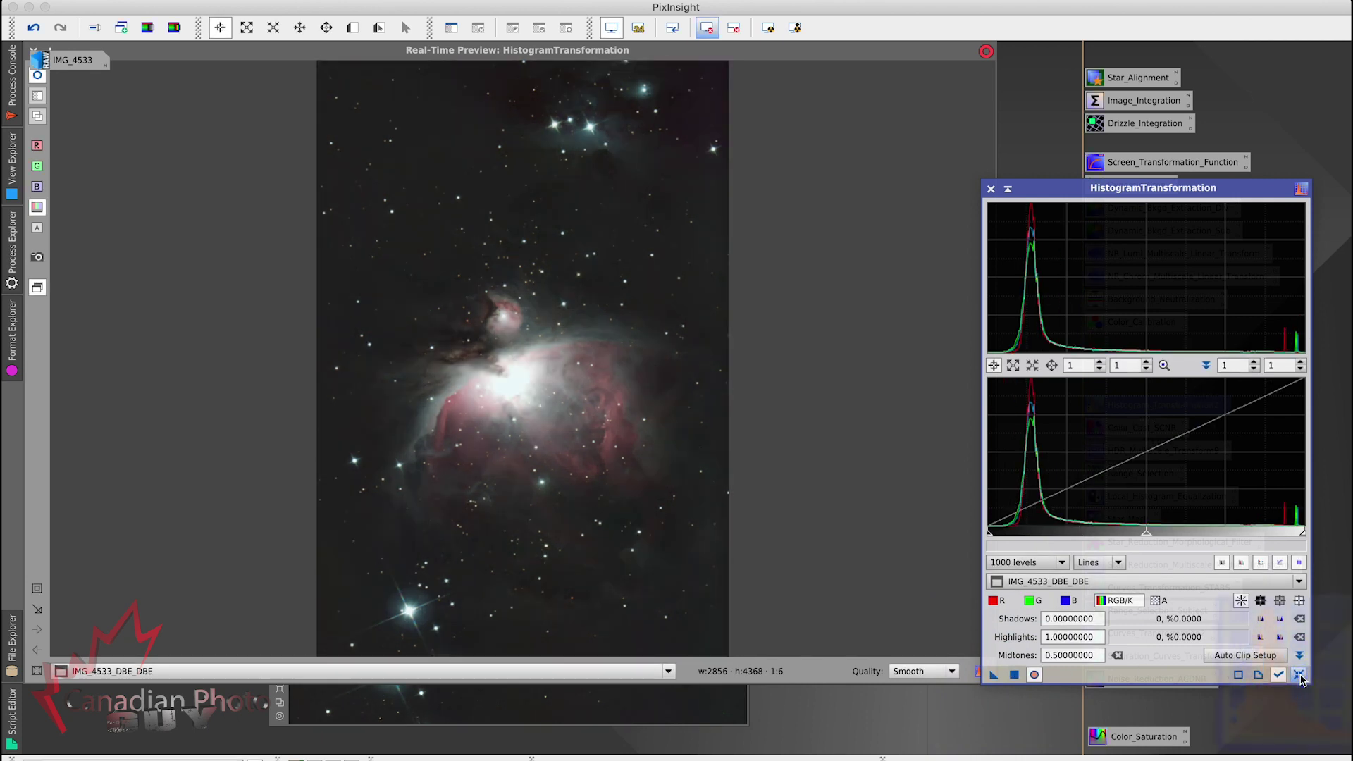
left_click_drag(1147, 541, 1146, 539)
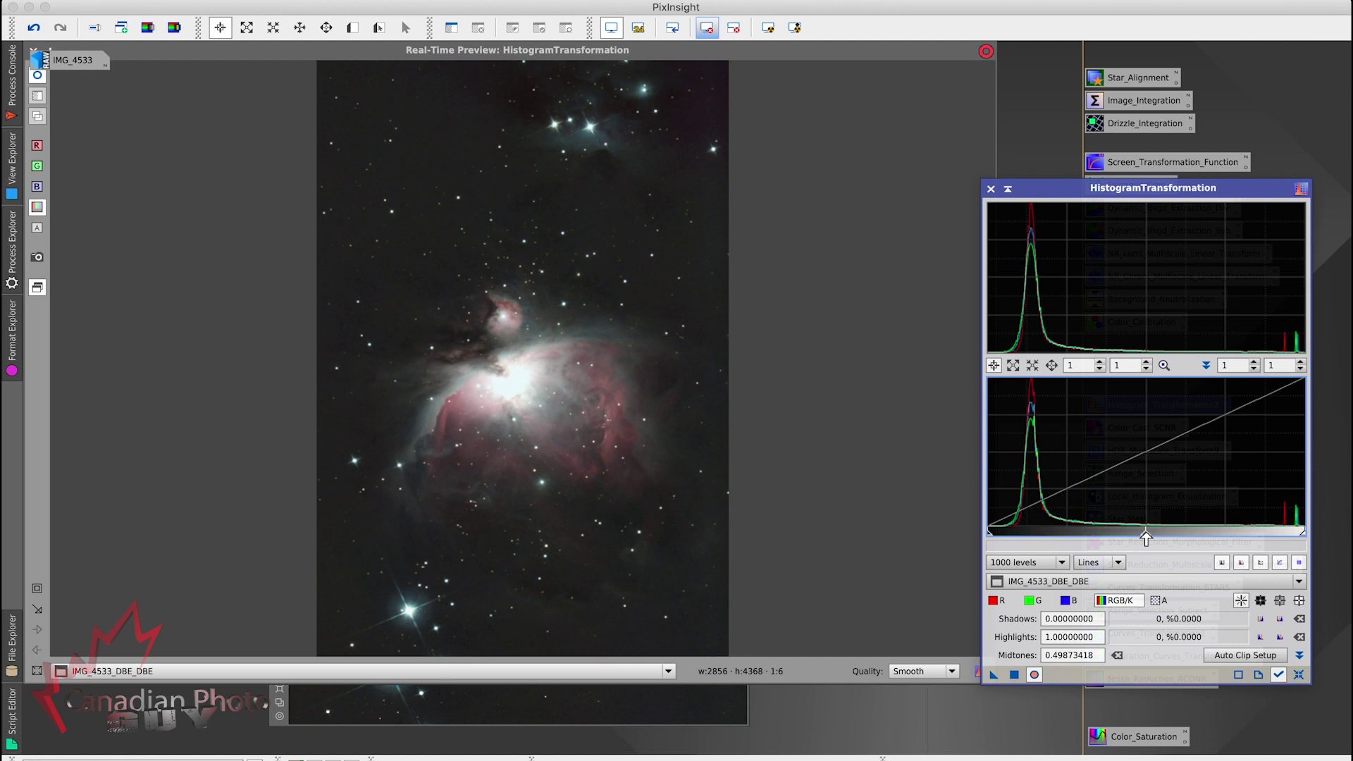
left_click_drag(1146, 539, 1110, 538)
left_click_drag(989, 533, 1006, 538)
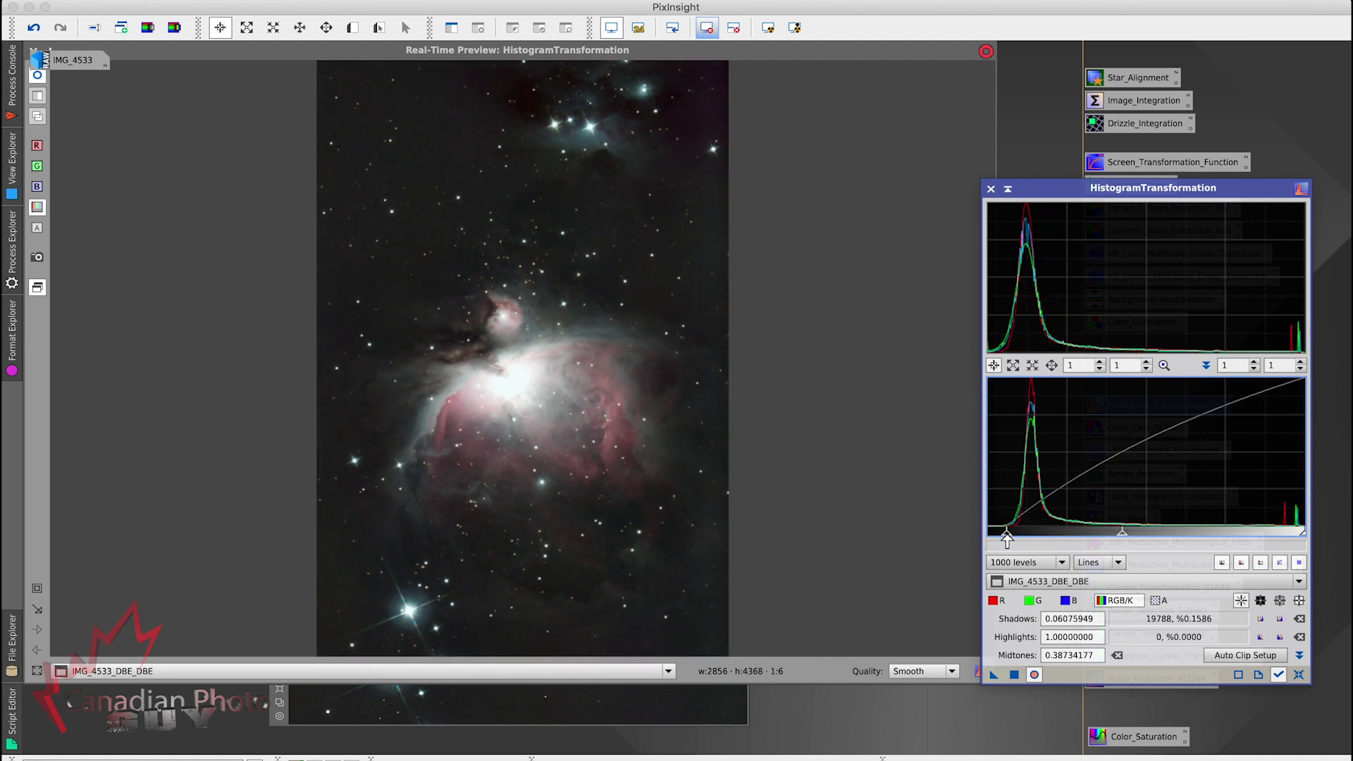
left_click_drag(1121, 535, 1134, 537)
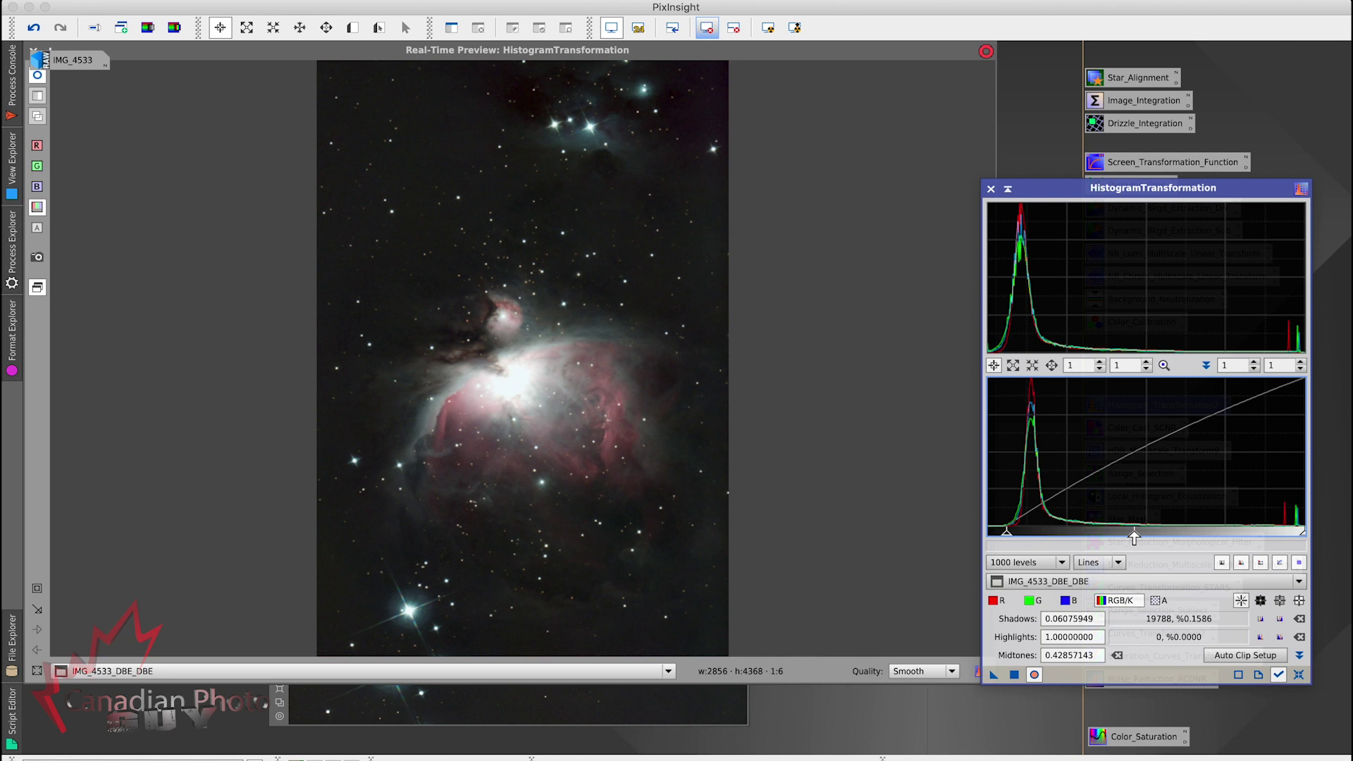
left_click(1015, 675)
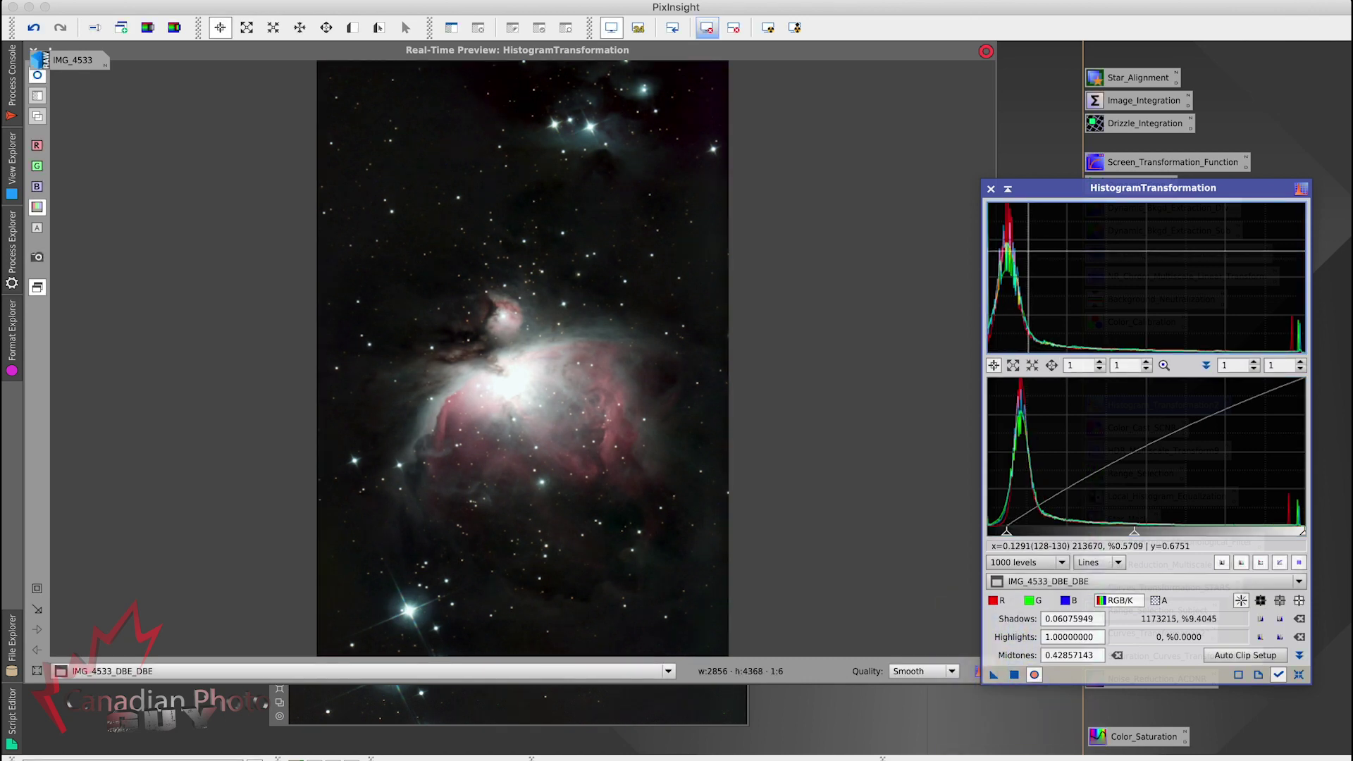
left_click(990, 189)
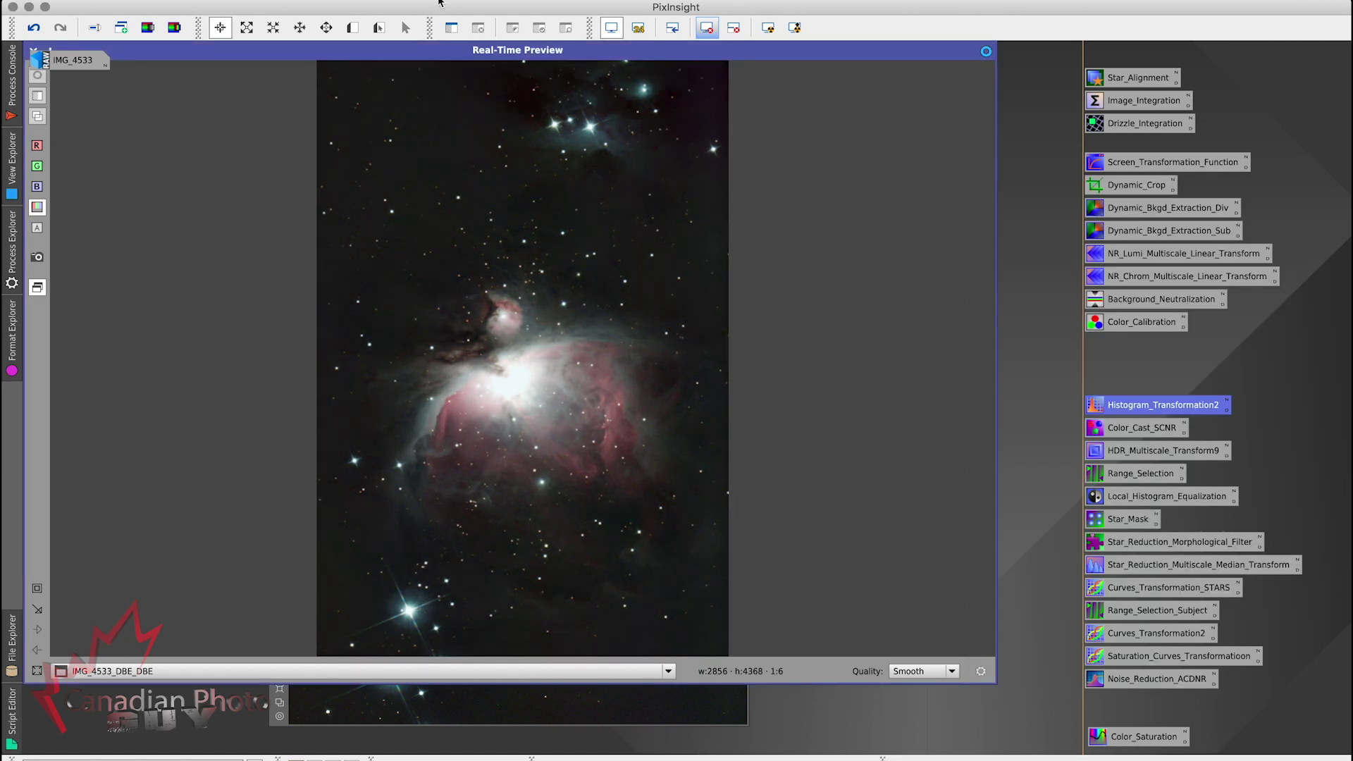
left_click(33, 51)
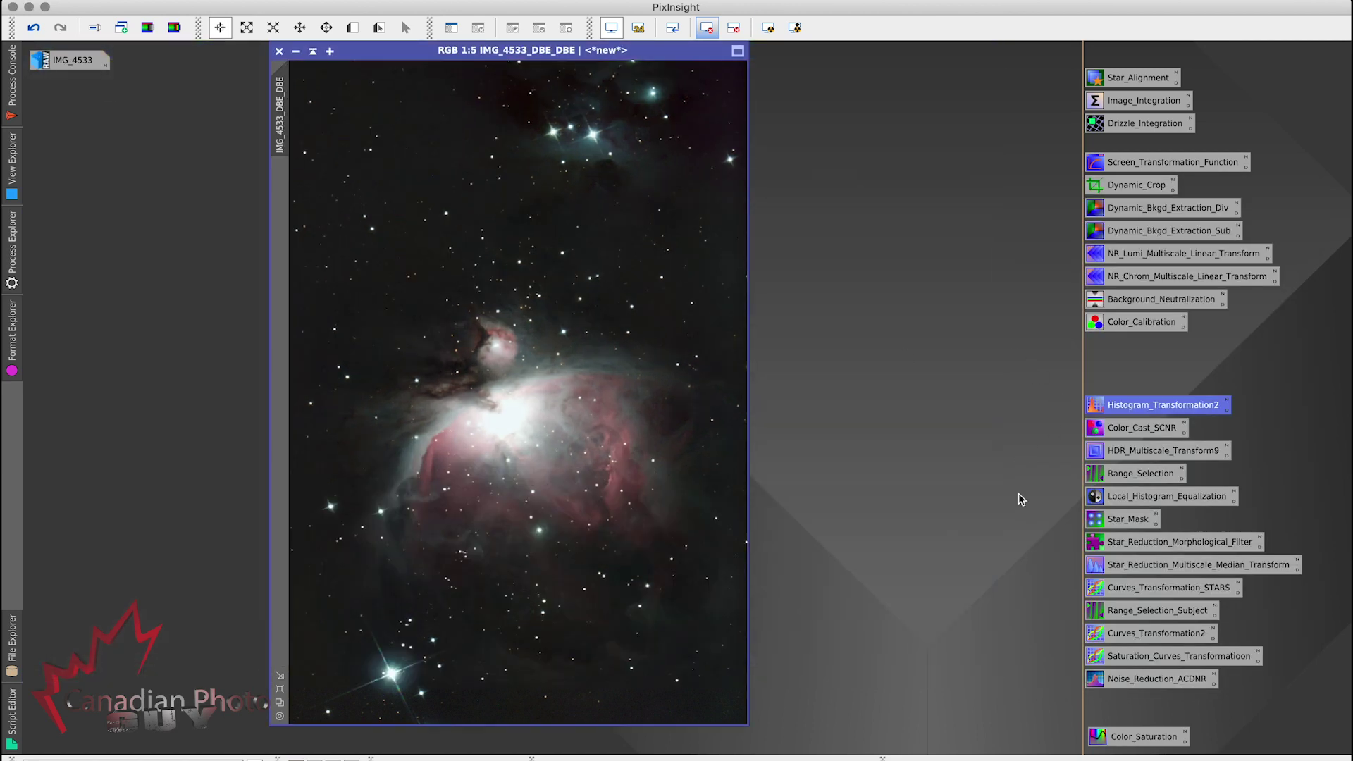
Remove the green colour cast with Color_Cast_SCNR using Average Neutral protection at amount 1.00, then close the process.
double_click(1145, 431)
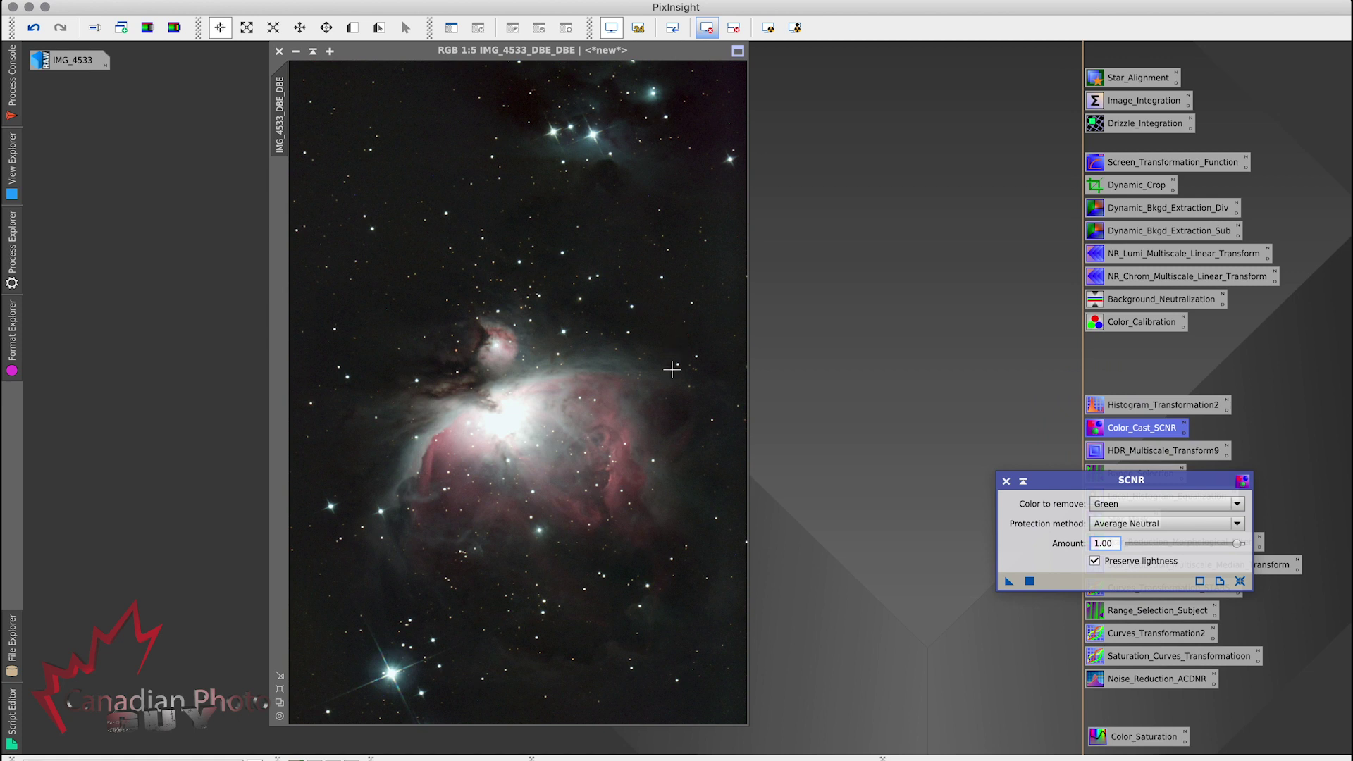
left_click_drag(573, 50, 823, 51)
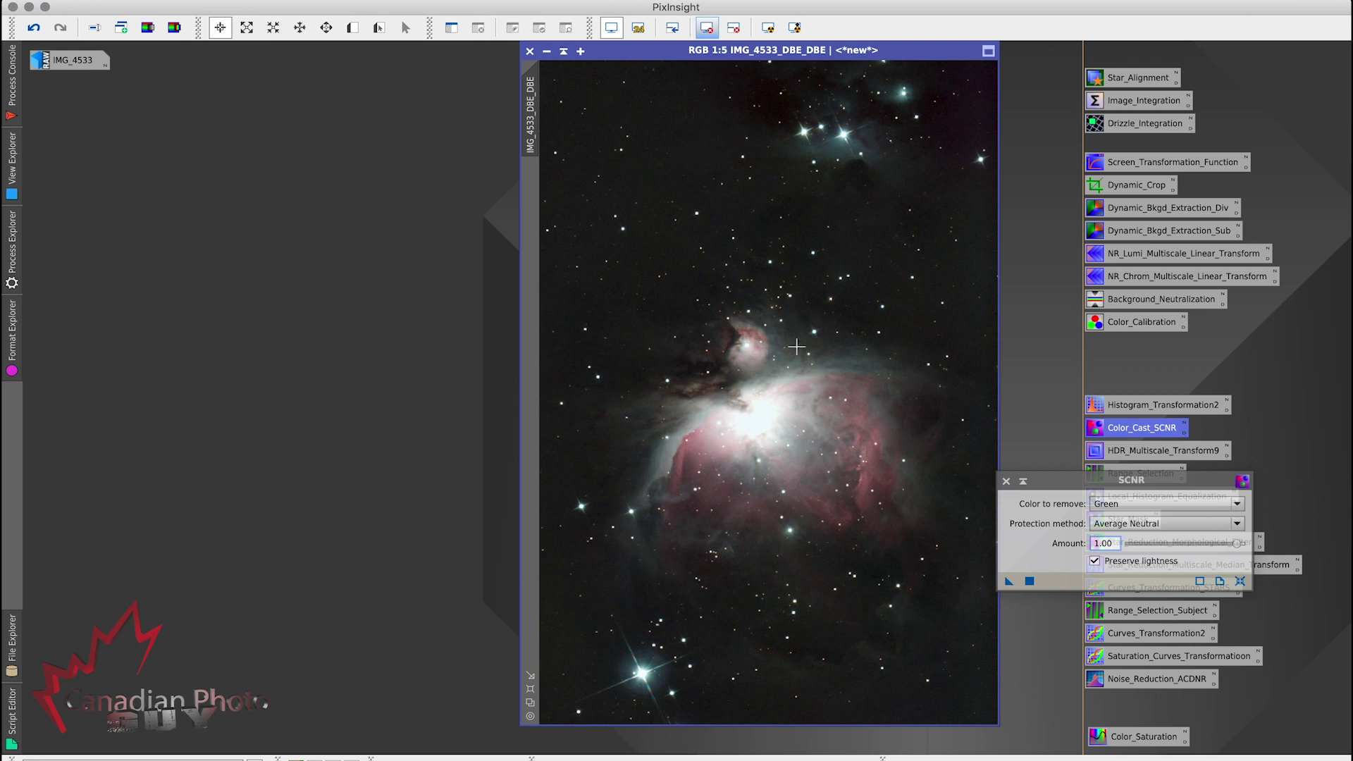
left_click(1030, 582)
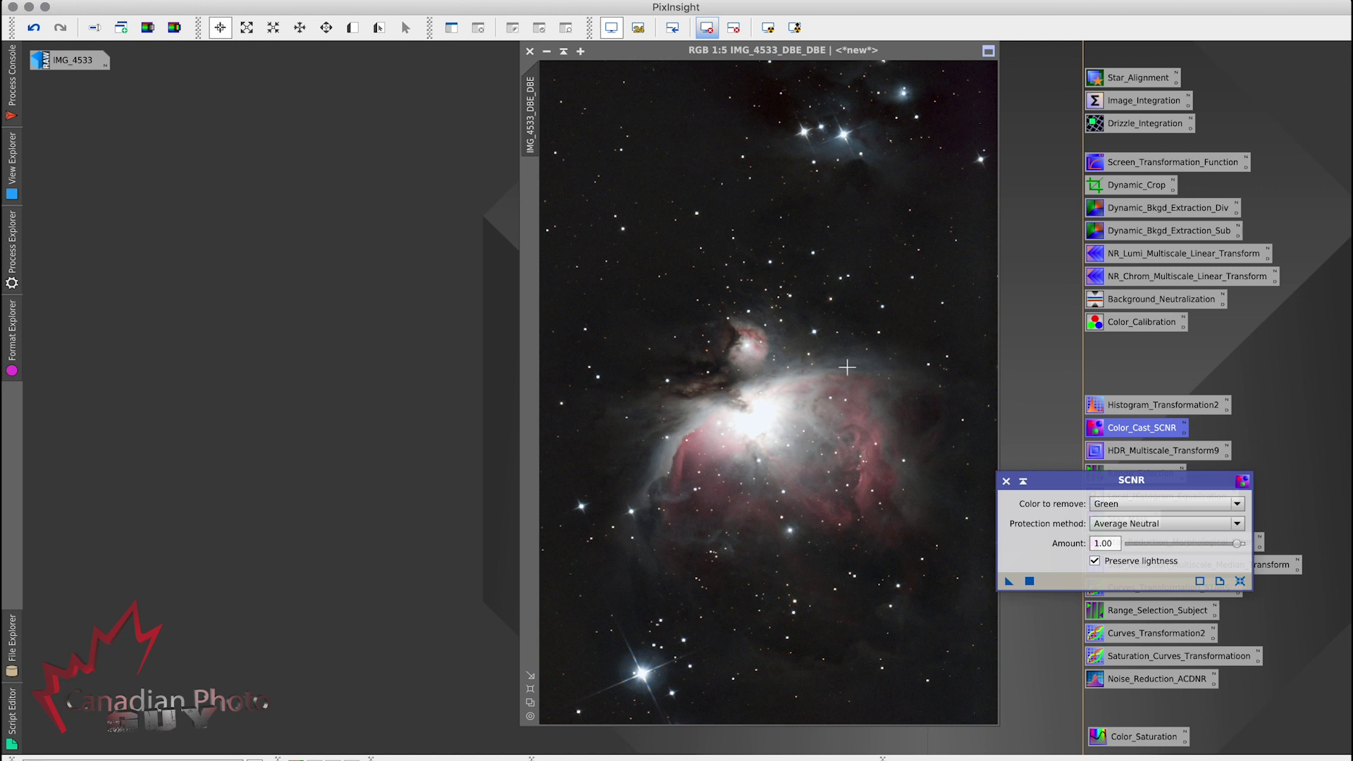
left_click(1006, 481)
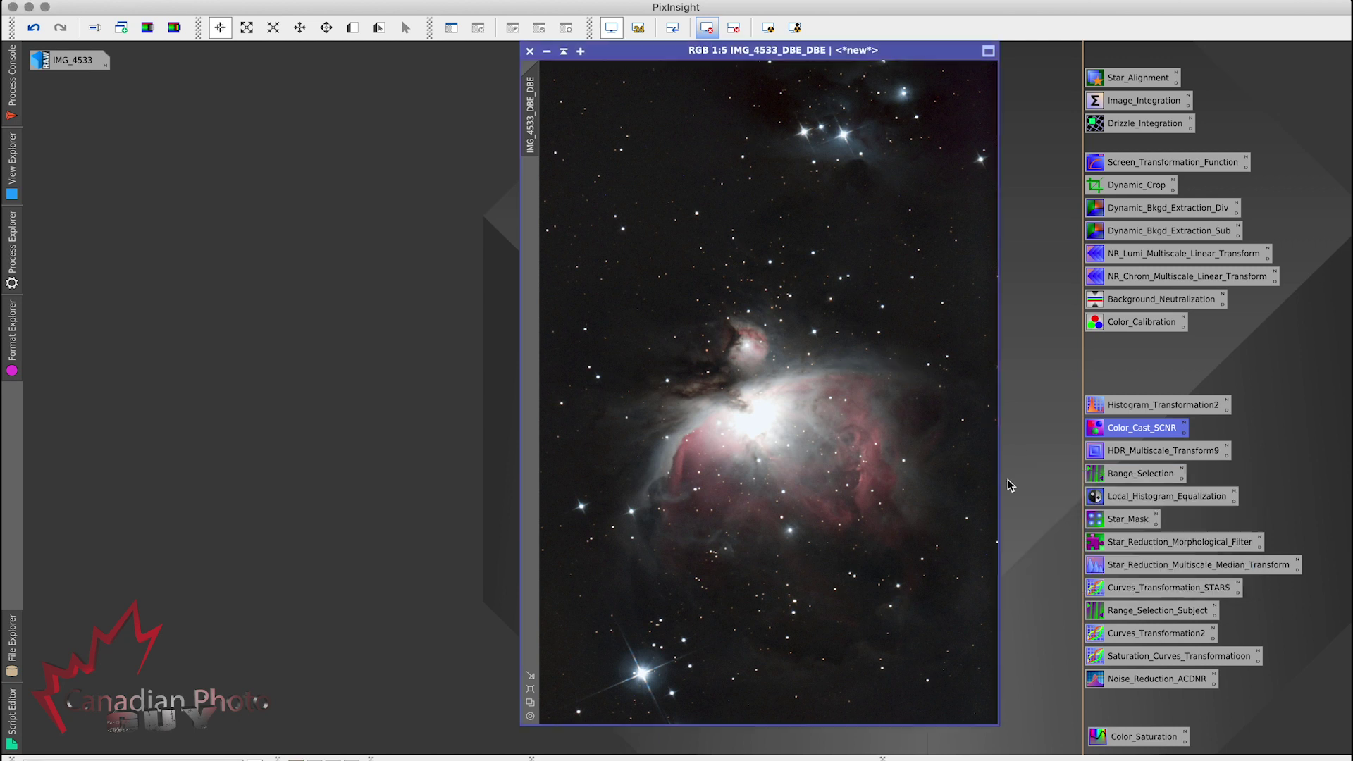
left_click_drag(936, 54, 683, 54)
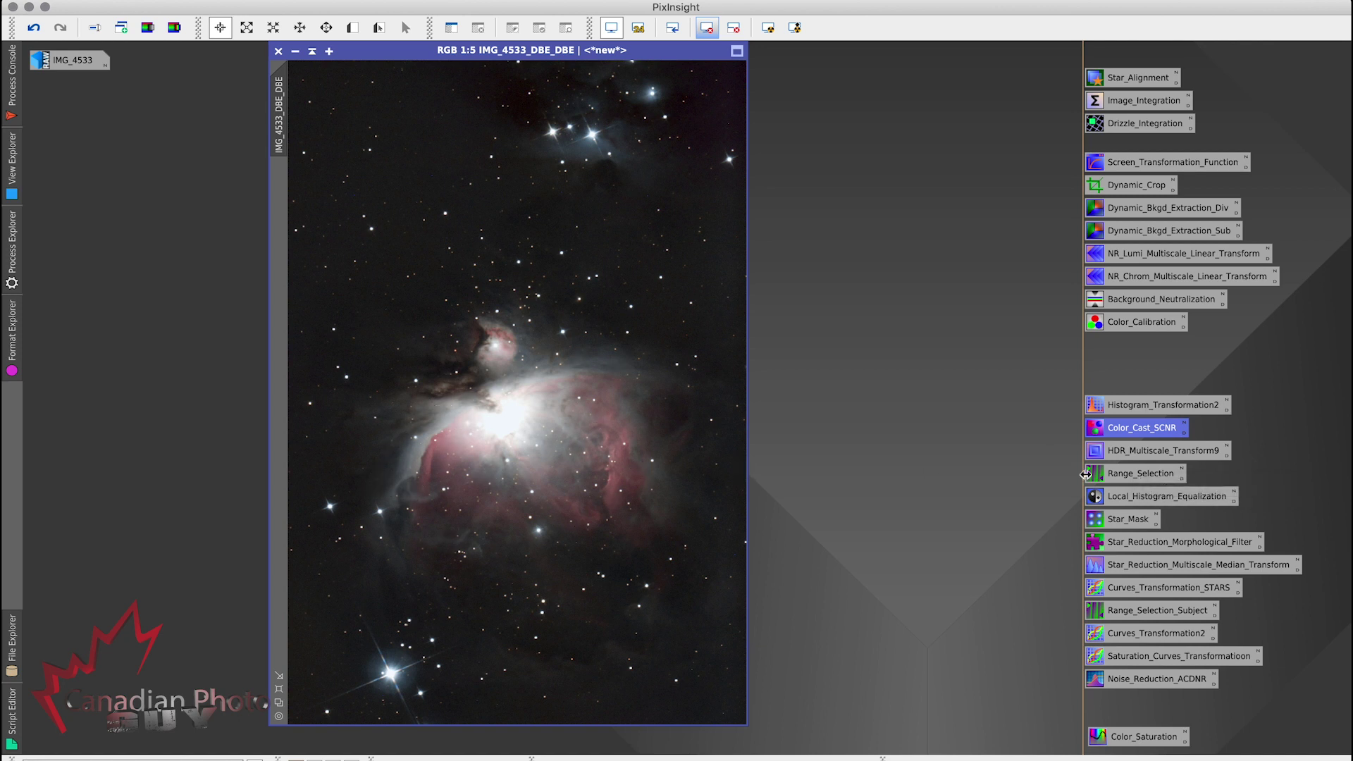
Generate a nebula mask with Range_Selection using a real-time preview, lower limit 0.24 and smoothness 57.5.
double_click(1142, 475)
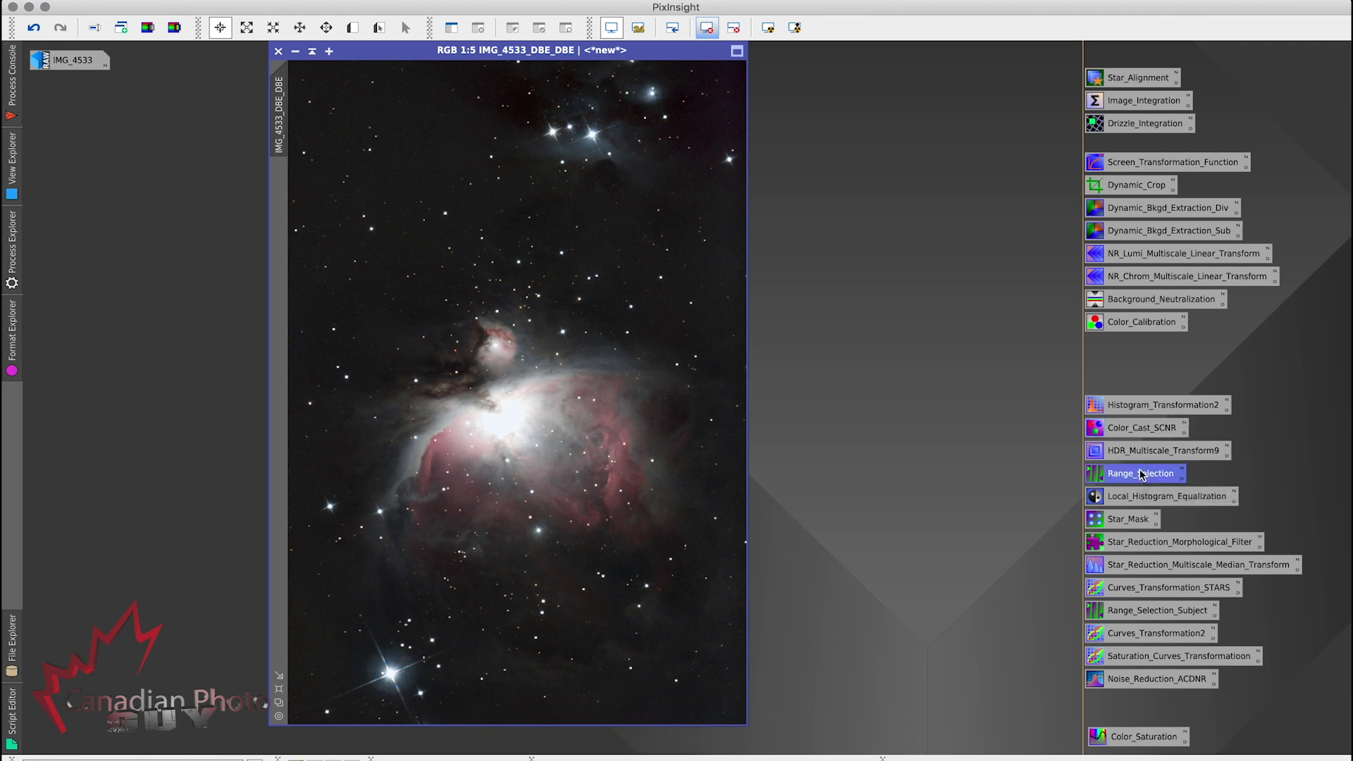
left_click(1025, 350)
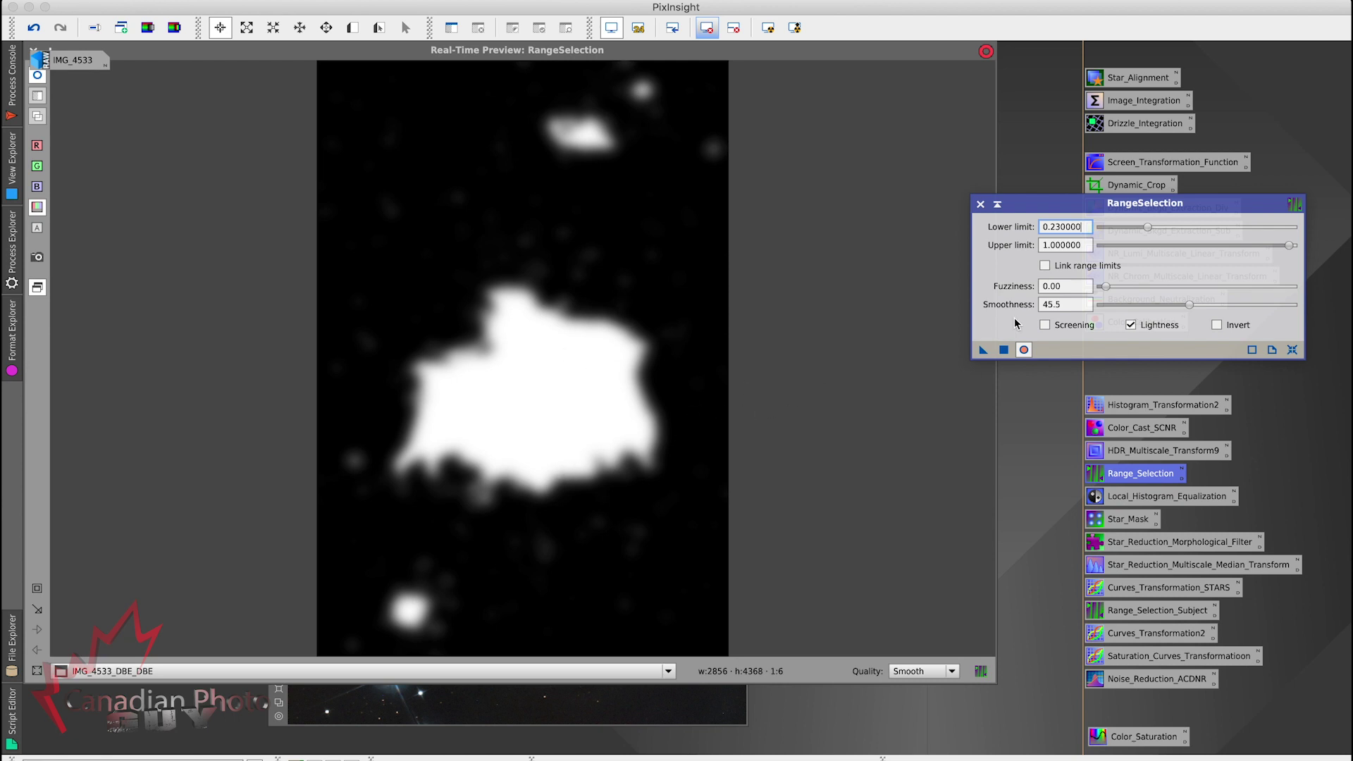
left_click(1148, 229)
mouse_move(1149, 229)
left_mouse_down()
mouse_move(1121, 229)
mouse_move(1162, 238)
mouse_move(1126, 240)
mouse_move(1149, 241)
left_mouse_up()
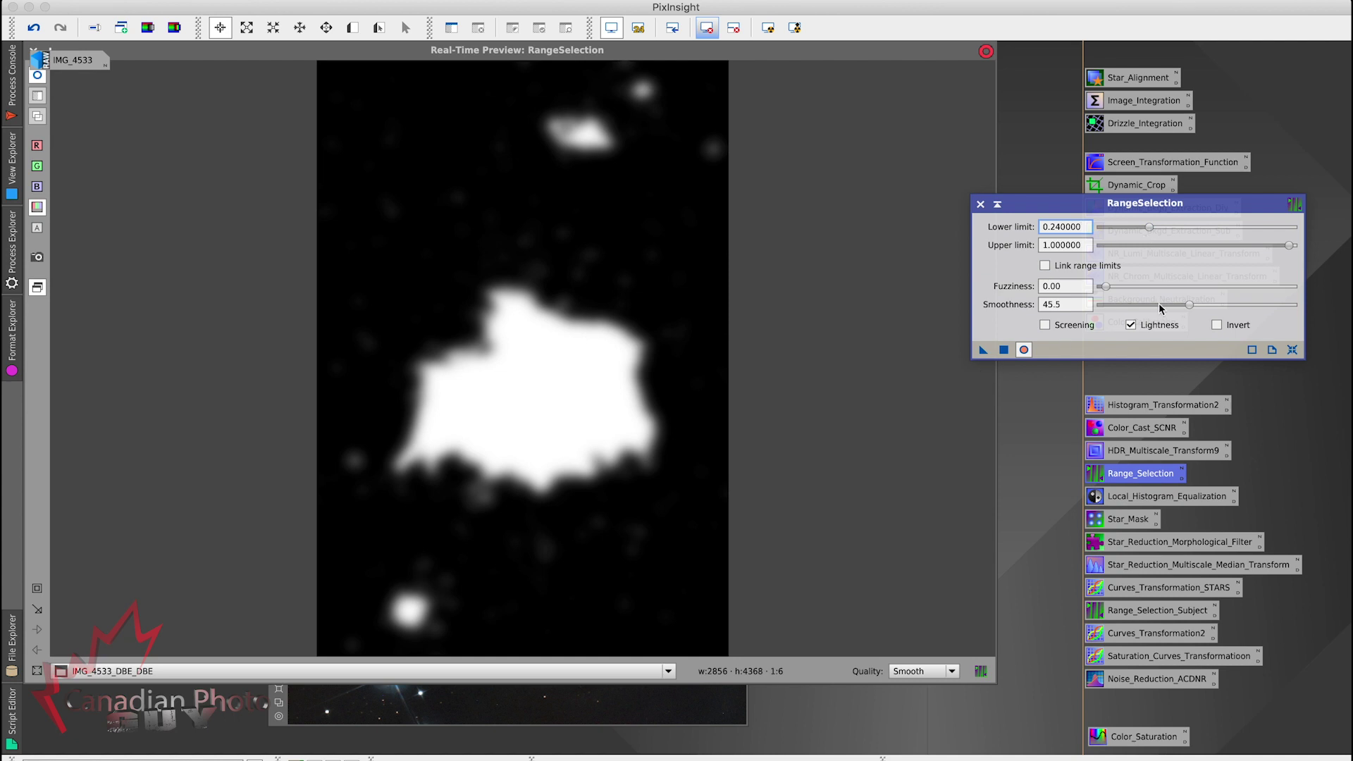
mouse_move(1192, 303)
left_mouse_down()
mouse_move(1226, 307)
mouse_move(1209, 308)
left_mouse_up()
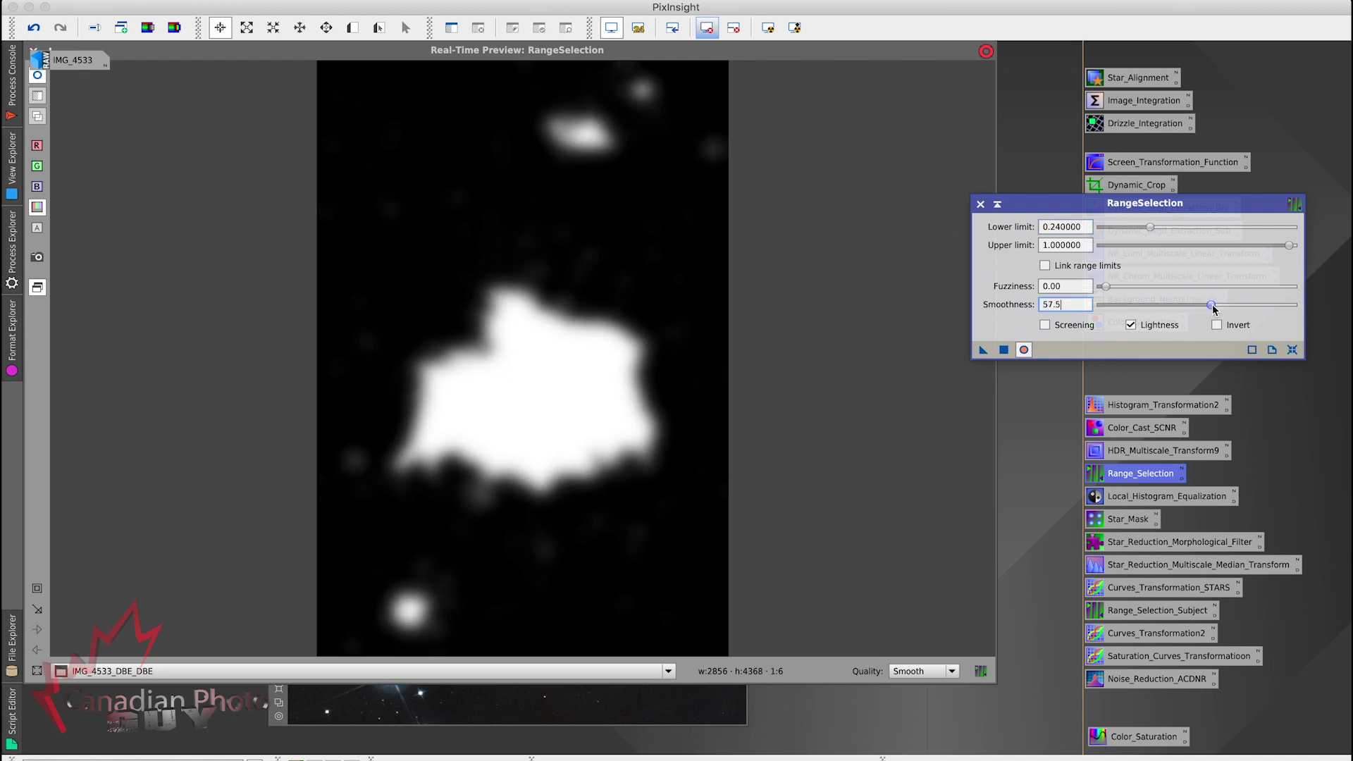
left_click(1007, 350)
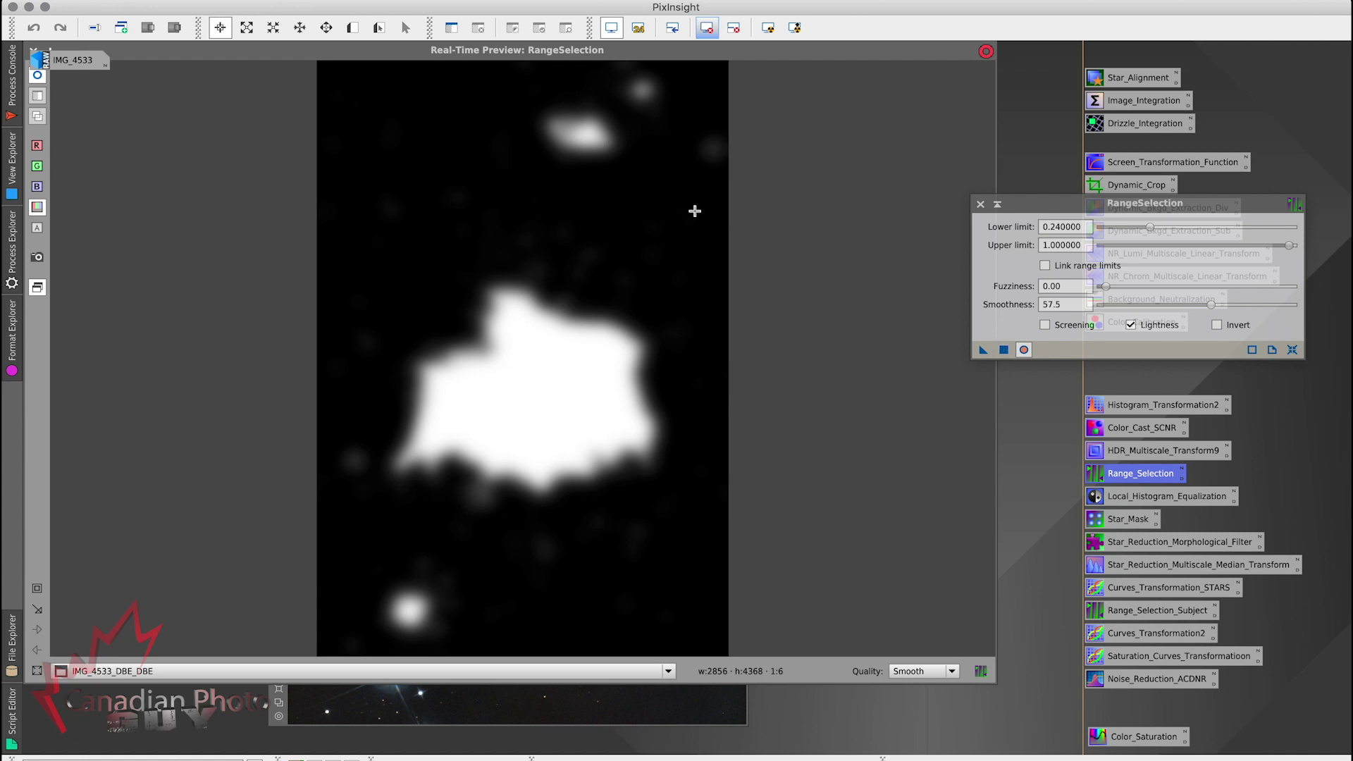
Close the real-time preview and RangeSelection, and arrange the workspace so range_mask sits beside the main image.
left_click(38, 51)
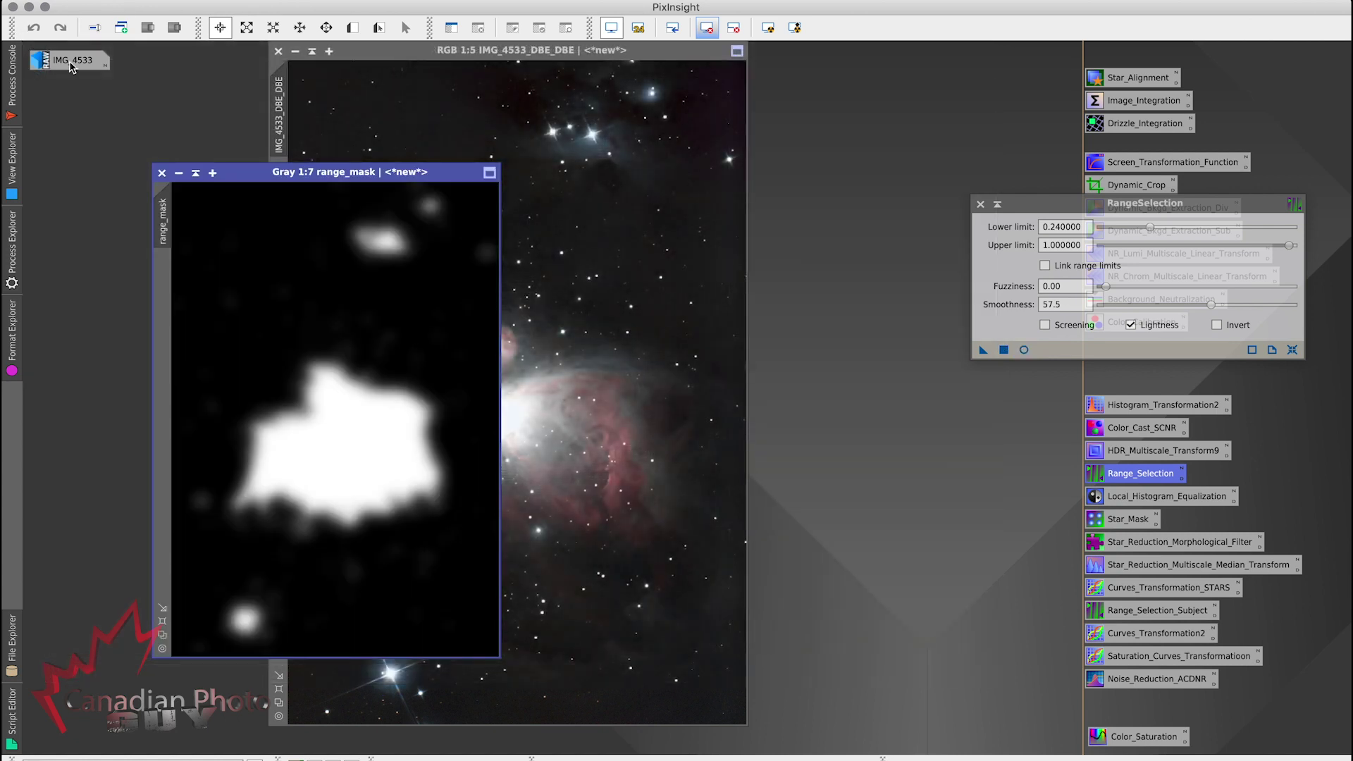
left_click_drag(74, 62, 110, 62)
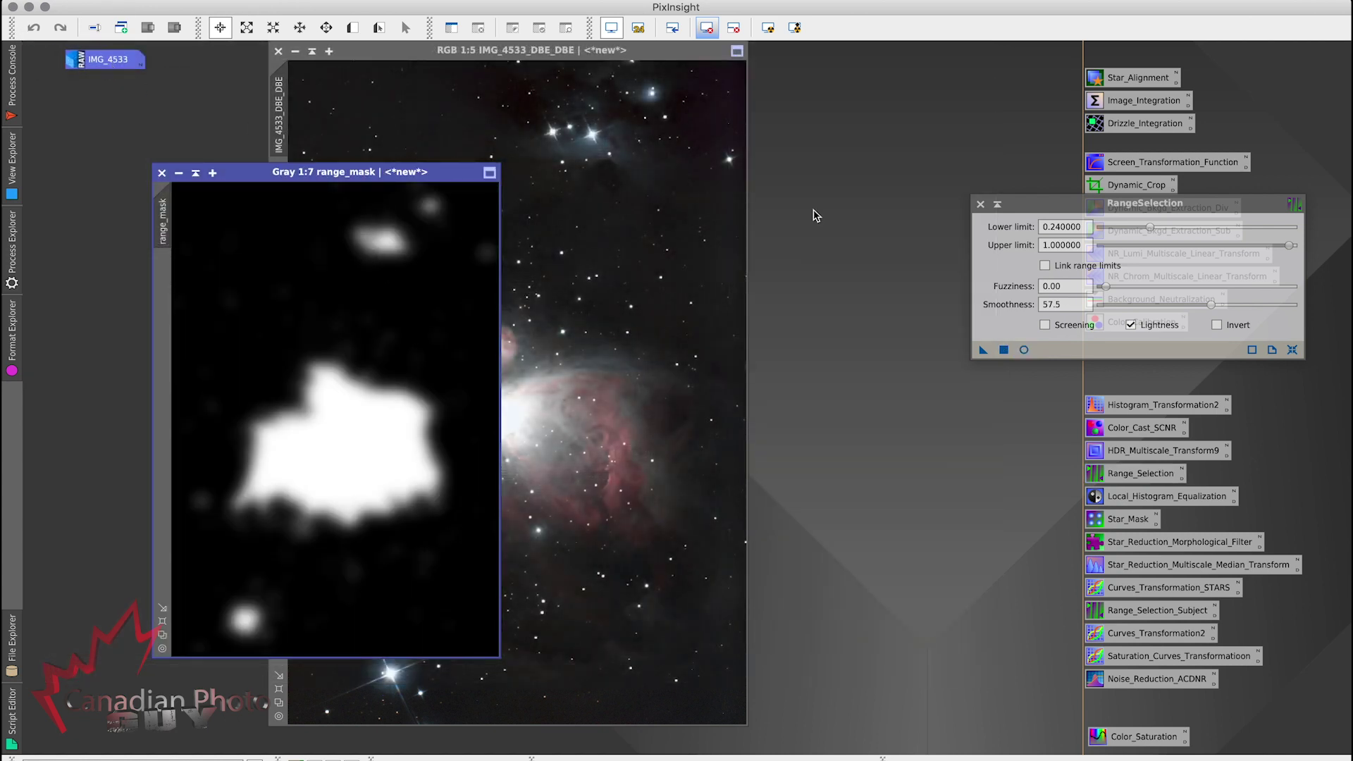
left_click(975, 206)
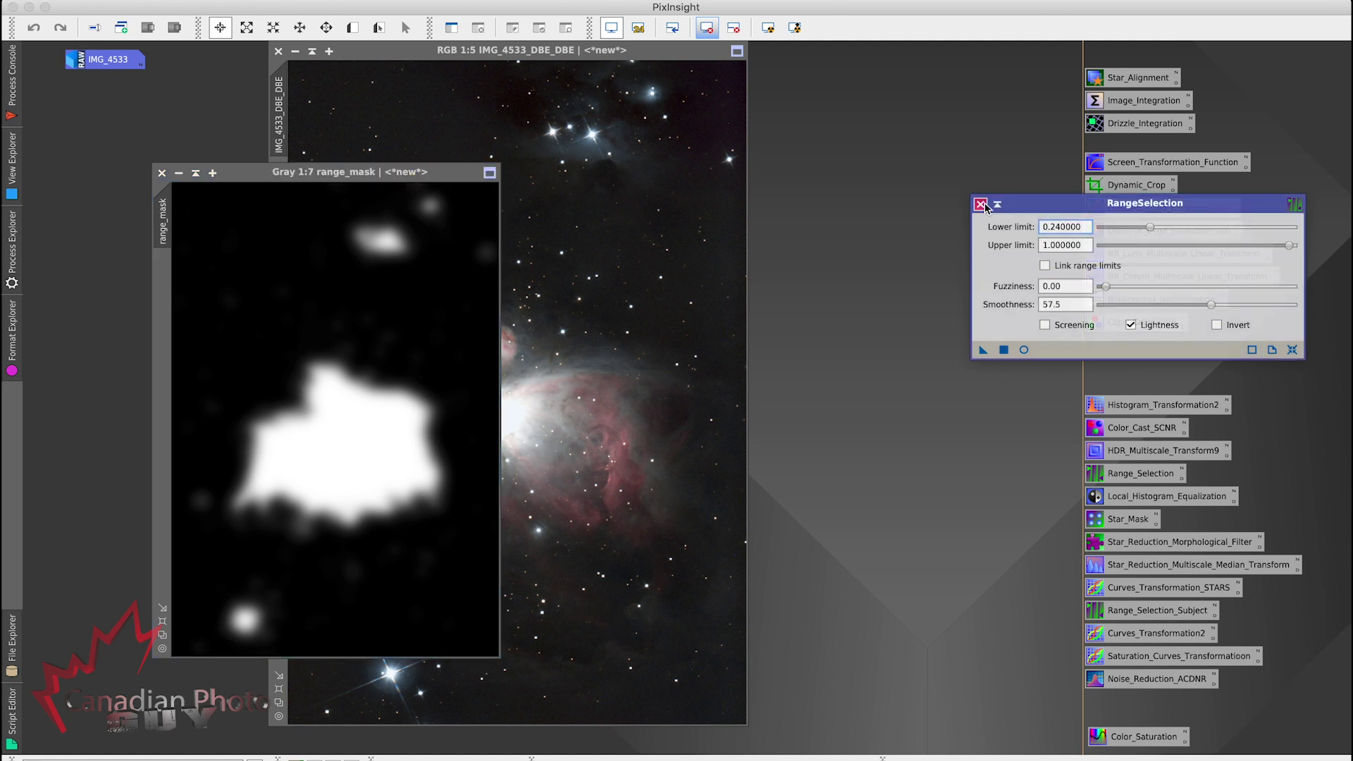
left_click(977, 205)
left_click_drag(316, 172, 815, 107)
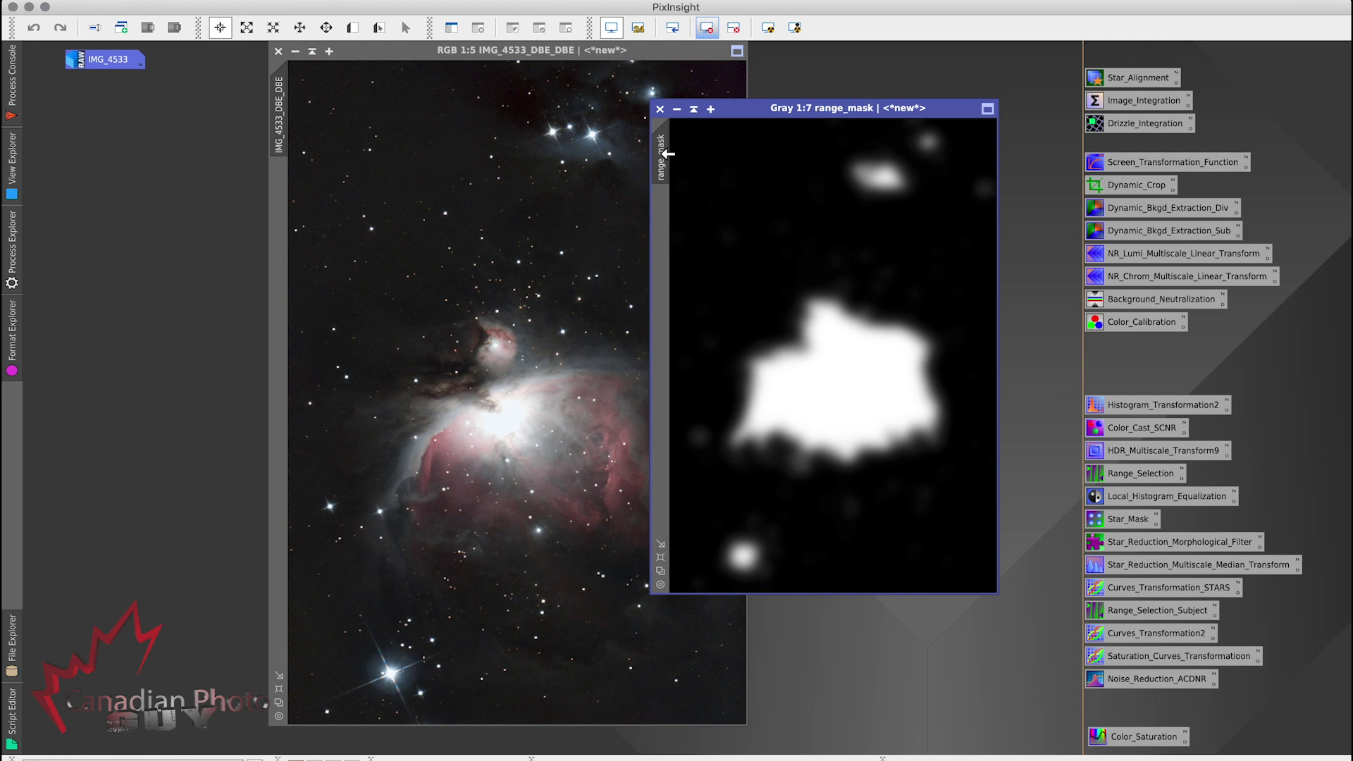
Apply range_mask as the mask of IMG_4533_DBE_DBE and hide its red overlay while keeping it enabled.
mouse_move(667, 153)
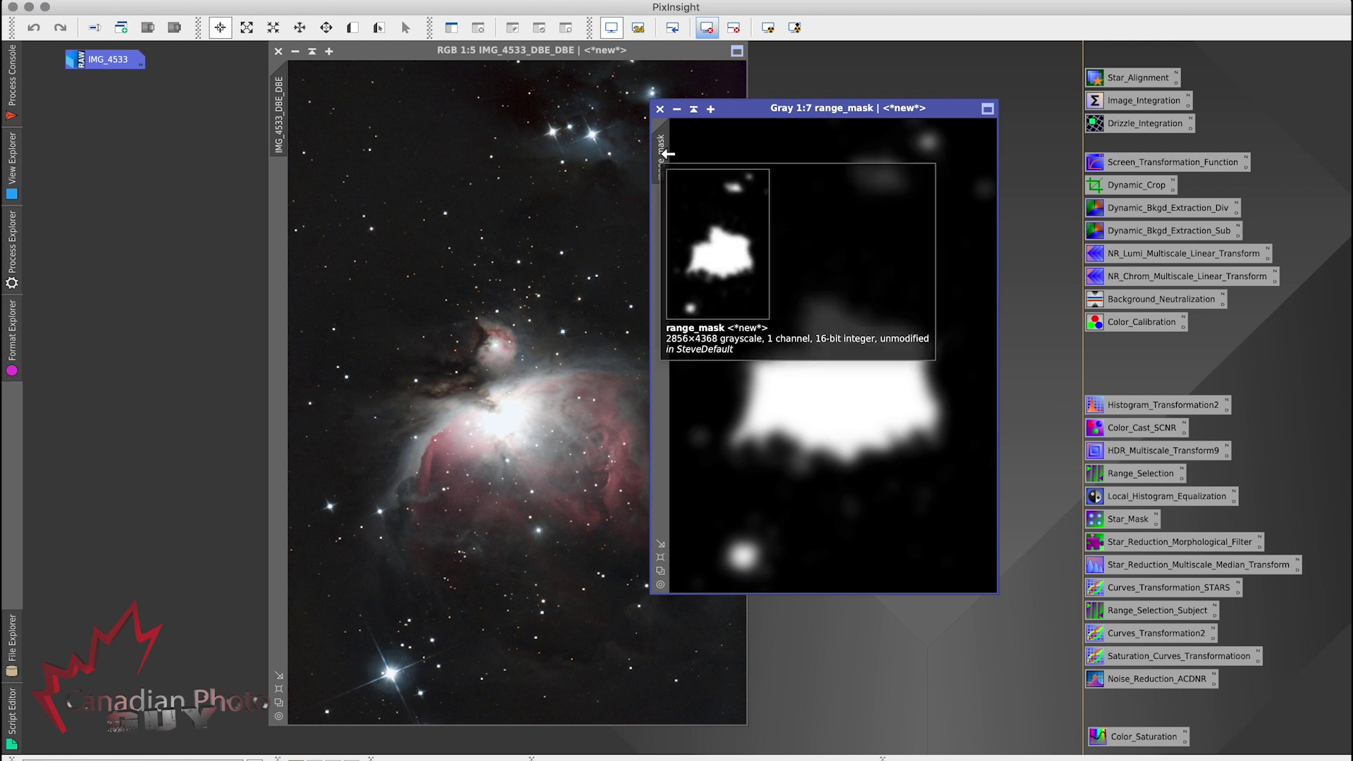
left_click_drag(667, 153, 288, 206)
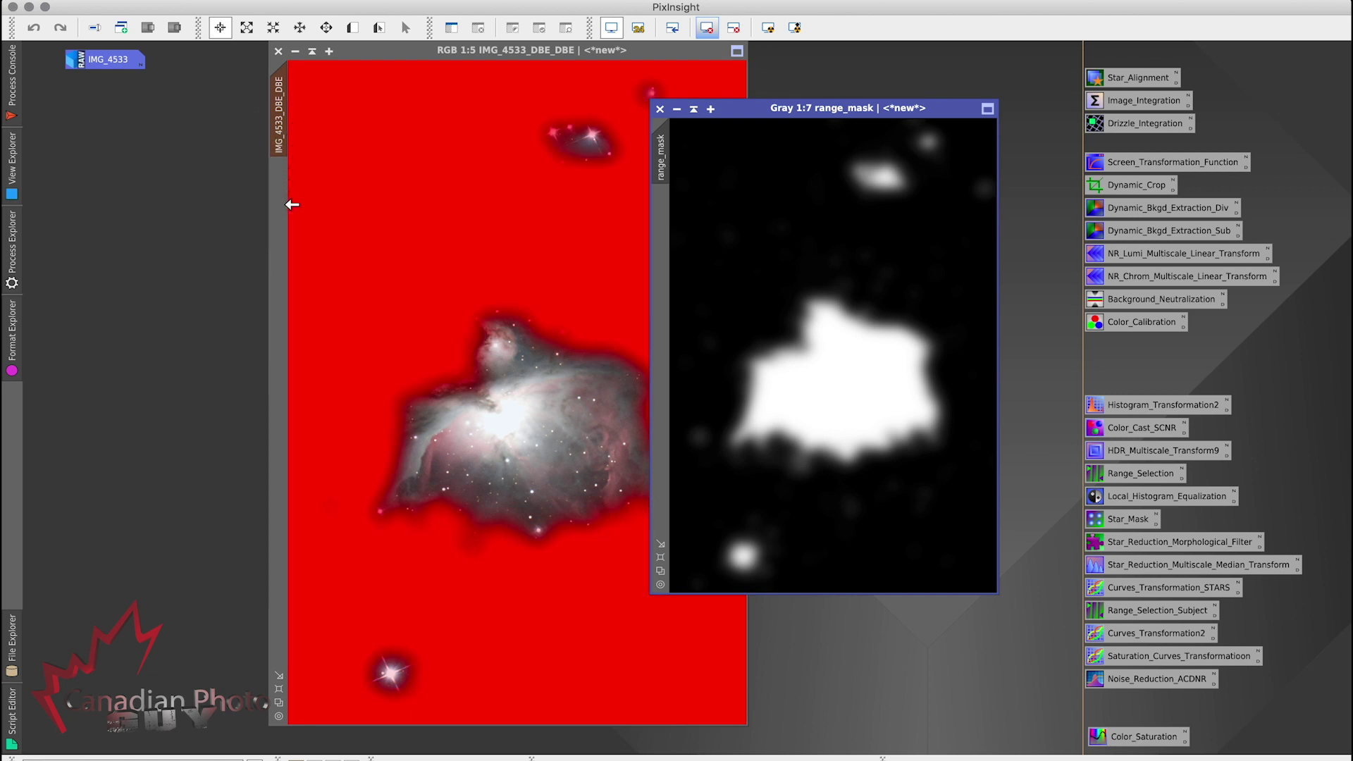
left_click(416, 51)
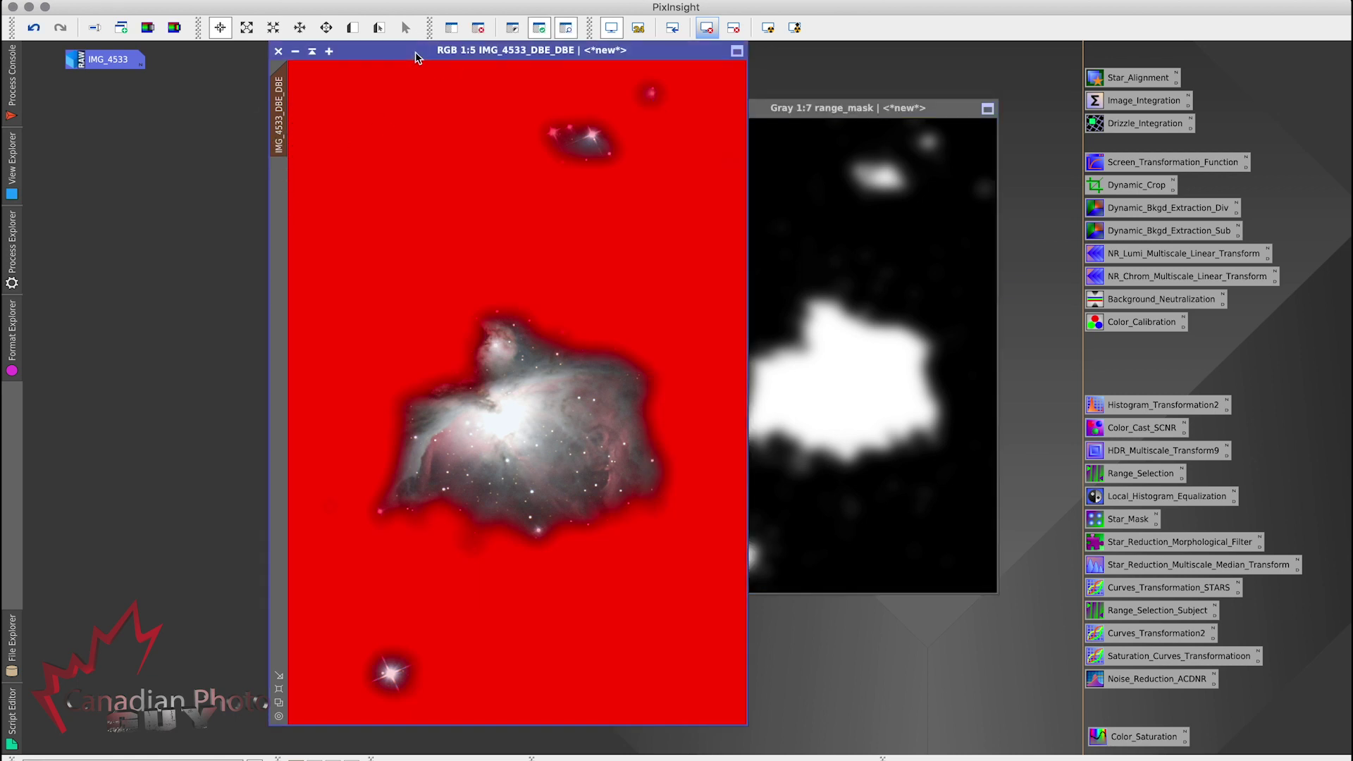
left_click(568, 29)
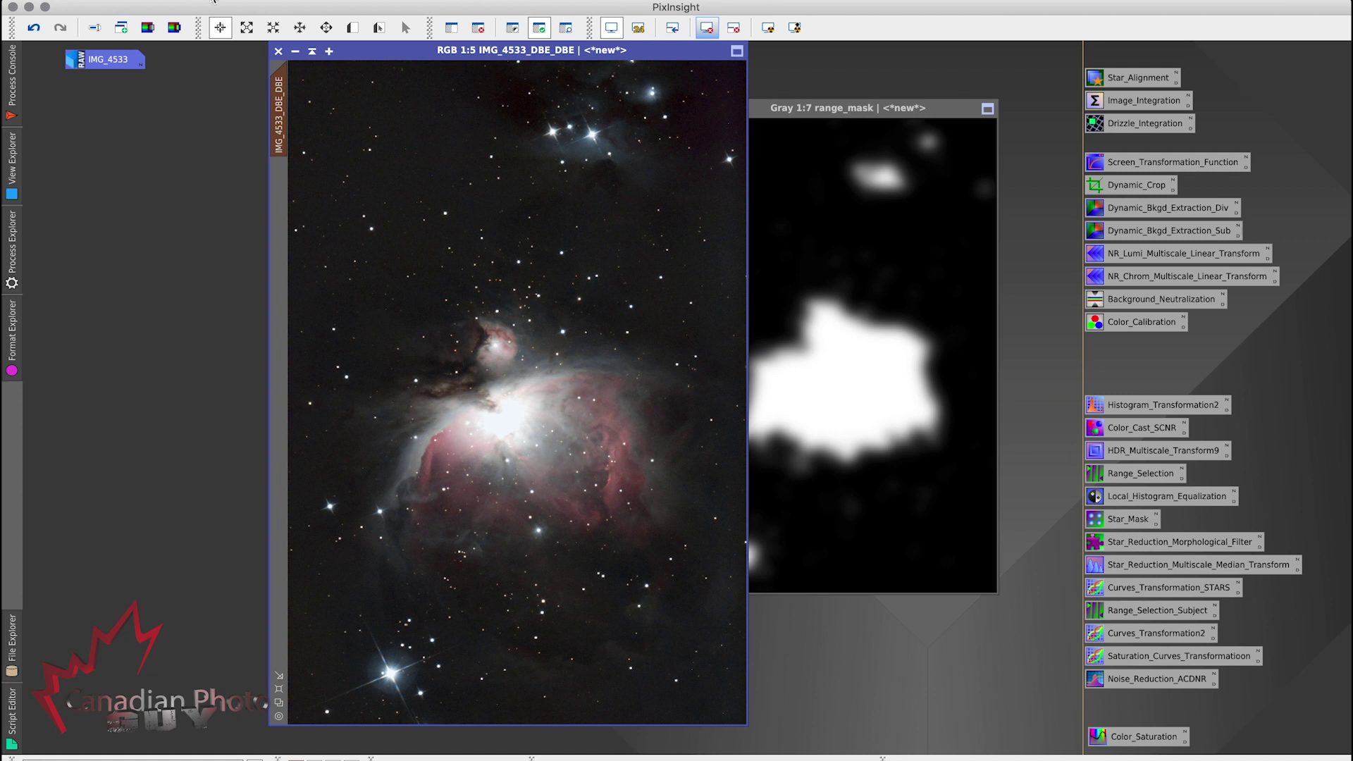
left_click(345, 0)
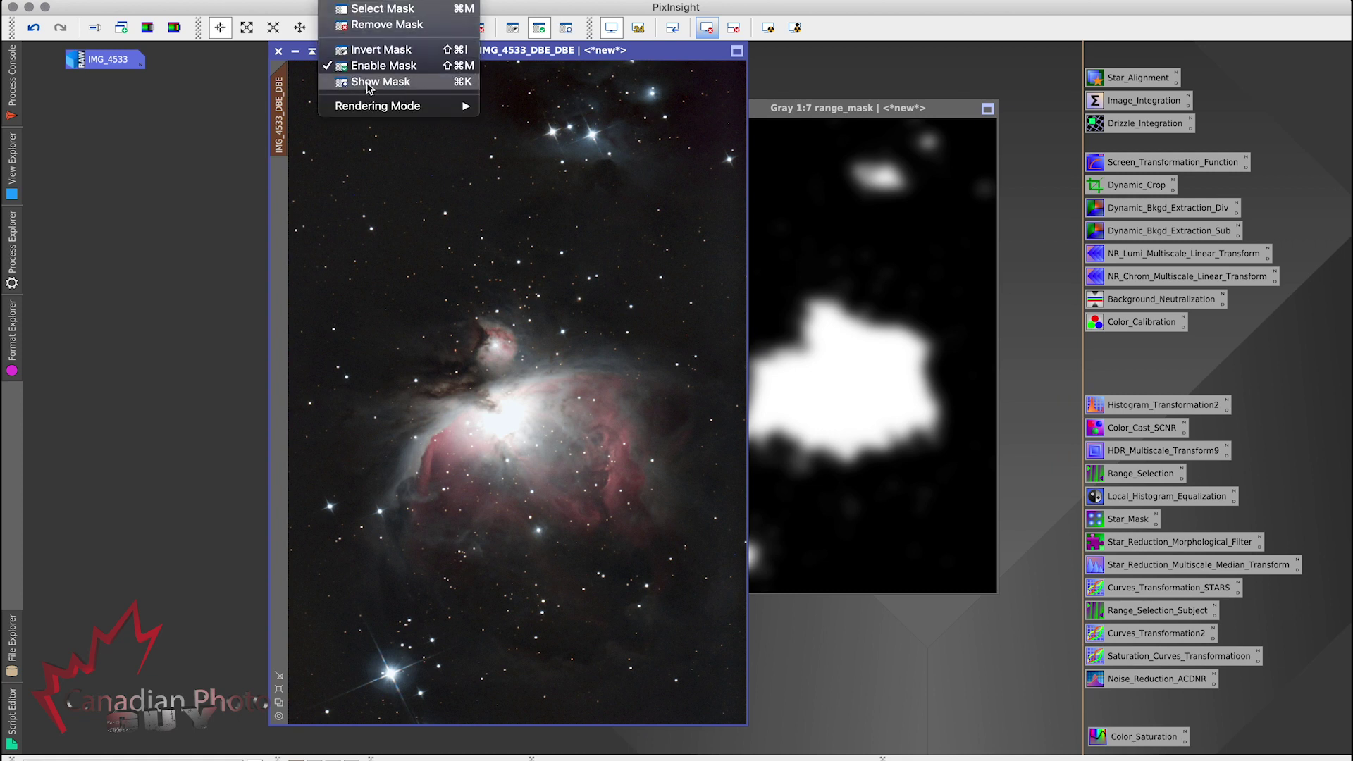
left_click(376, 50)
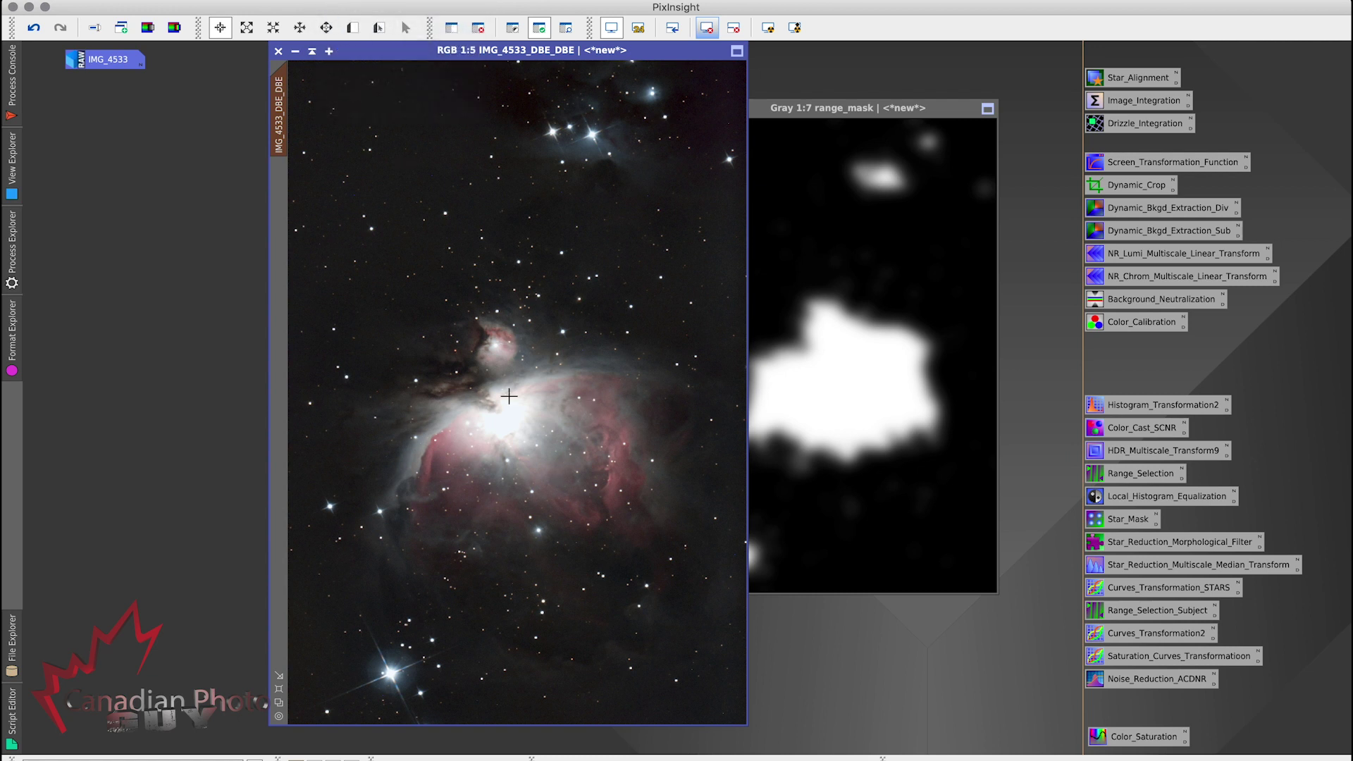
Define a preview covering the nebula's bright core and the area beside it, and open that preview.
left_click(353, 29)
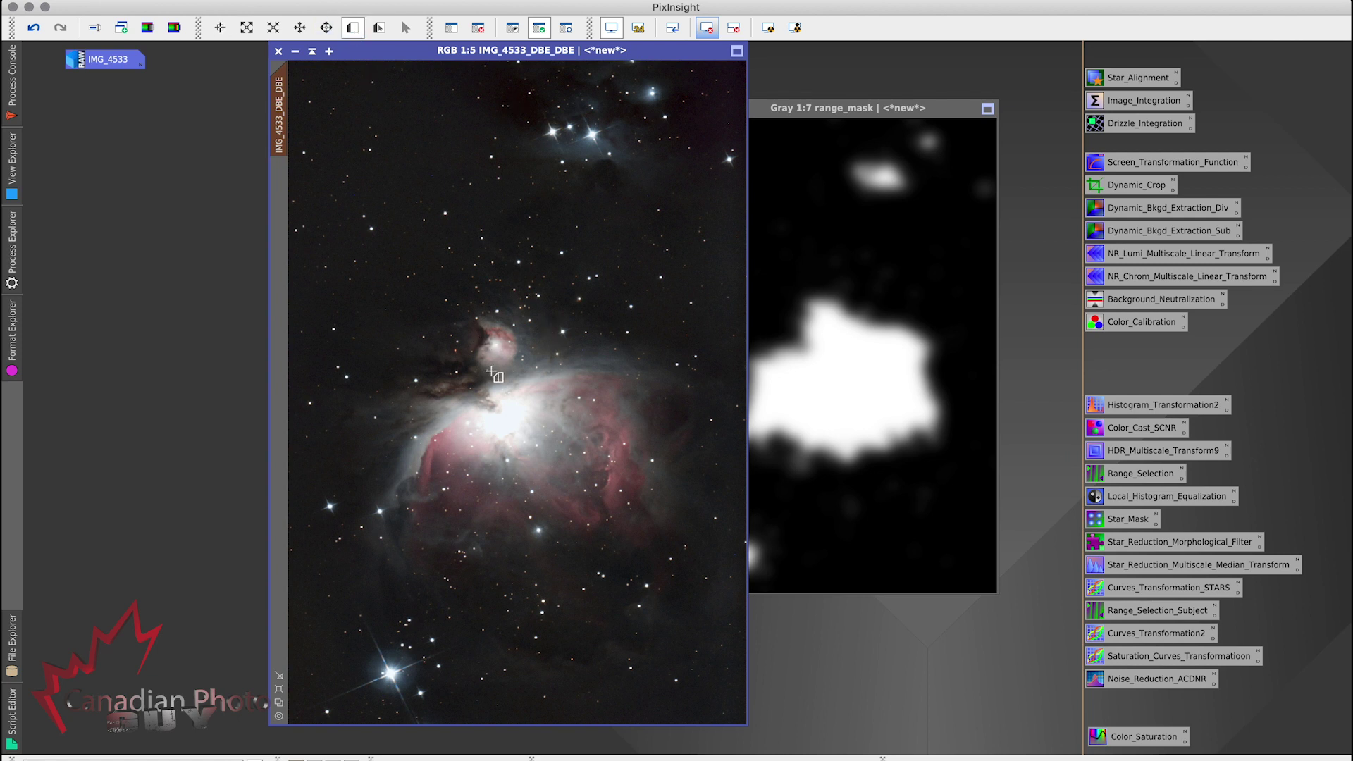
left_click_drag(492, 372, 592, 452)
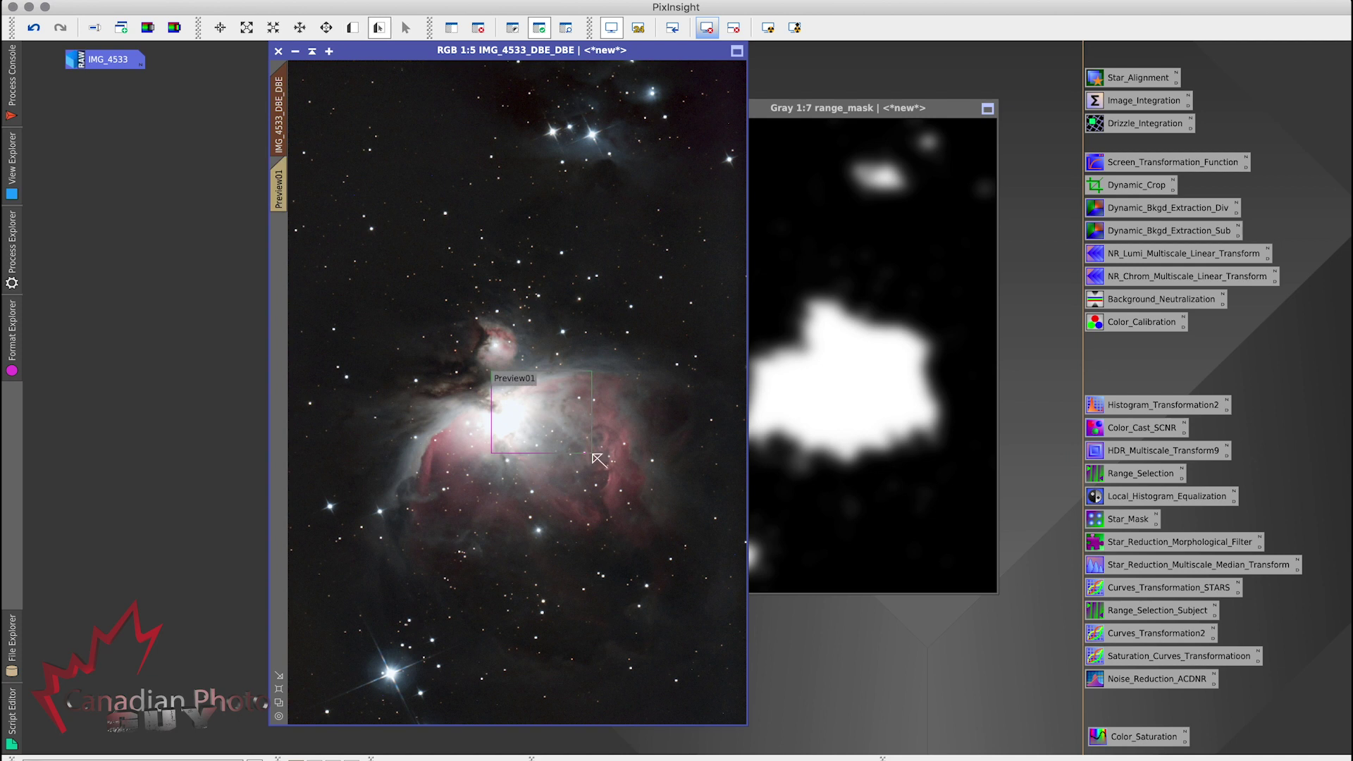
left_click(279, 189)
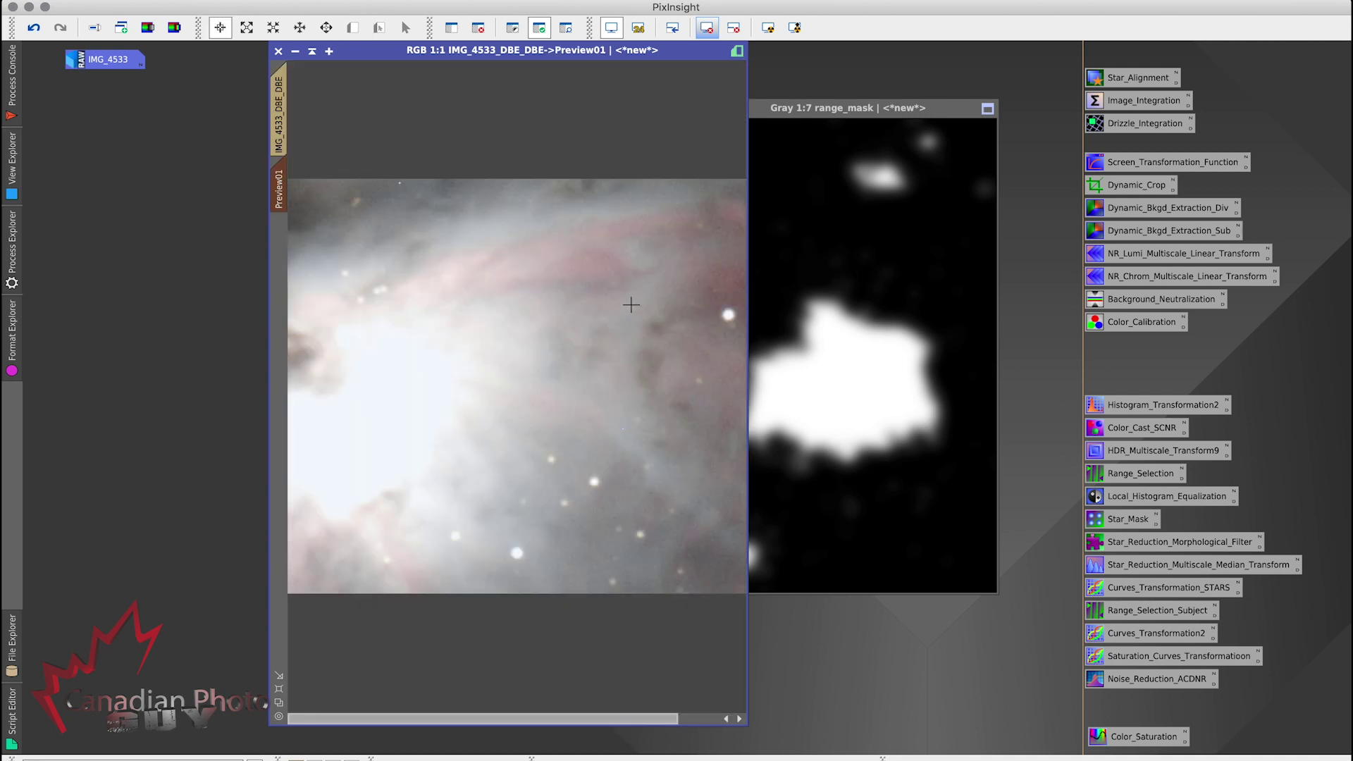
scroll(631, 305, "up", 1)
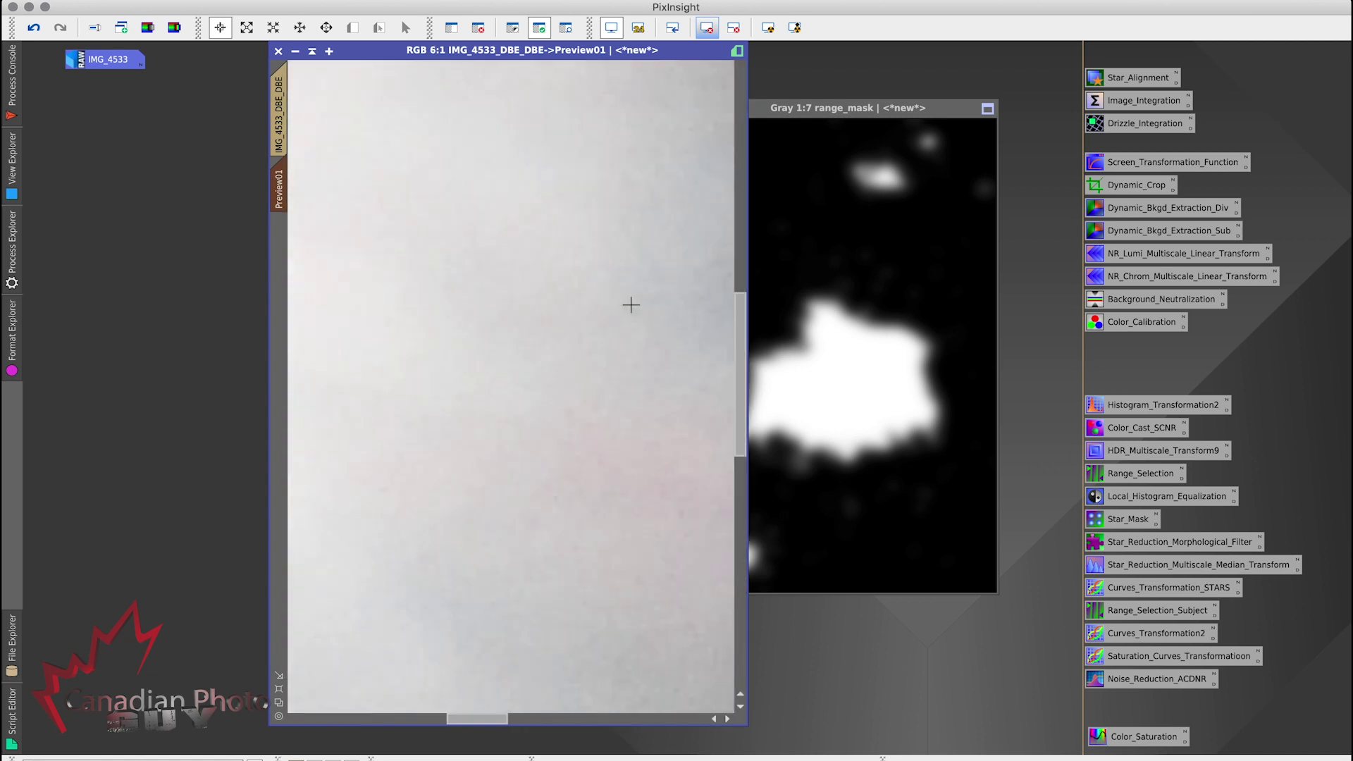
scroll(631, 305, "down", 3)
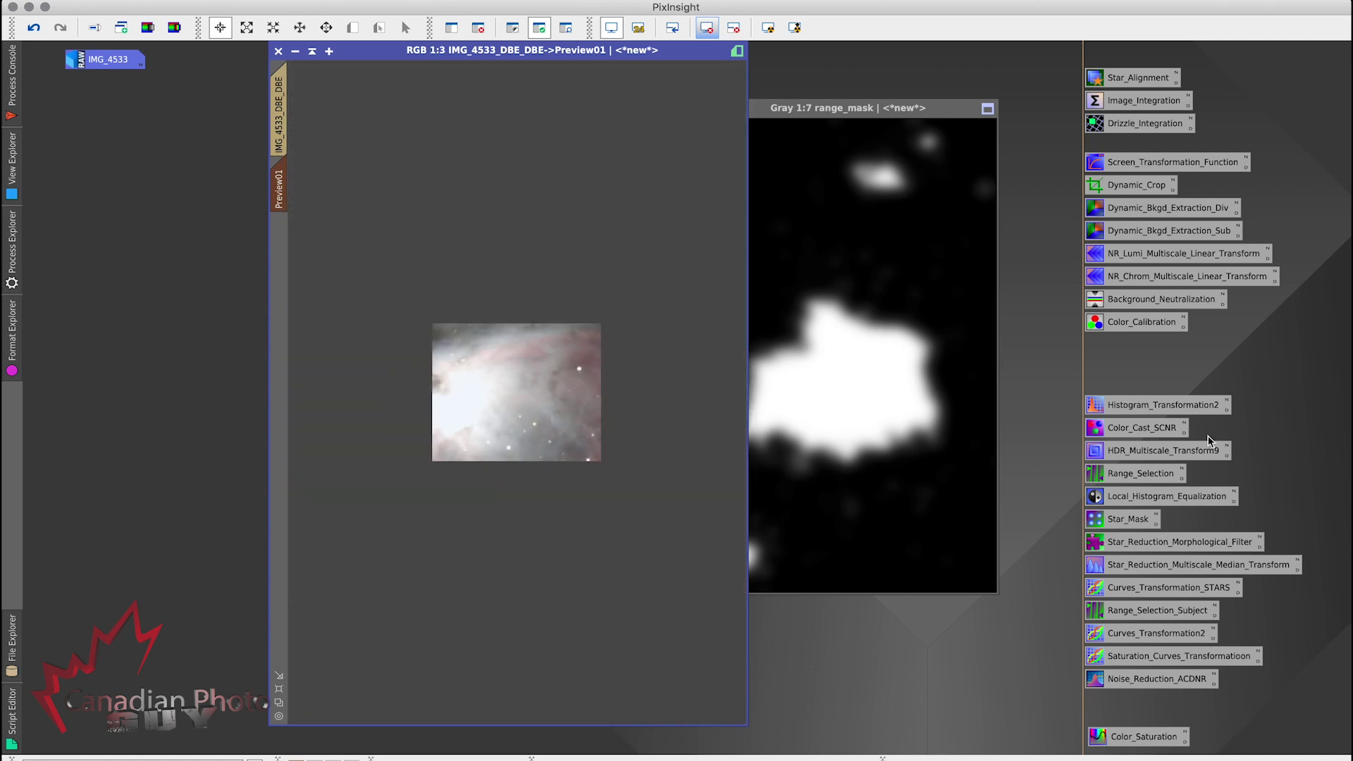
Open HDR_Multiscale_Transform9 and test it on the preview with 6, 7 and finally 8 layers.
double_click(1132, 453)
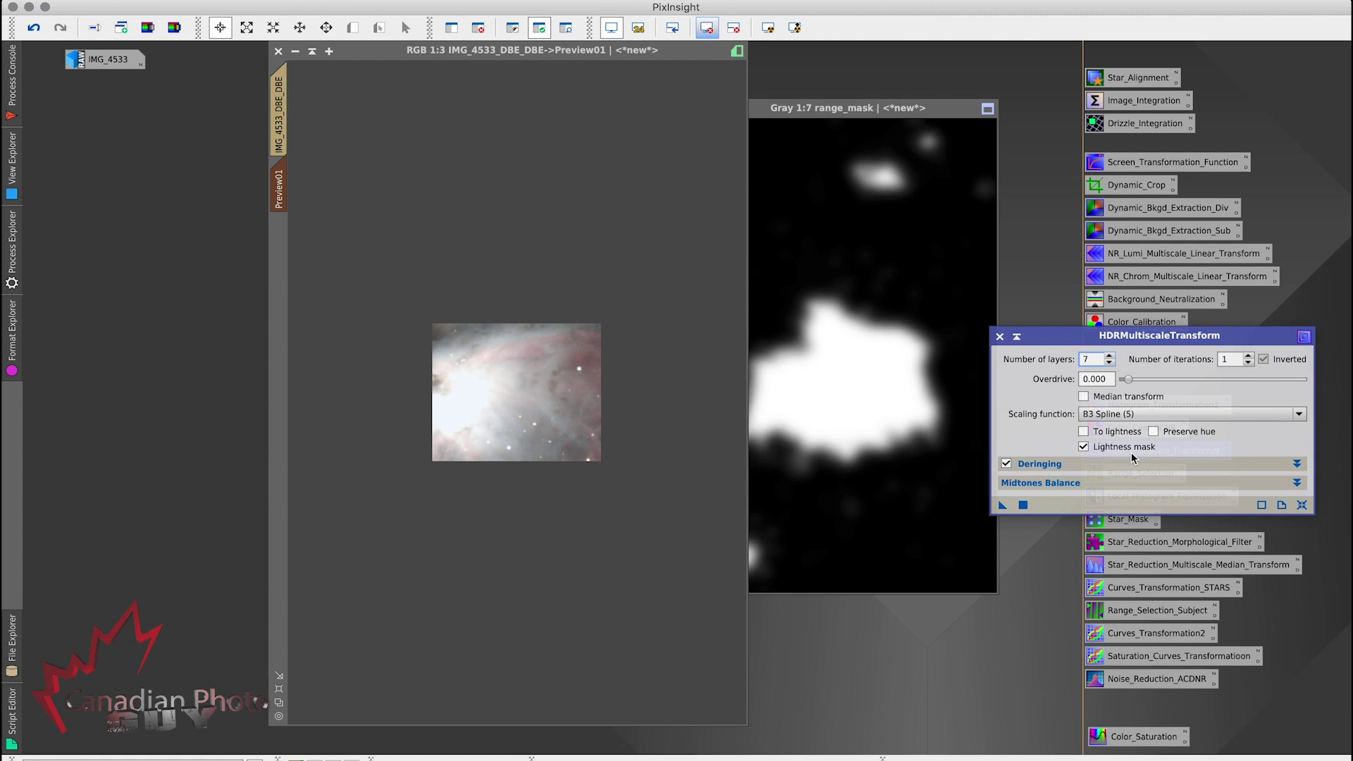
left_click(1110, 363)
left_click_drag(1004, 509, 546, 408)
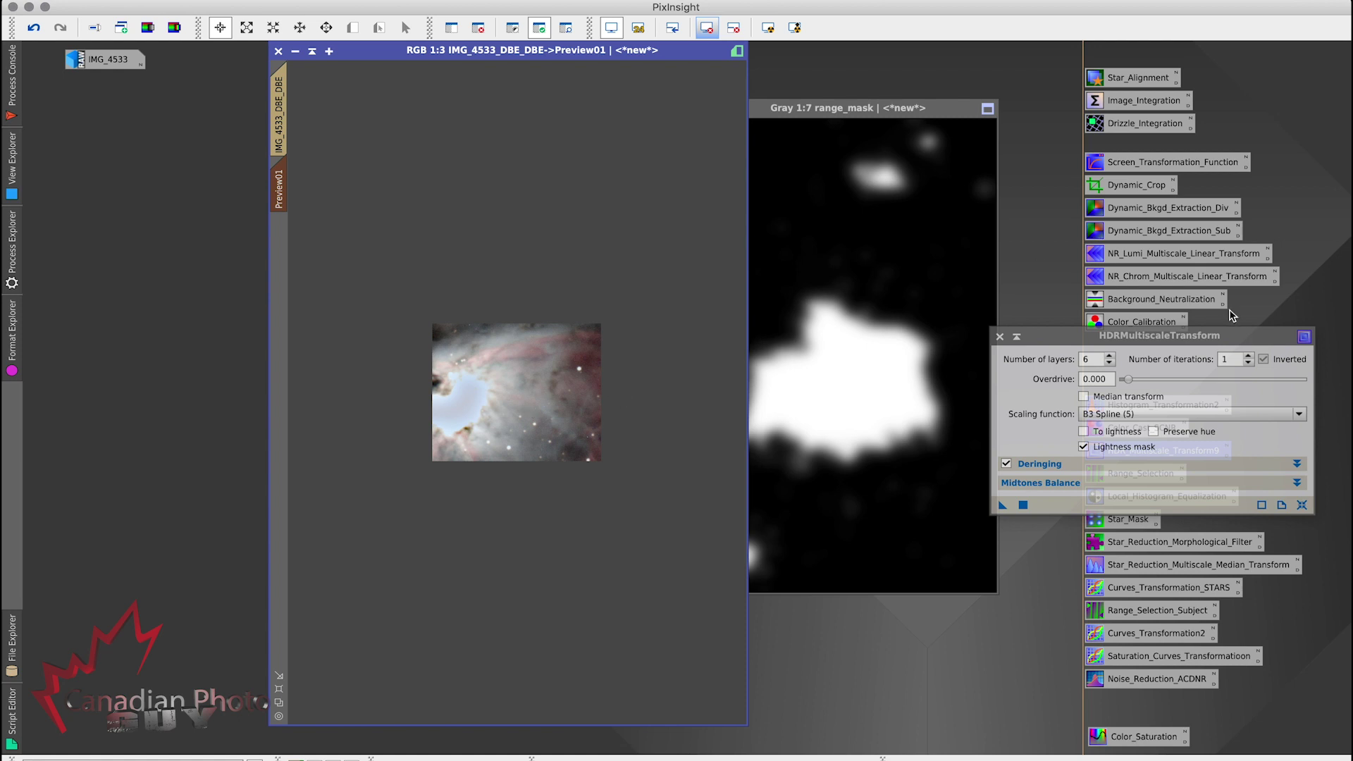
left_click(1111, 356)
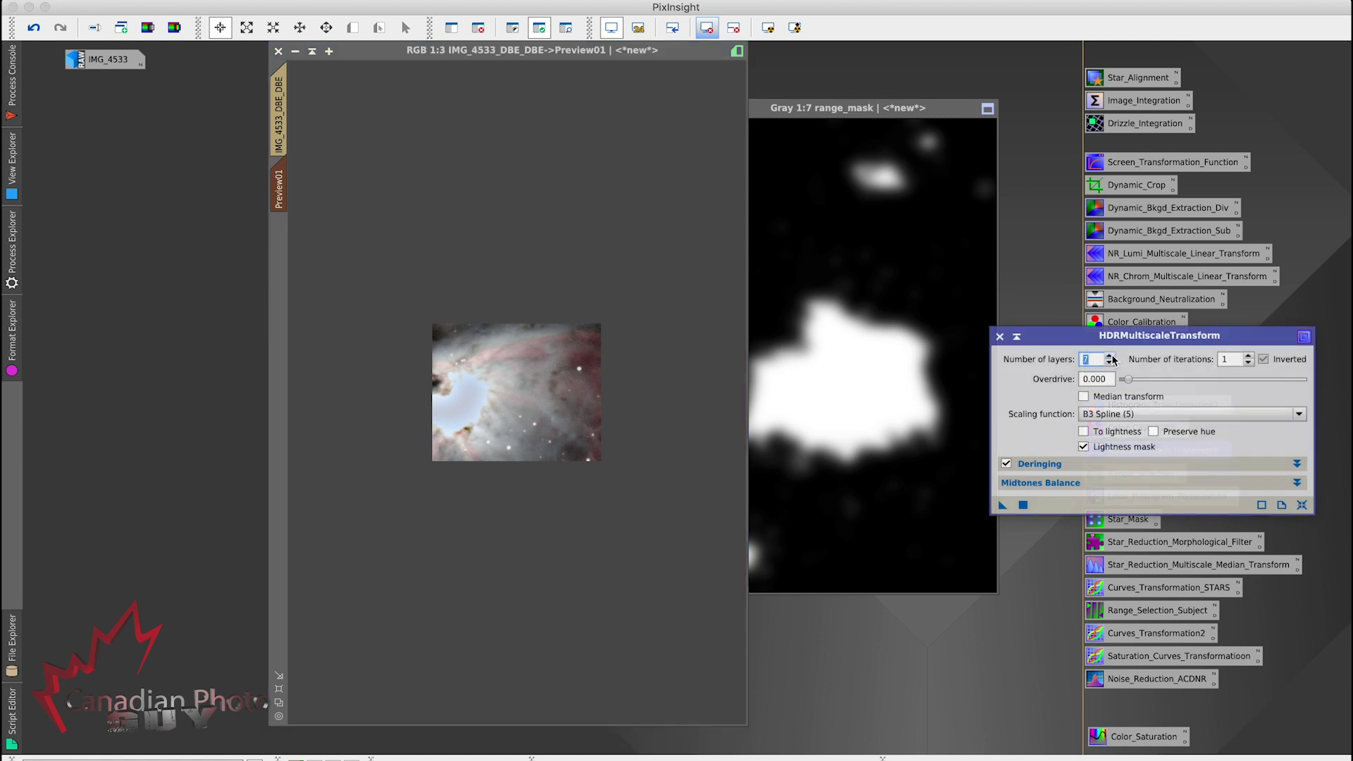
left_click_drag(1004, 509, 559, 426)
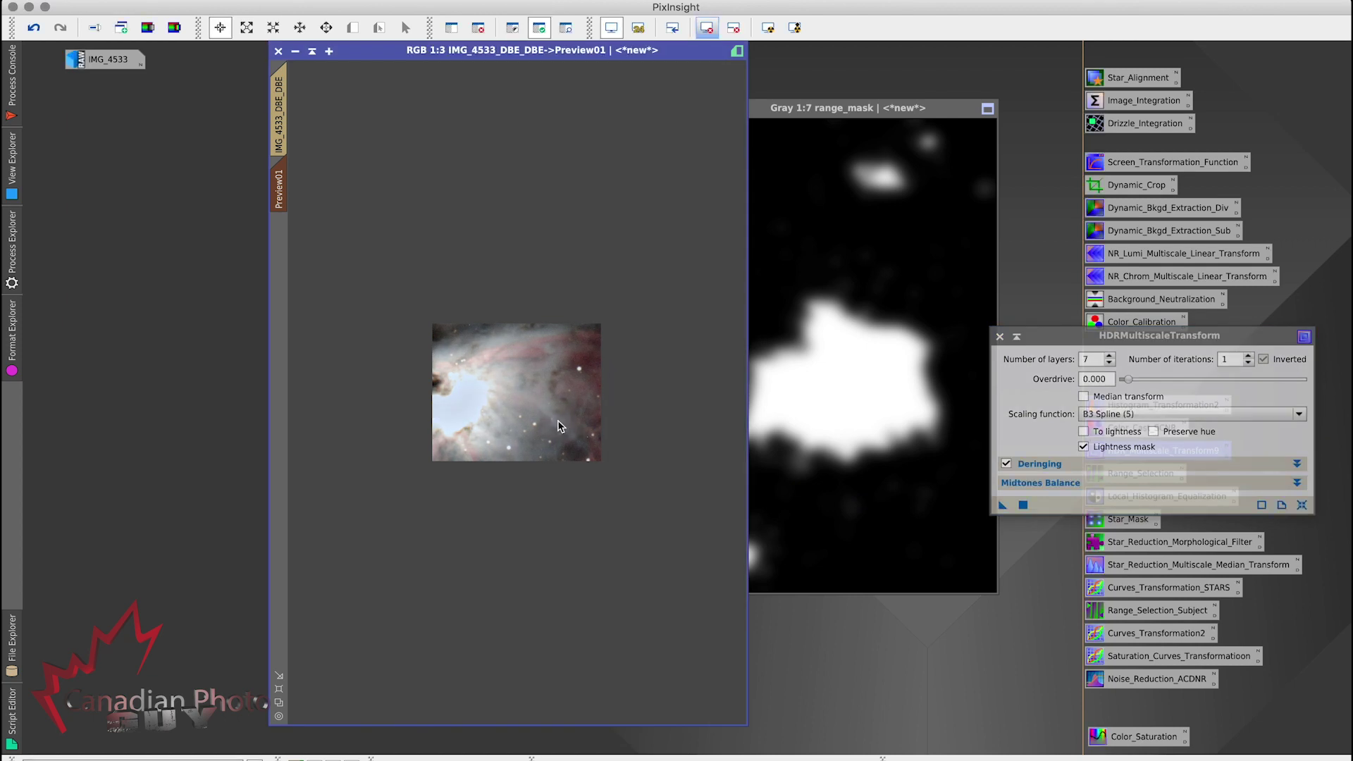
left_click(1111, 356)
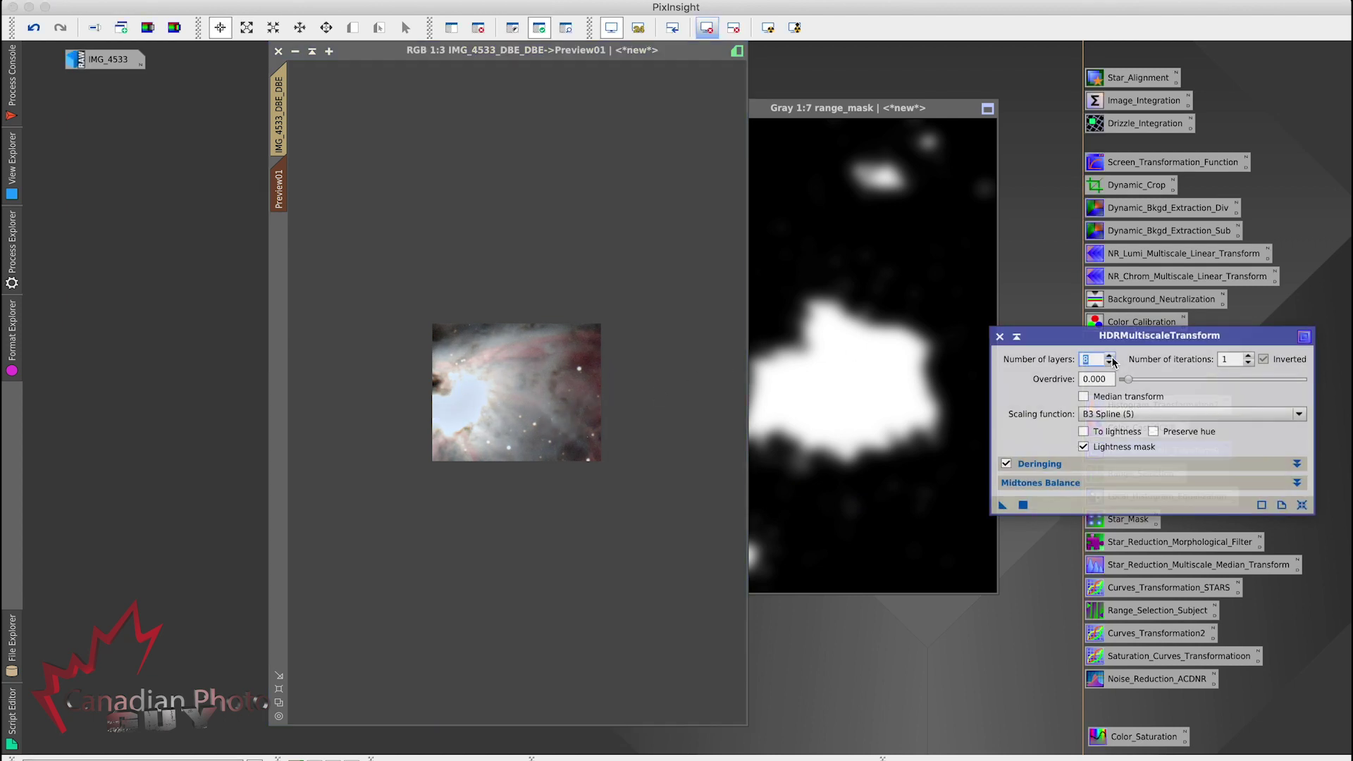
left_click(1003, 507)
left_click_drag(1003, 507, 557, 397)
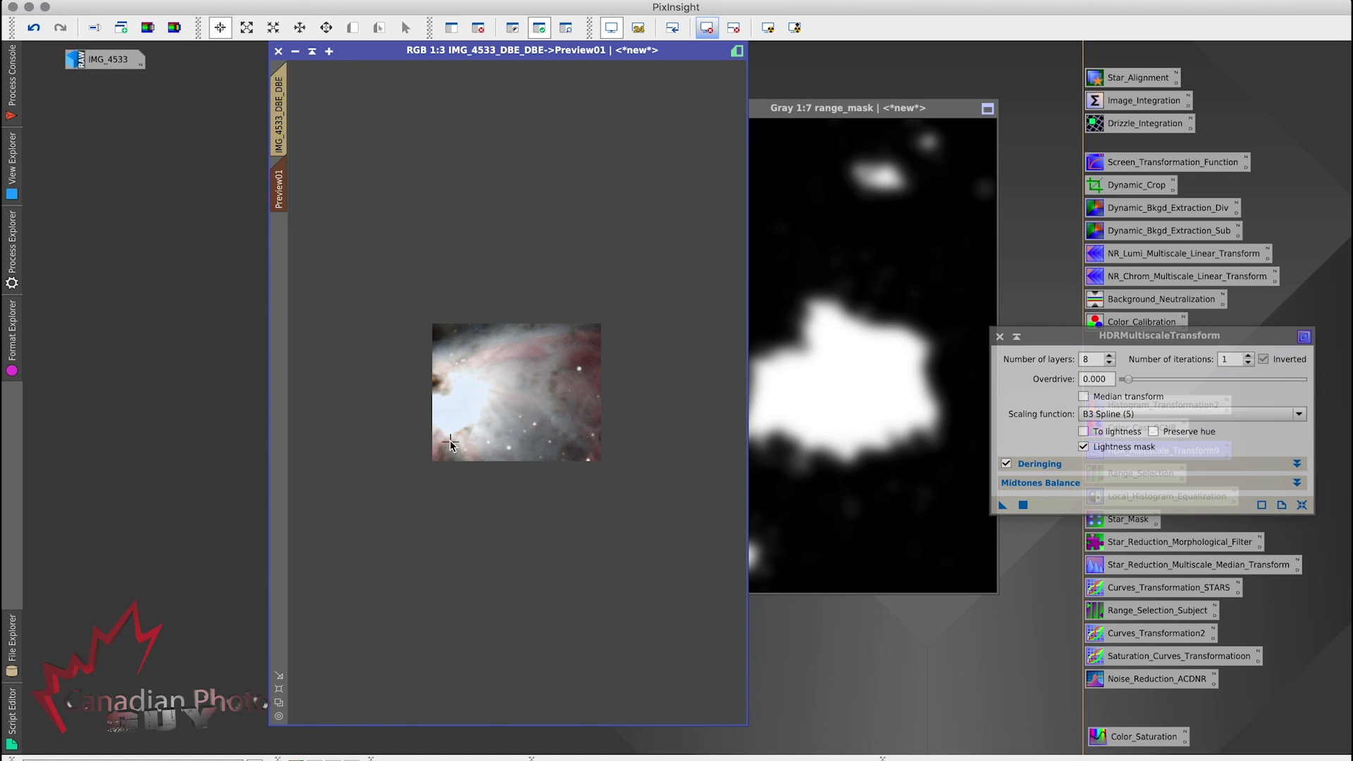
Return to the full IMG_4533_DBE_DBE view, apply HDRMultiscaleTransform with 8 layers, and close the process.
left_click(286, 118)
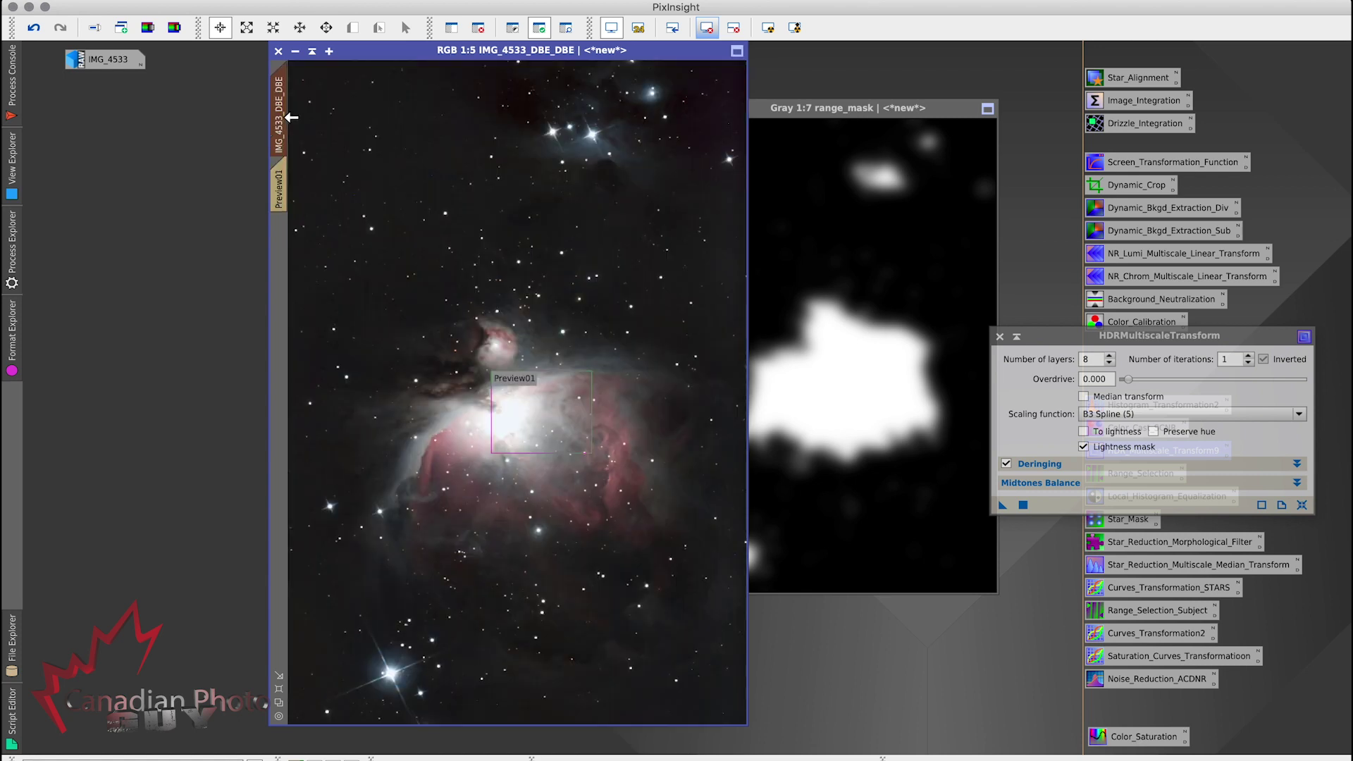
left_click(1024, 504)
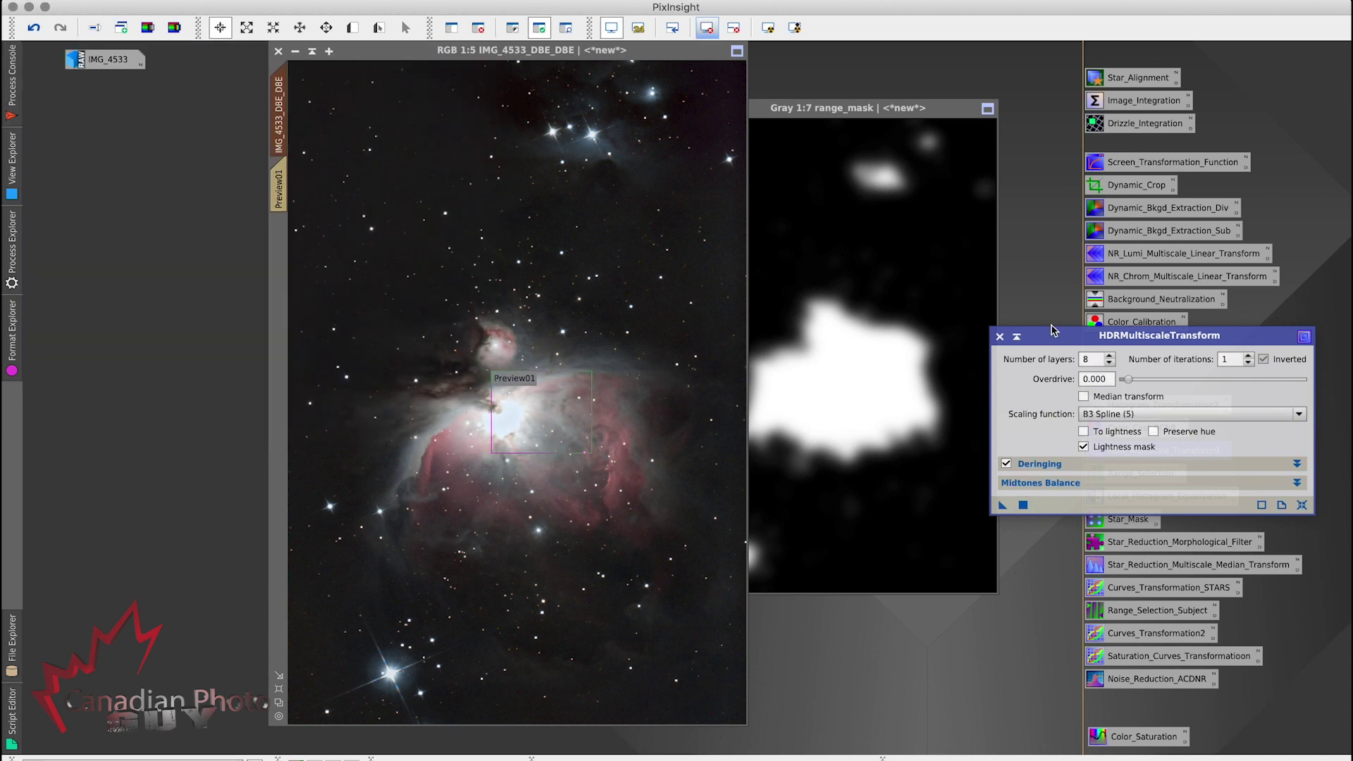
left_click(998, 338)
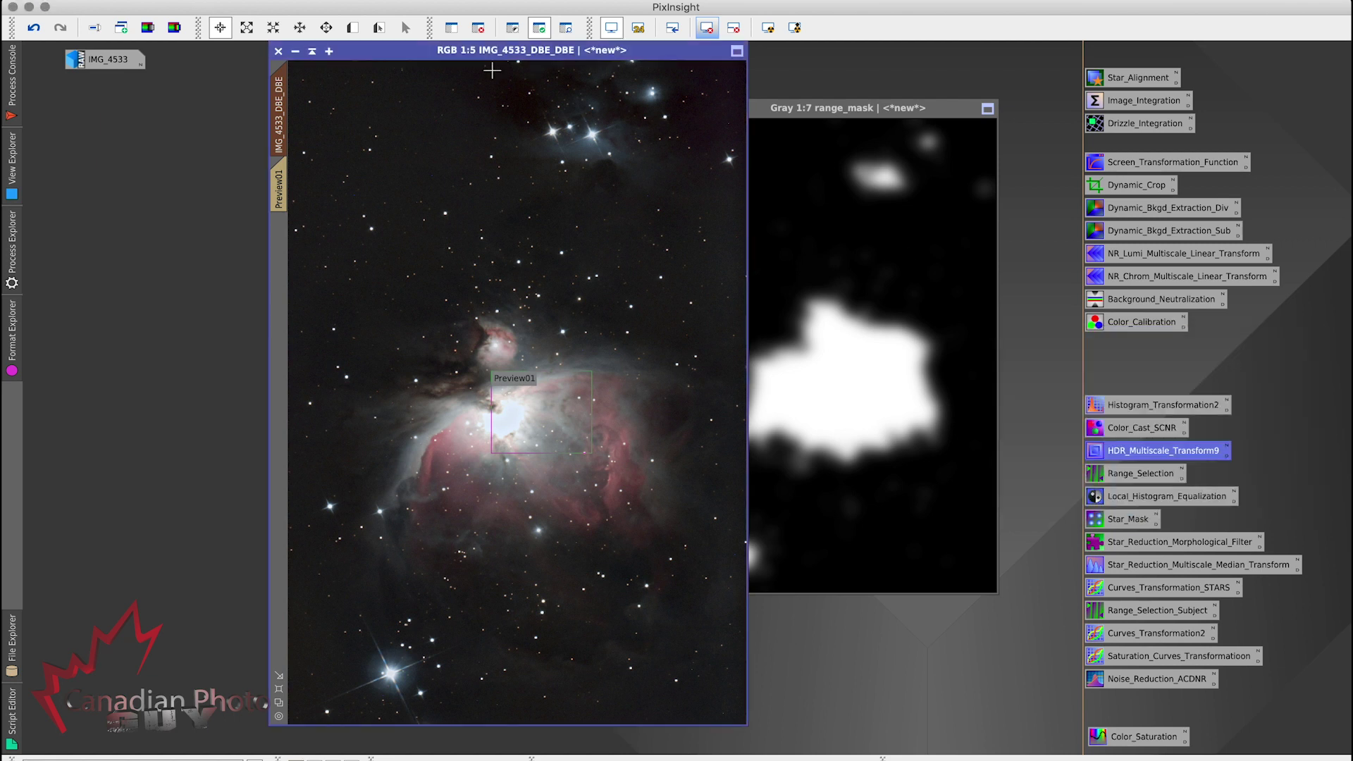
Undo and redo the HDR transform twice to compare the nebula core before and after.
left_click(33, 29)
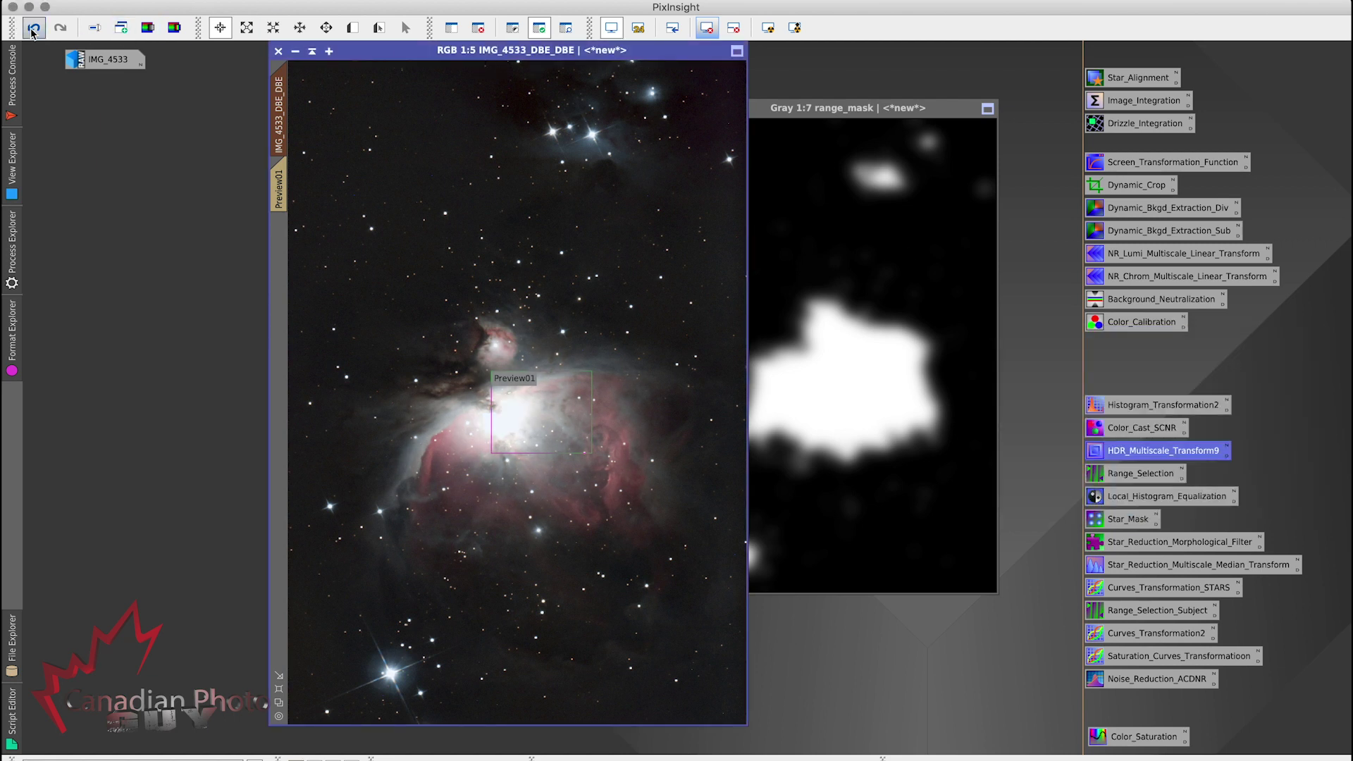
left_click(61, 29)
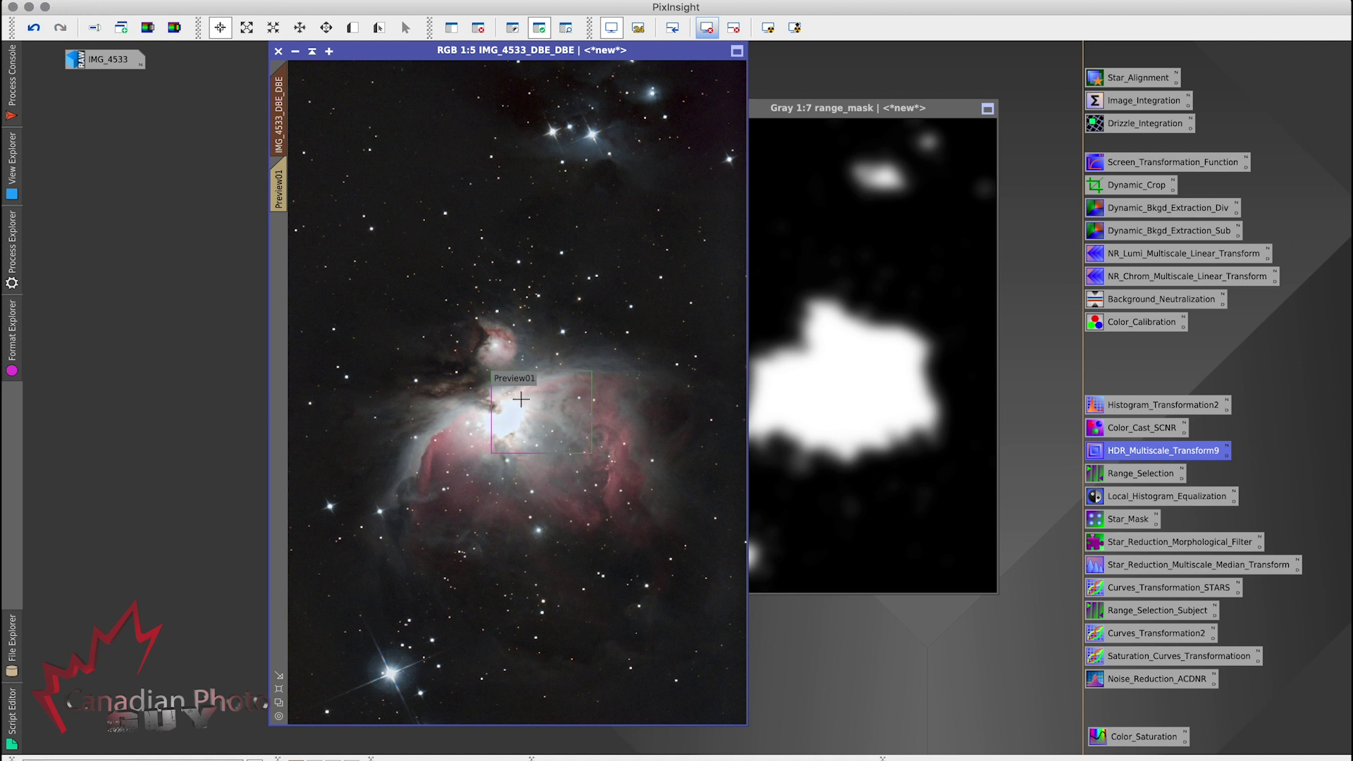
left_click(33, 30)
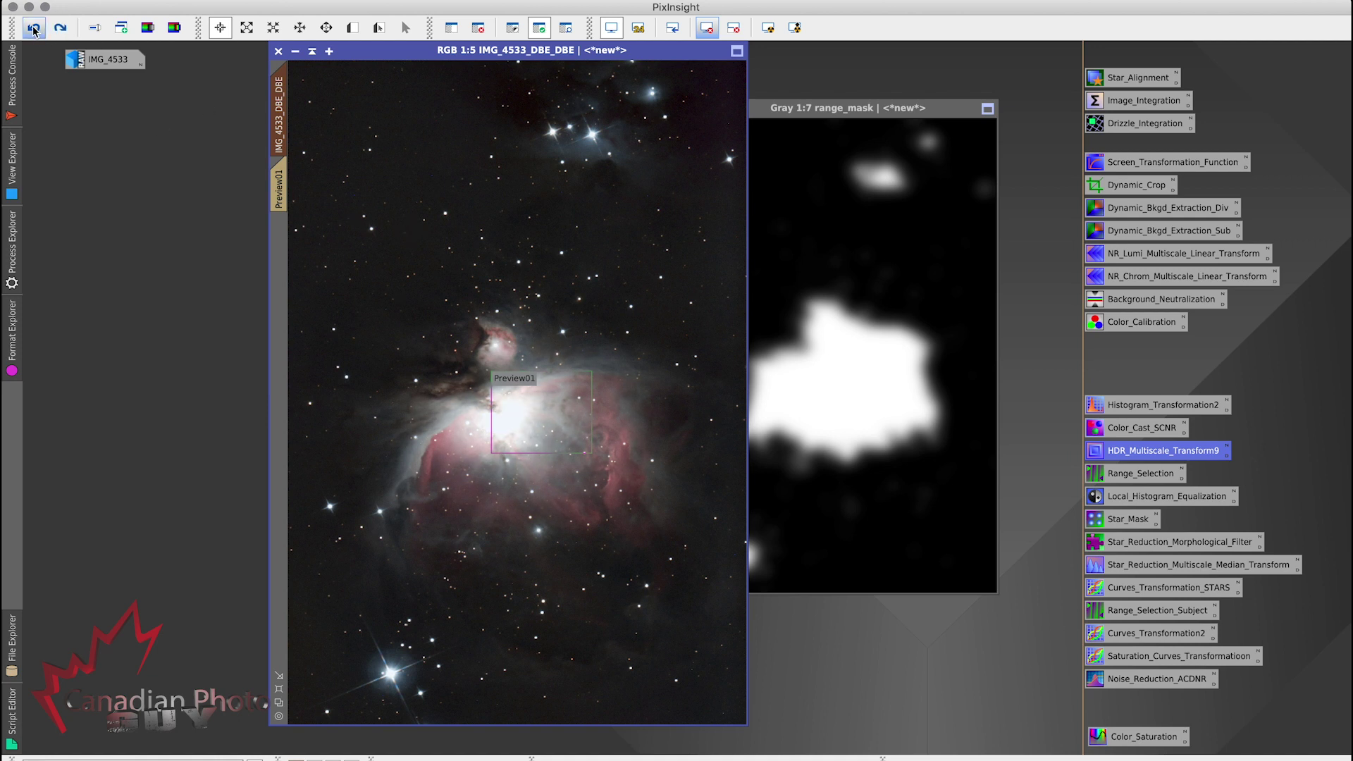
left_click(62, 30)
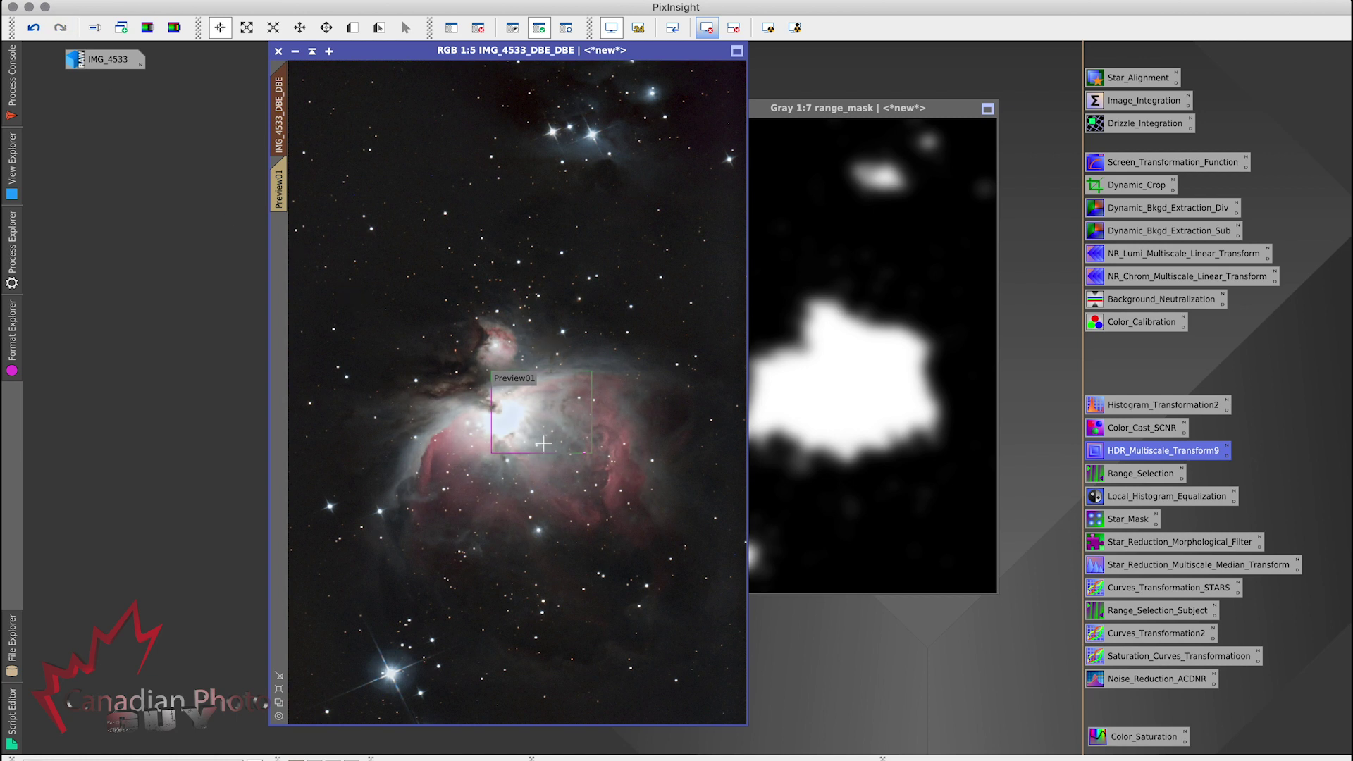
Delete all previews from IMG_4533_DBE_DBE.
left_click(299, 2)
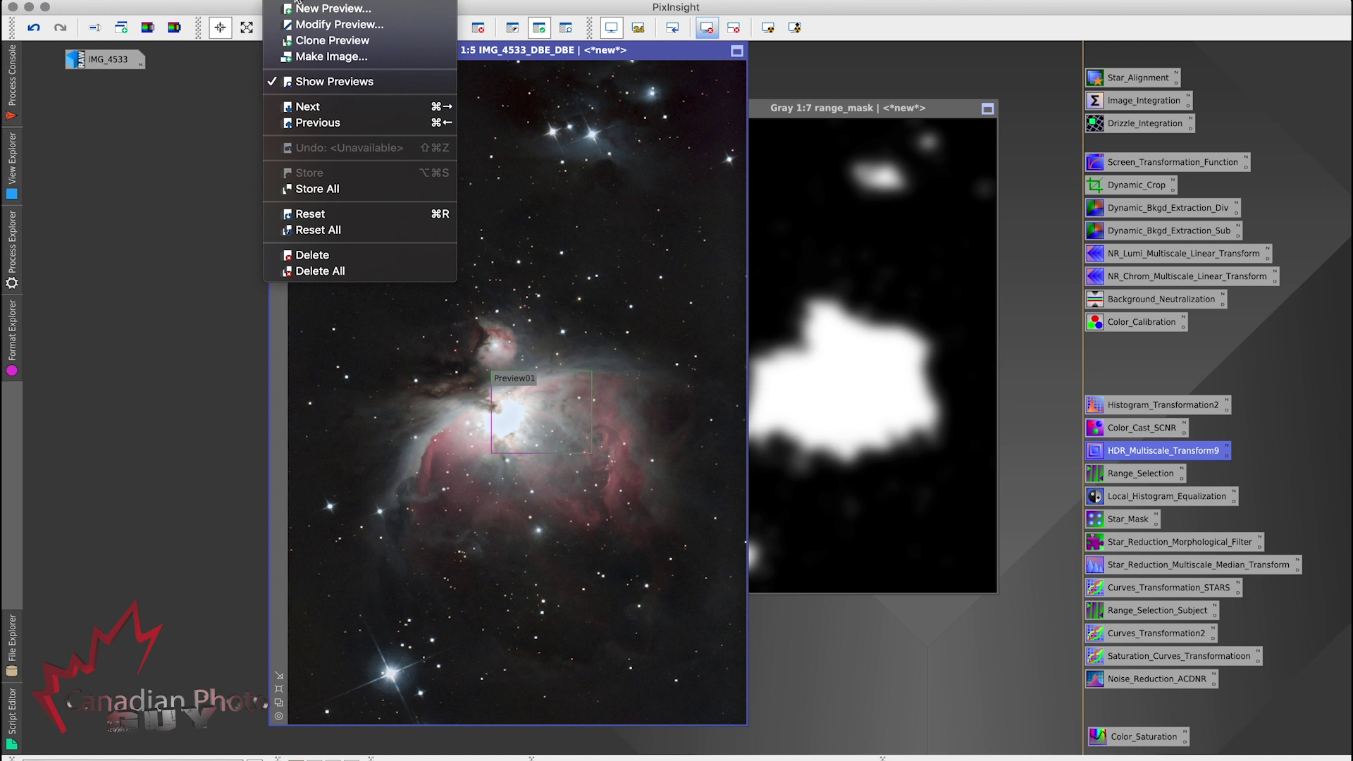
left_click(340, 271)
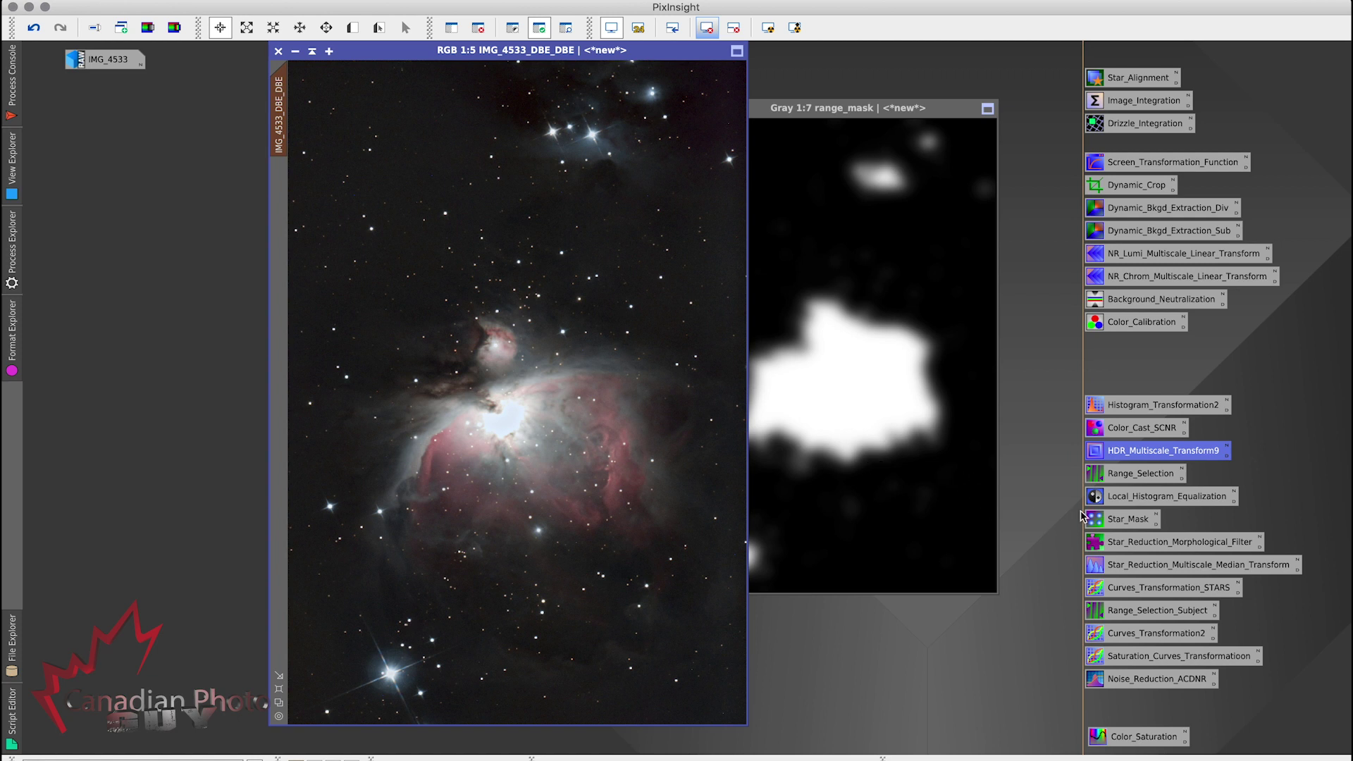
Open Local_Histogram_Equalization, compare its effect in the real-time preview, and set the amount to 0.100.
double_click(1154, 498)
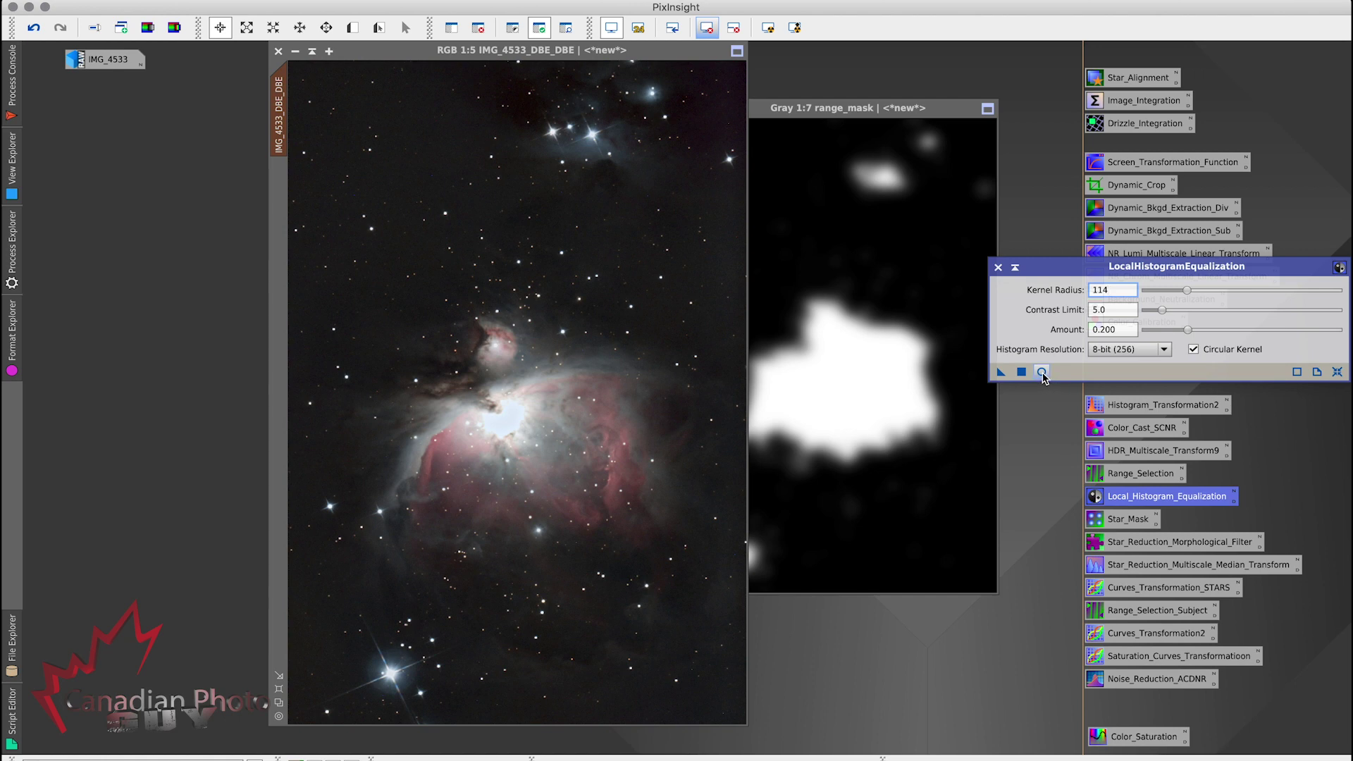
left_click(1042, 372)
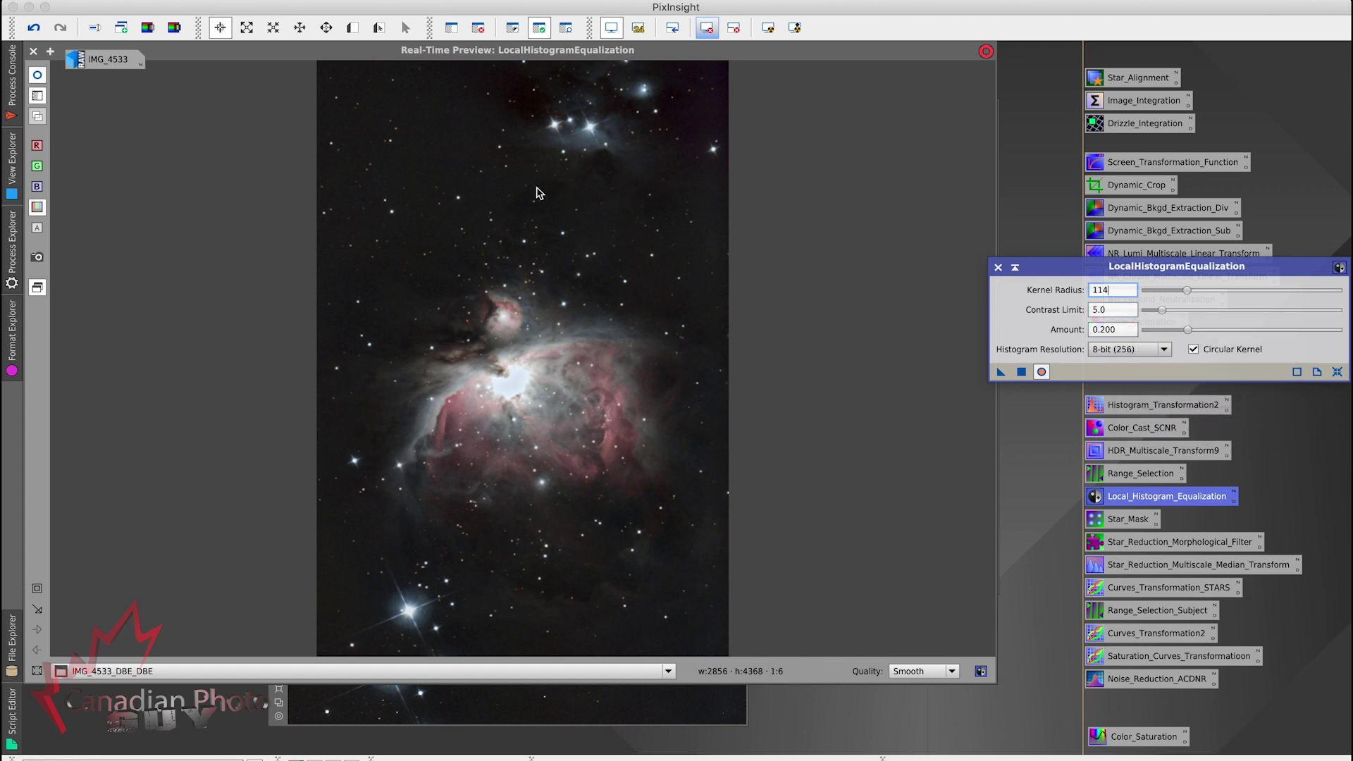
left_click(38, 74)
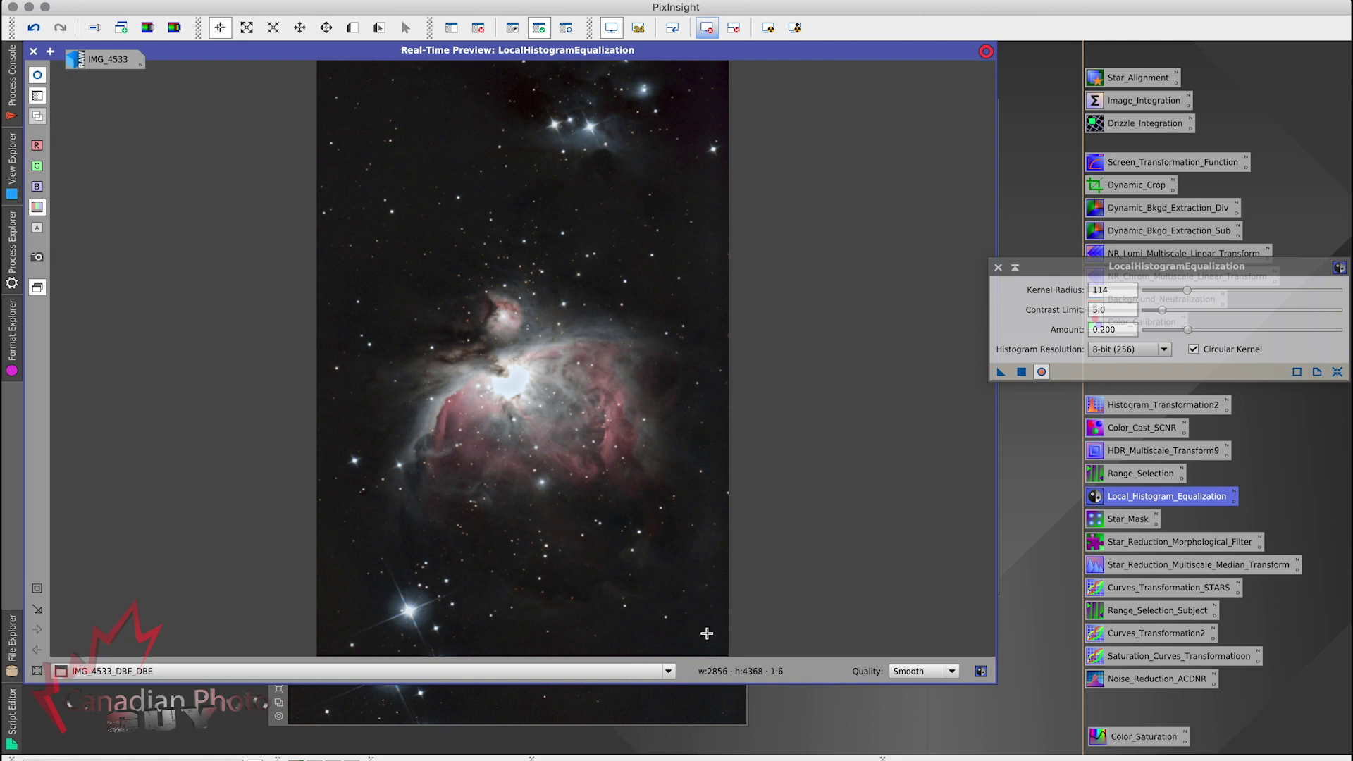
left_click(1190, 331)
mouse_move(1189, 333)
left_mouse_down()
mouse_move(1230, 334)
mouse_move(1173, 334)
left_mouse_up()
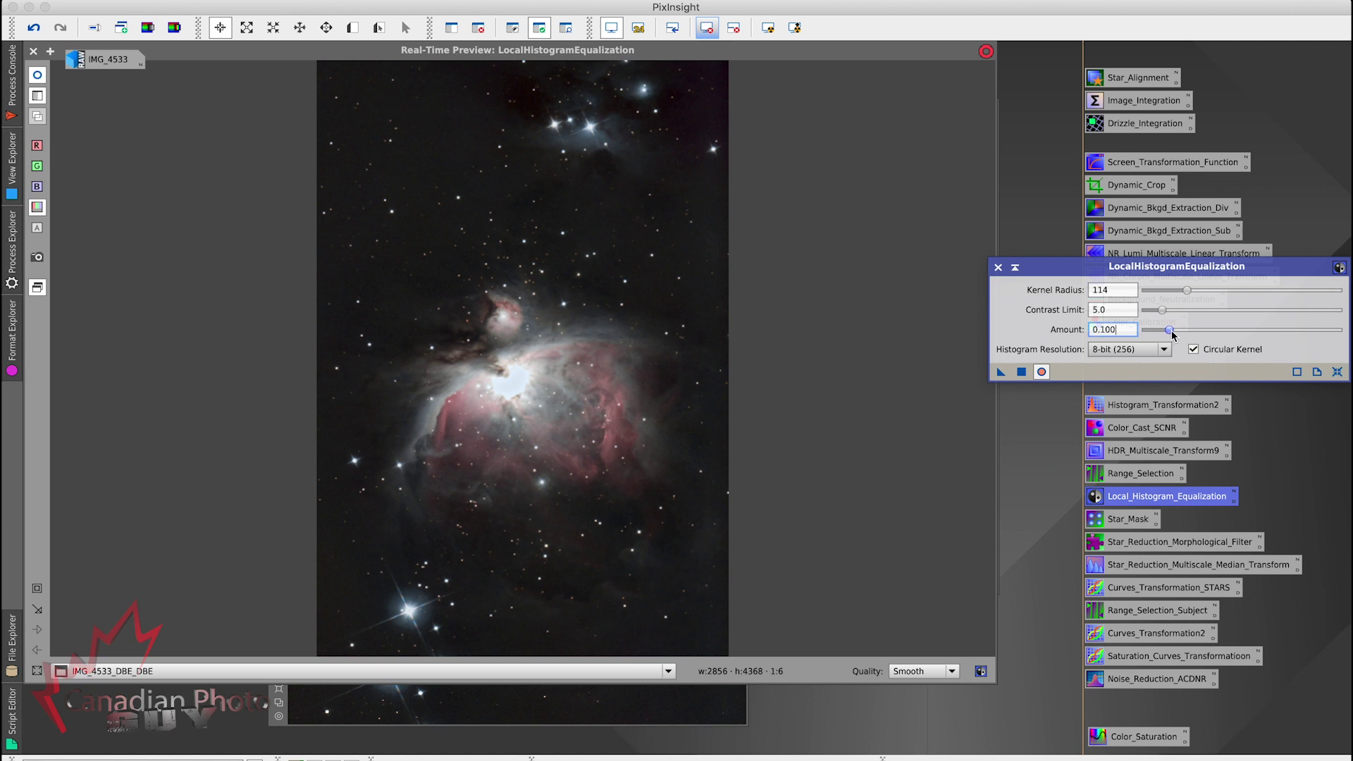
left_click(38, 75)
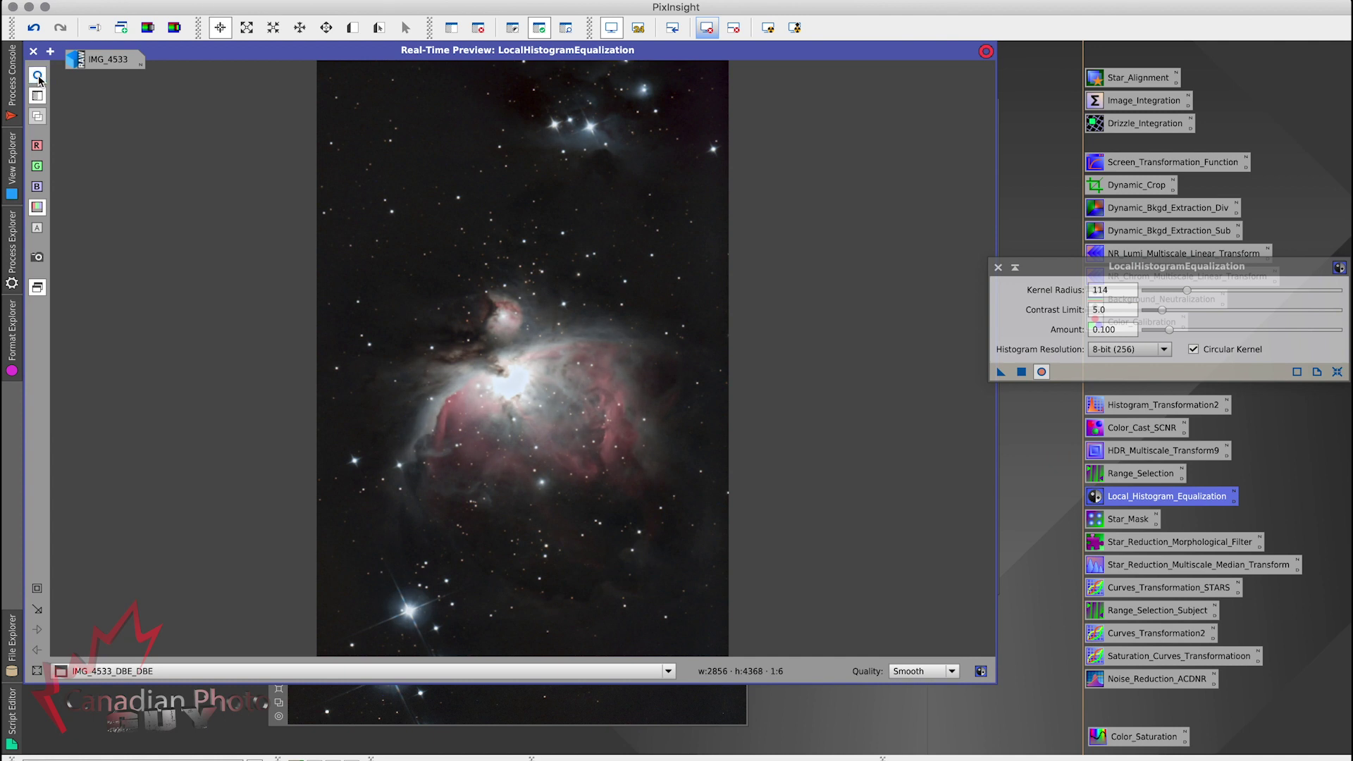
Apply LocalHistogramEqualization to IMG_4533_DBE_DBE, and close its real-time preview and the process.
left_click(1023, 373)
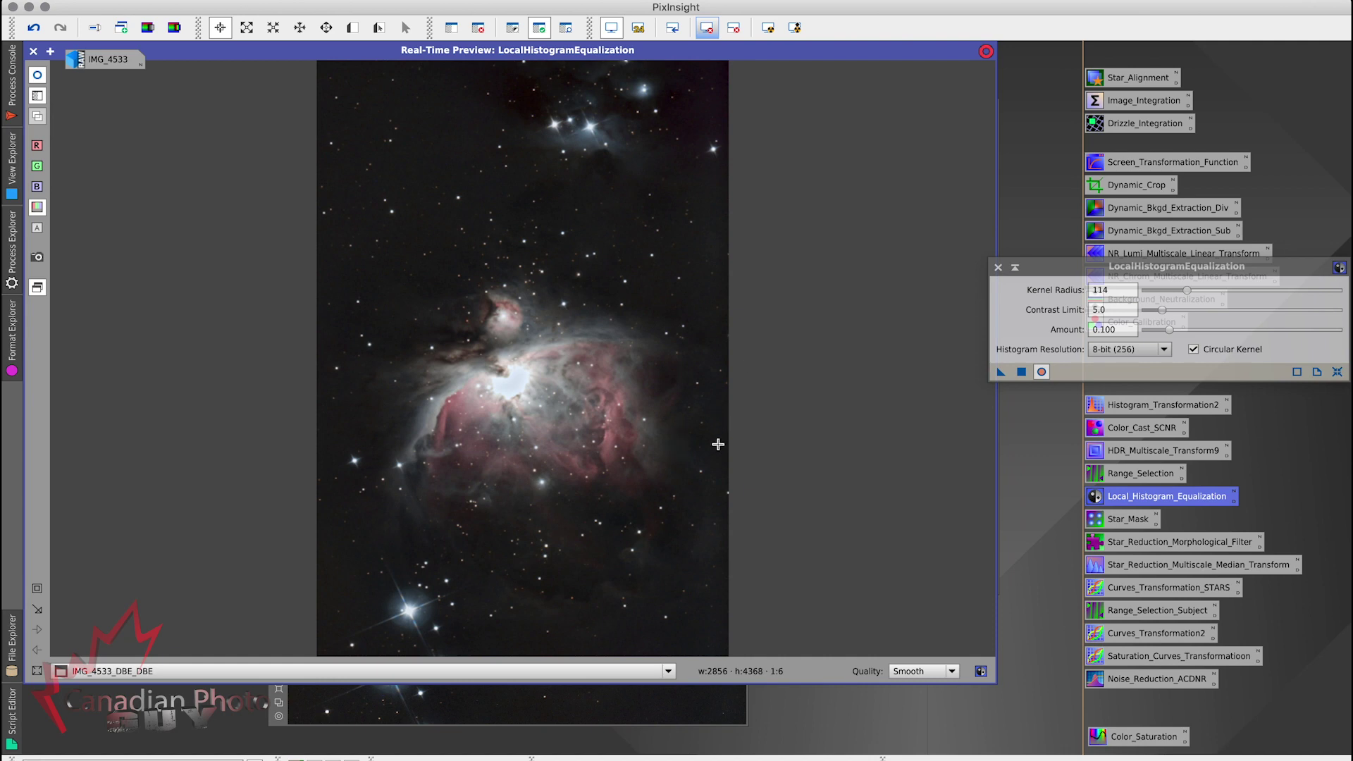
left_click(33, 51)
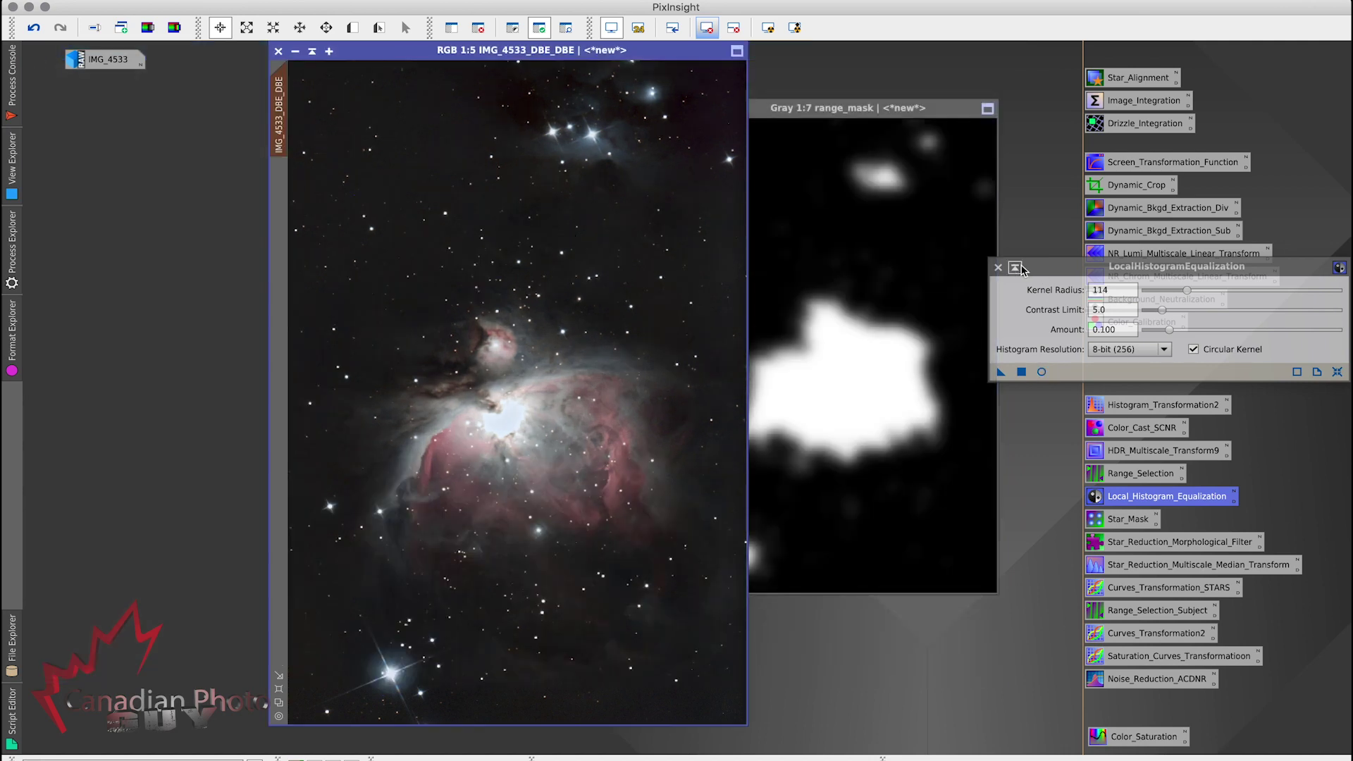
left_click(998, 267)
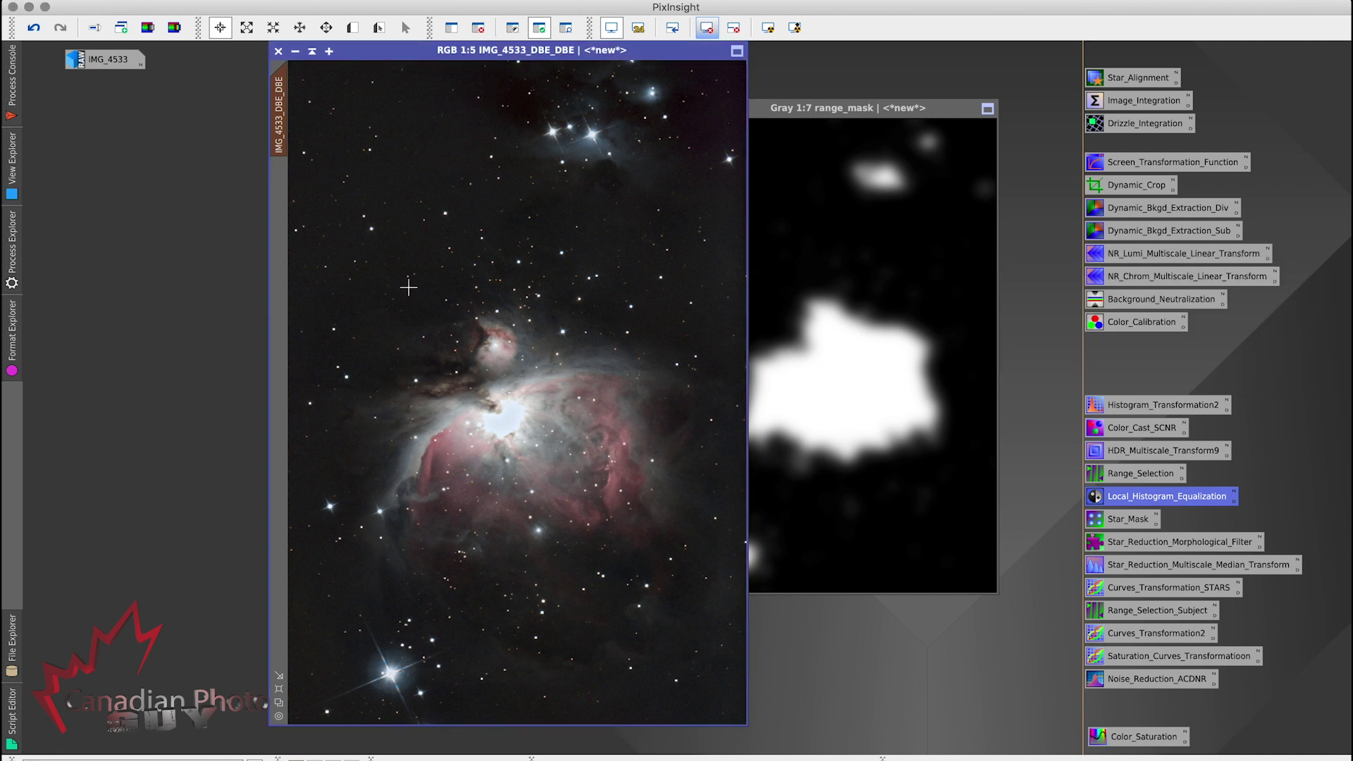
Remove the mask from IMG_4533_DBE_DBE and move the image window aside so it no longer covers range_mask.
left_click(352, 28)
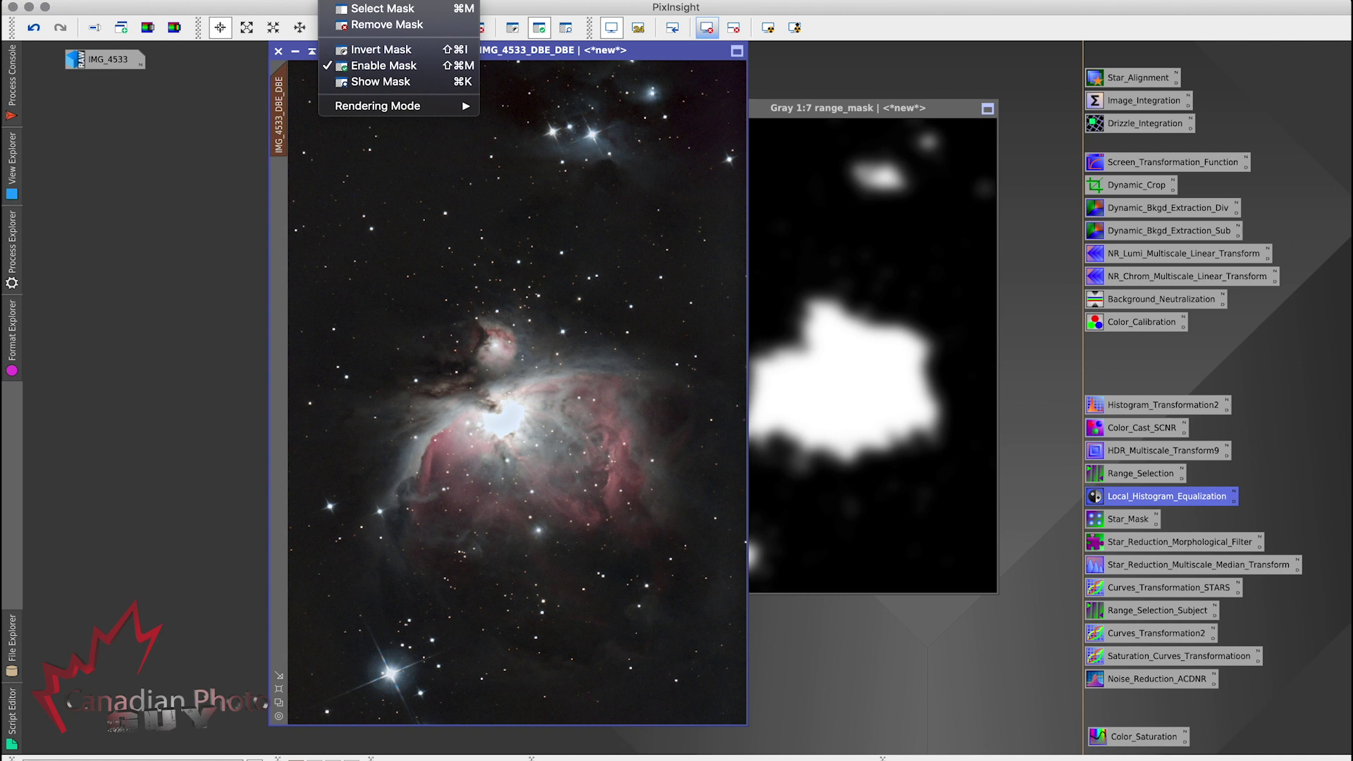
left_click(365, 27)
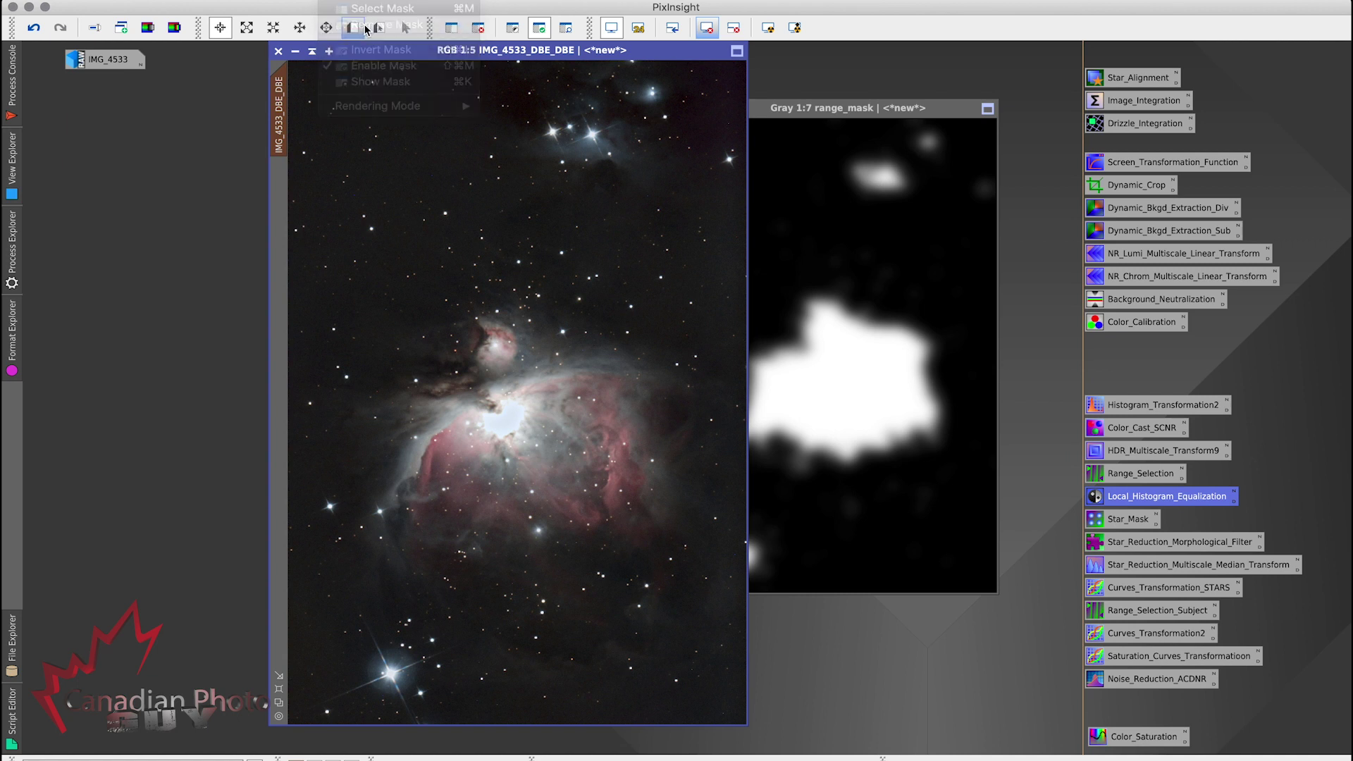
left_click_drag(669, 51, 583, 62)
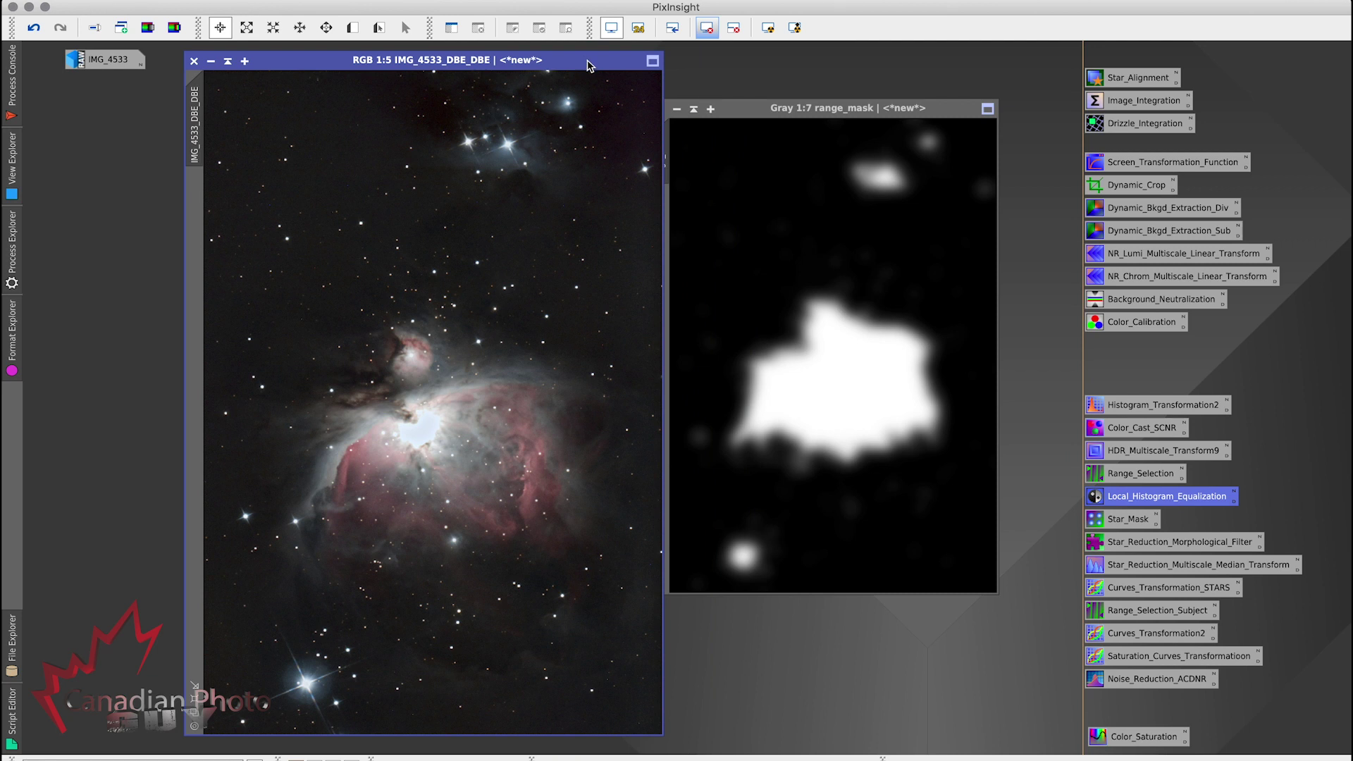
Attach range_mask to IMG_4533_DBE_DBE again and remove it once more.
left_click(775, 113)
left_click_drag(666, 154, 197, 203)
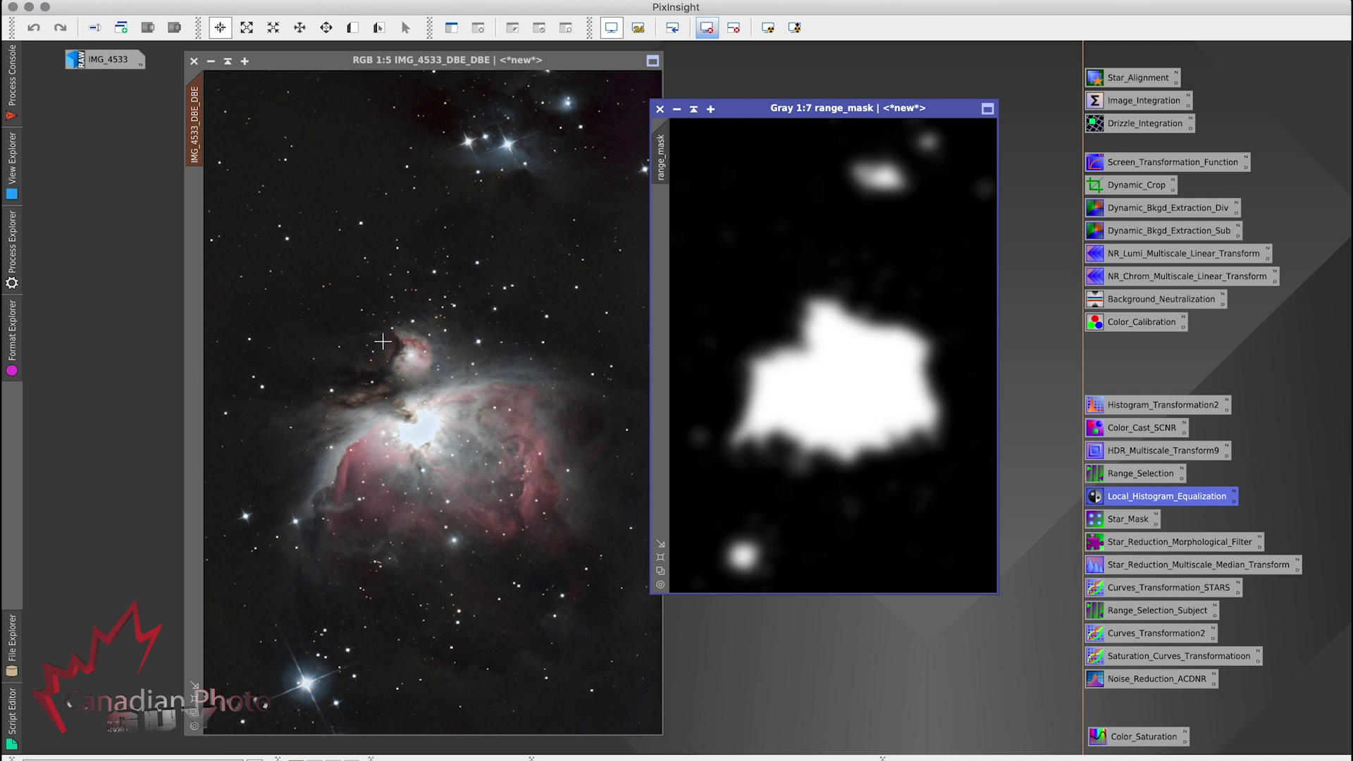
mouse_move(197, 120)
left_click(386, 2)
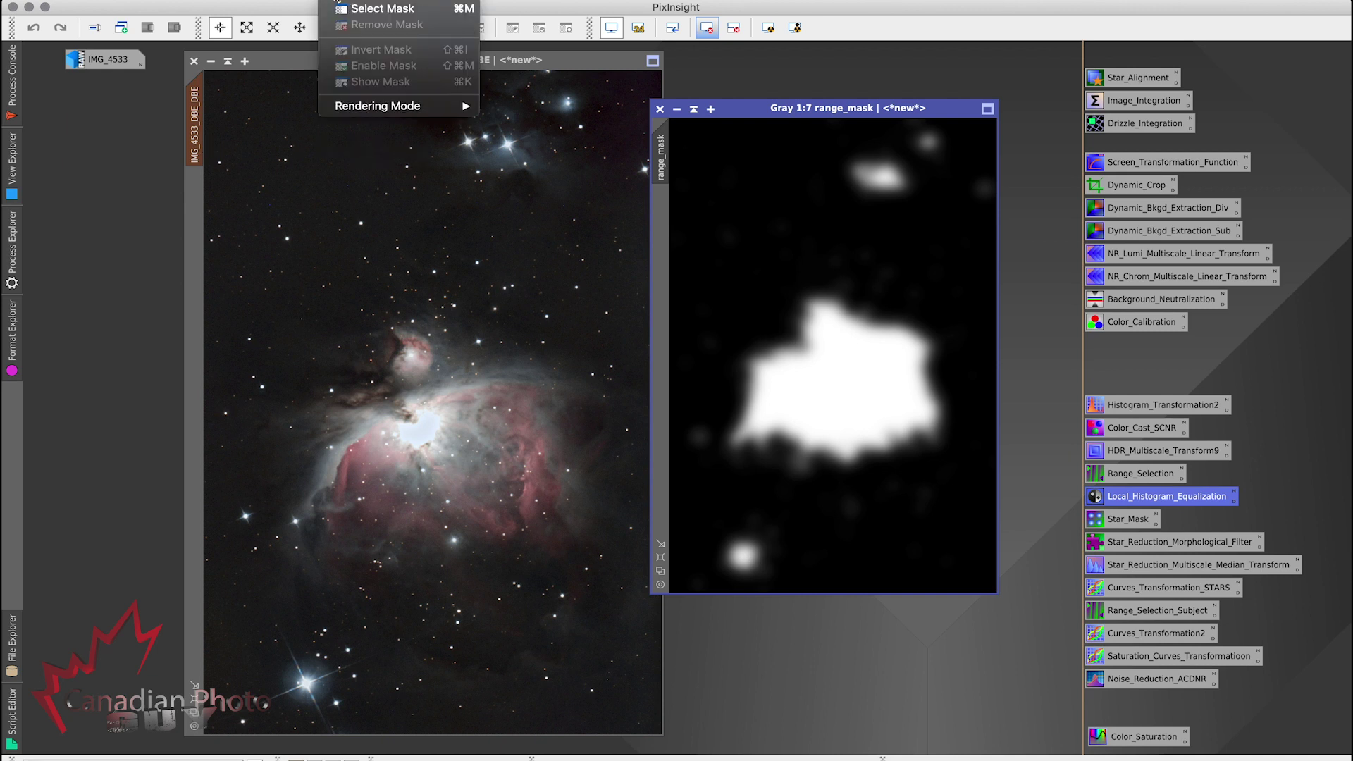
left_click(282, 60)
left_click(308, 64)
left_click(337, 2)
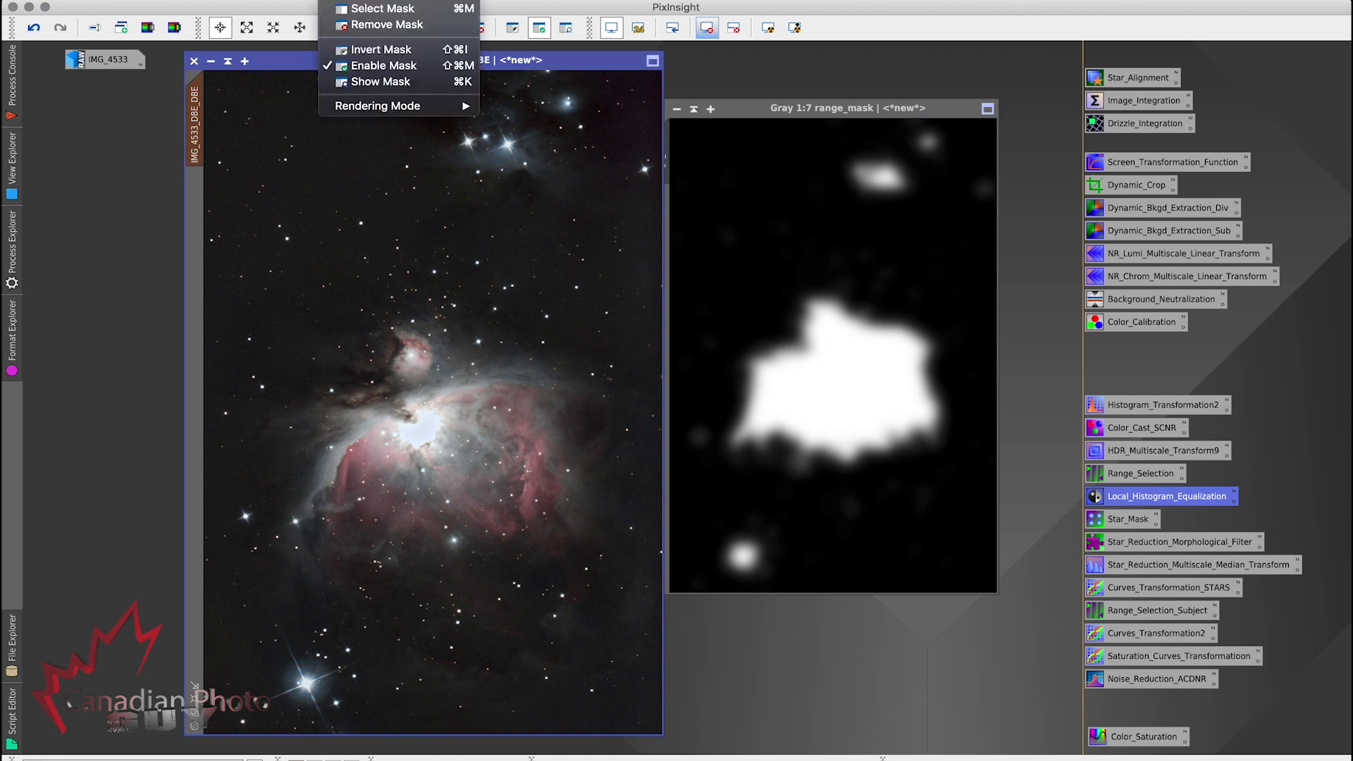
left_click(366, 25)
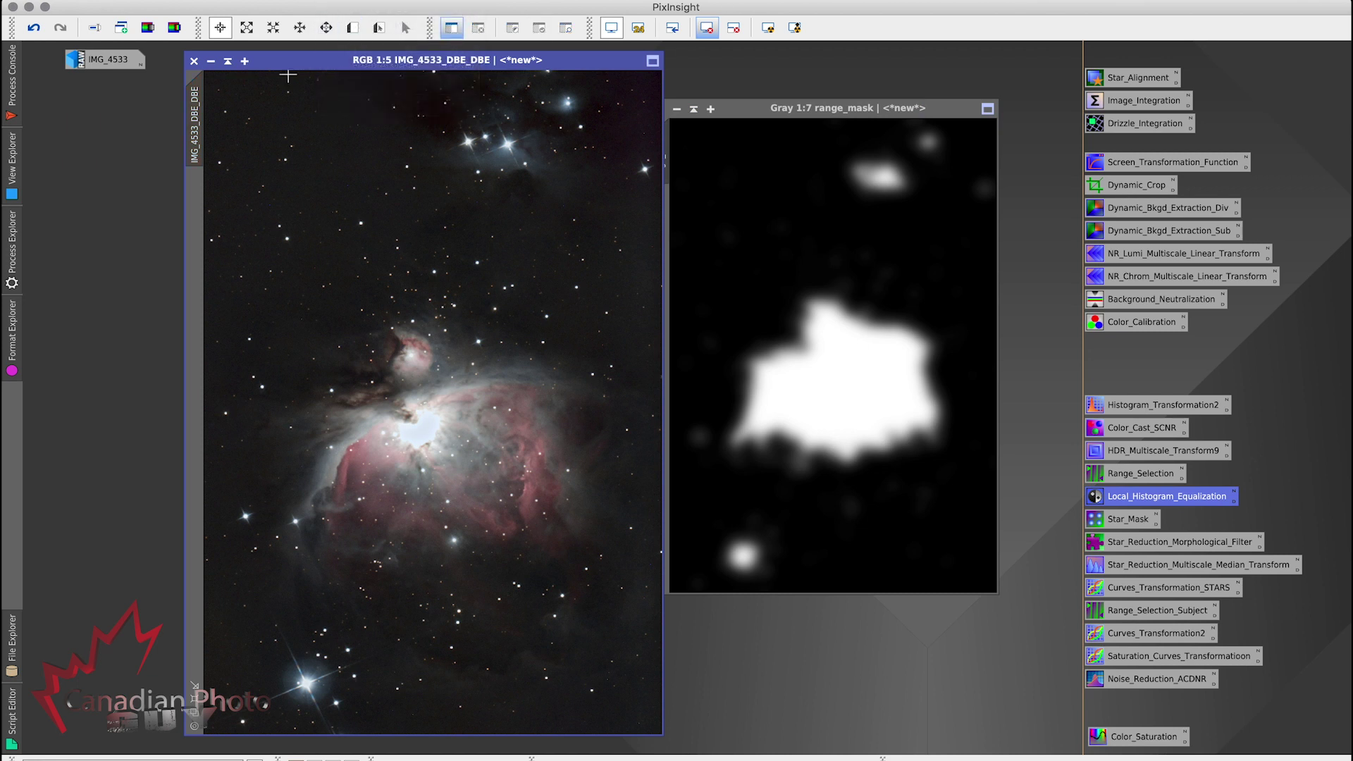
Generate a star mask from IMG_4533_DBE_DBE with the Star_Mask process, move it over range_mask, and close the process.
mouse_move(207, 151)
double_click(1126, 520)
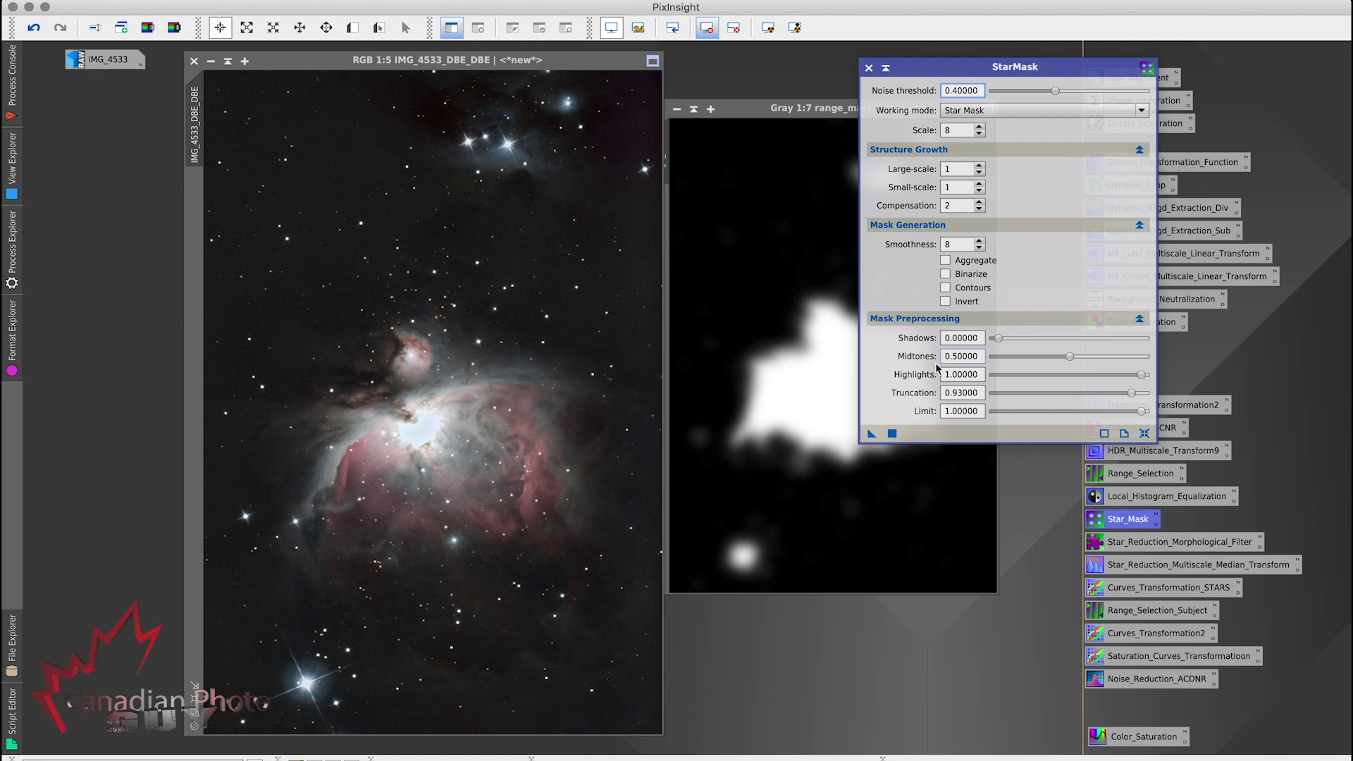
mouse_move(909, 412)
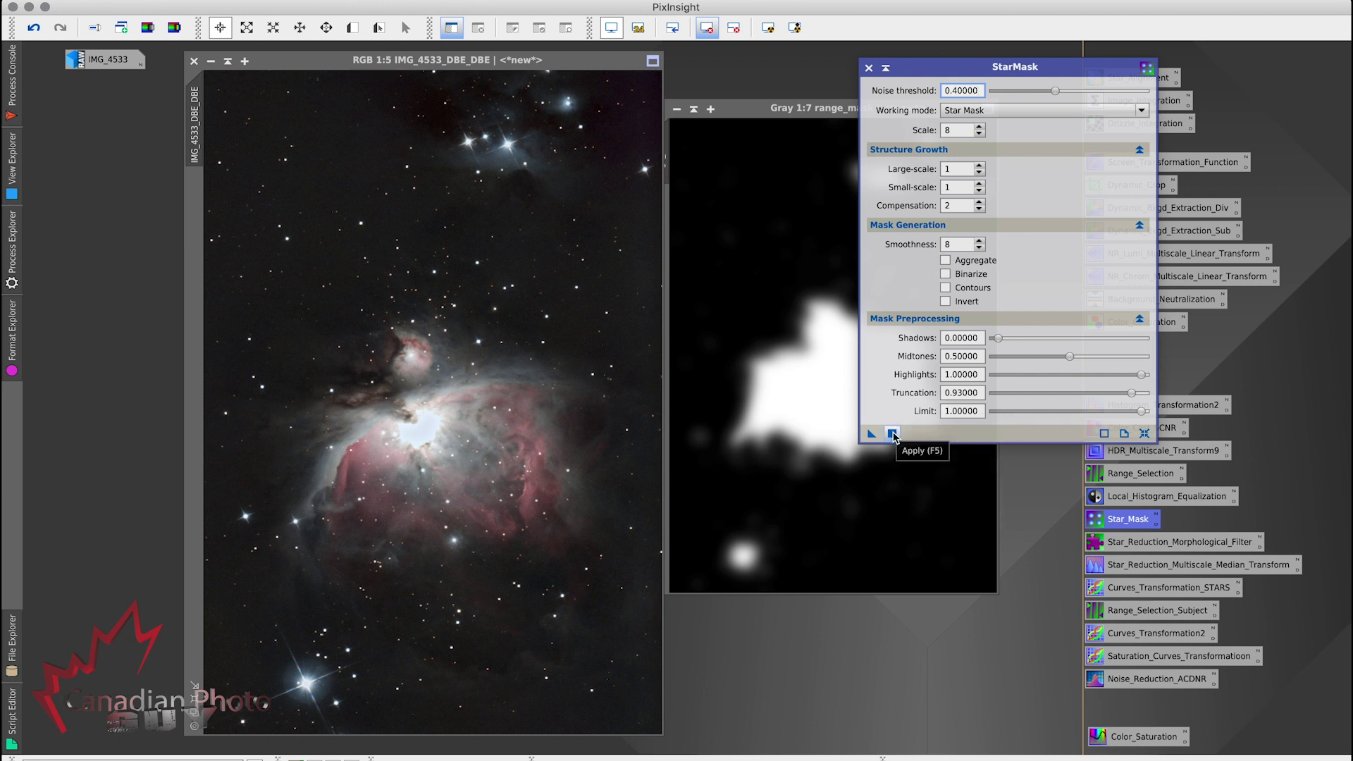
left_click(893, 434)
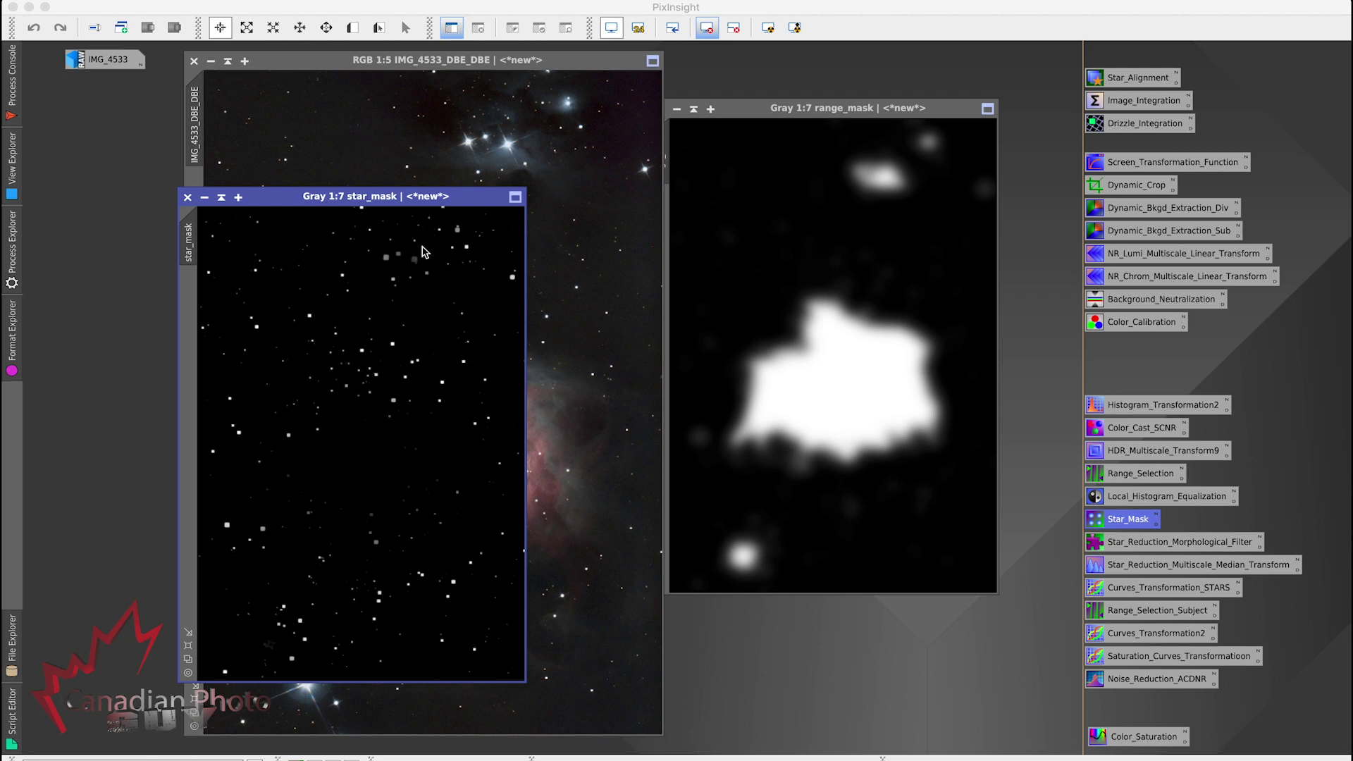
left_click_drag(282, 197, 623, 108)
left_click(869, 67)
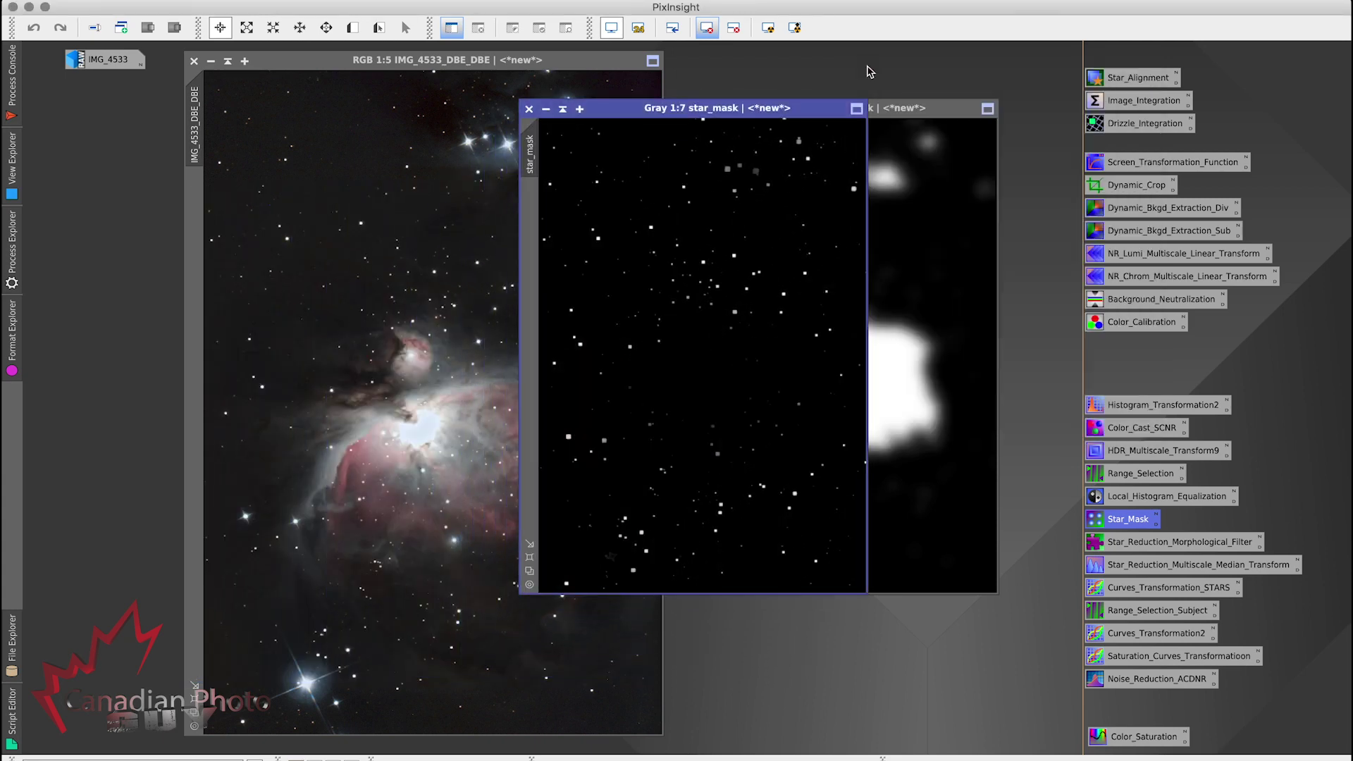
Enlarge star_mask to 1:5, attach it to IMG_4533_DBE_DBE as its mask, and show and hide the mask overlay.
left_click(530, 557)
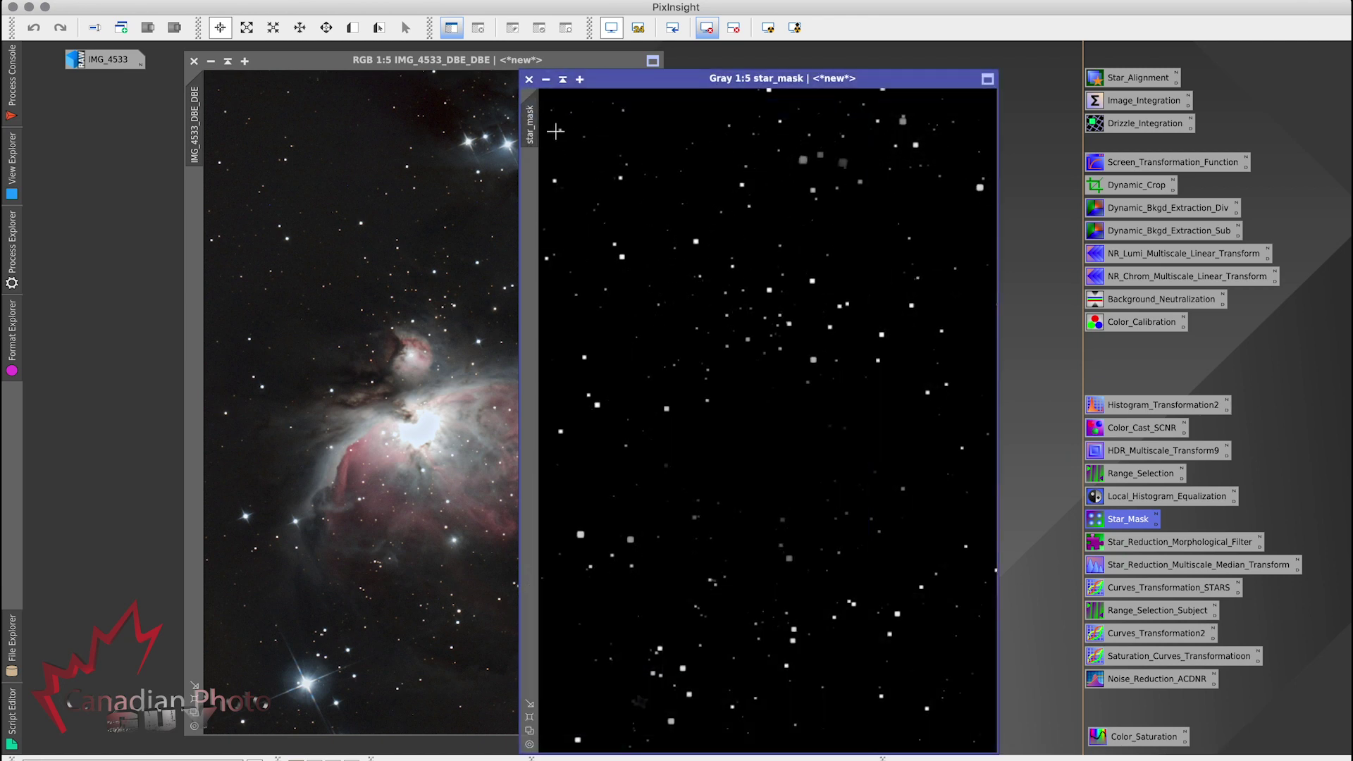
left_click_drag(691, 82, 644, 65)
mouse_move(484, 106)
left_click_drag(483, 107, 193, 215)
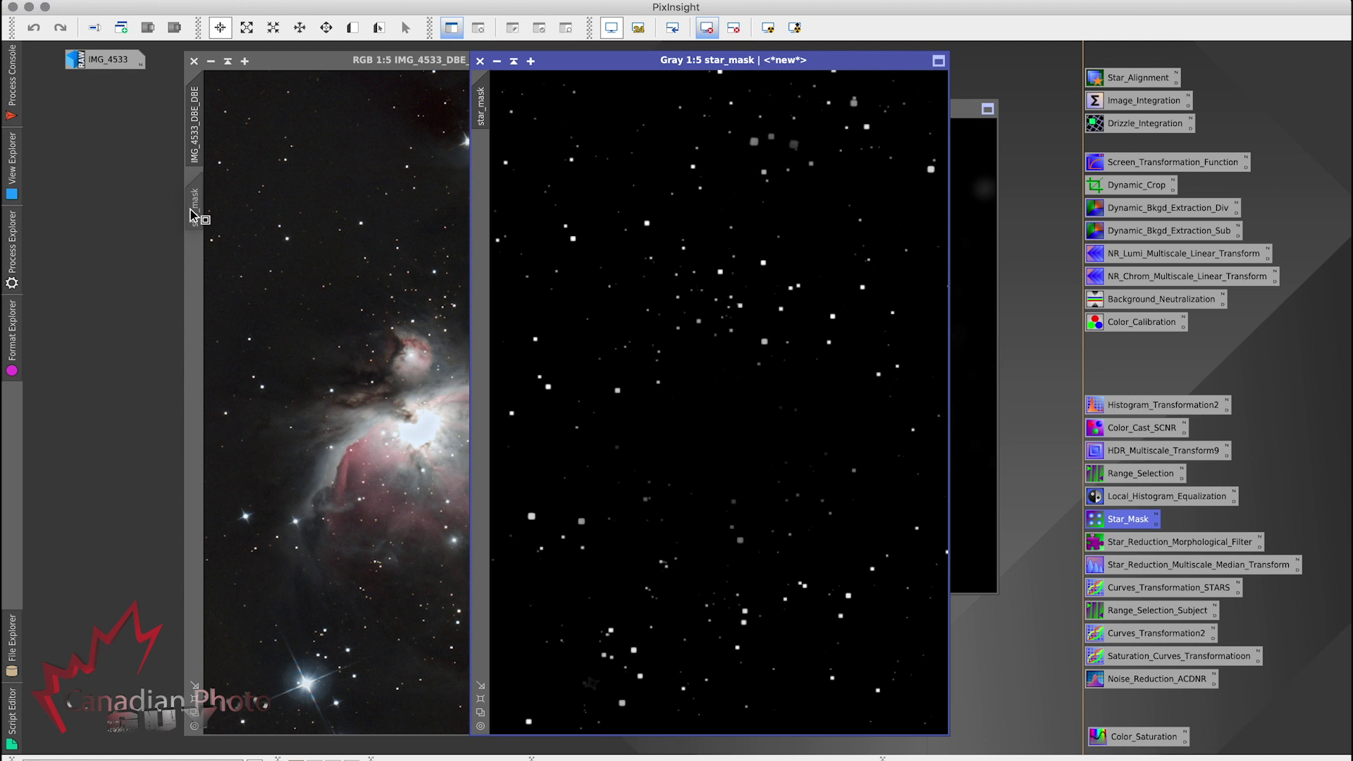
left_click_drag(193, 215, 194, 213)
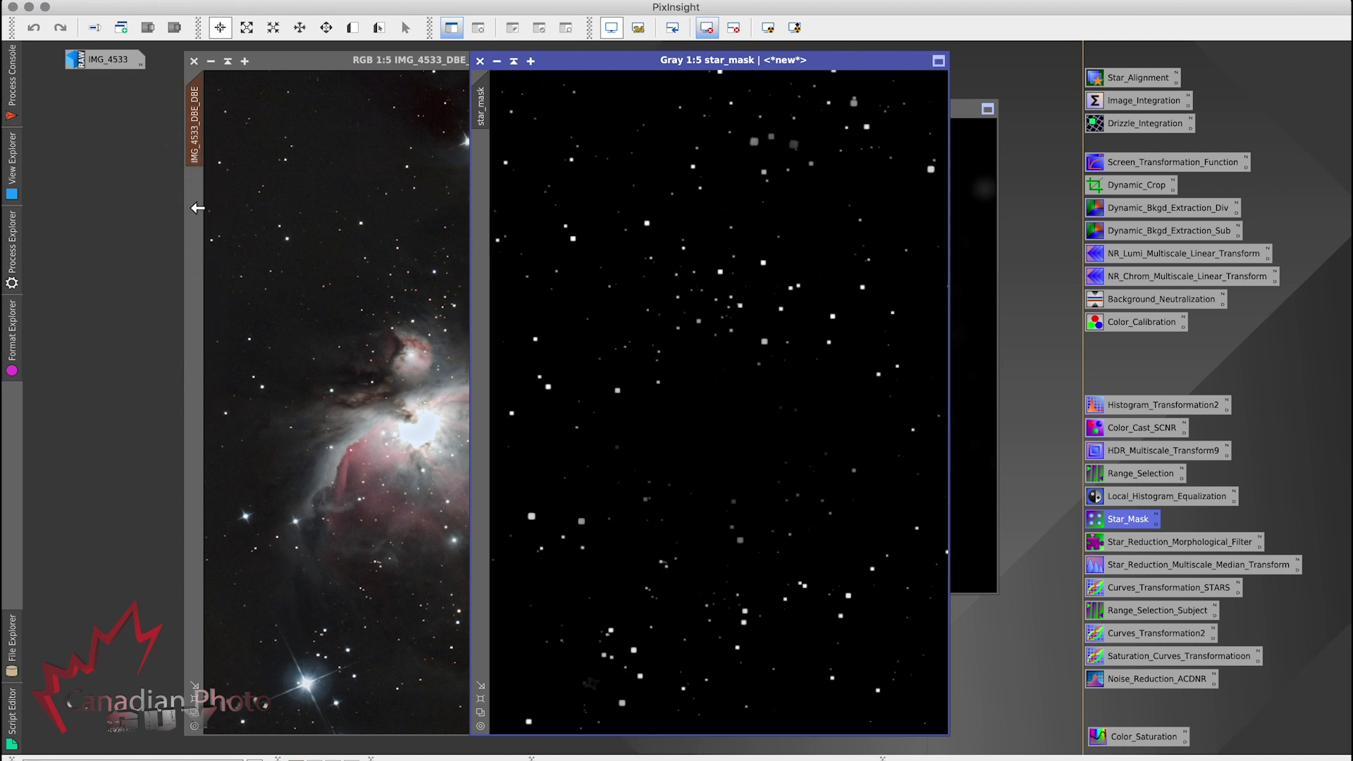
left_click(296, 62)
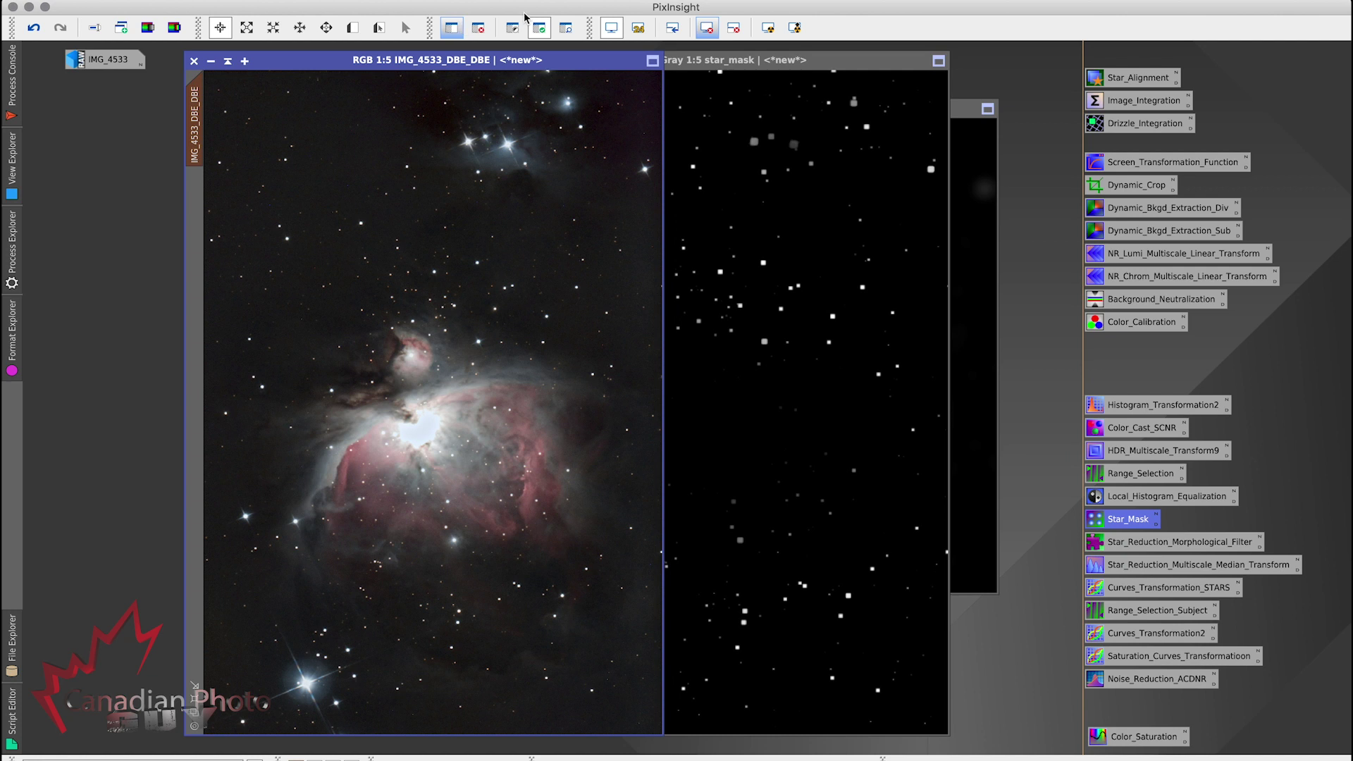
left_click(568, 30)
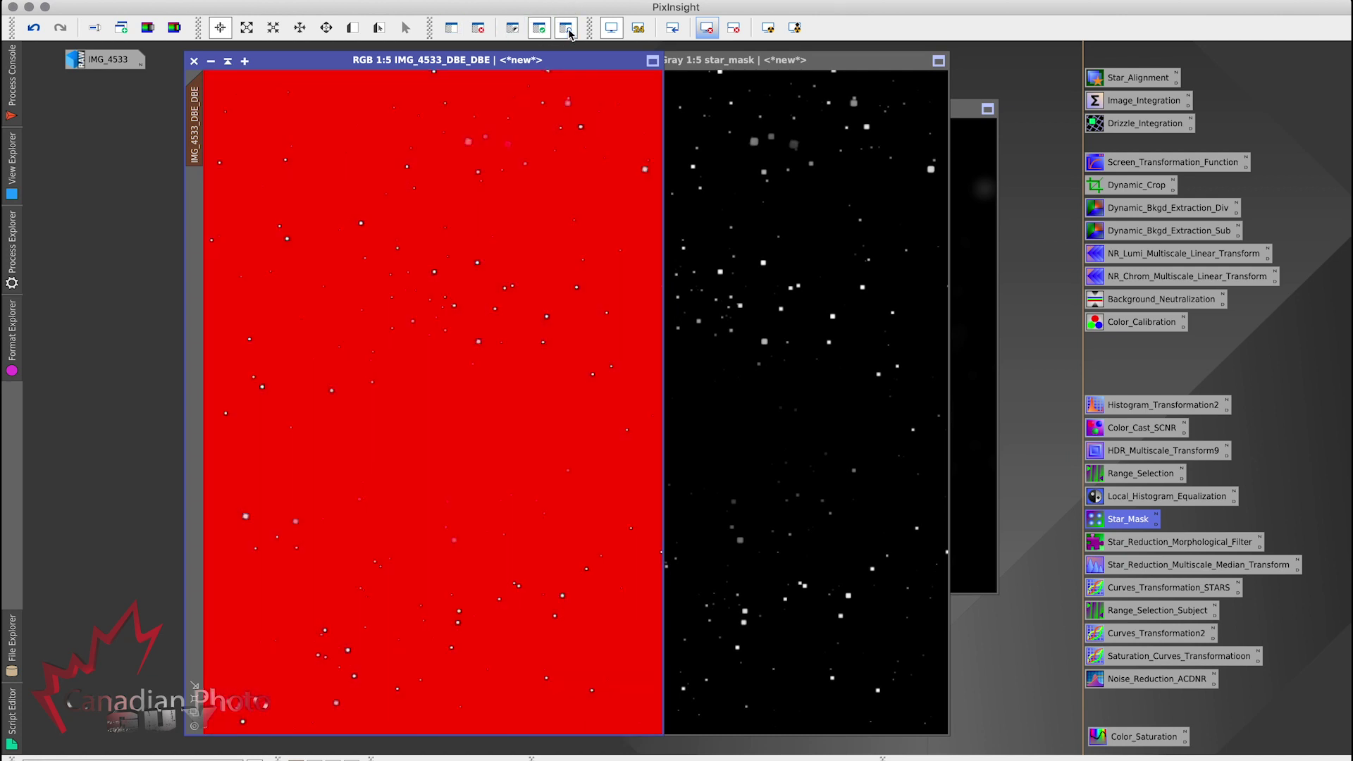
left_click(568, 28)
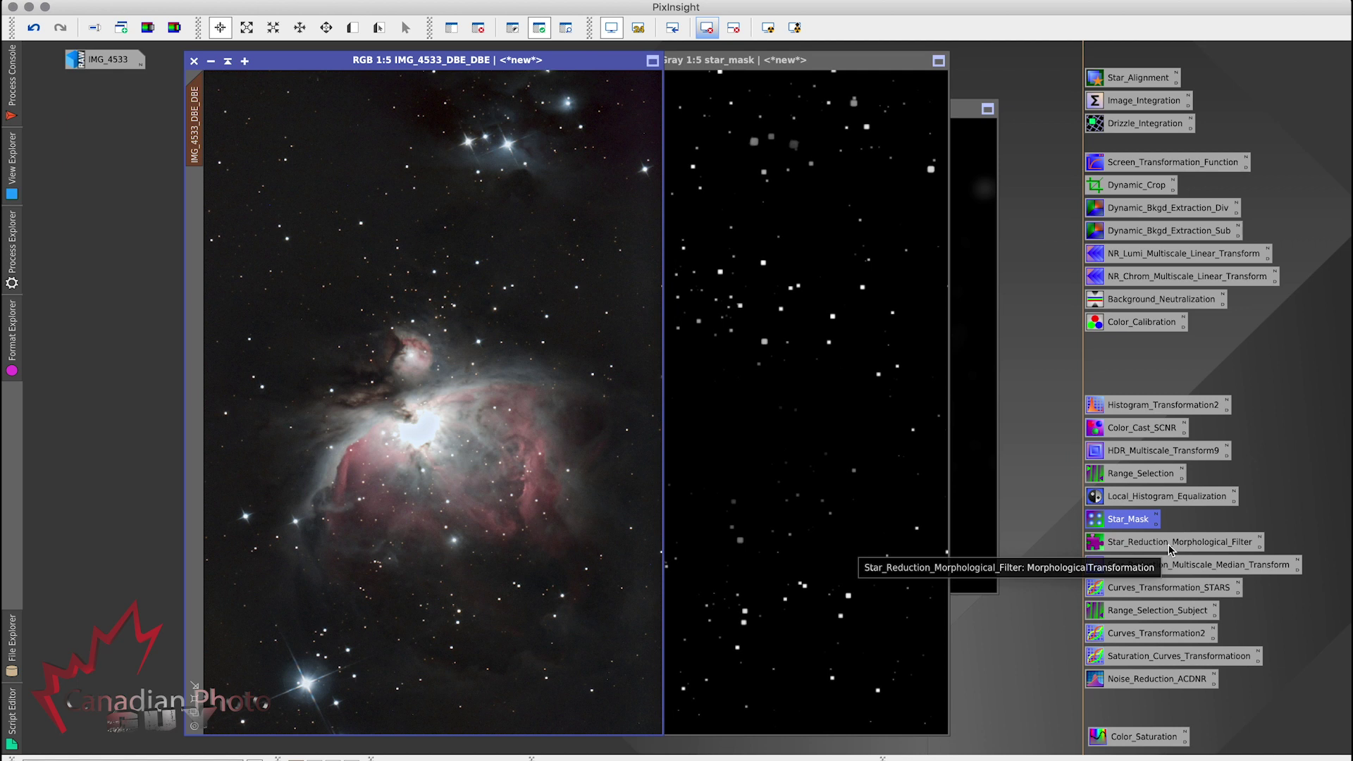
Open Star_Reduction_Morphological_Filter, set the erosion amount to 0.40, and apply it to IMG_4533_DBE_DBE.
double_click(1171, 548)
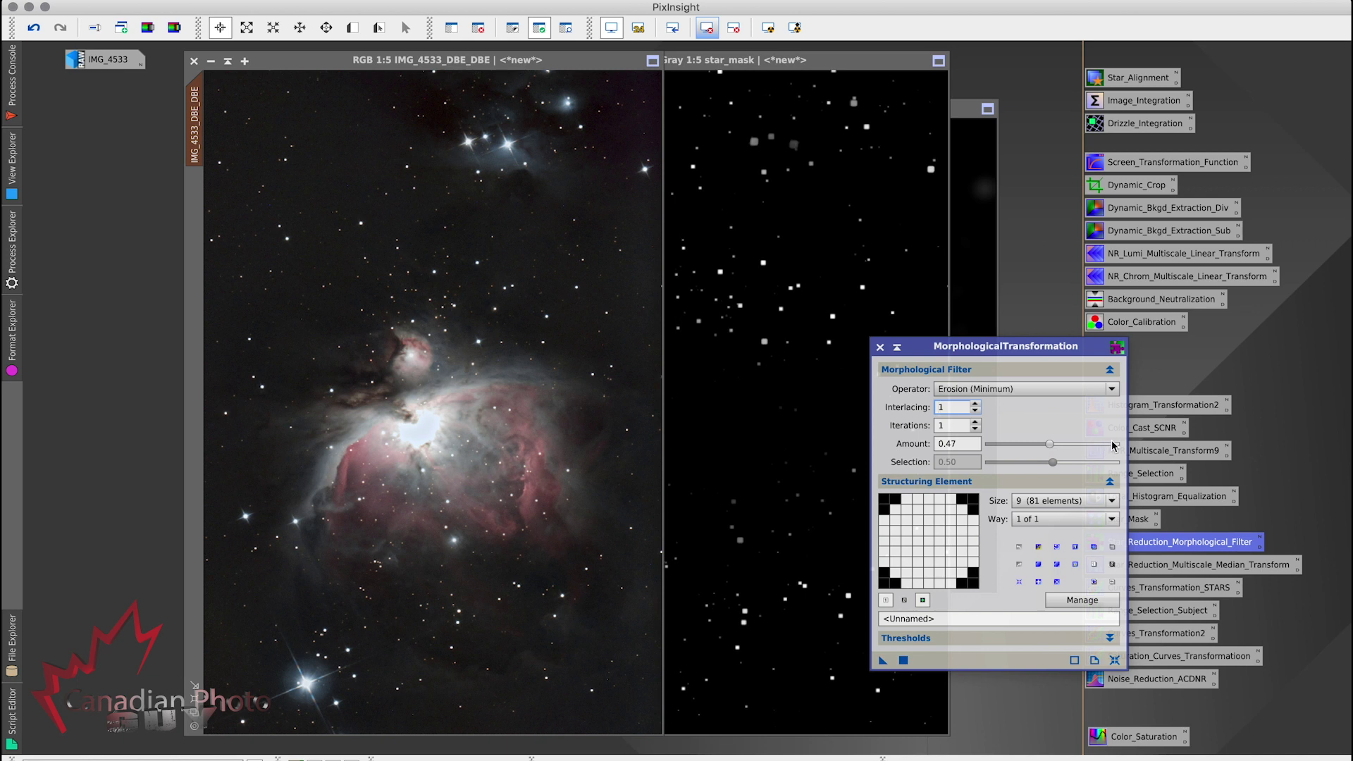
left_click_drag(1050, 445, 1041, 450)
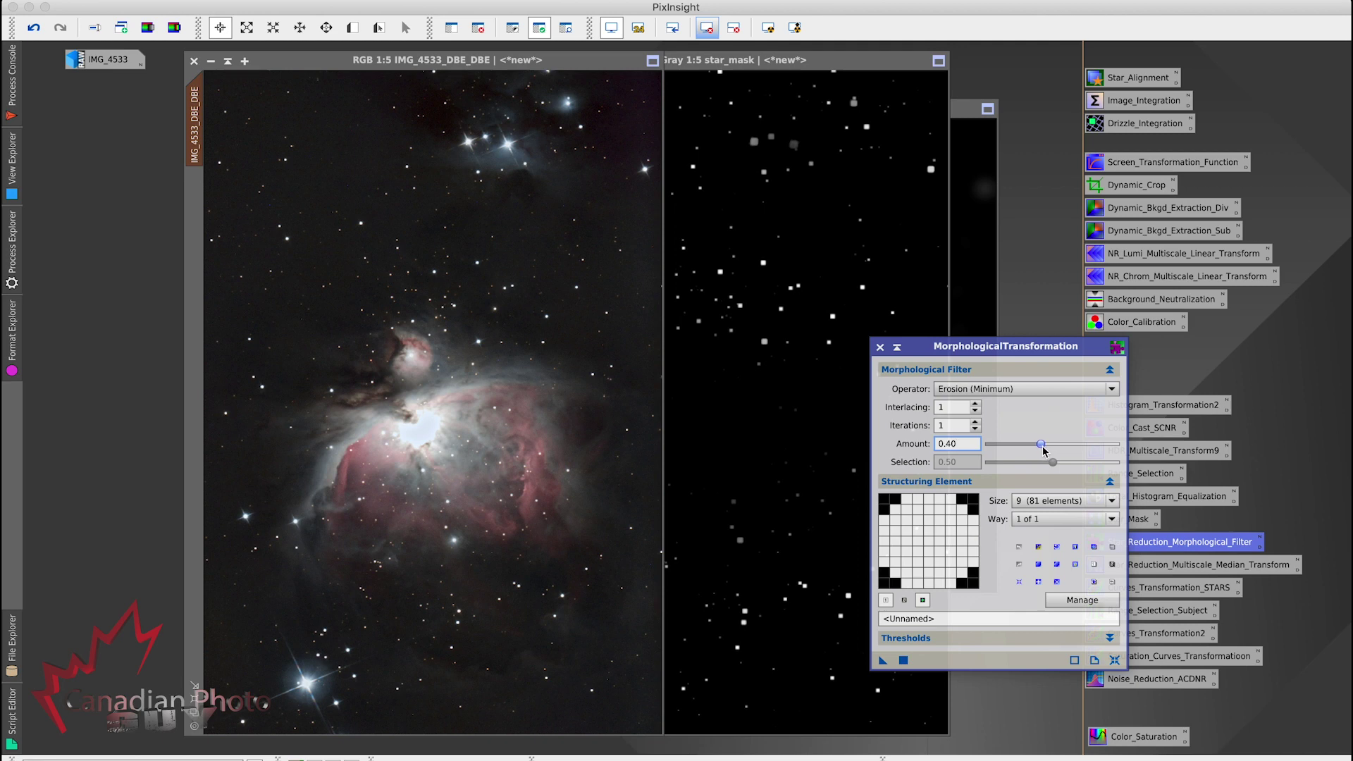
left_click(904, 661)
left_click(12, 78)
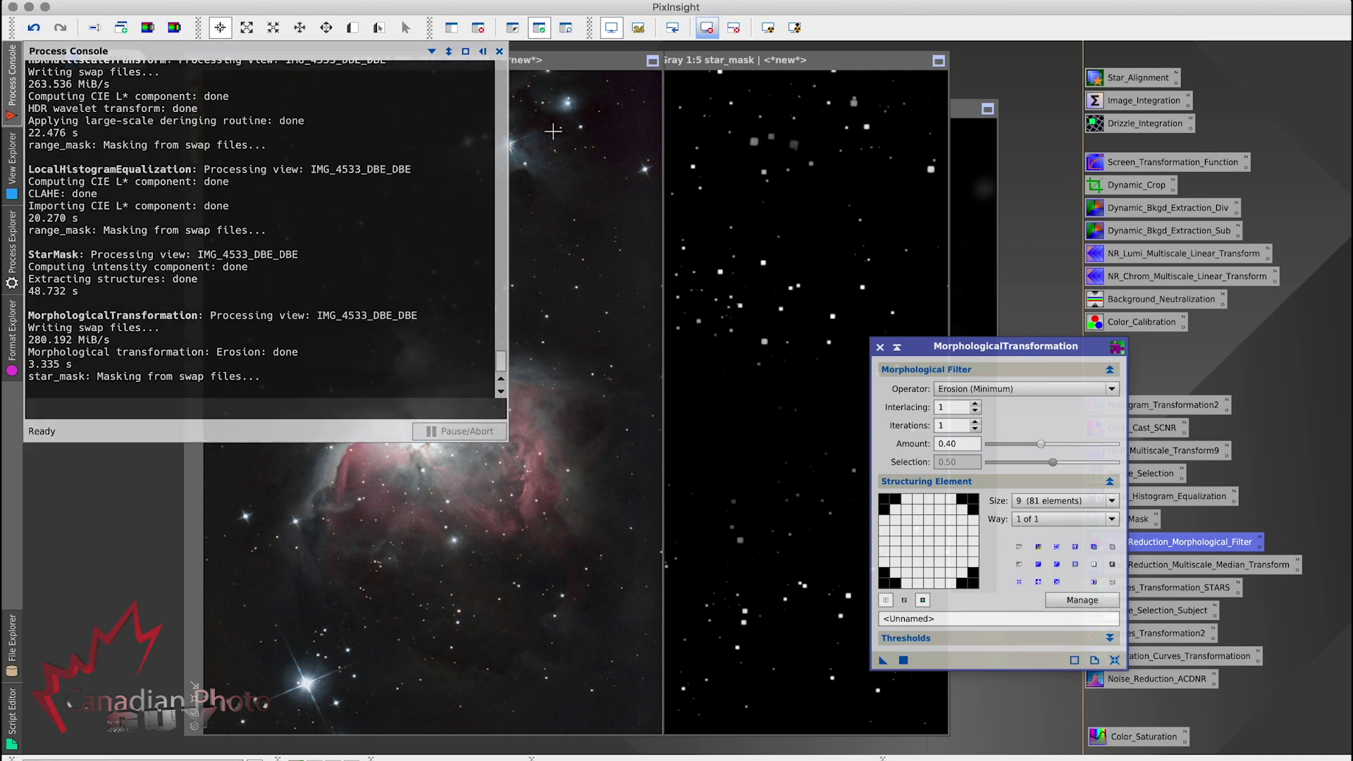
Undo and redo the star erosion twice to compare the stars before and after.
left_click(33, 28)
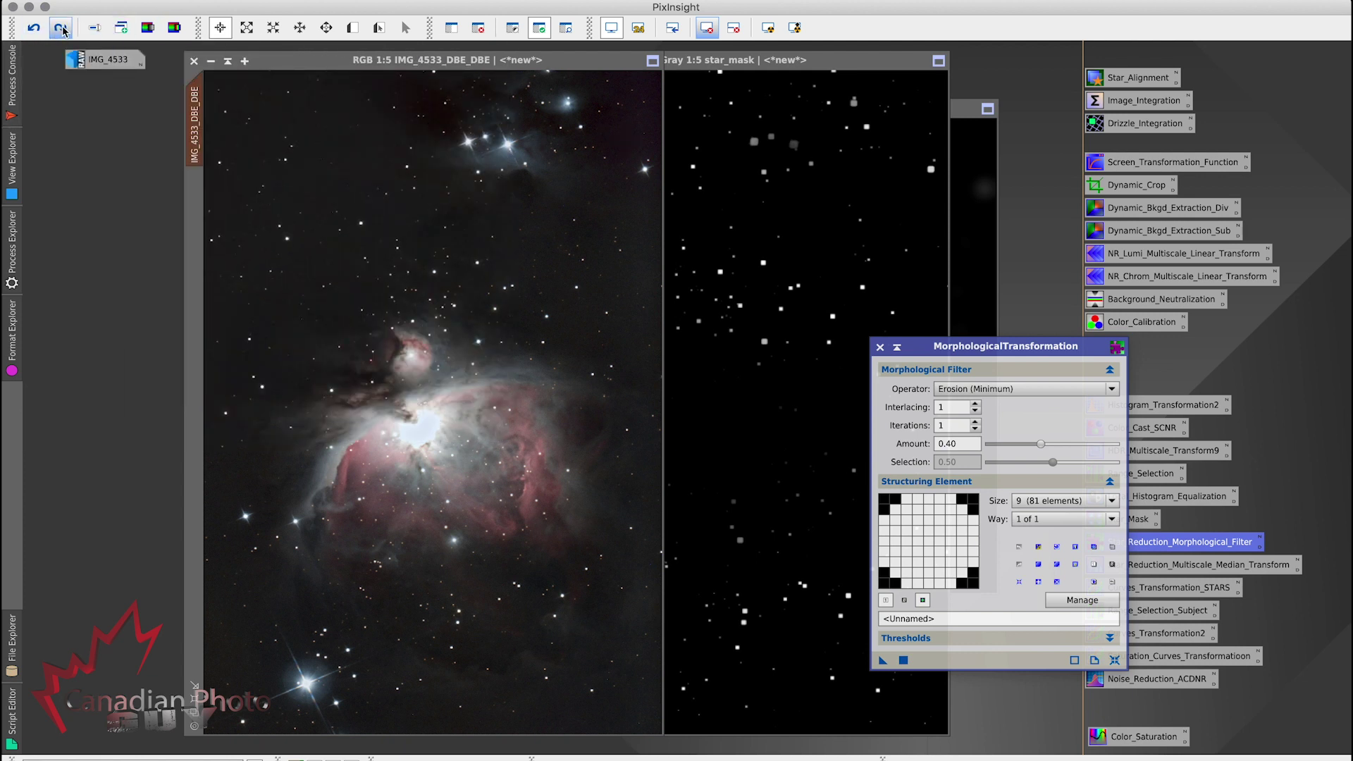
left_click(62, 30)
left_click(45, 28)
left_click(60, 29)
Set the morphological erosion amount to 0.30 and apply the star reduction a second time.
left_click(954, 350)
left_click_drag(1041, 444, 1036, 451)
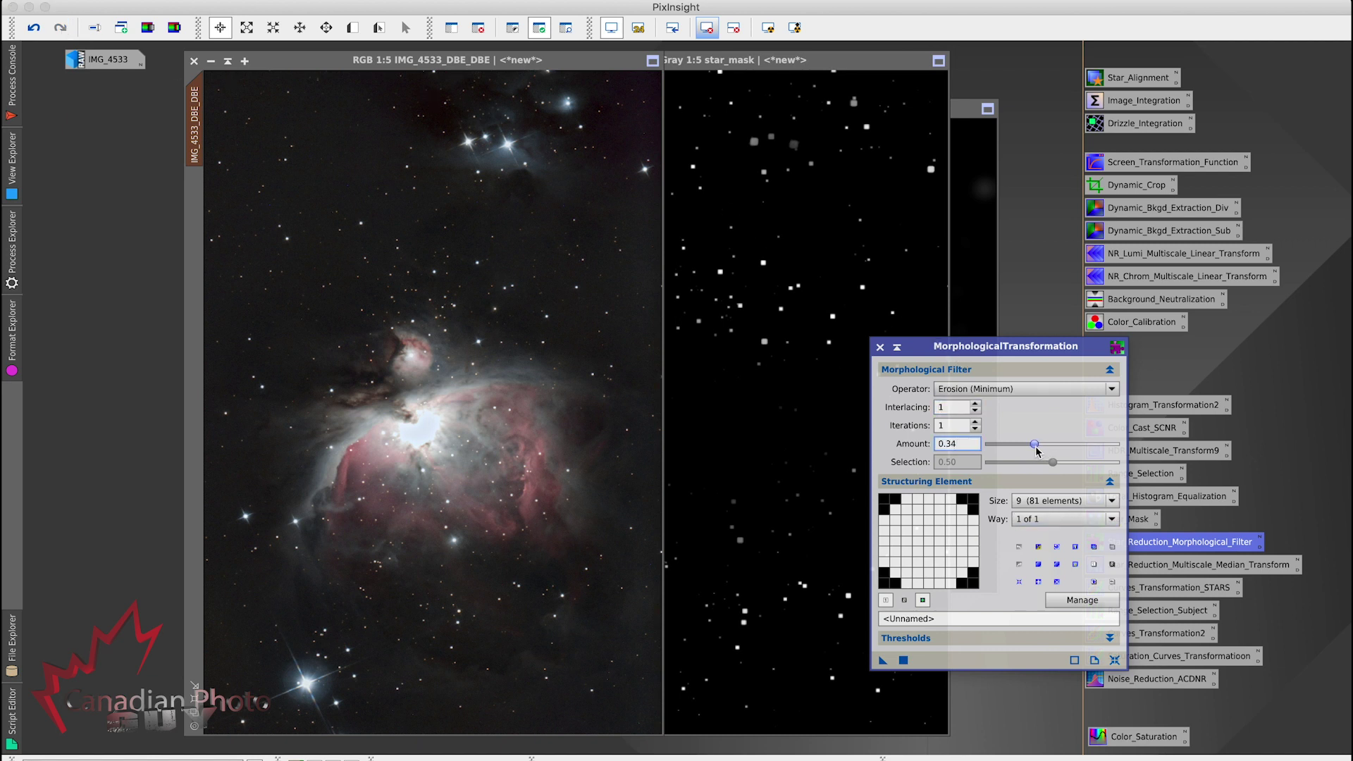
left_click(1037, 452)
left_click_drag(1034, 450, 1029, 452)
left_click(903, 661)
Compare the second star reduction by undoing and redoing it, and close MorphologicalTransformation.
left_click(33, 30)
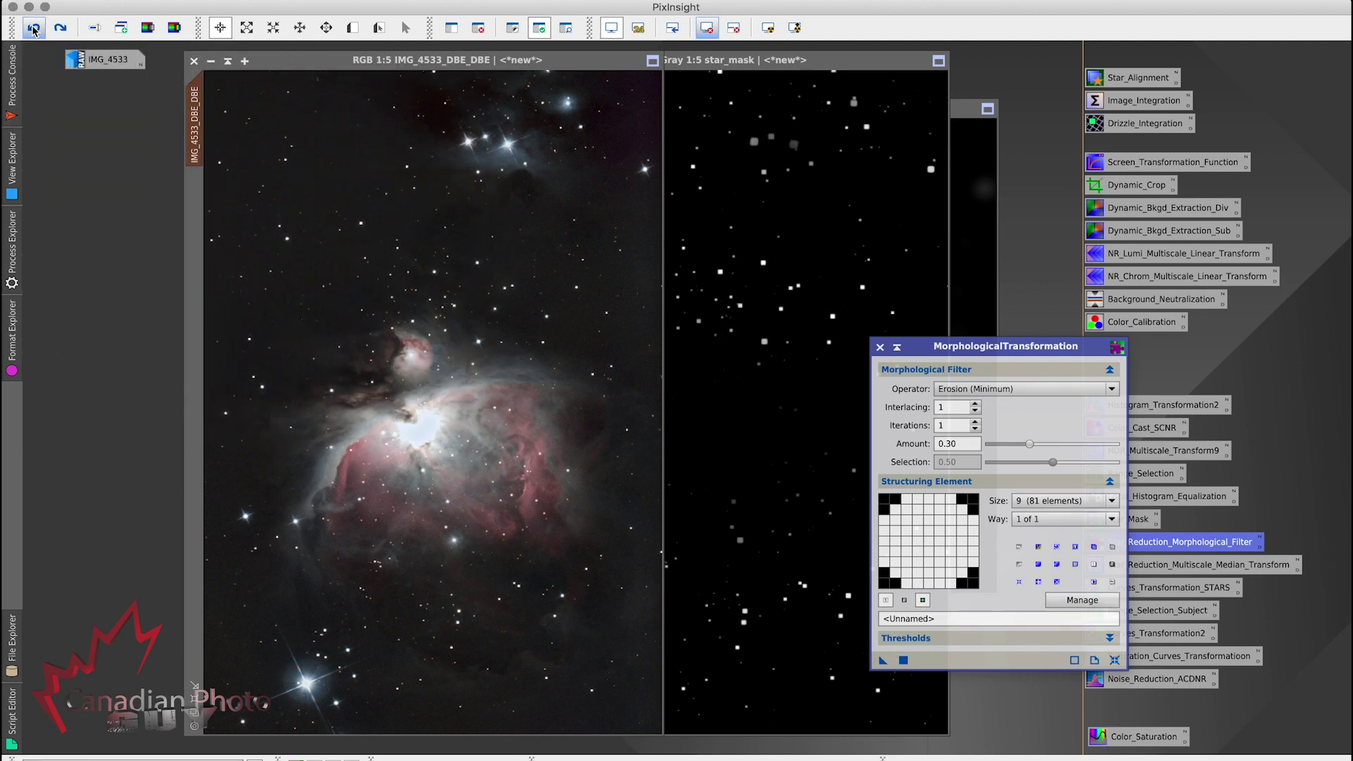
left_click(61, 29)
left_click(878, 347)
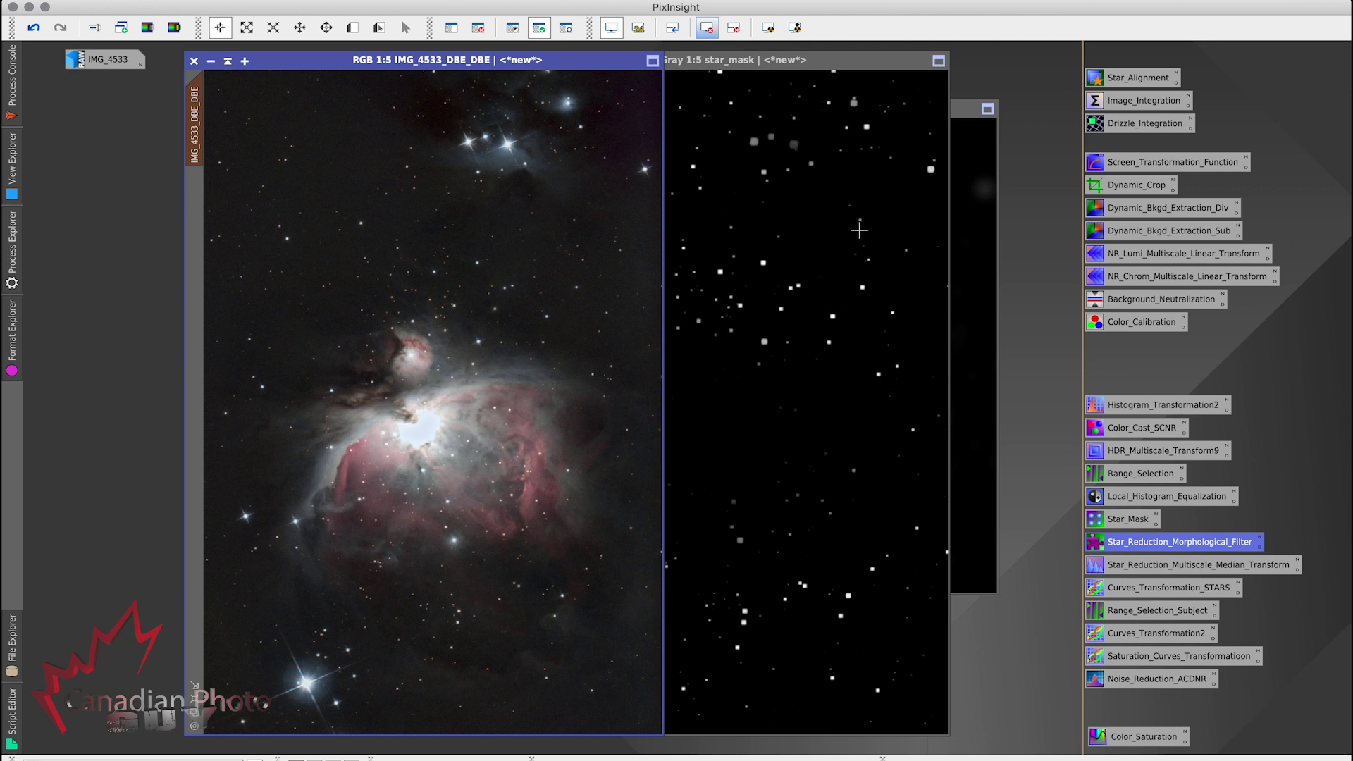
Remove the mask from IMG_4533_DBE_DBE and close the old range_mask image, accepting the broken mask references.
left_click(479, 28)
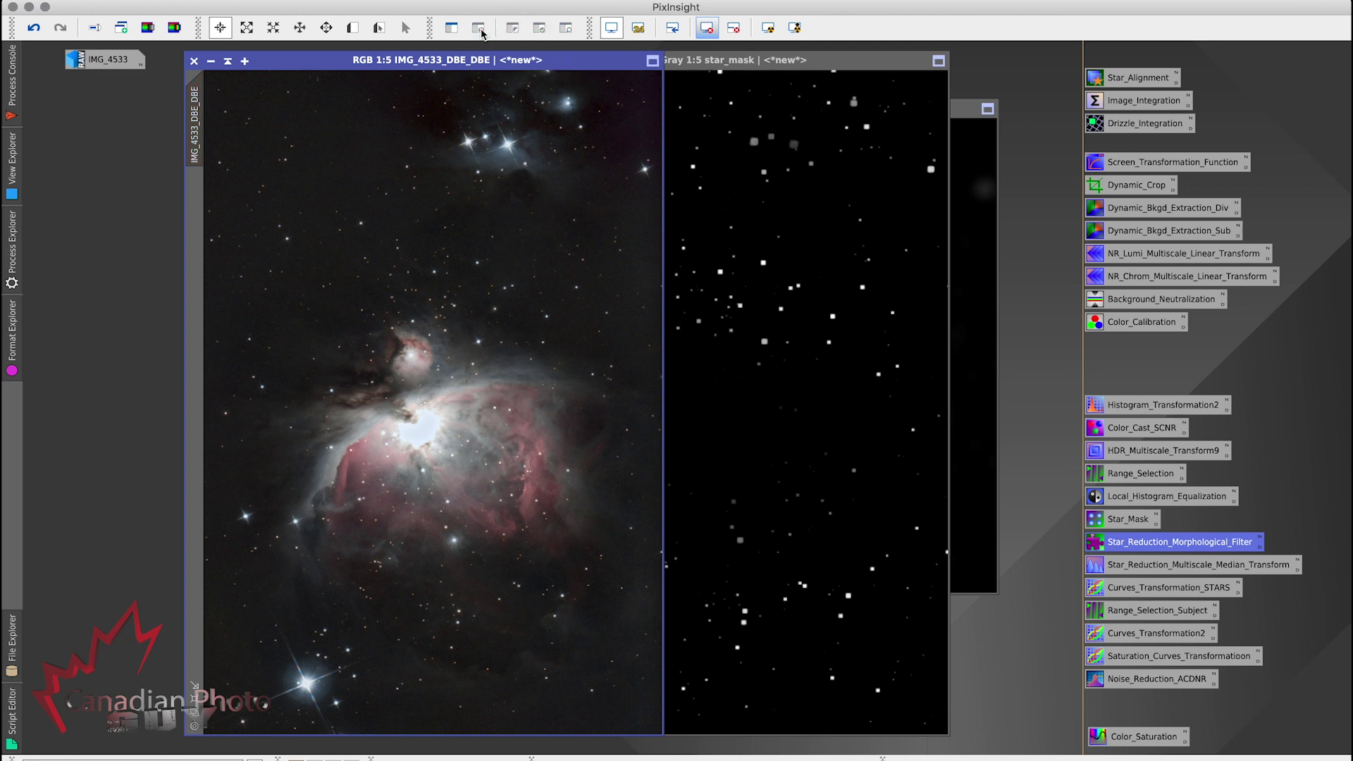
left_click(961, 115)
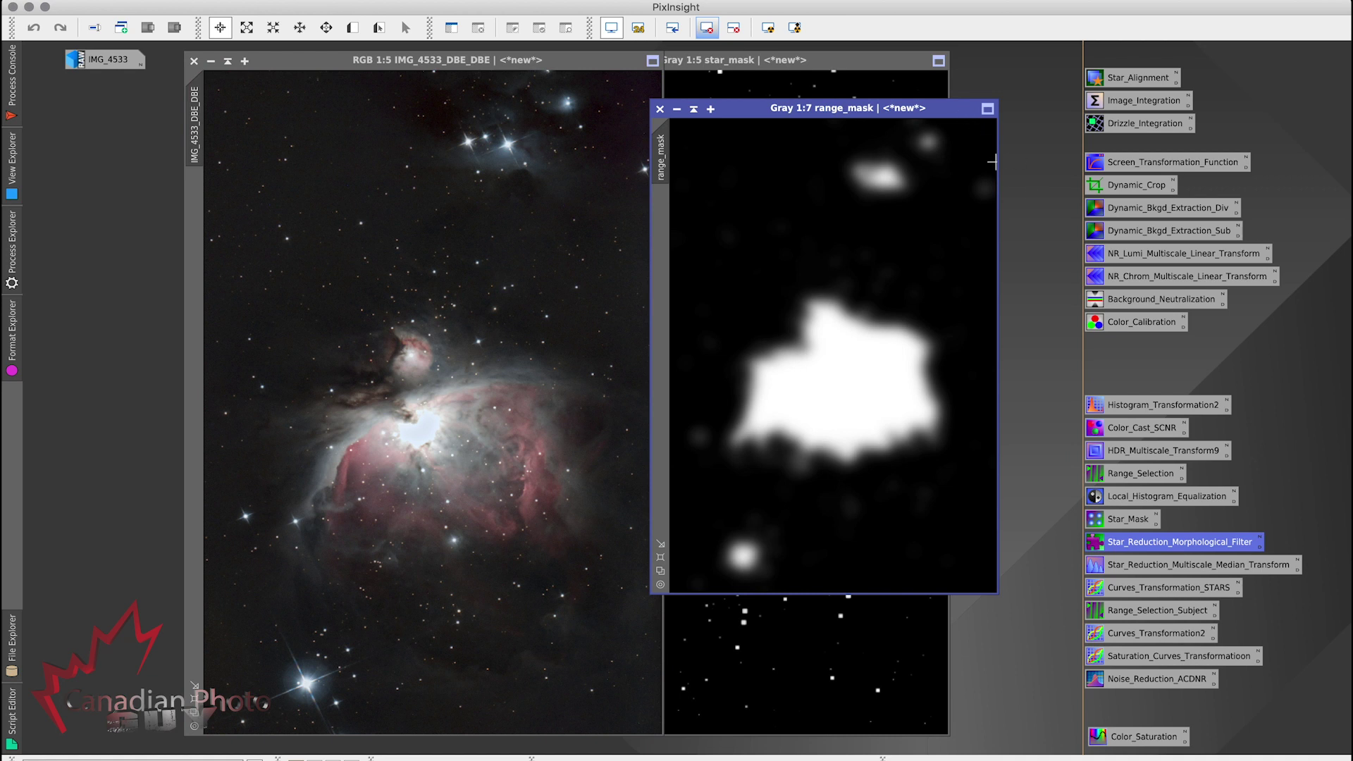
left_click(660, 110)
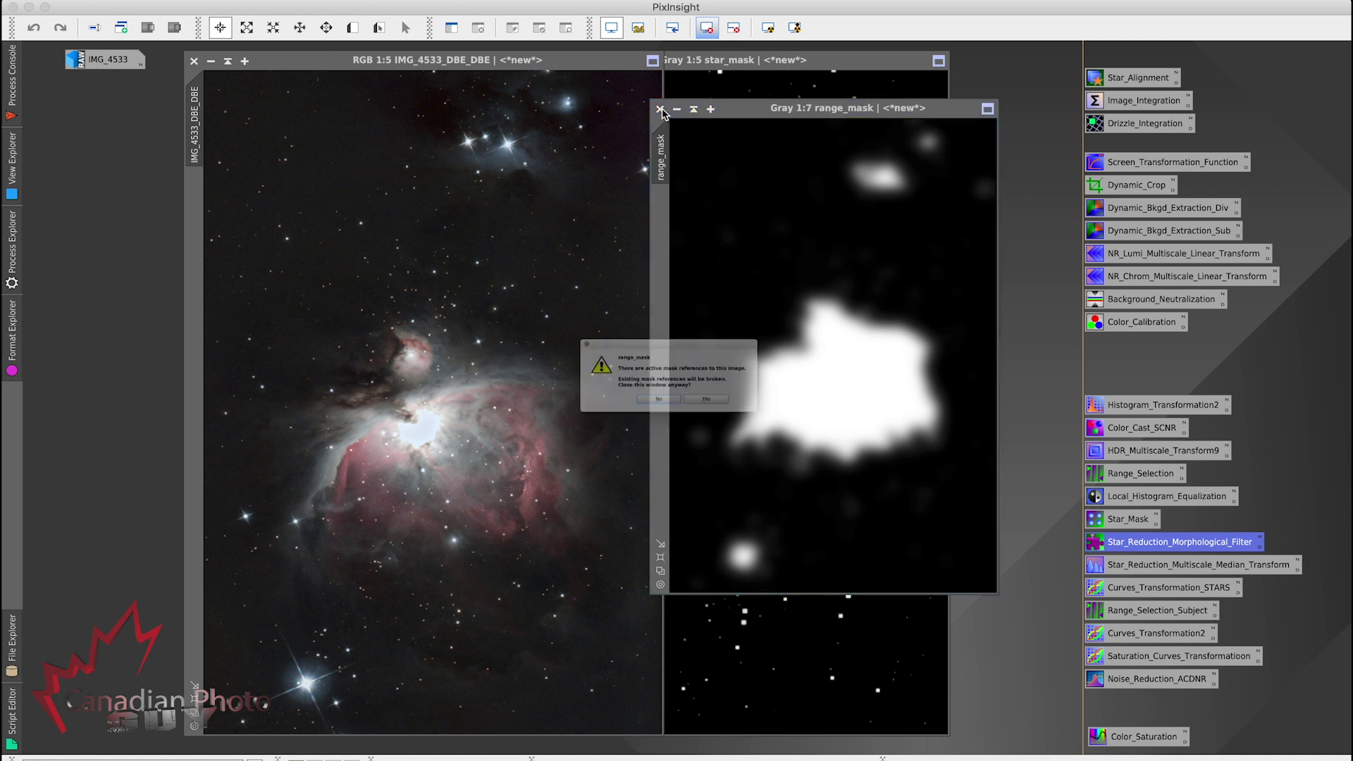
left_click(754, 420)
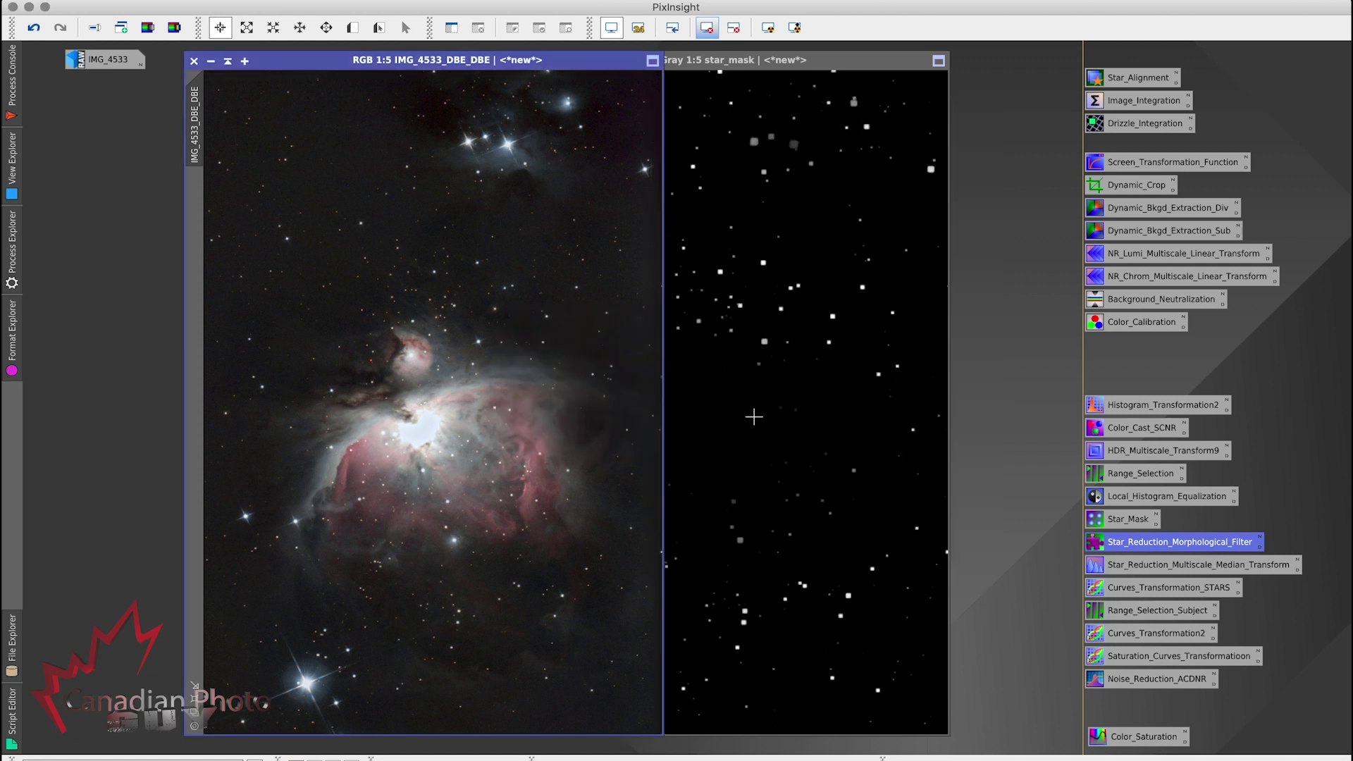
Create a new range mask from IMG_4533_DBE_DBE using Range_Selection with lower limit 0.14 and smoothness 64.5, checking it in a real-time preview.
double_click(1135, 475)
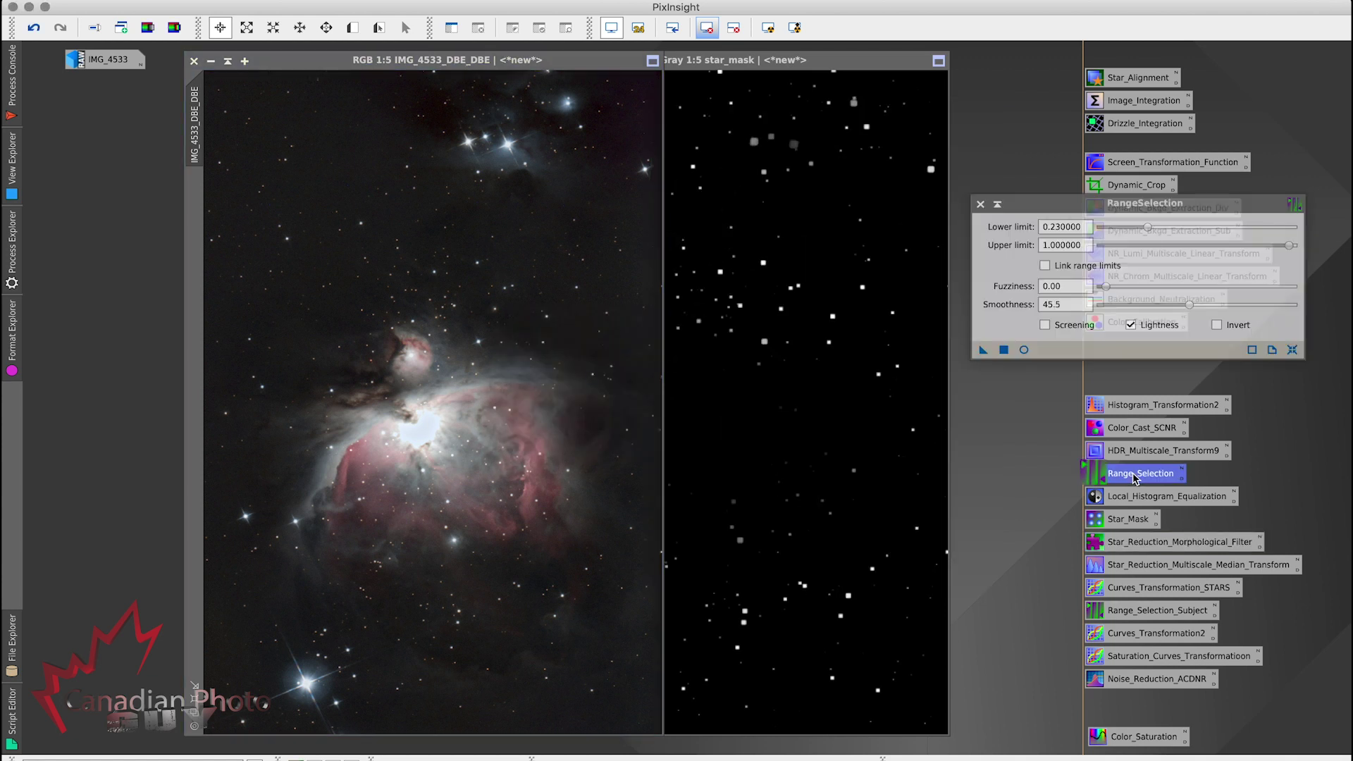
left_click(1024, 350)
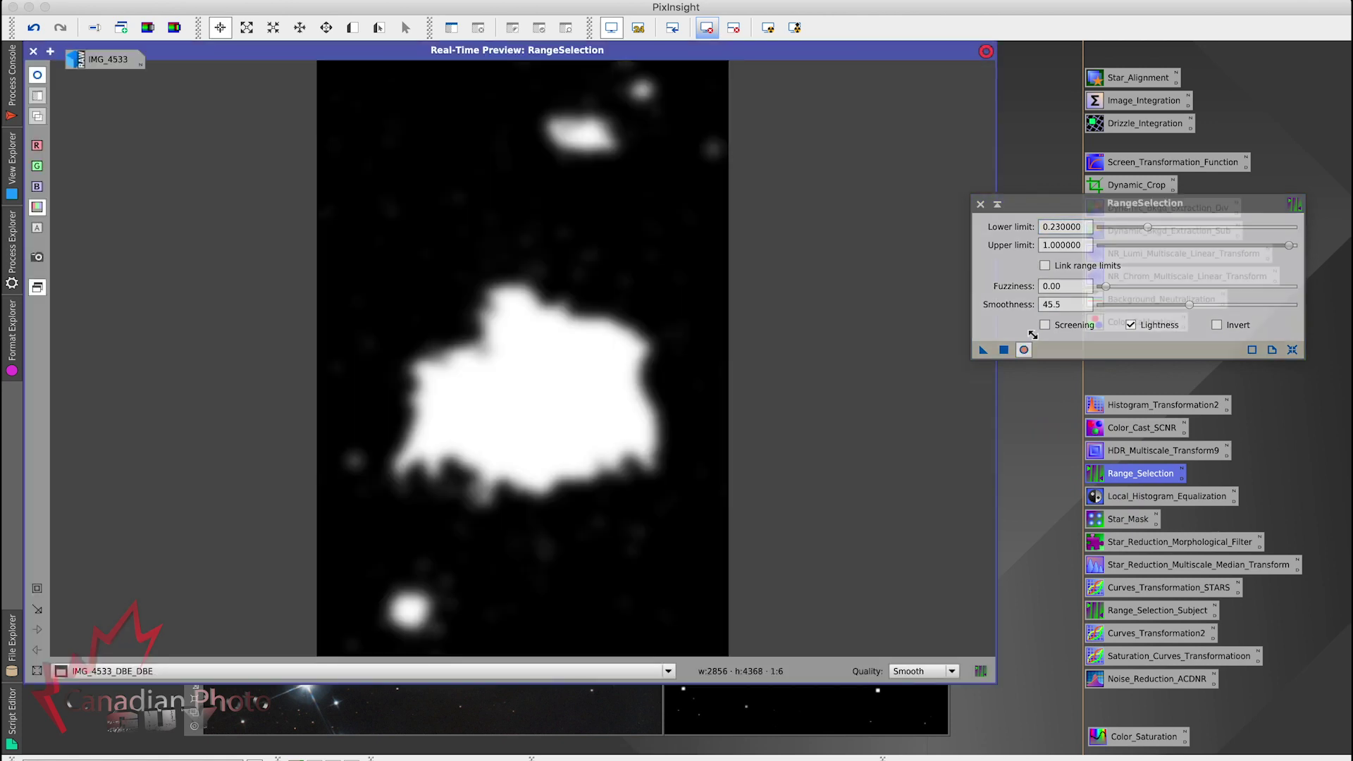
left_click(1147, 227)
left_click_drag(1148, 226, 1131, 231)
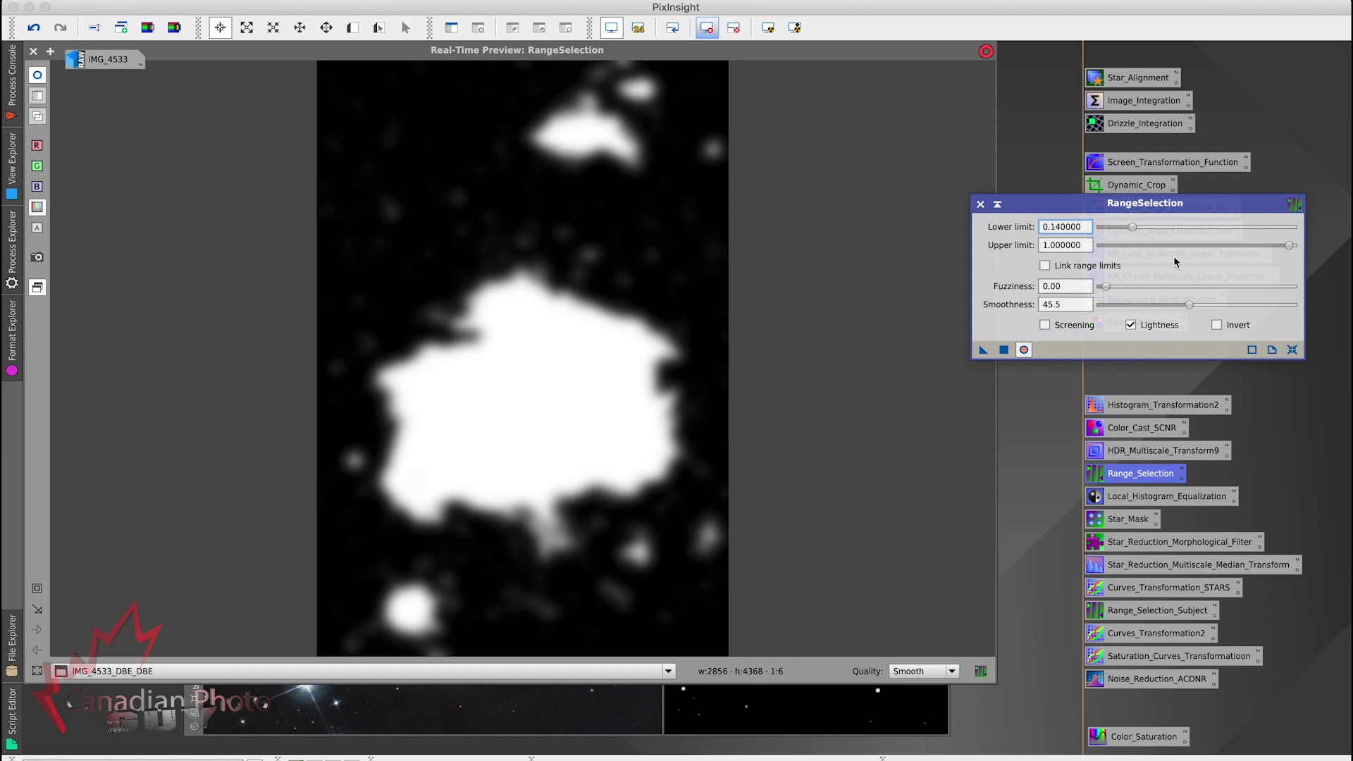
left_click_drag(1190, 305, 1225, 309)
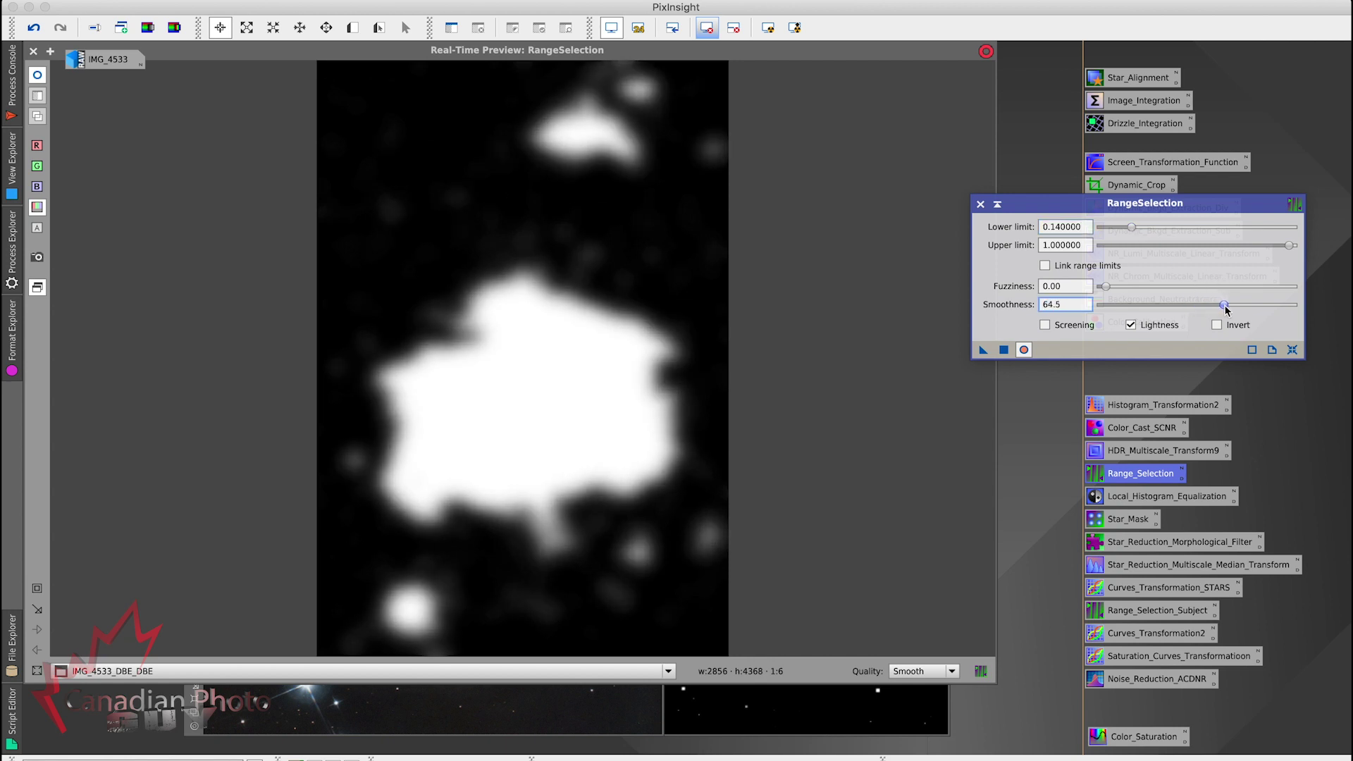
left_click(1005, 350)
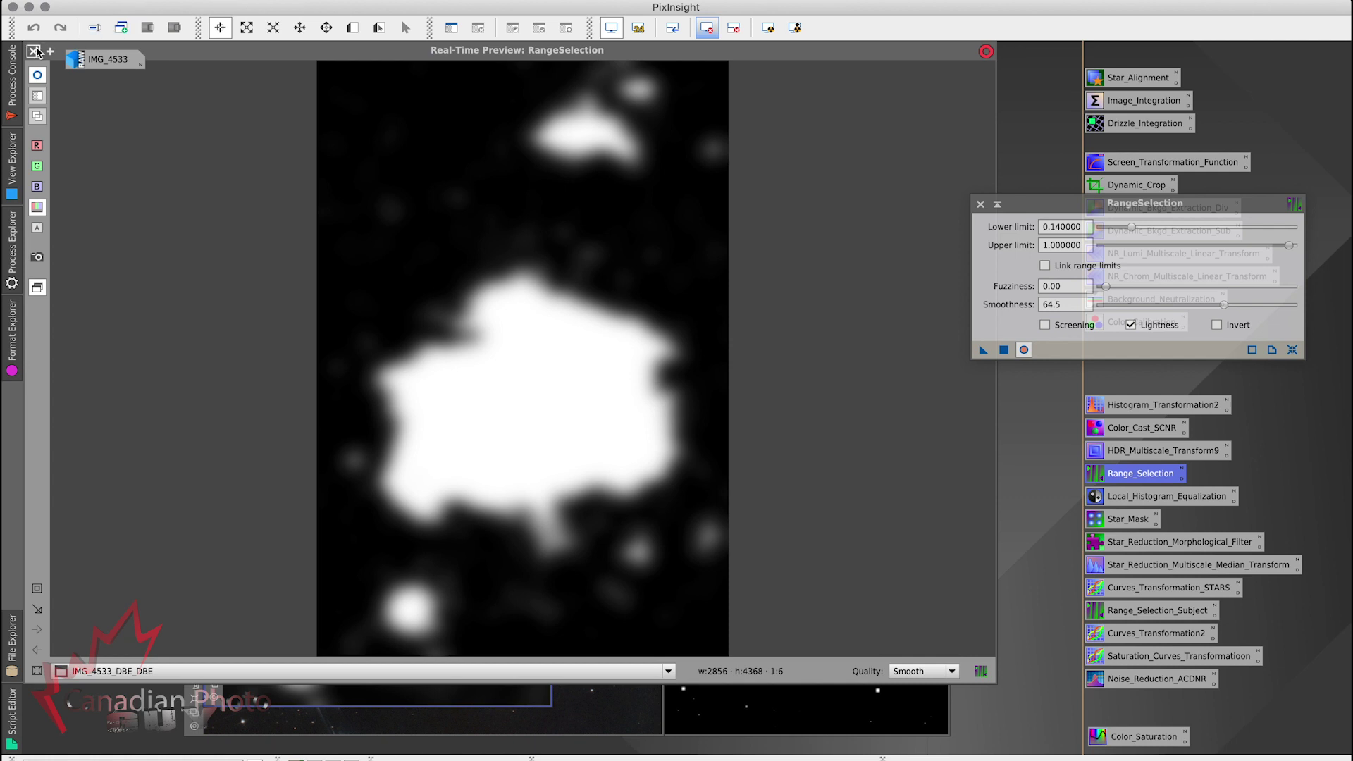
left_click(33, 51)
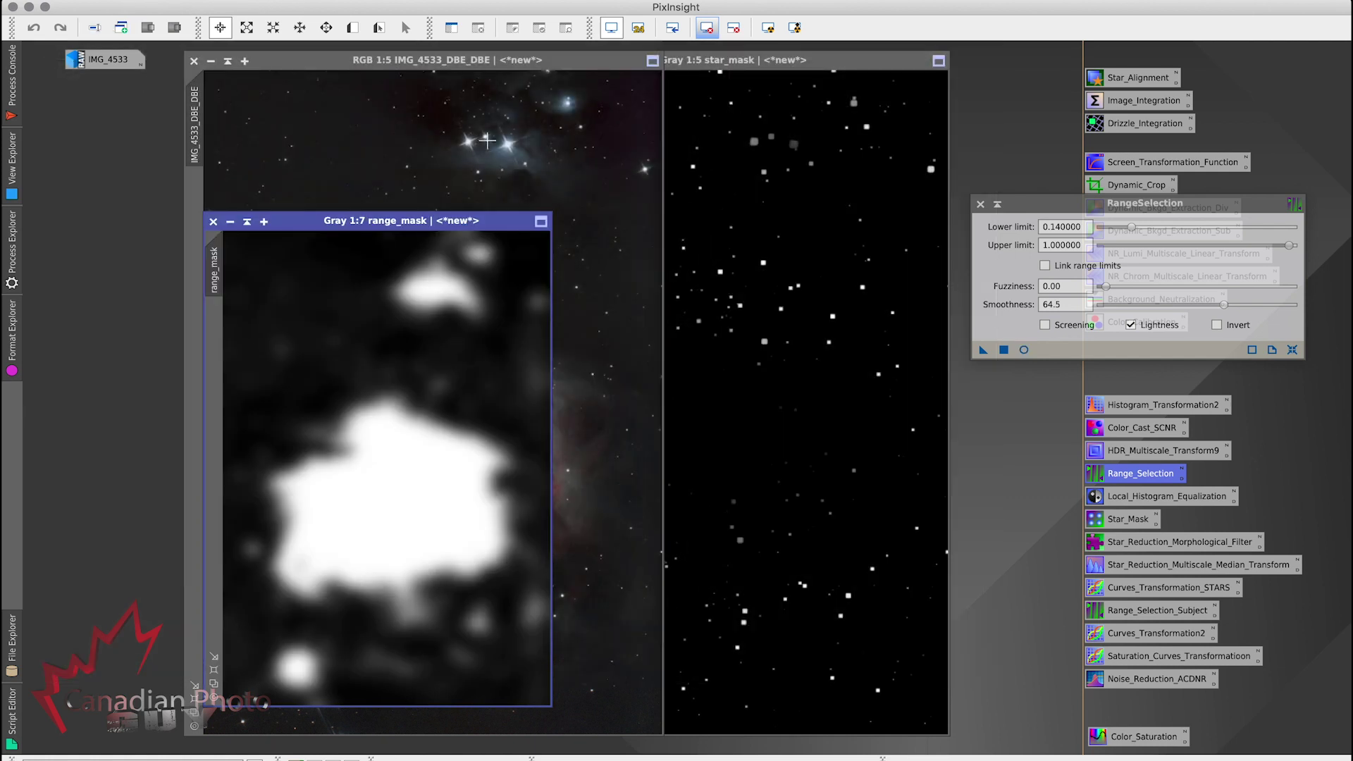
Apply the new range_mask to IMG_4533_DBE_DBE, show and hide the mask overlay to check its coverage, and close RangeSelection.
left_click_drag(299, 227, 622, 131)
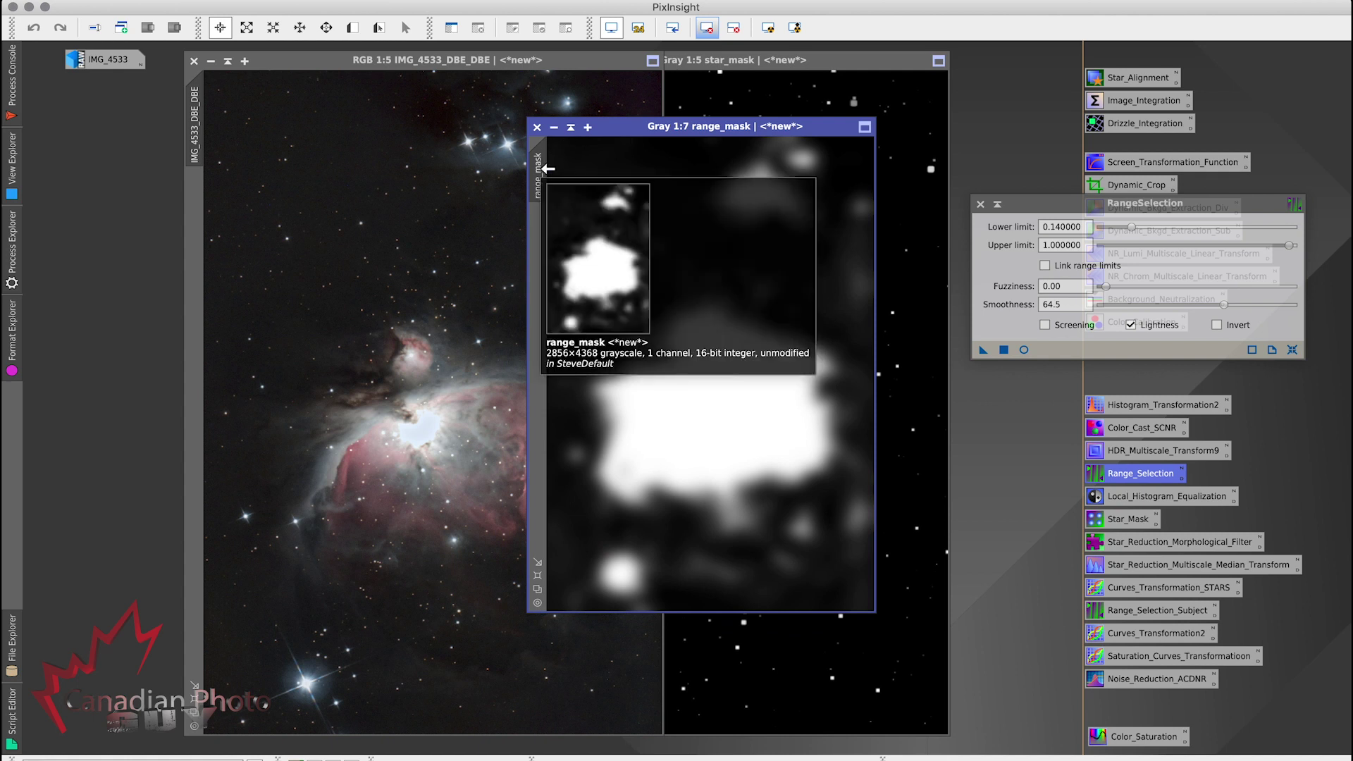
left_click_drag(548, 169, 197, 212)
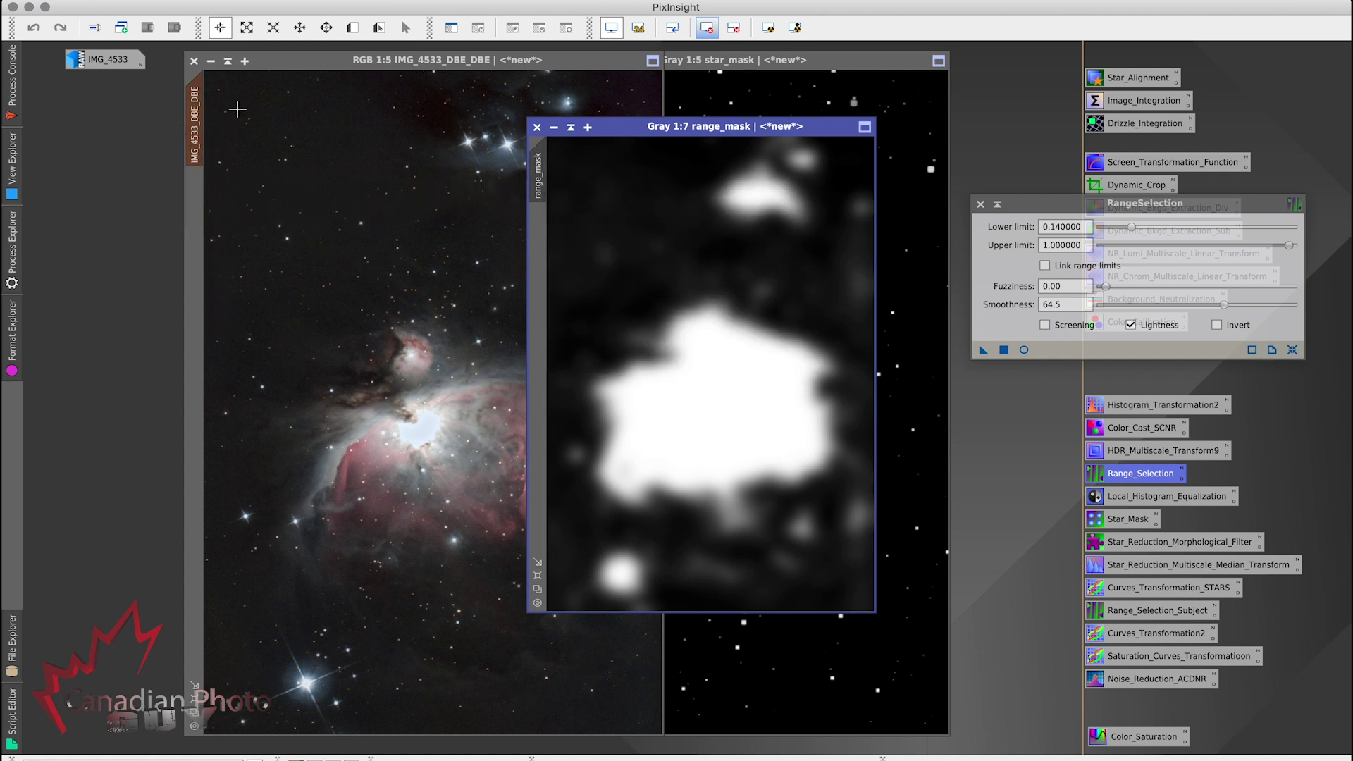
left_click(284, 62)
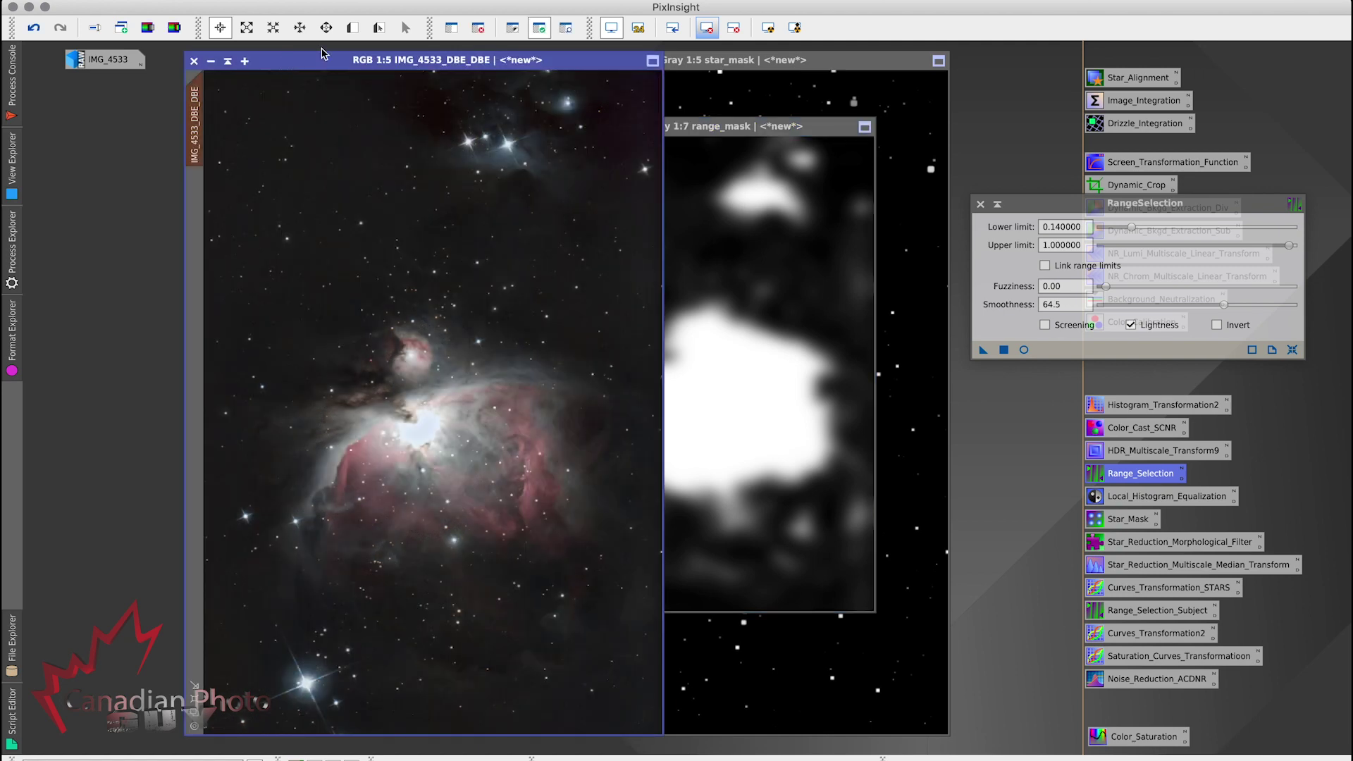
left_click(568, 28)
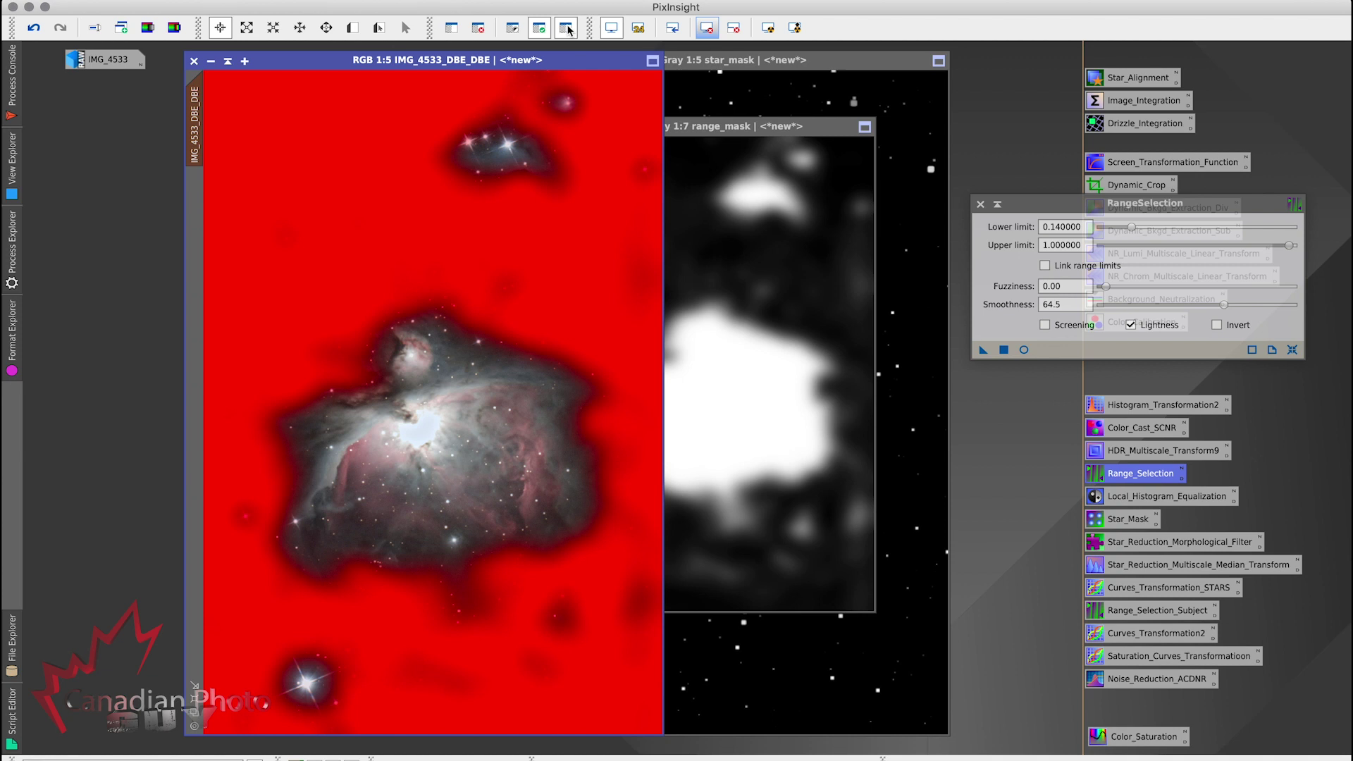
left_click(569, 29)
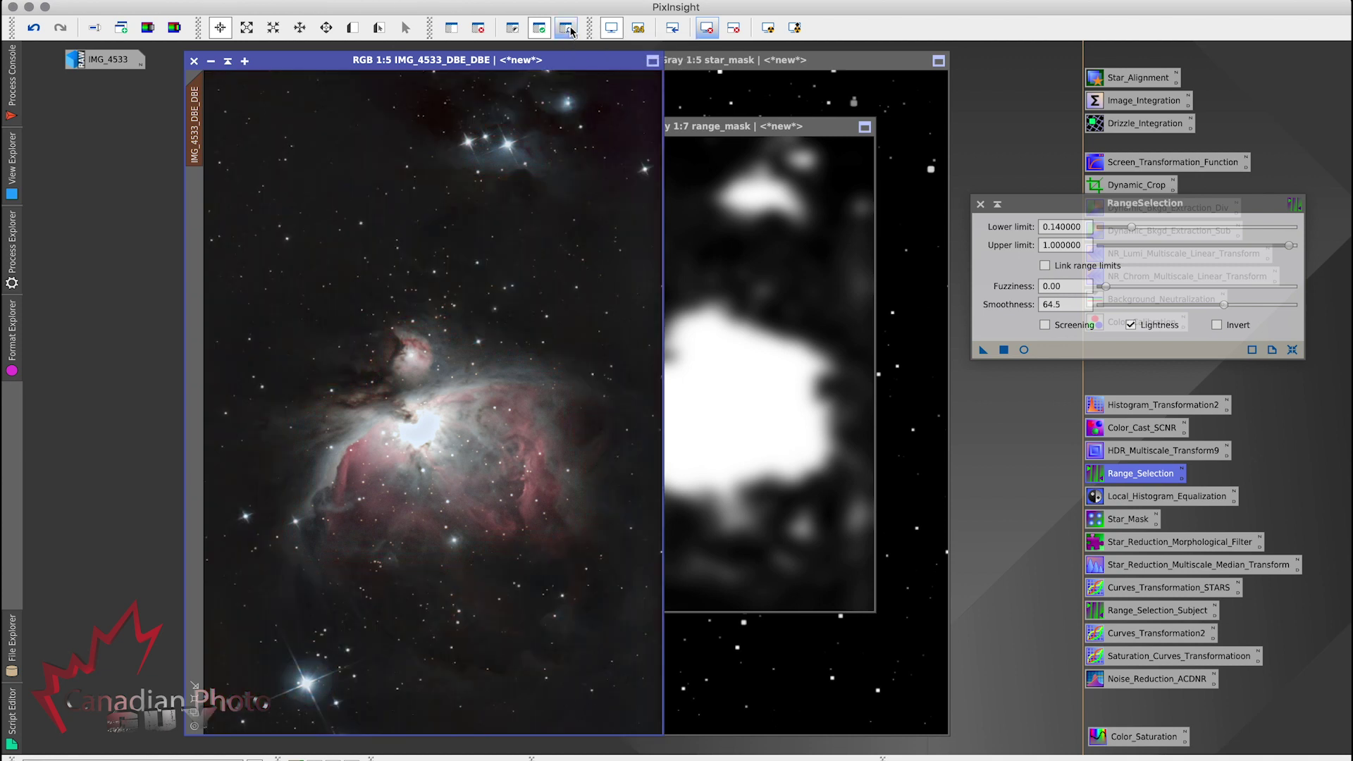
left_click(980, 204)
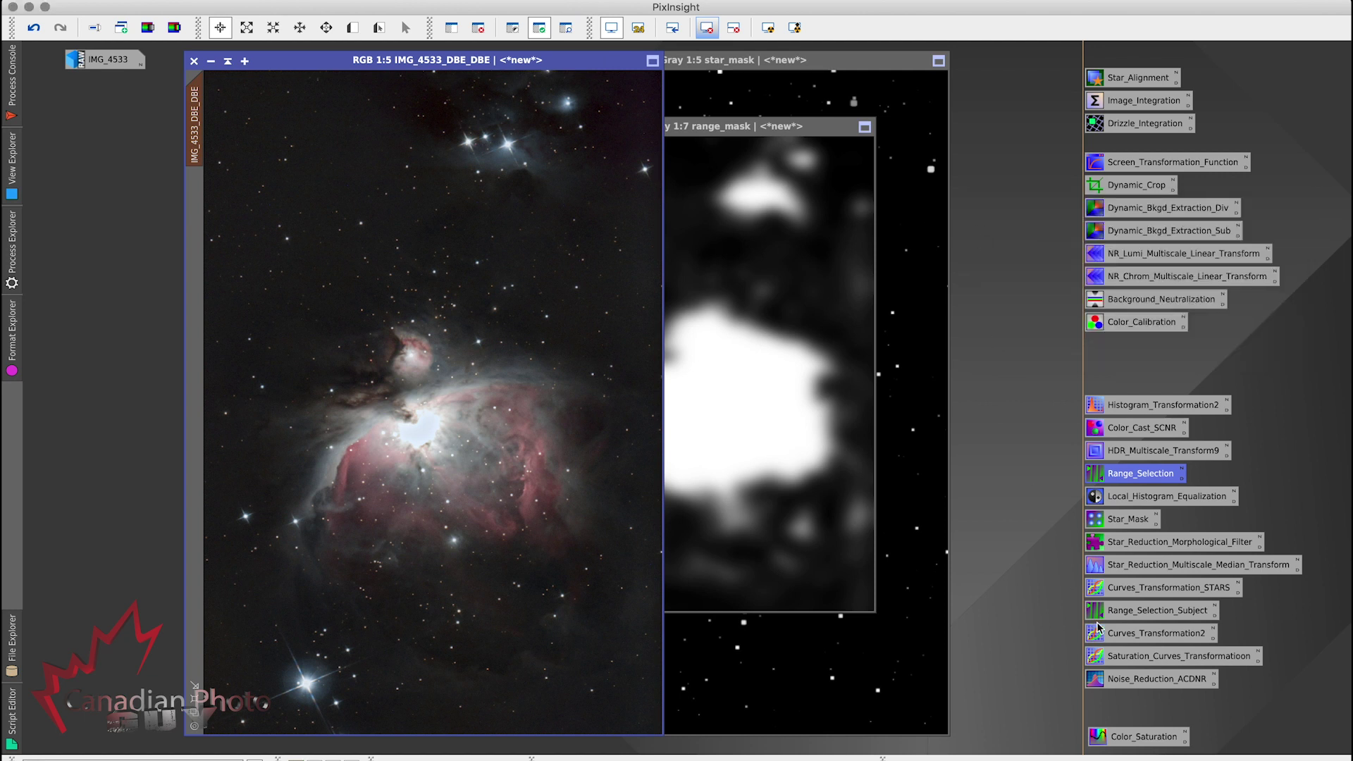
Open Saturation_Curves_Transformatioon with a real-time preview and raise the saturation curve's midpoint to input 0.40263, output 0.62240.
double_click(1164, 658)
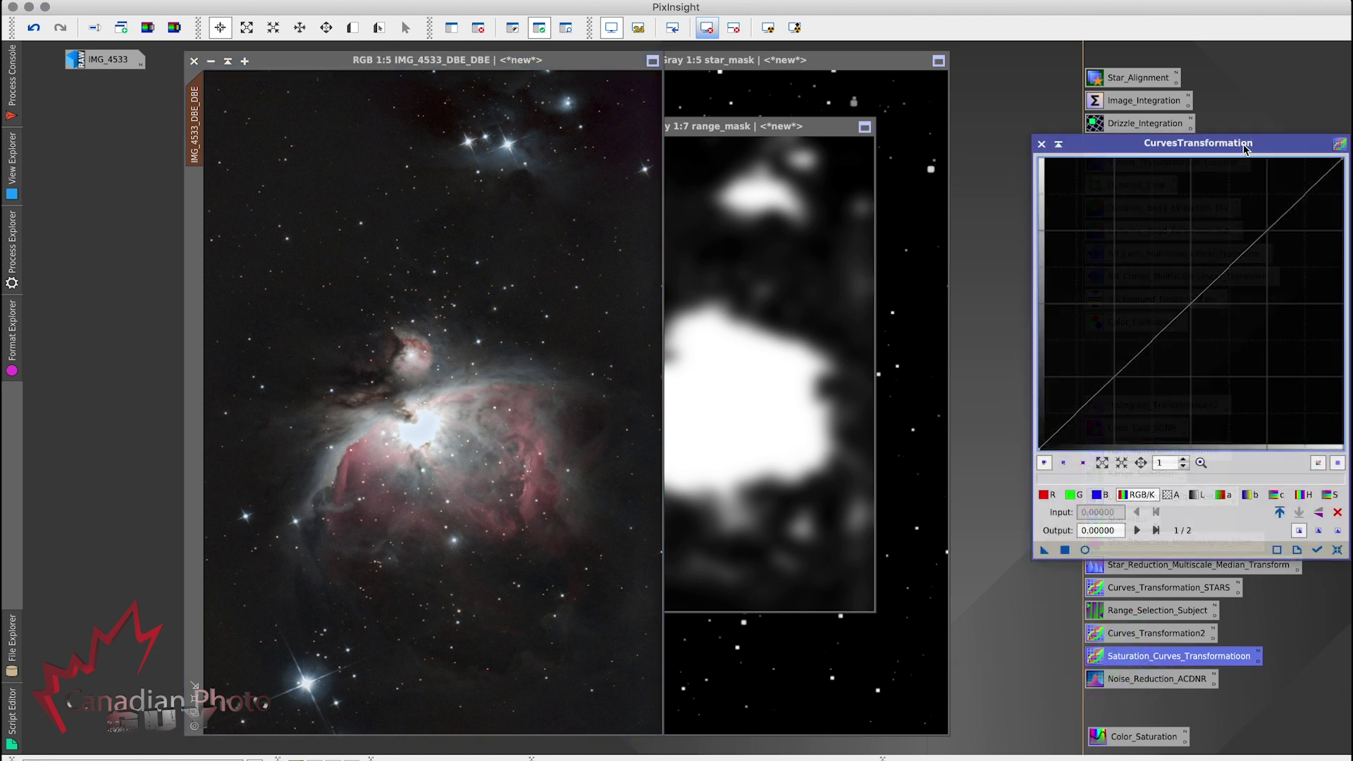
left_click(1086, 550)
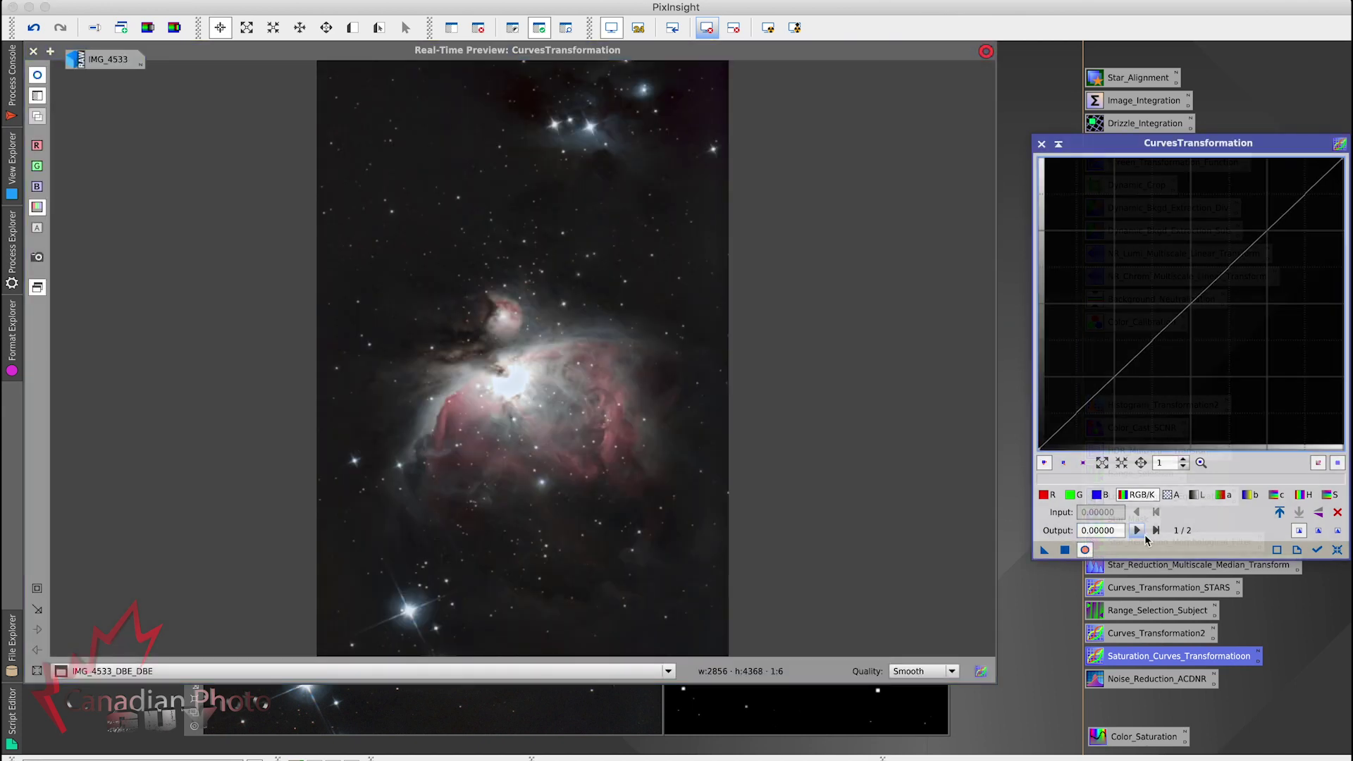
left_click(1332, 495)
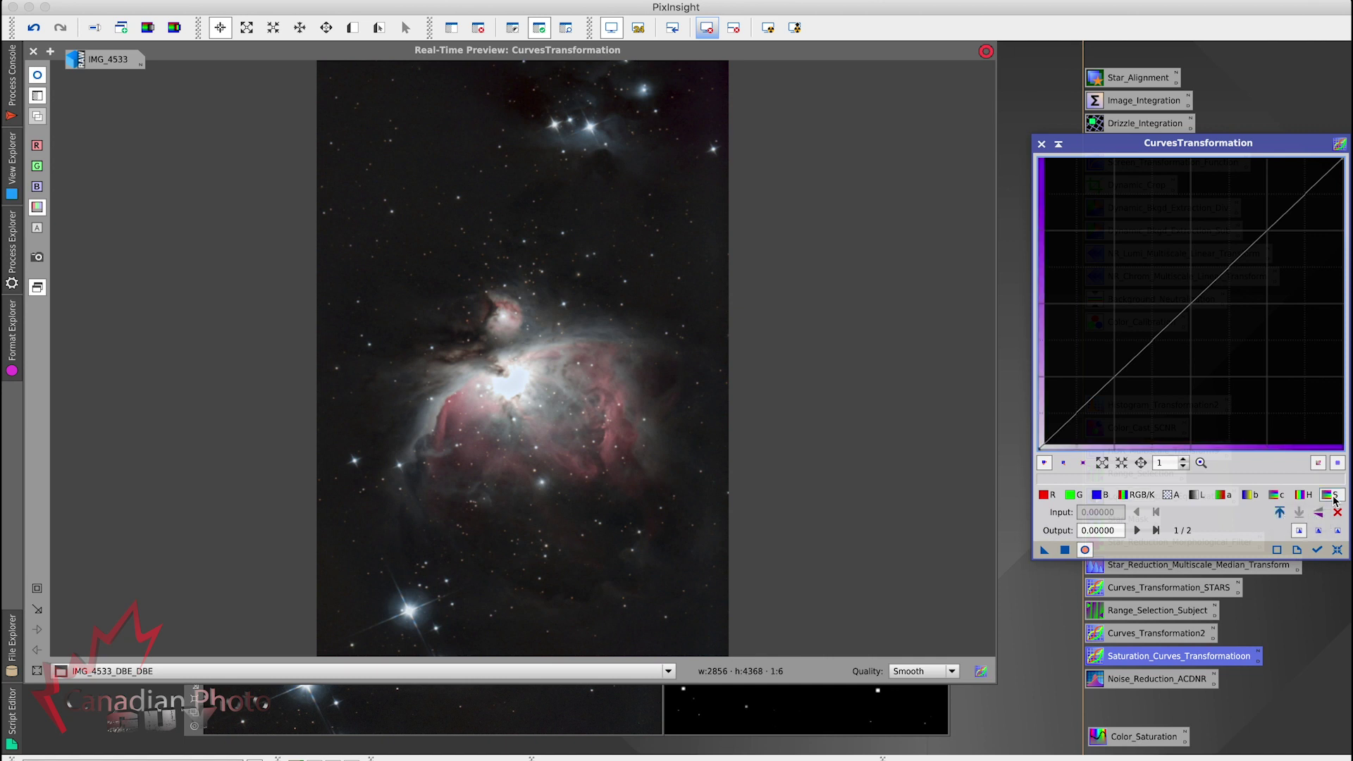
left_click_drag(1189, 304, 1162, 267)
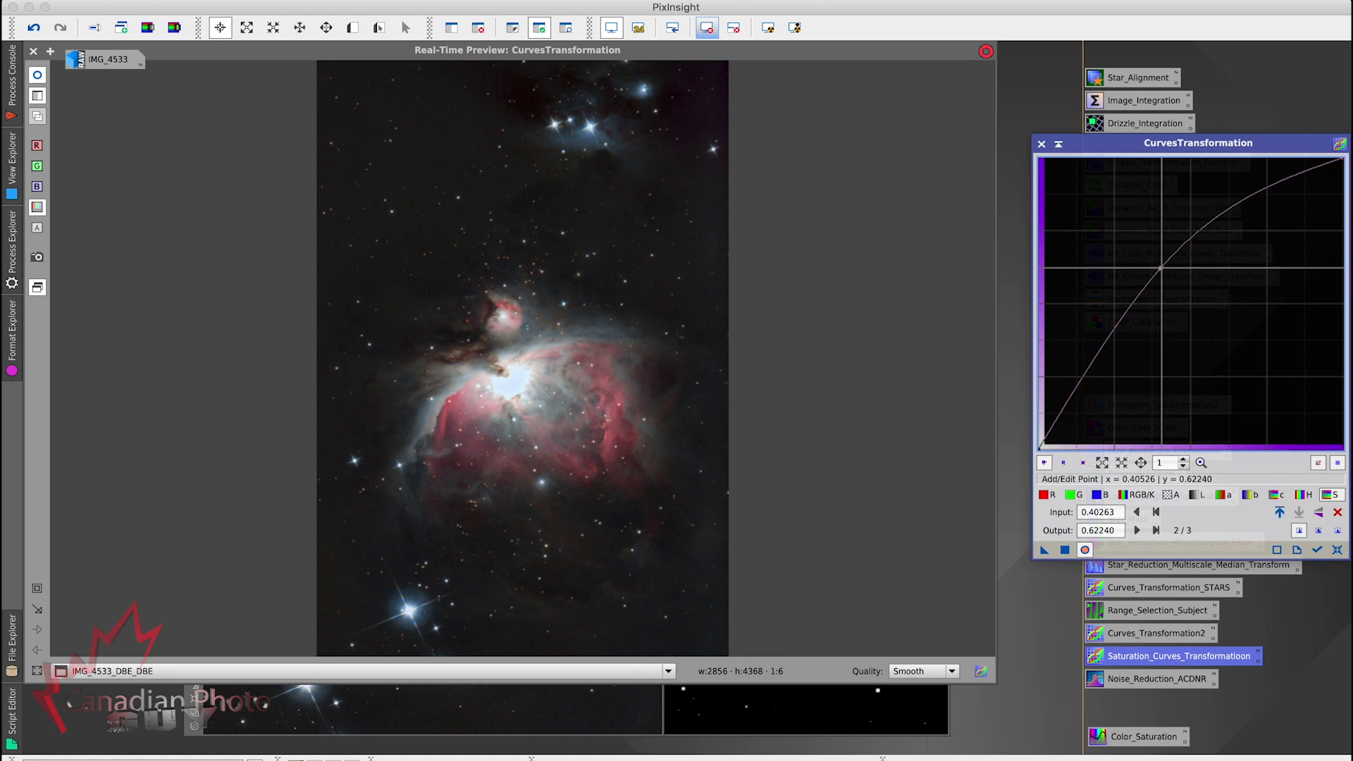
Compare the nebula with and without the saturation boost in the preview, and apply the curve to IMG_4533_DBE_DBE.
left_click(38, 76)
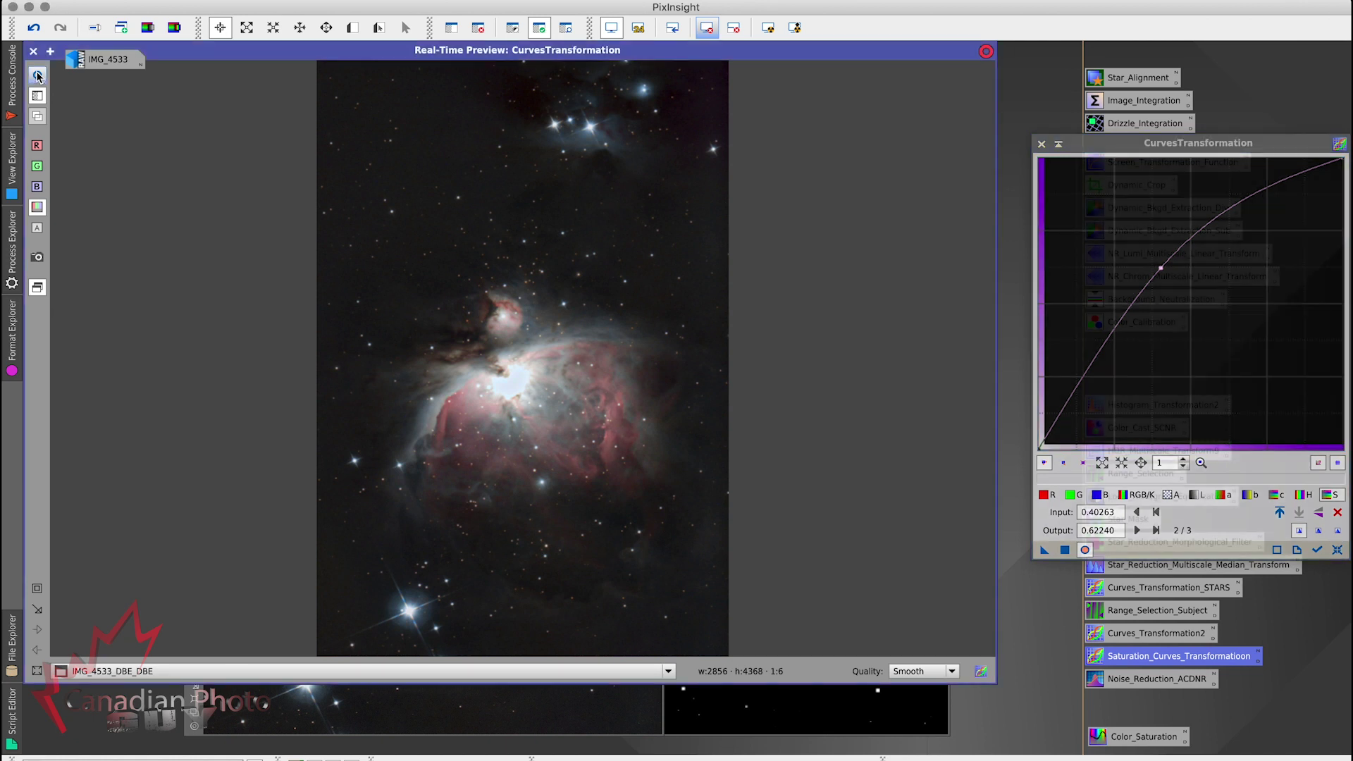
left_click(37, 75)
left_click(37, 75)
left_click(38, 75)
left_click(37, 76)
left_click(38, 76)
left_click(1067, 551)
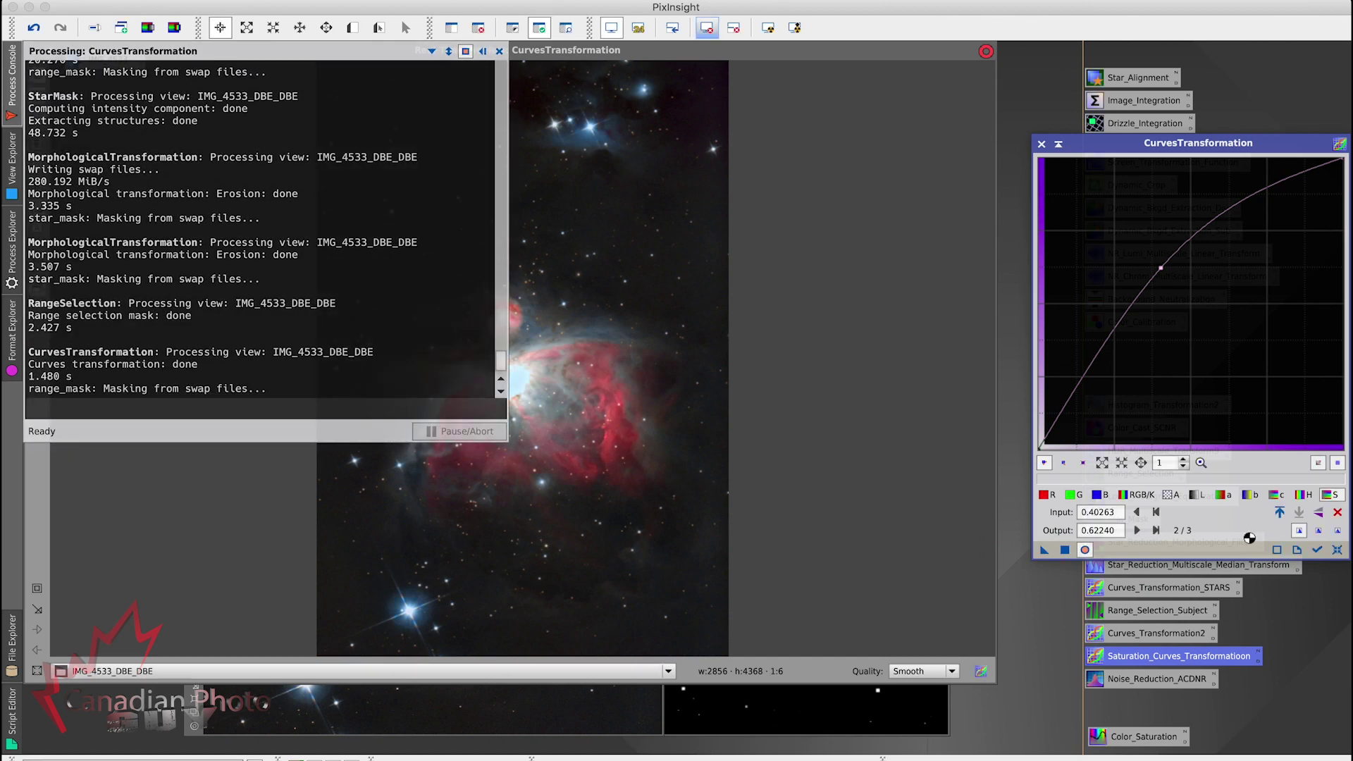
Reset the curve, apply a second saturation boost with a point at input 0.45, output 0.53906, and close CurvesTransformation.
left_click(1336, 551)
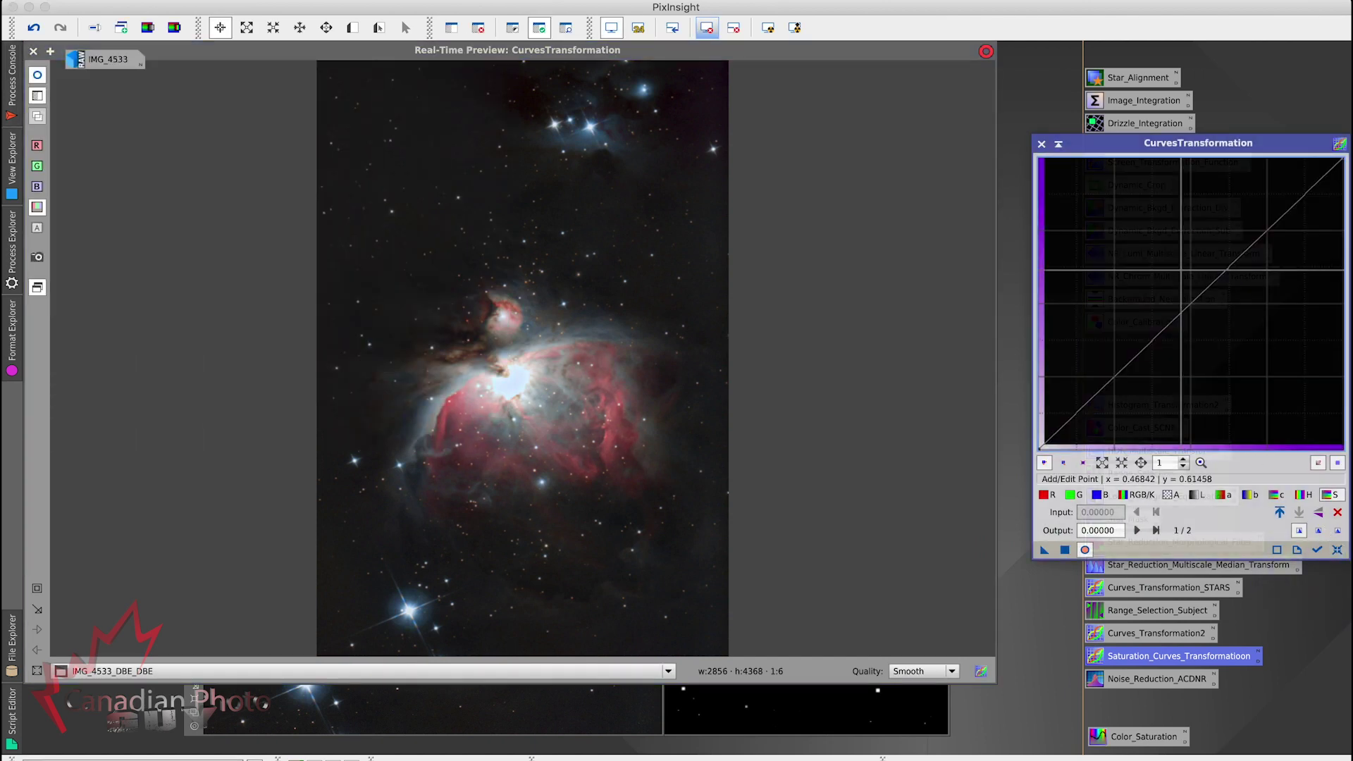
mouse_move(1190, 300)
left_mouse_down()
mouse_move(1166, 285)
mouse_move(1176, 291)
left_mouse_up()
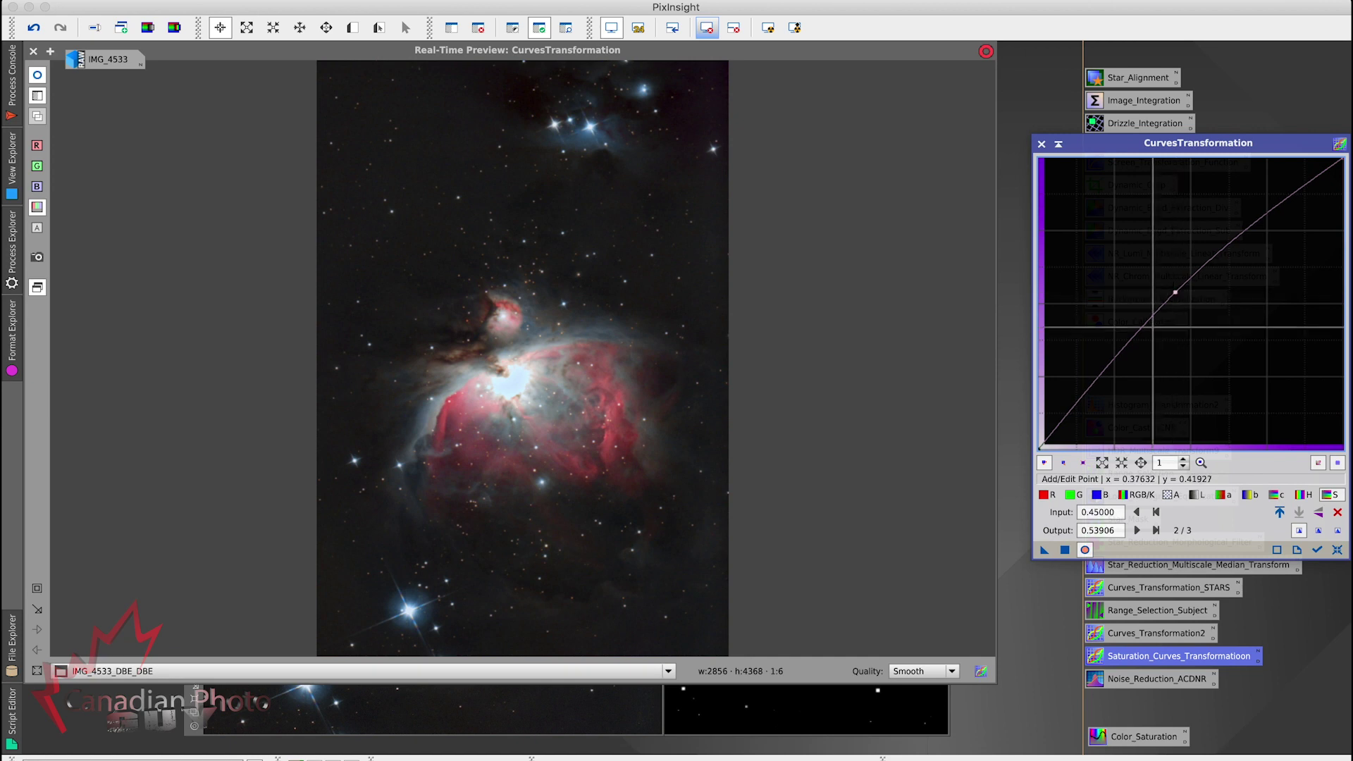
left_click(1064, 549)
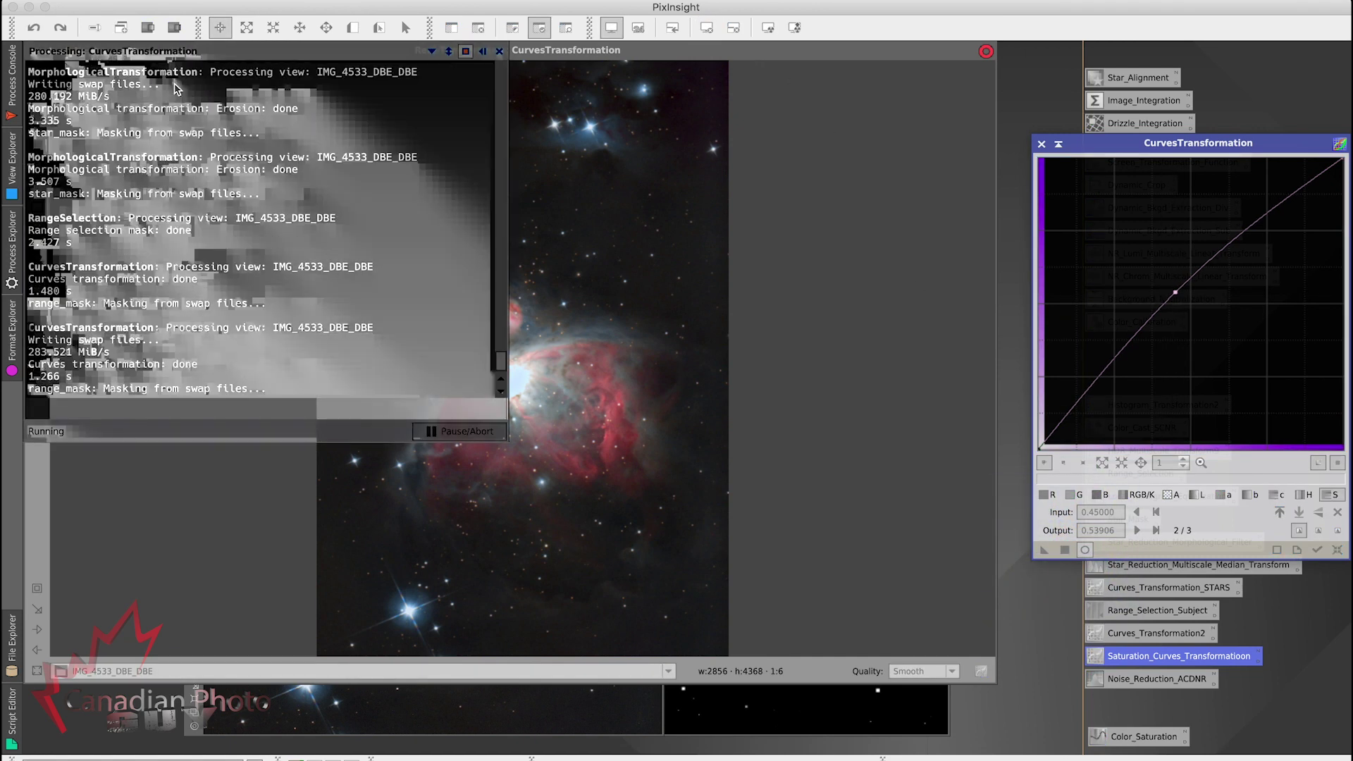
left_click(1042, 144)
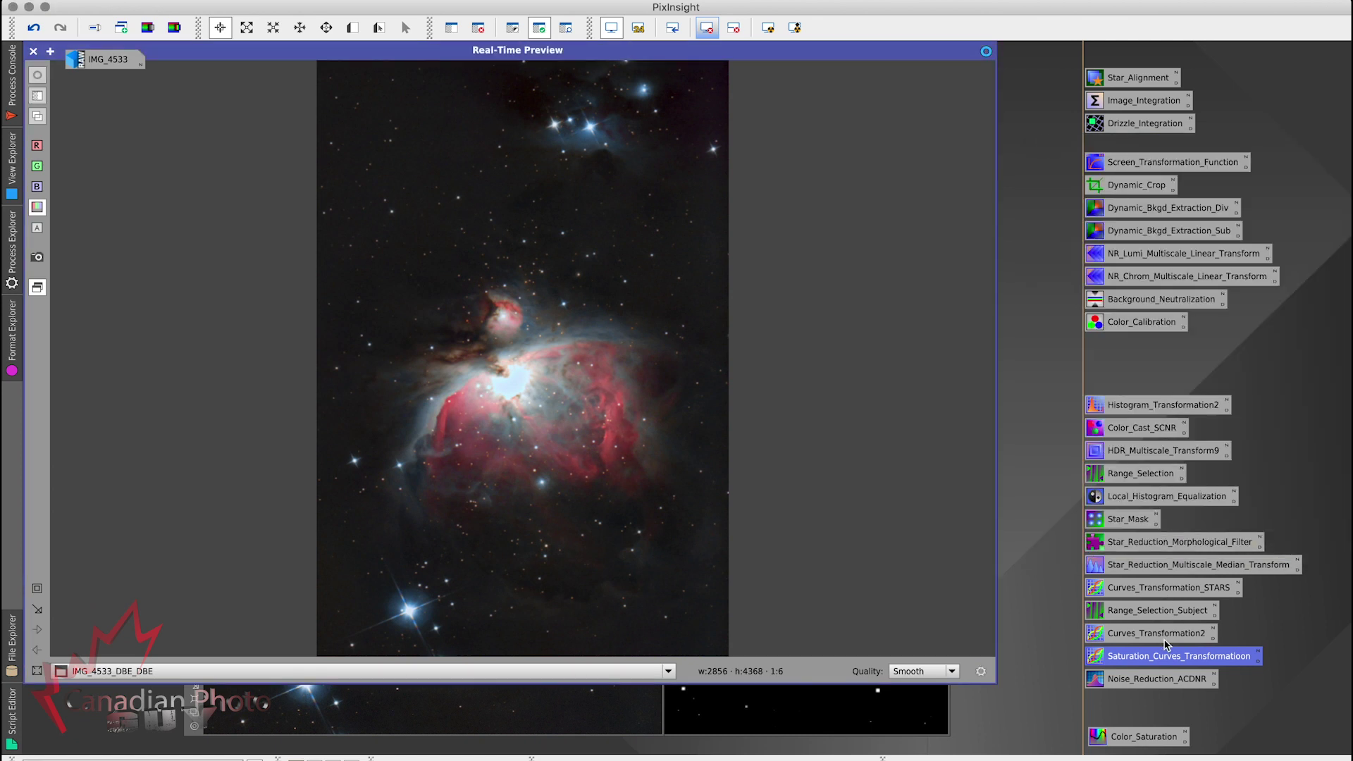
Open Histogram_Transformation2, invert the range mask on IMG_4533_DBE_DBE, and show and hide the overlay to check that the nebula is protected.
double_click(1145, 412)
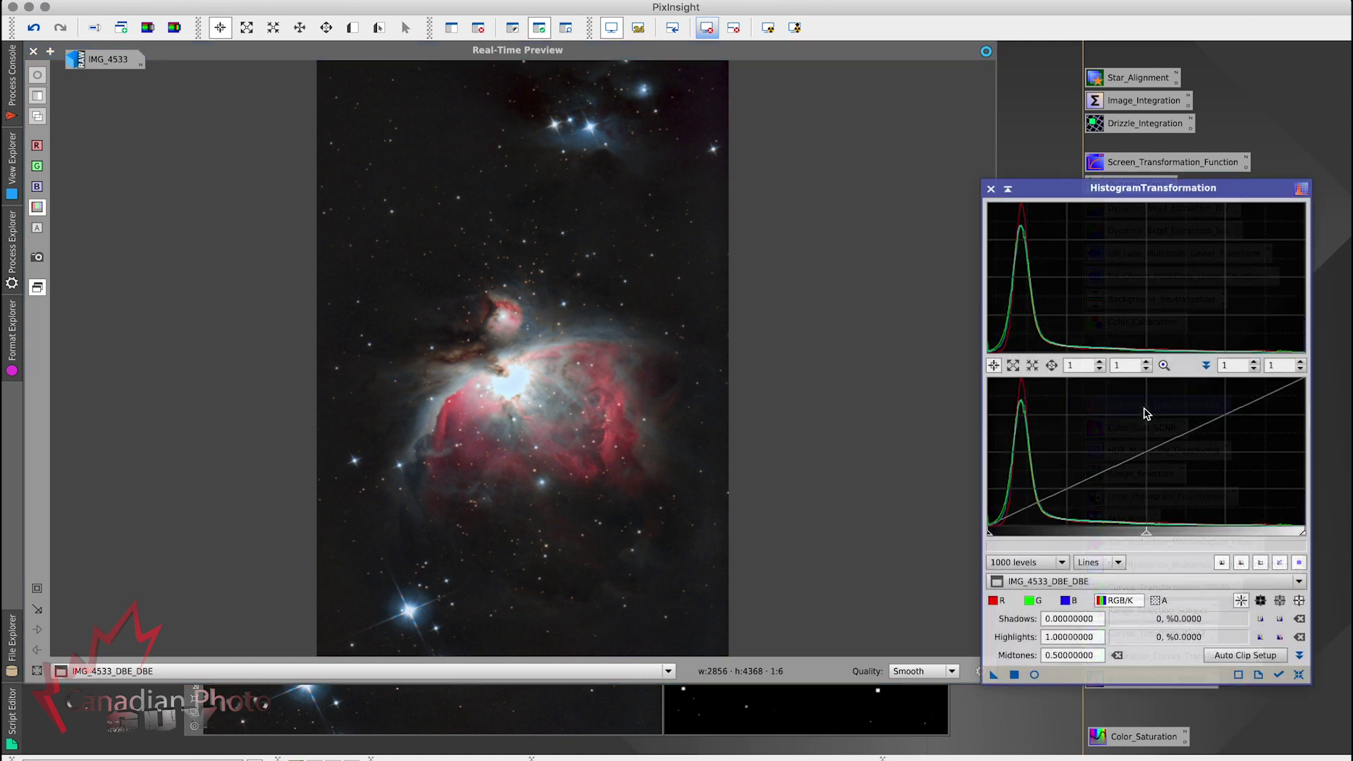
left_click(1034, 675)
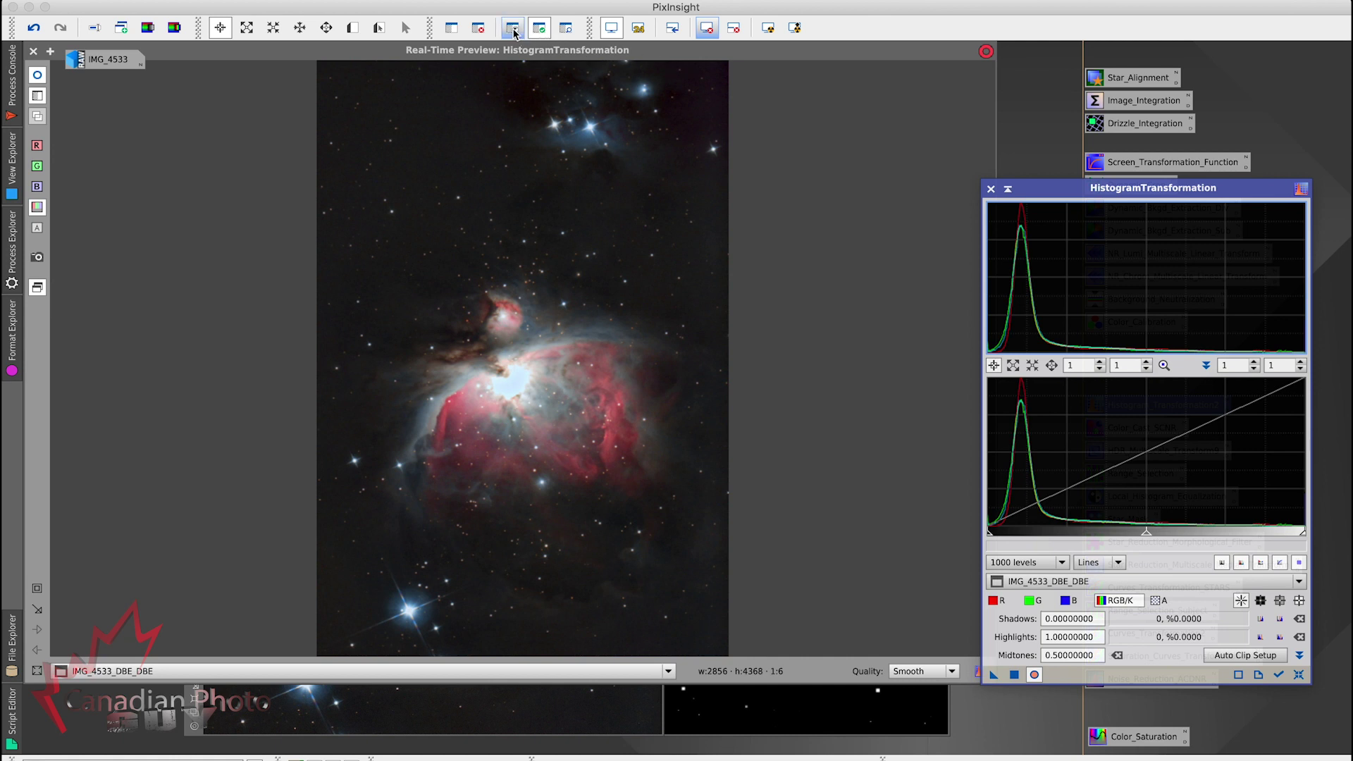
left_click(335, 0)
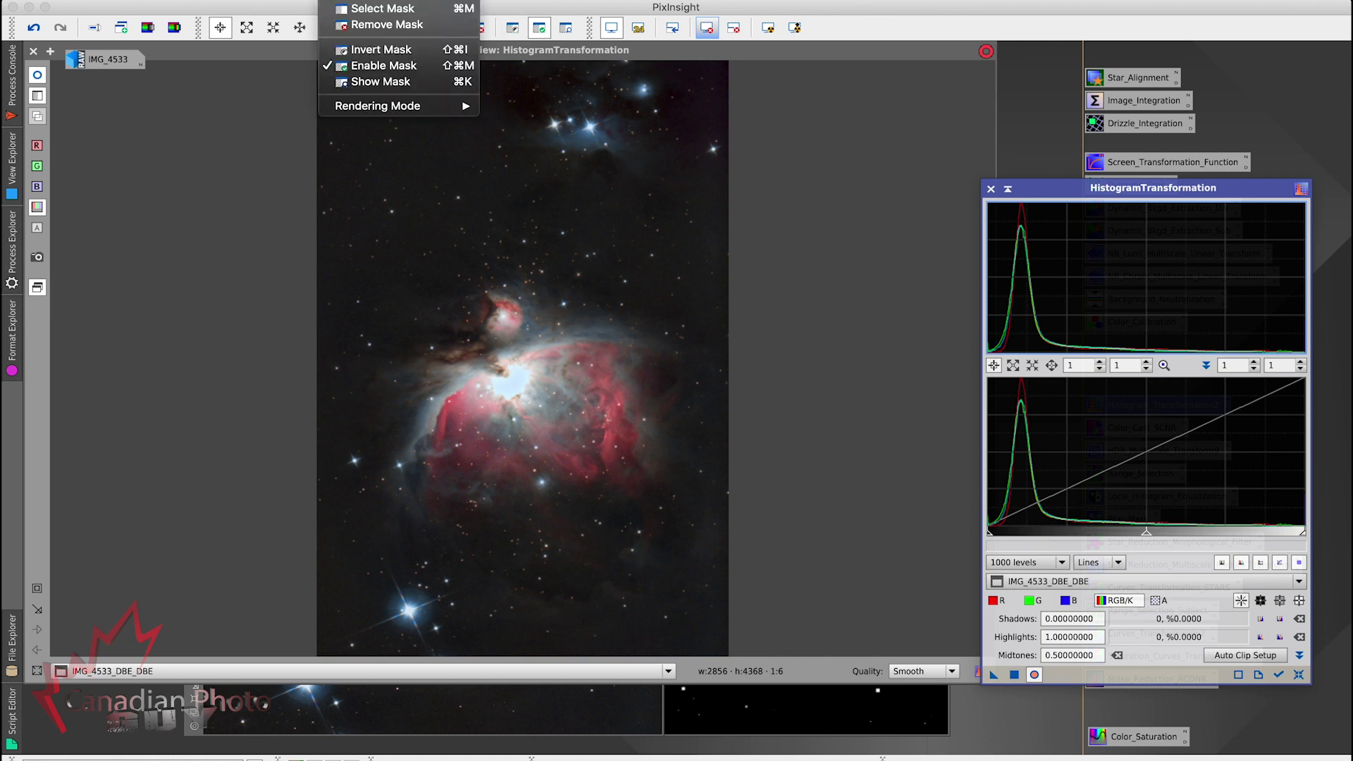
left_click(359, 49)
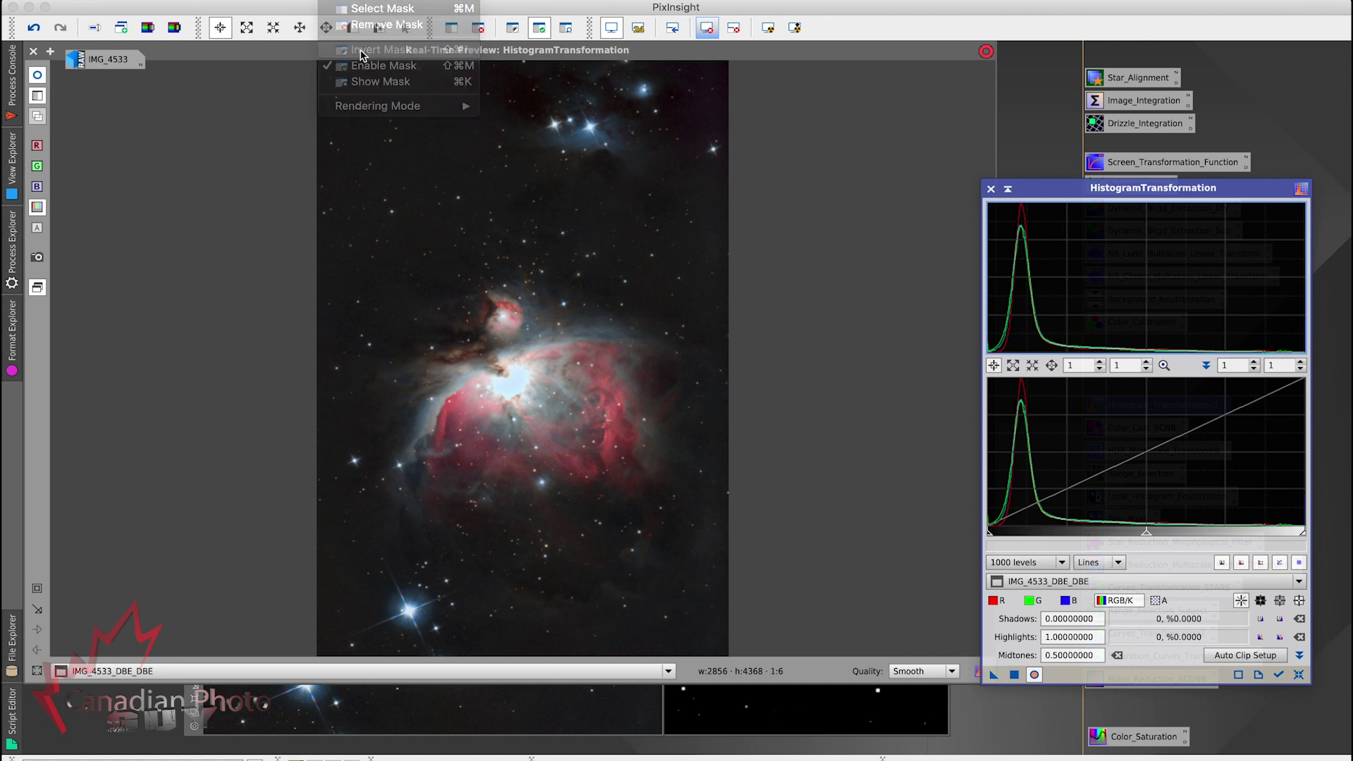
left_click(570, 28)
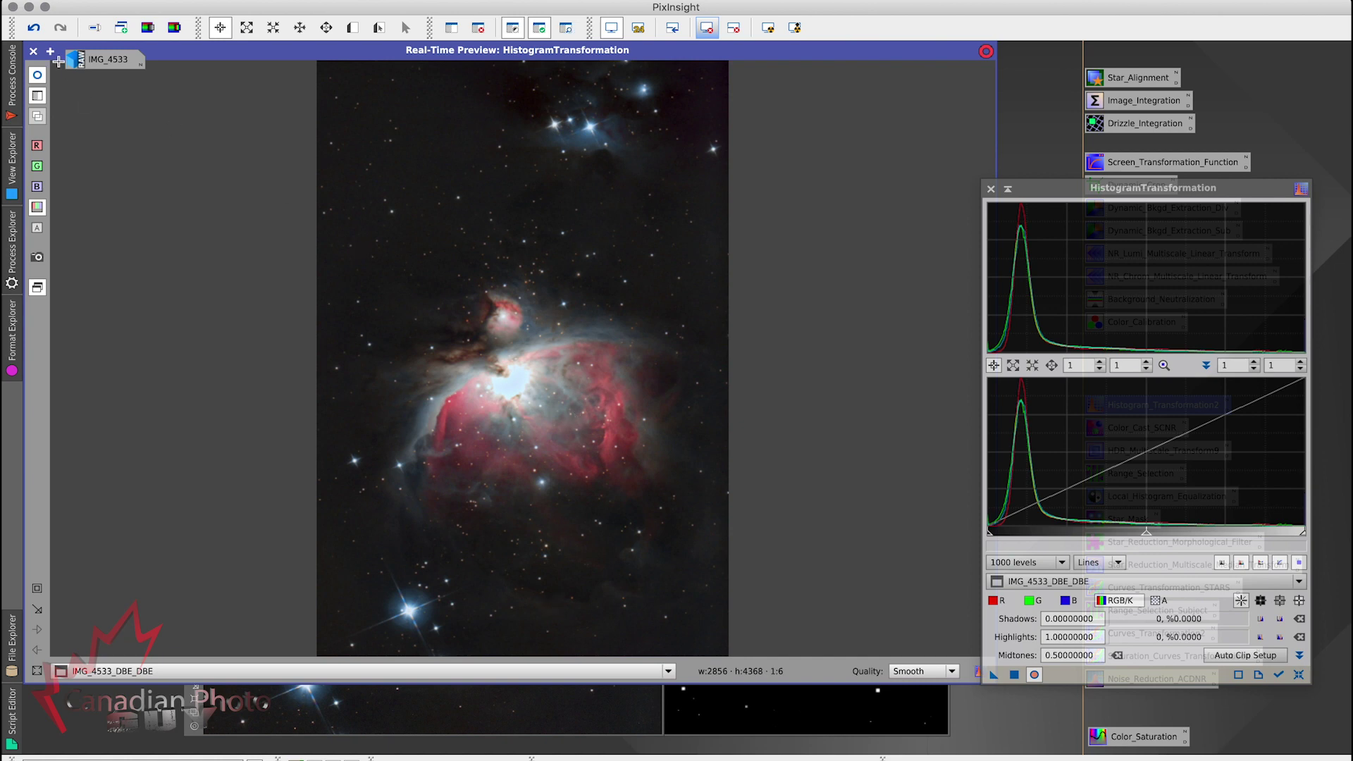
left_click(33, 52)
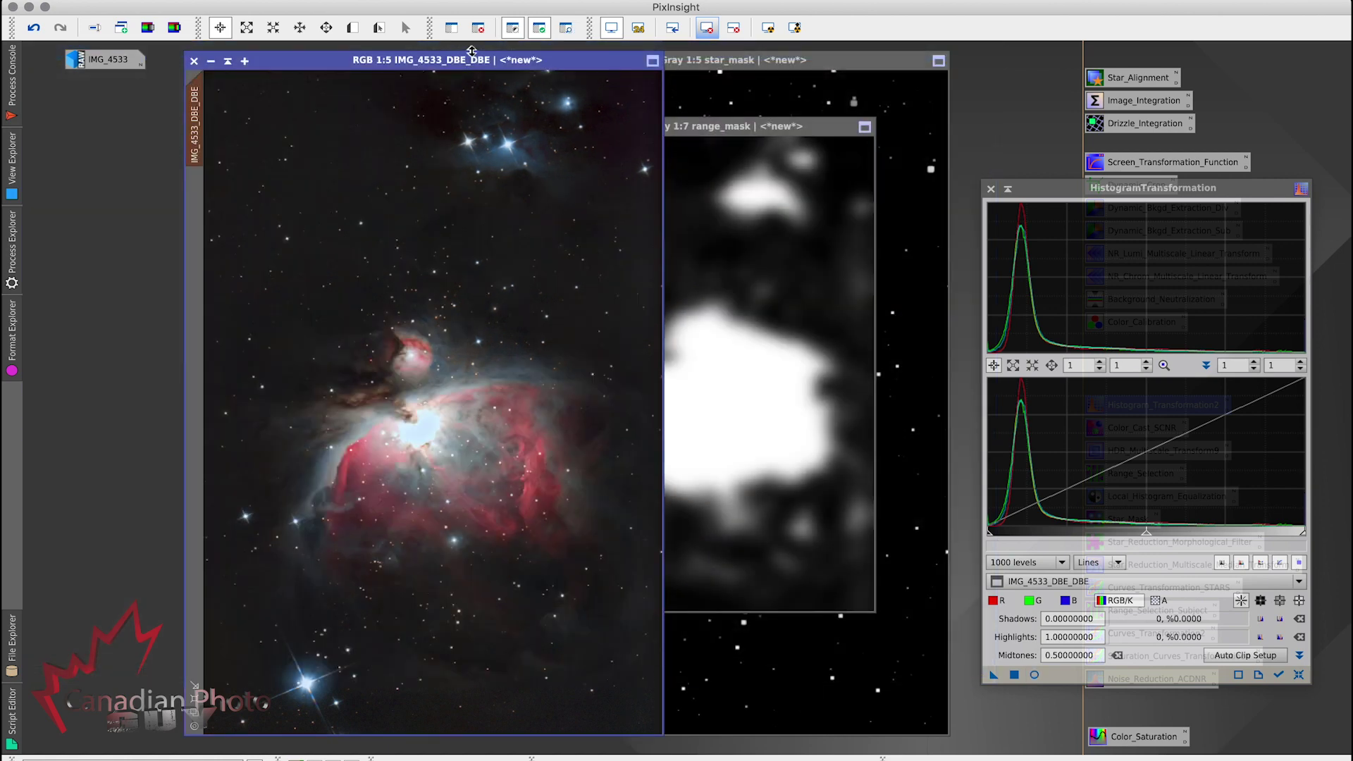
left_click(566, 29)
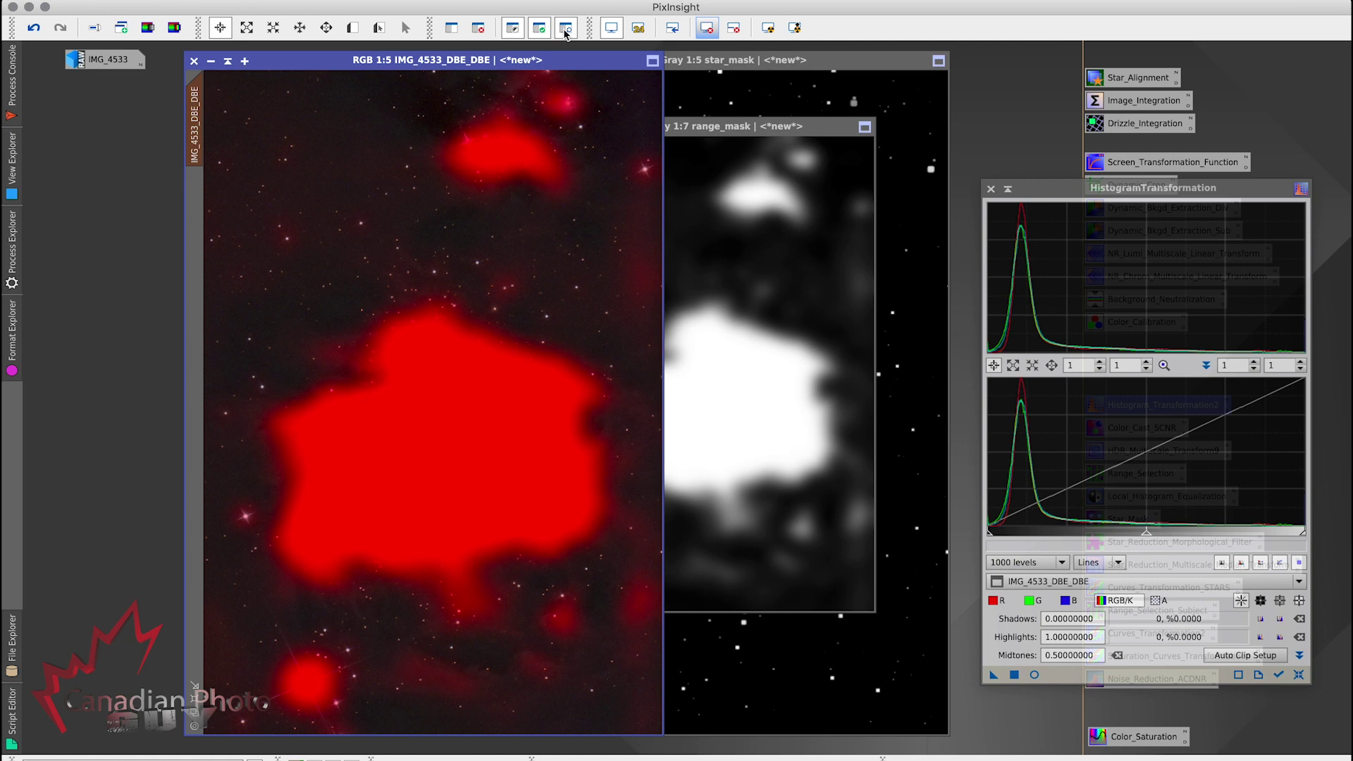
left_click(565, 30)
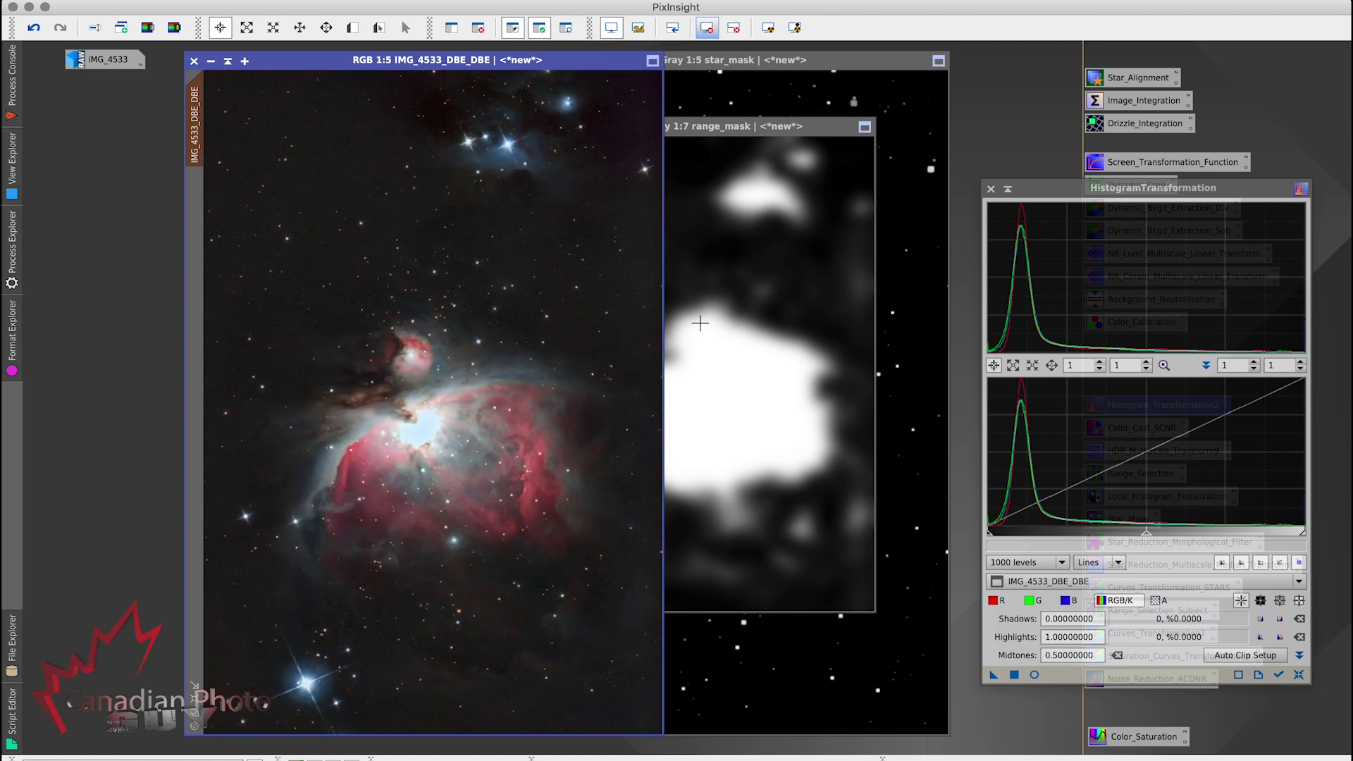
Darken the background of IMG_4533_DBE_DBE with shadows 0.02784810 and midtones 0.52864583 using a real-time preview, apply it, and close the histogram tool and preview.
left_click(1034, 676)
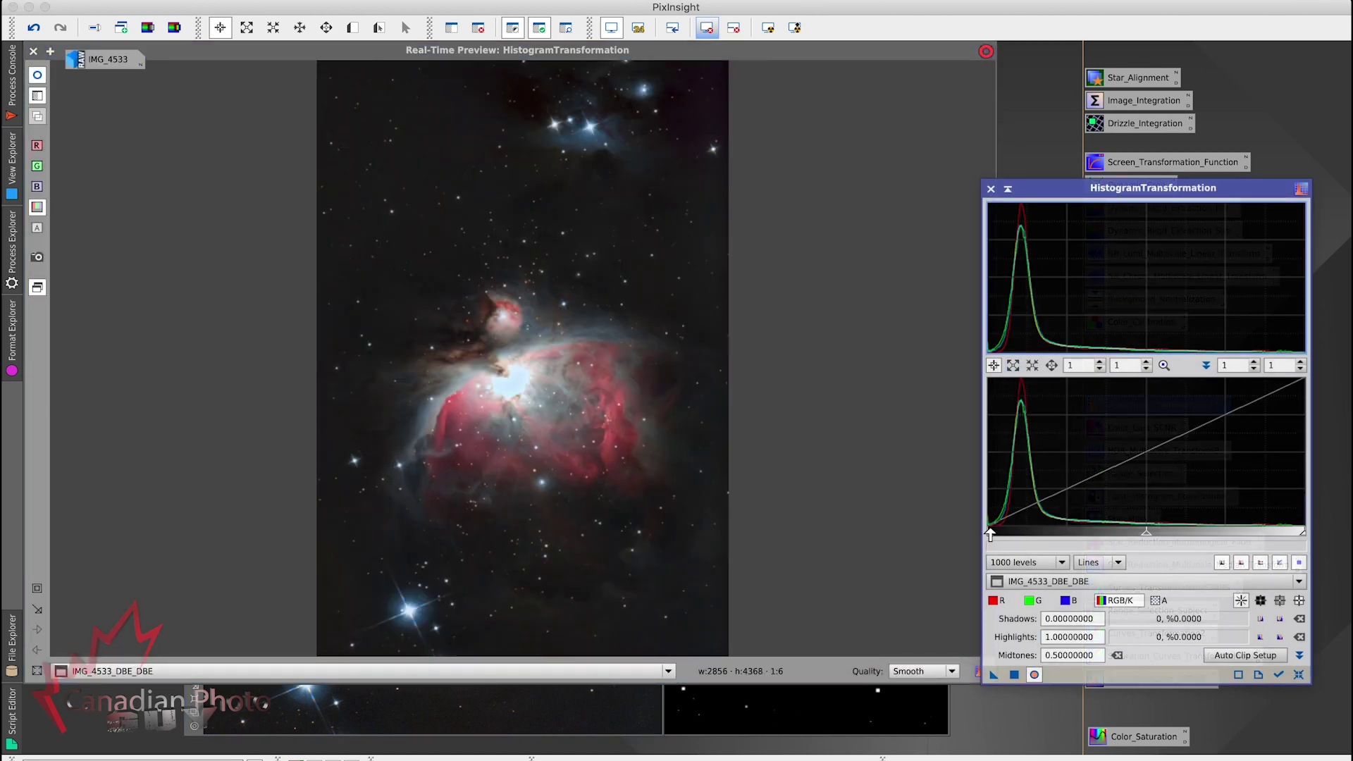
left_click_drag(988, 533, 995, 534)
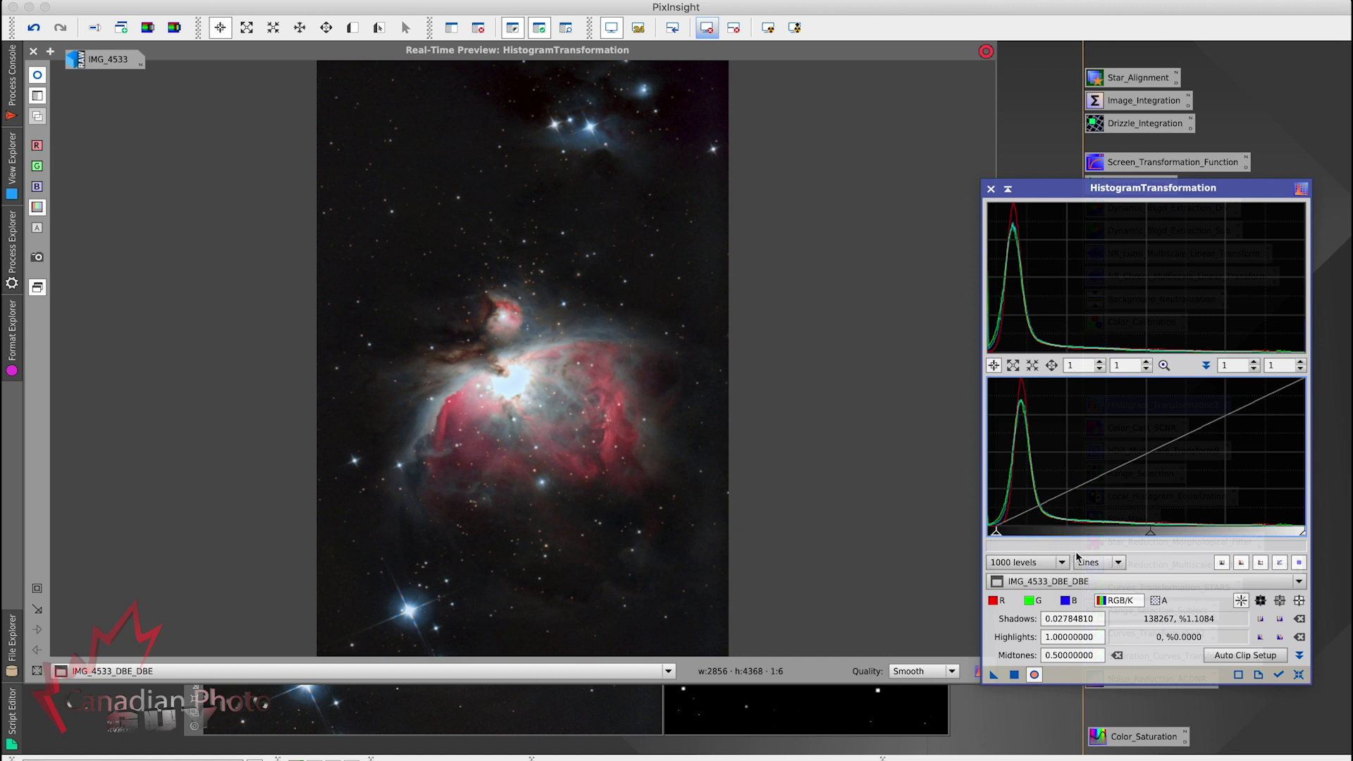
left_click_drag(1150, 534, 1160, 535)
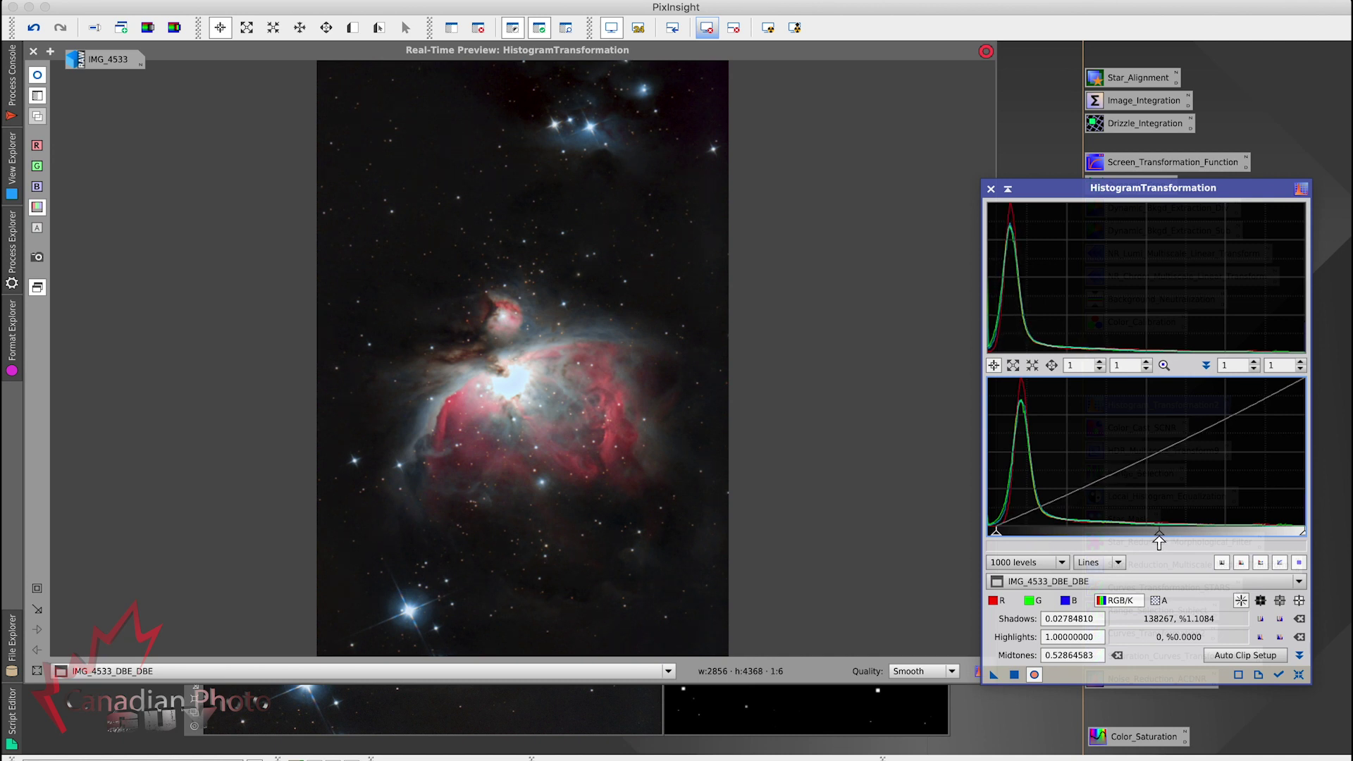
left_click(1015, 675)
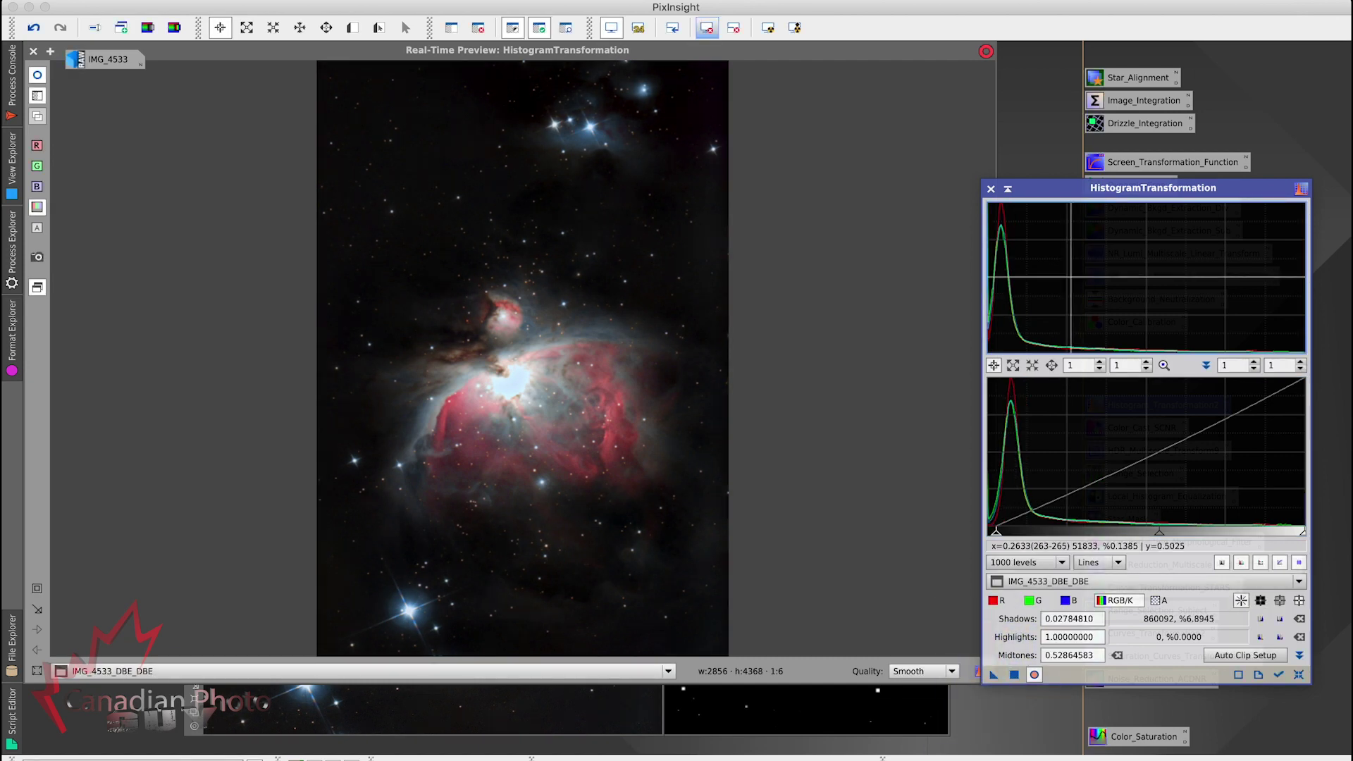
left_click(991, 189)
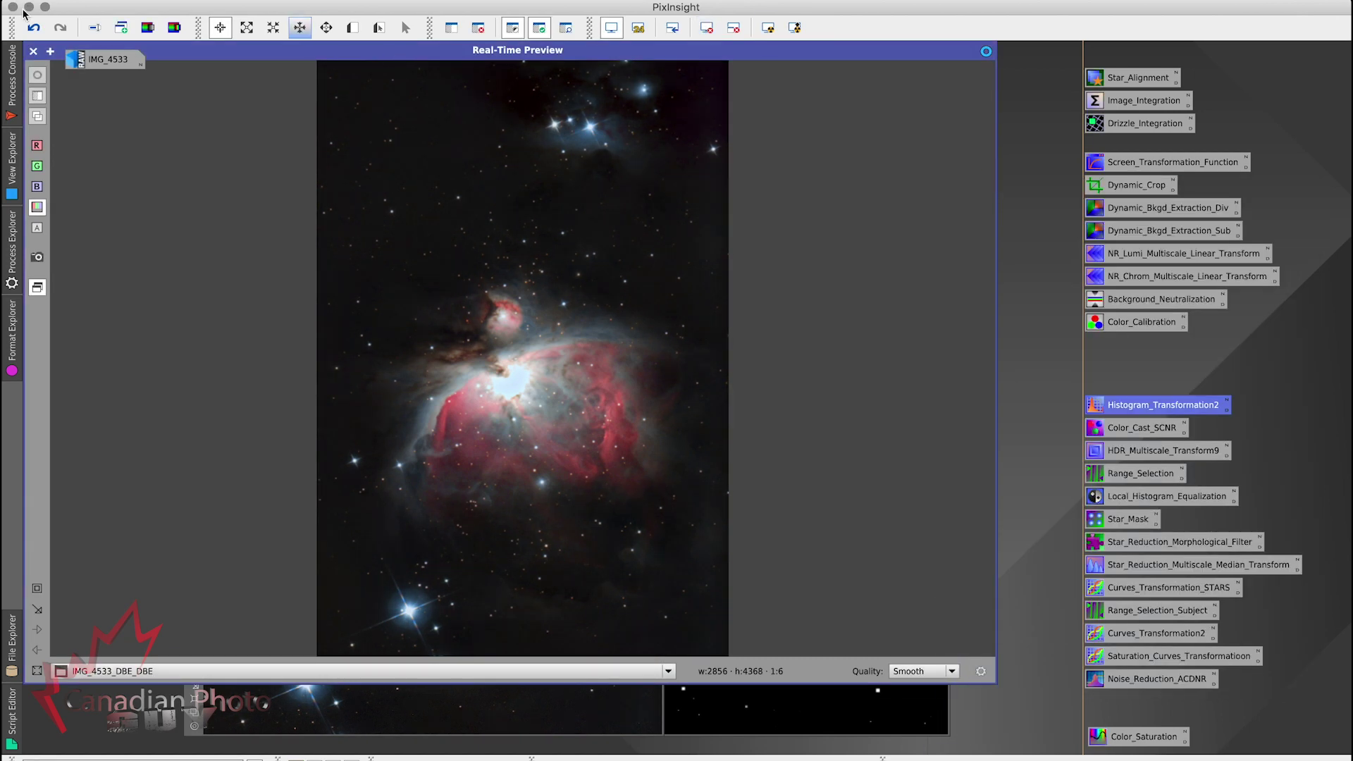
left_click(33, 51)
Move the IMG_4533_DBE_DBE window aside and restore the original IMG_4533 image next to it for a before-and-after comparison.
left_click_drag(334, 61, 315, 61)
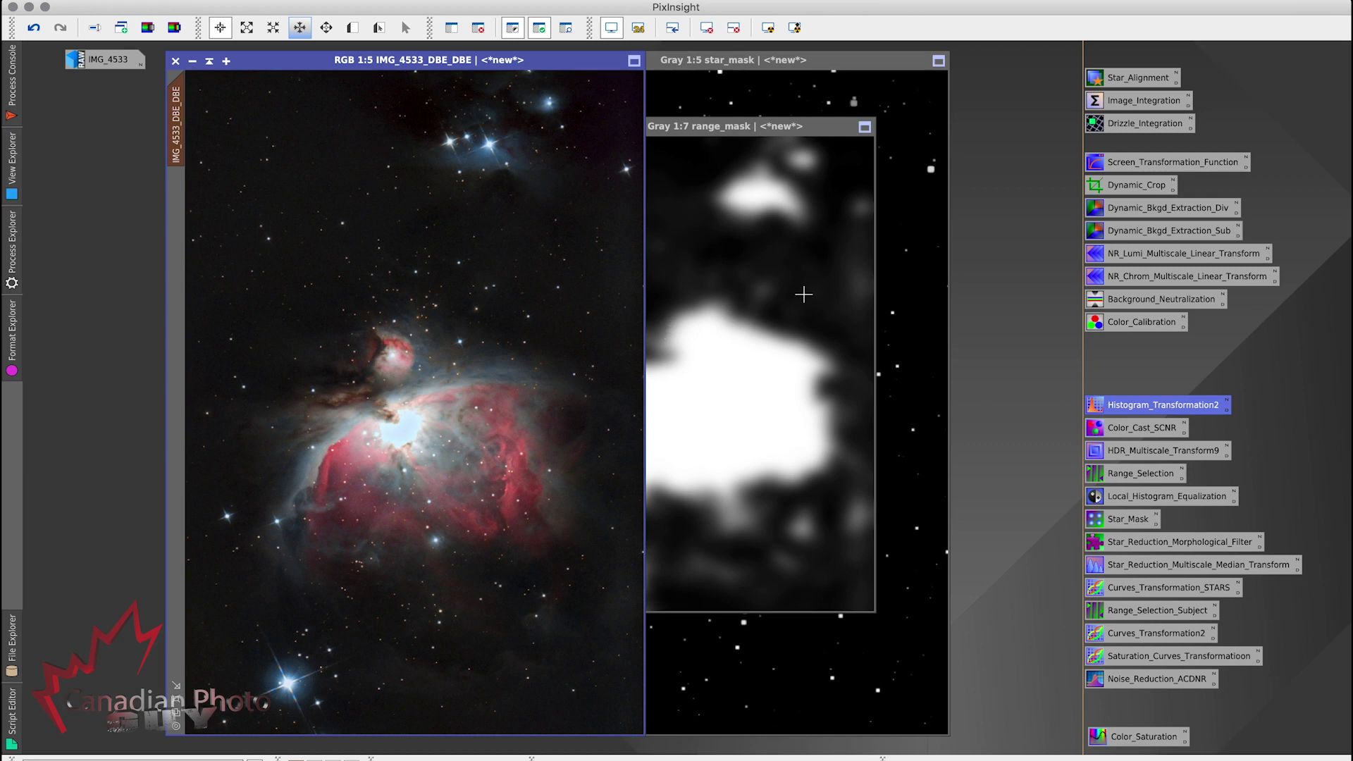
left_click_drag(465, 62, 815, 62)
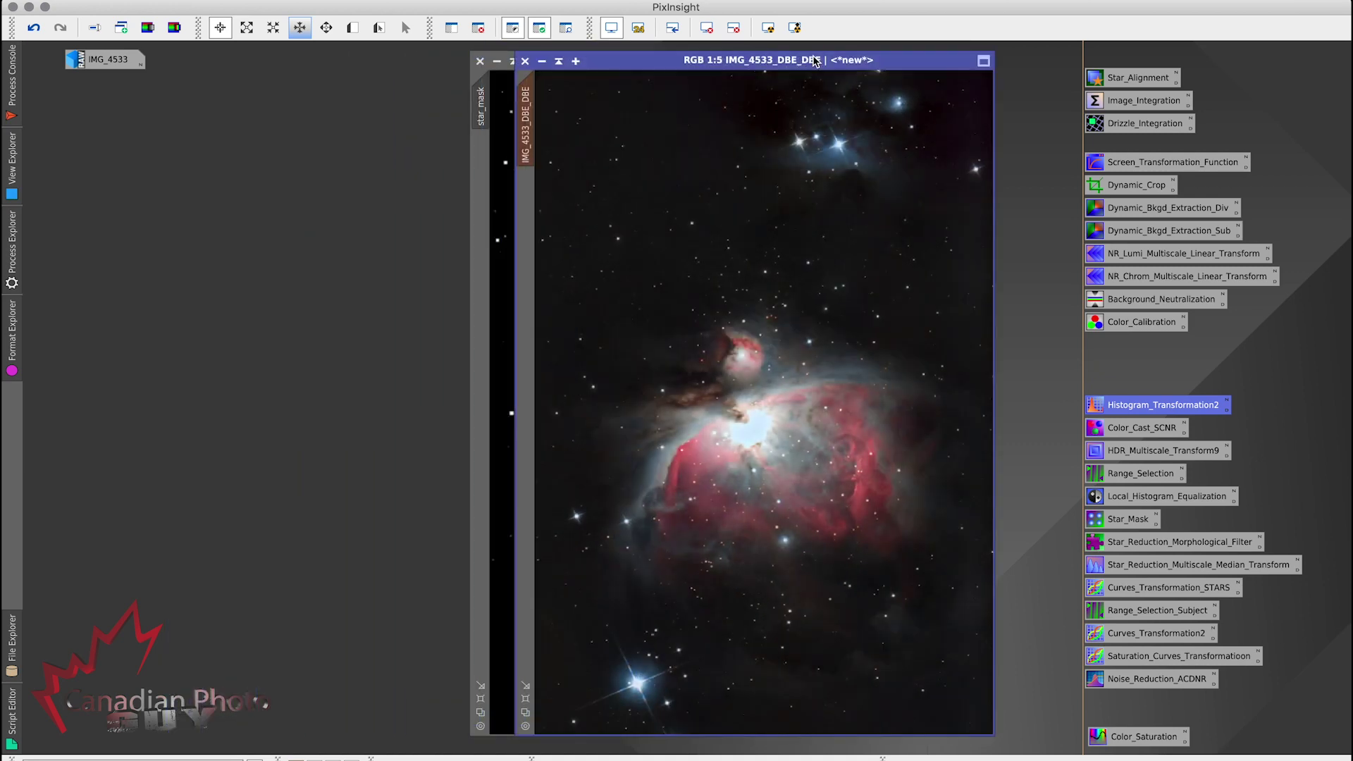
double_click(108, 62)
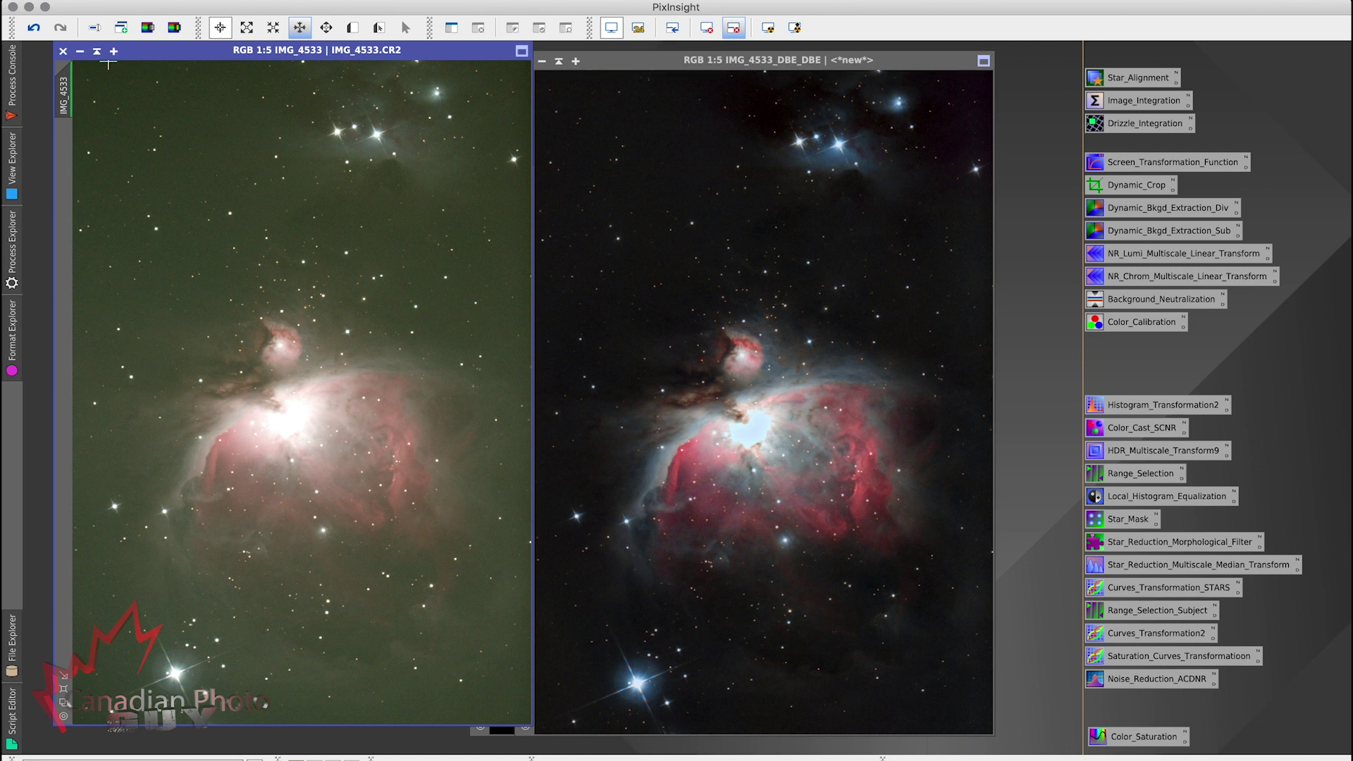
left_click_drag(158, 52, 151, 53)
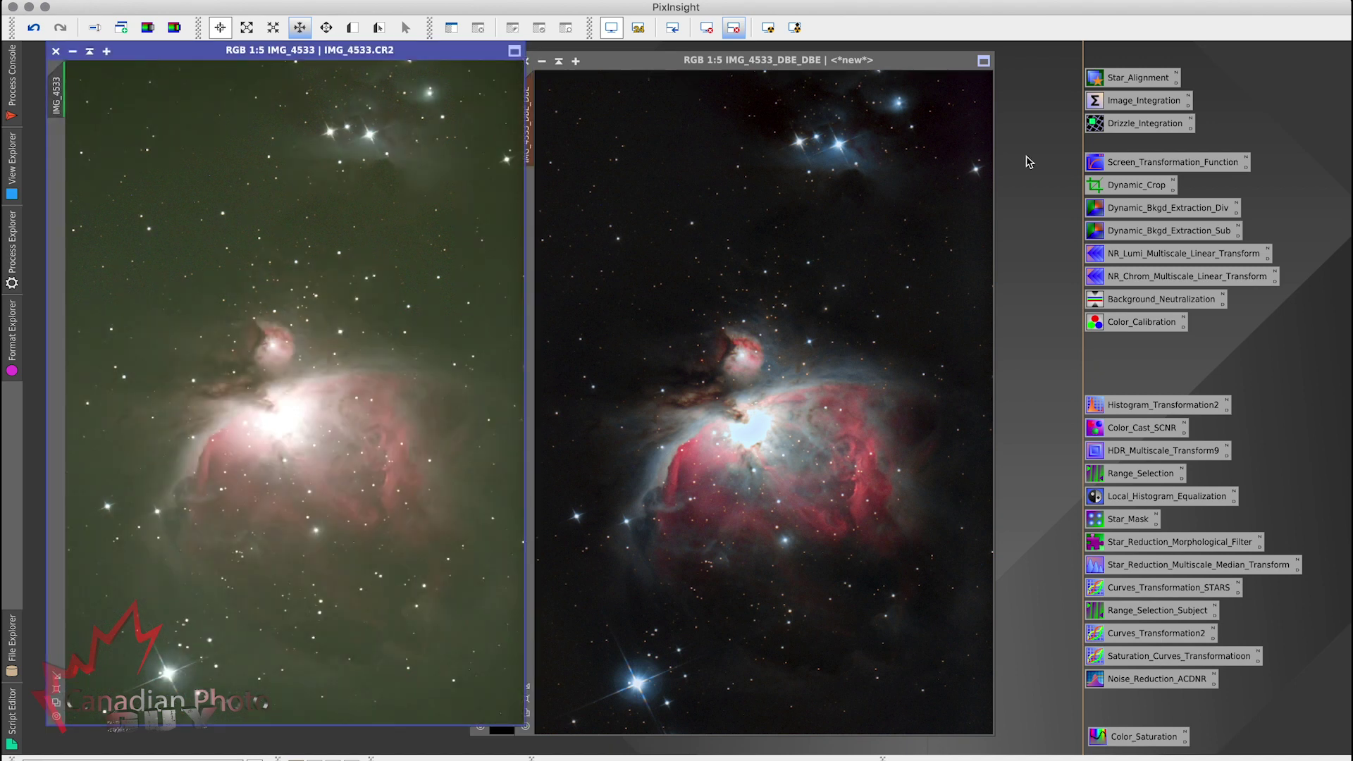
Reset the ScreenTransferFunction stretch on IMG_4533 to show the original unstretched image, and align the IMG_4533_DBE_DBE window beside it.
double_click(1178, 165)
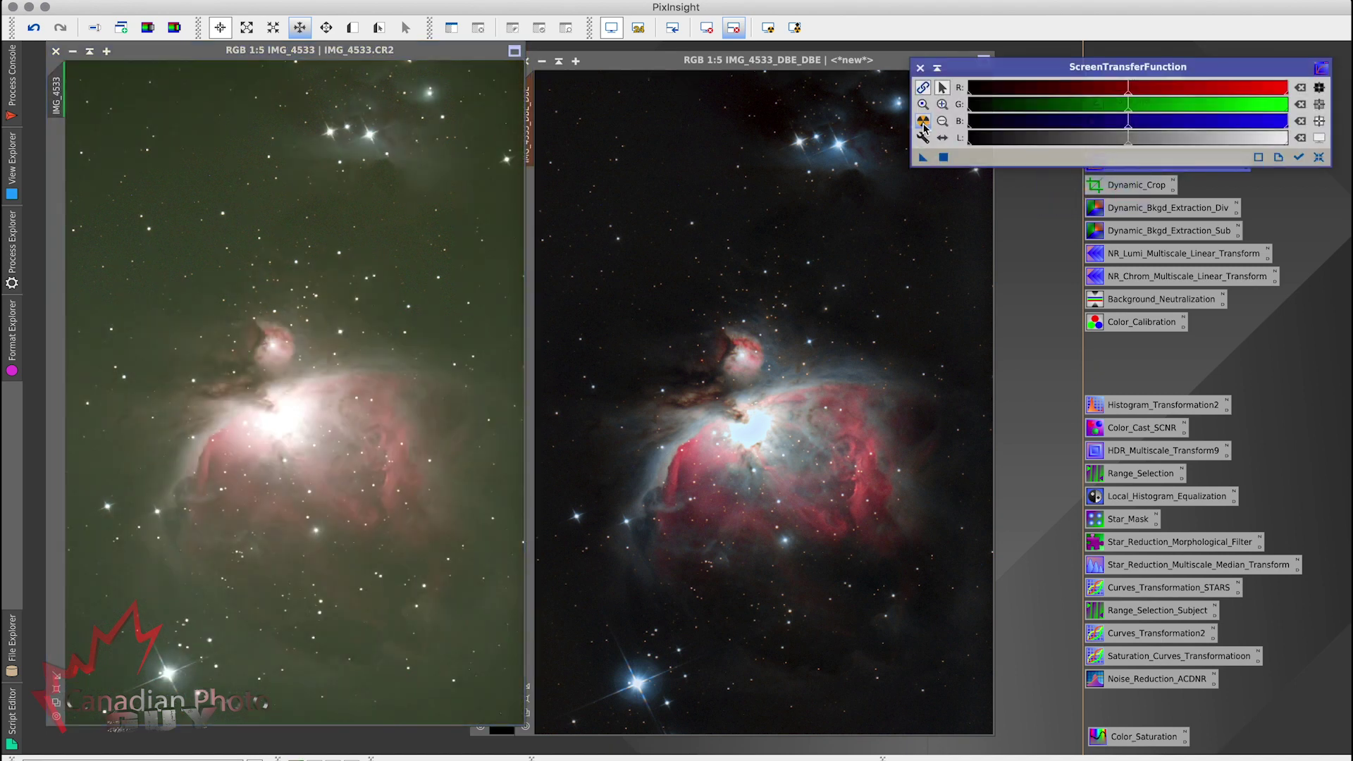
left_click(923, 122)
left_click(1322, 161)
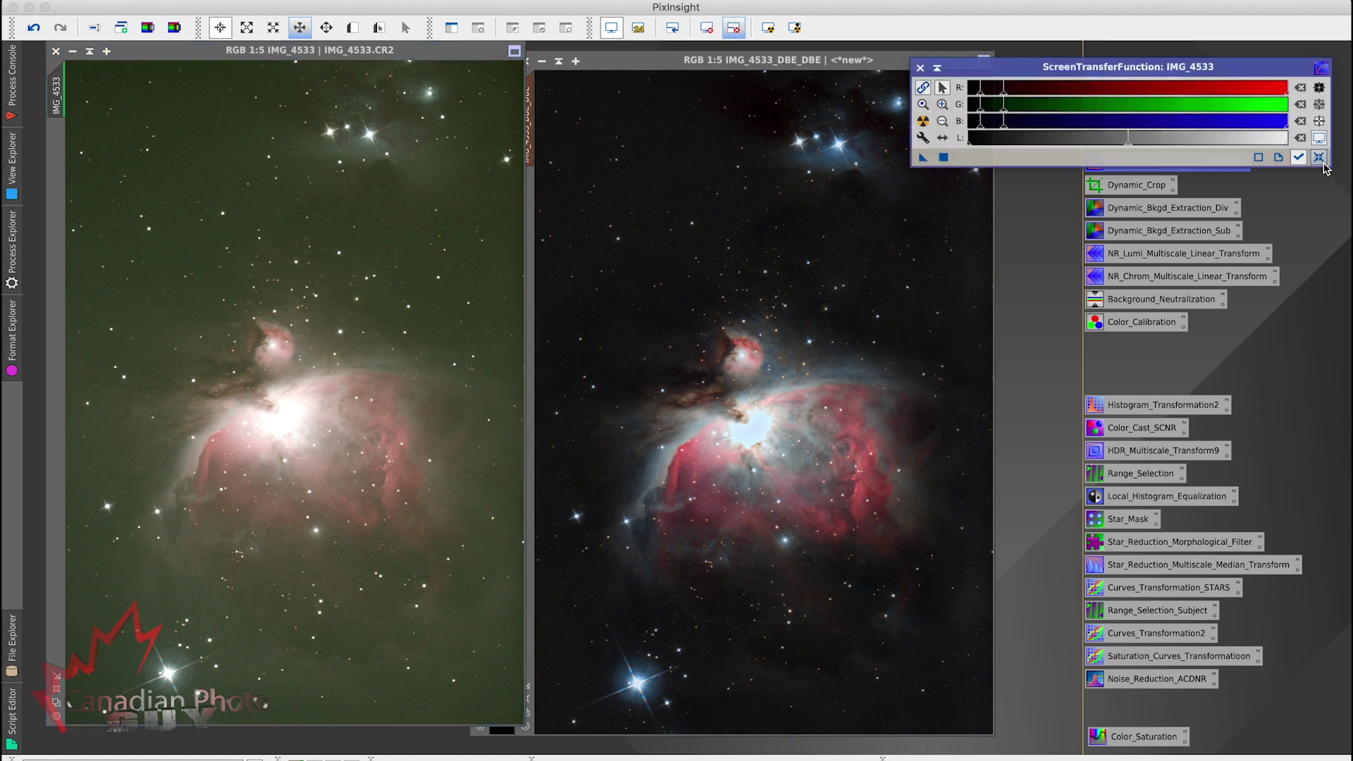
left_click(1319, 158)
left_click(920, 68)
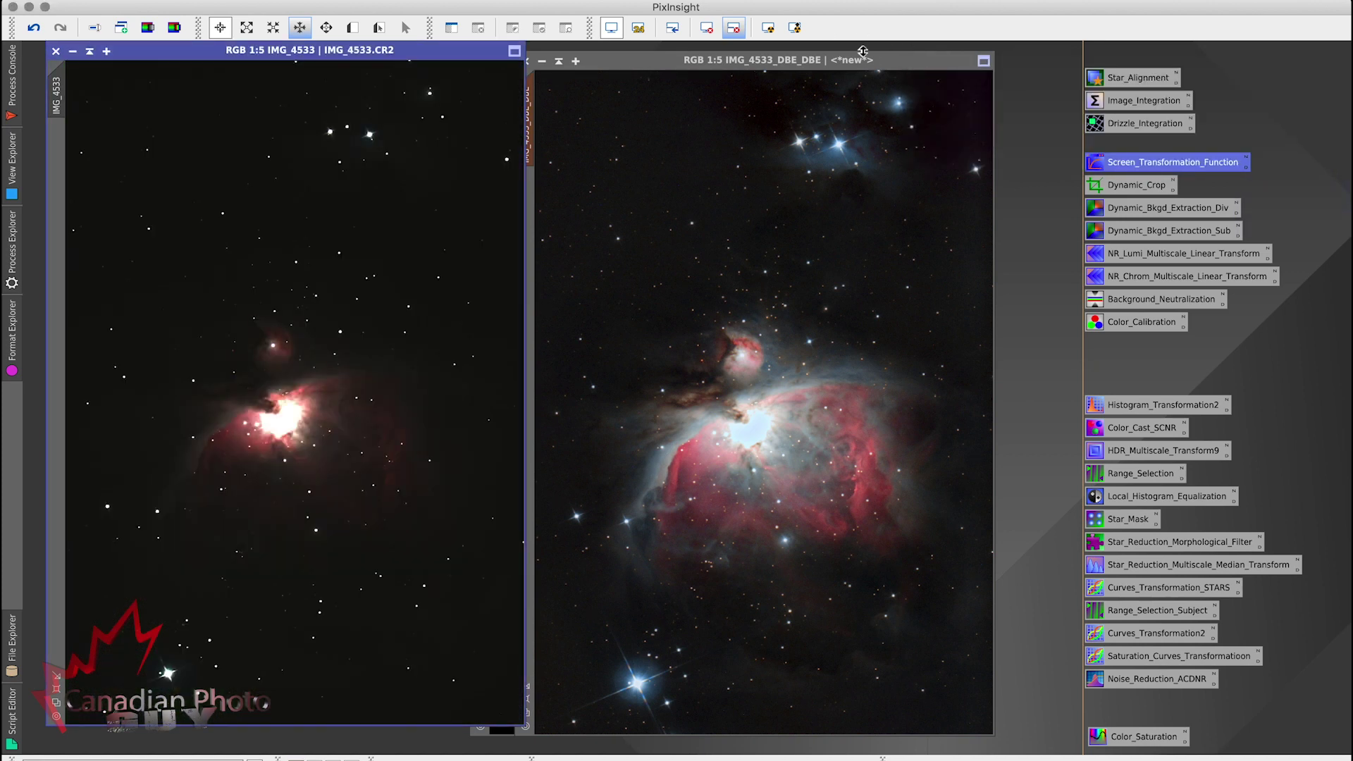
left_click(889, 66)
left_click_drag(888, 63, 899, 56)
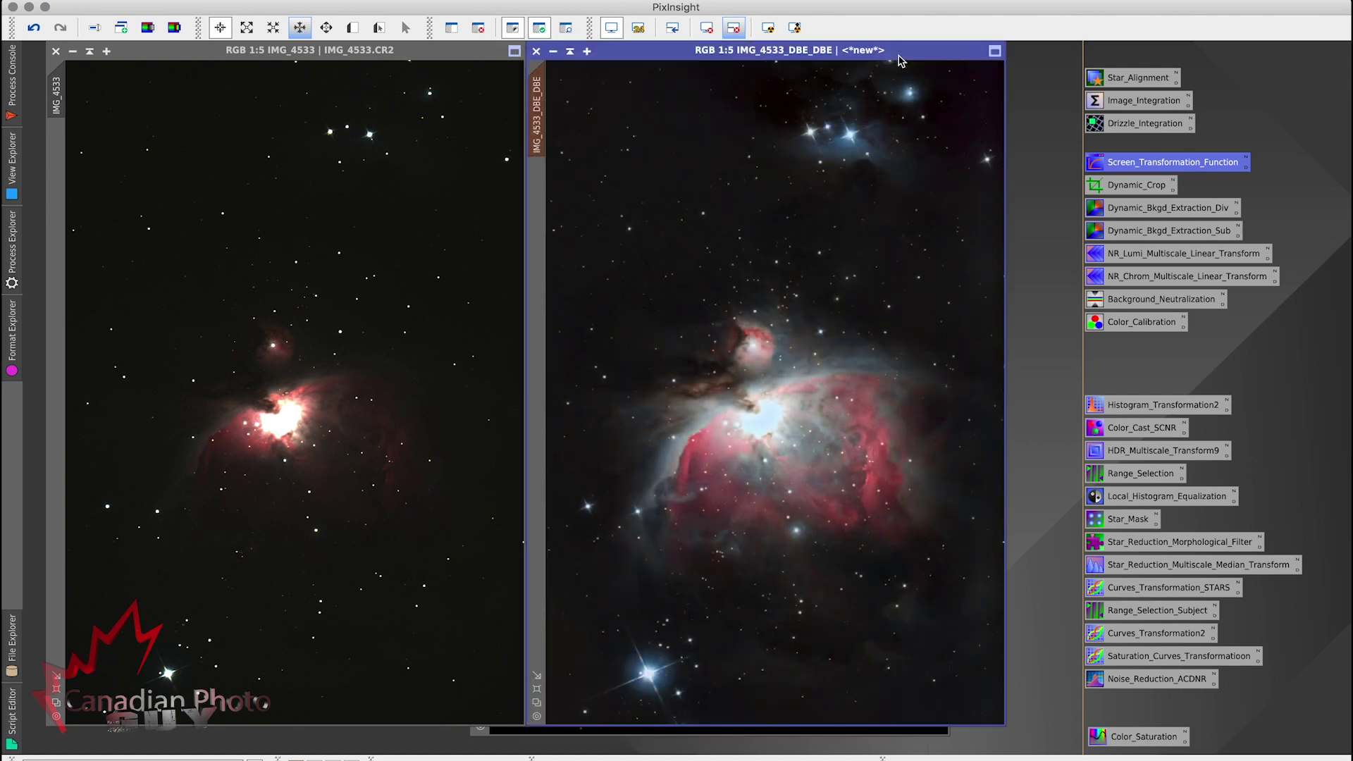